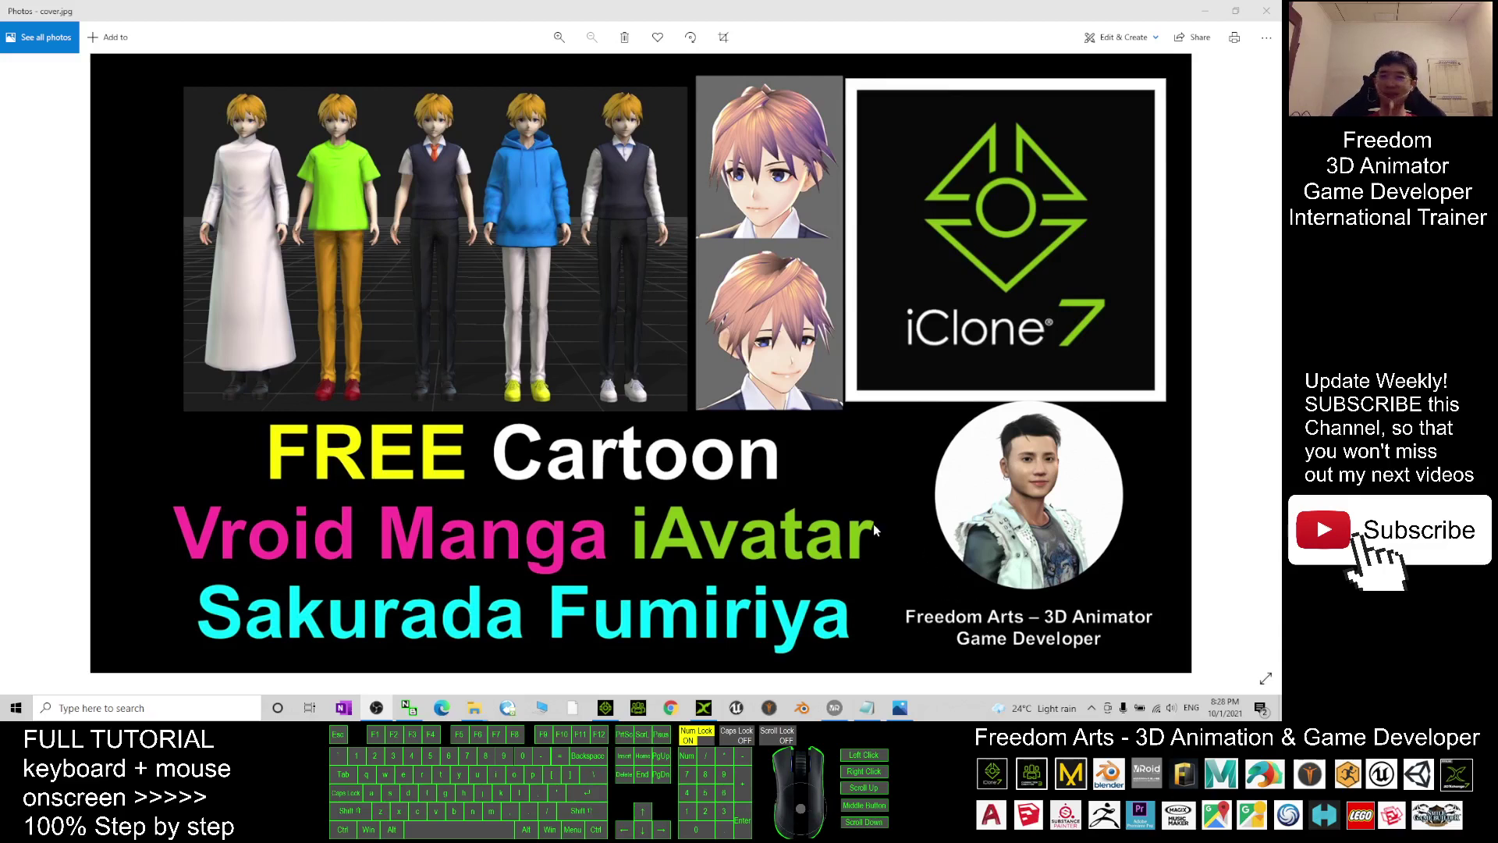
Consult notes.txt for the Sakurada Fumiriya.zip file name and its download link
click(873, 716)
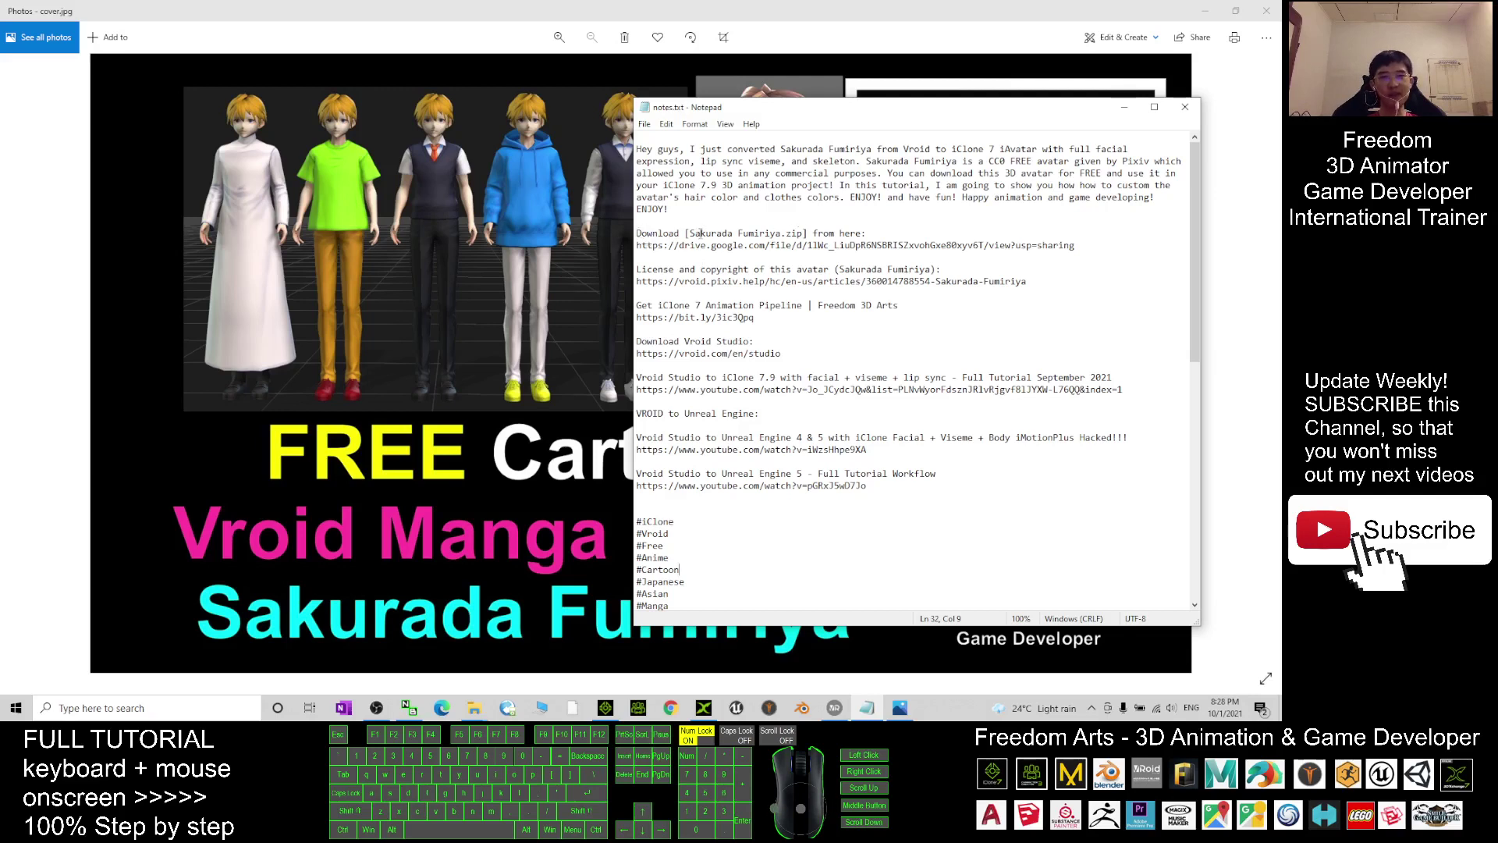
drag(690, 233, 795, 233)
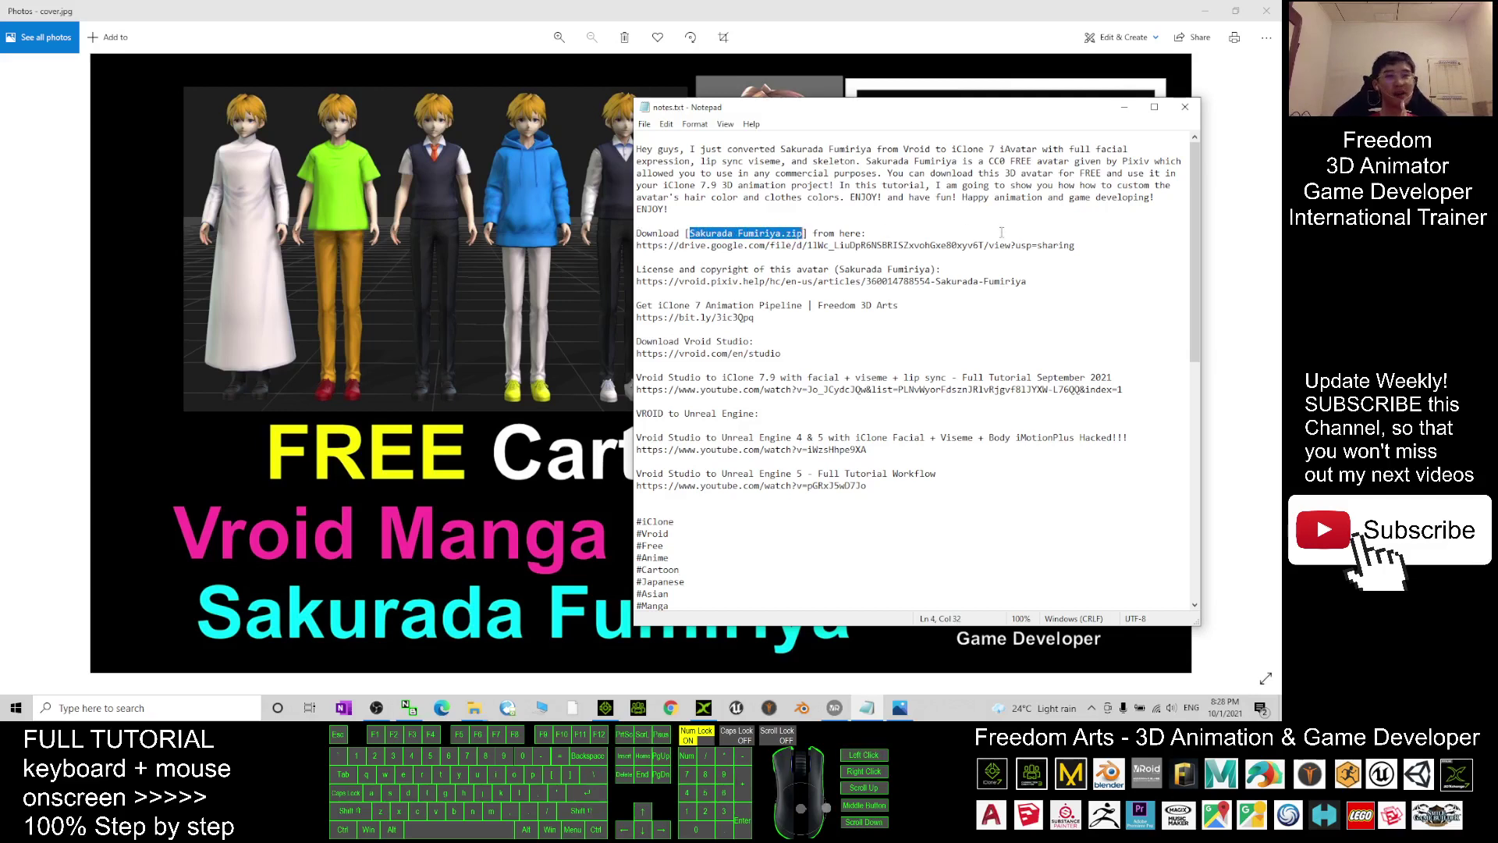
drag(1086, 252, 903, 252)
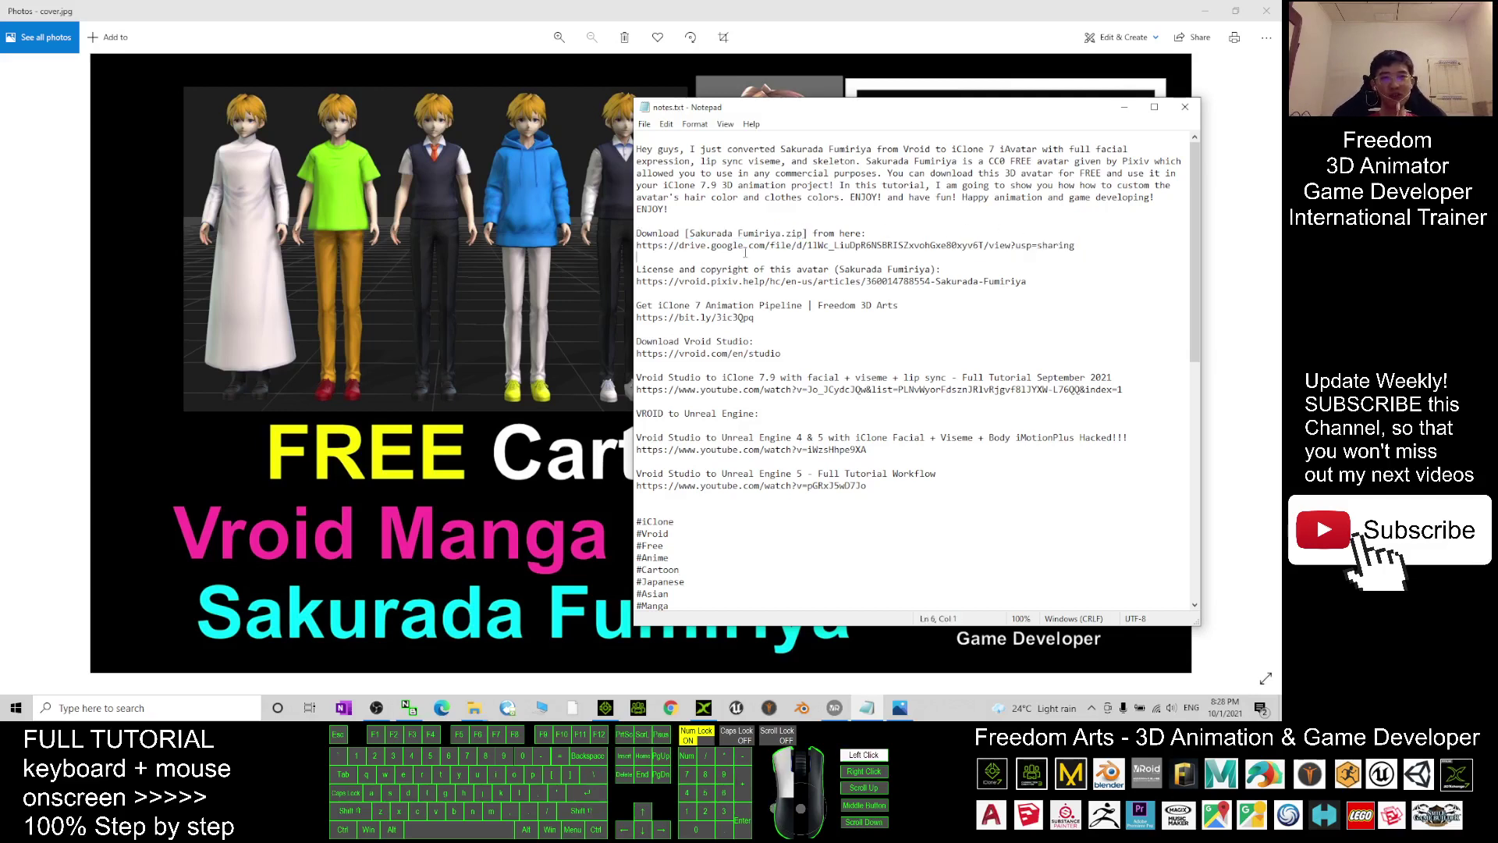
drag(673, 254, 646, 249)
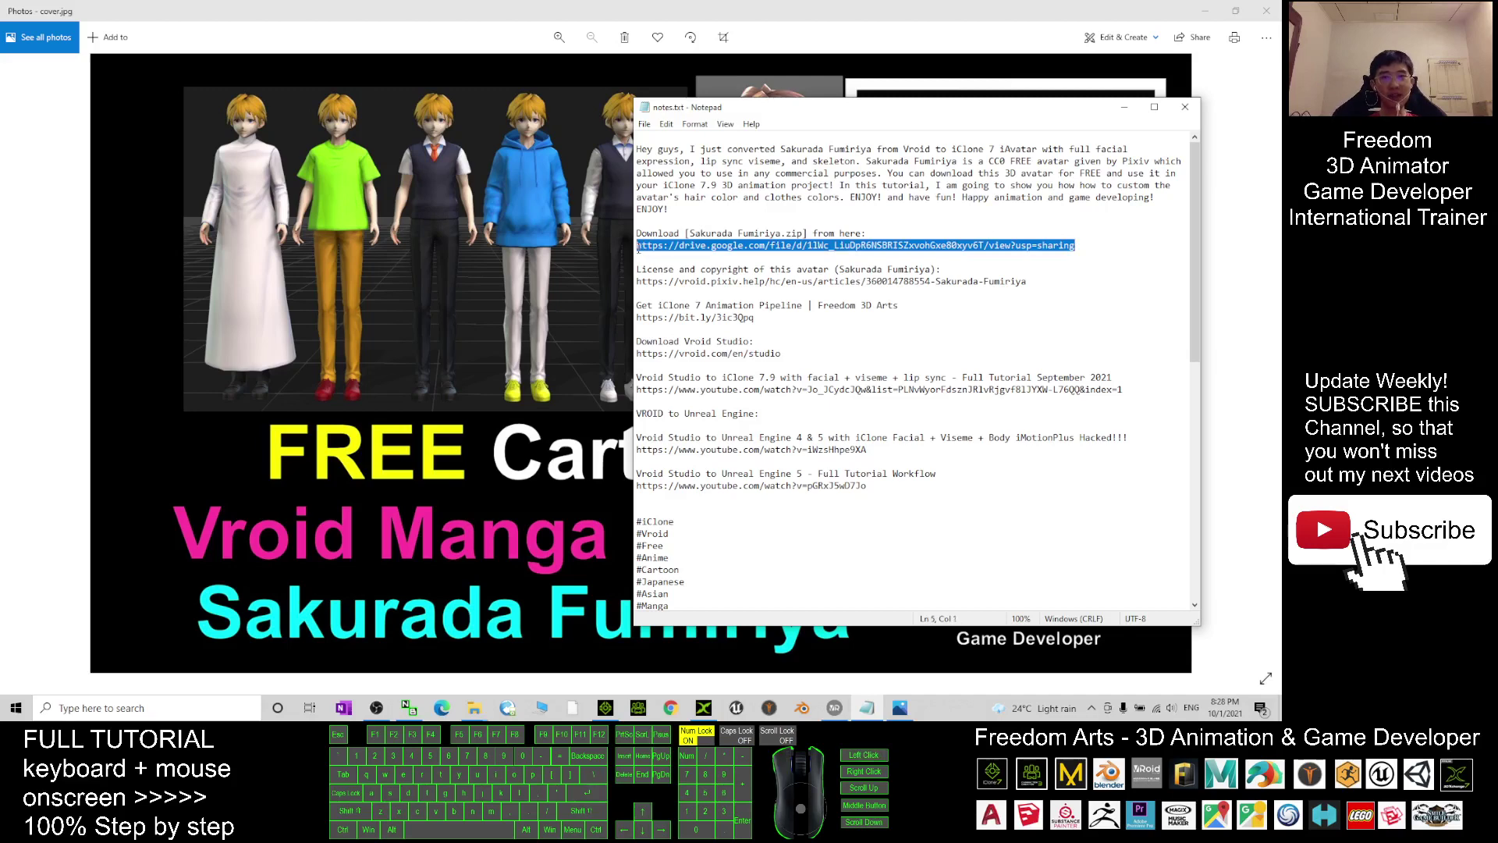
click(1088, 235)
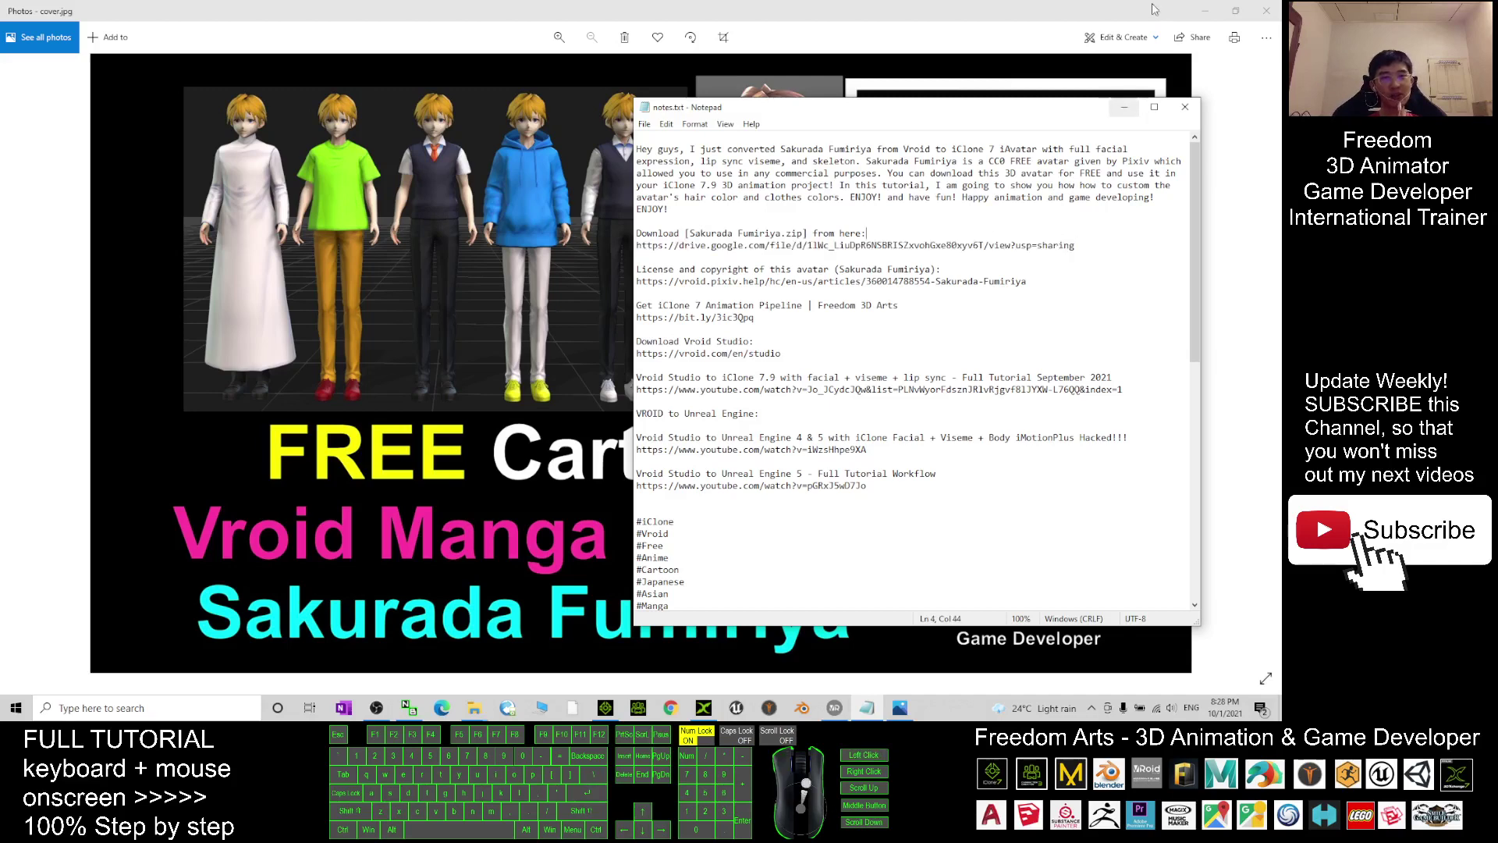
click(1134, 108)
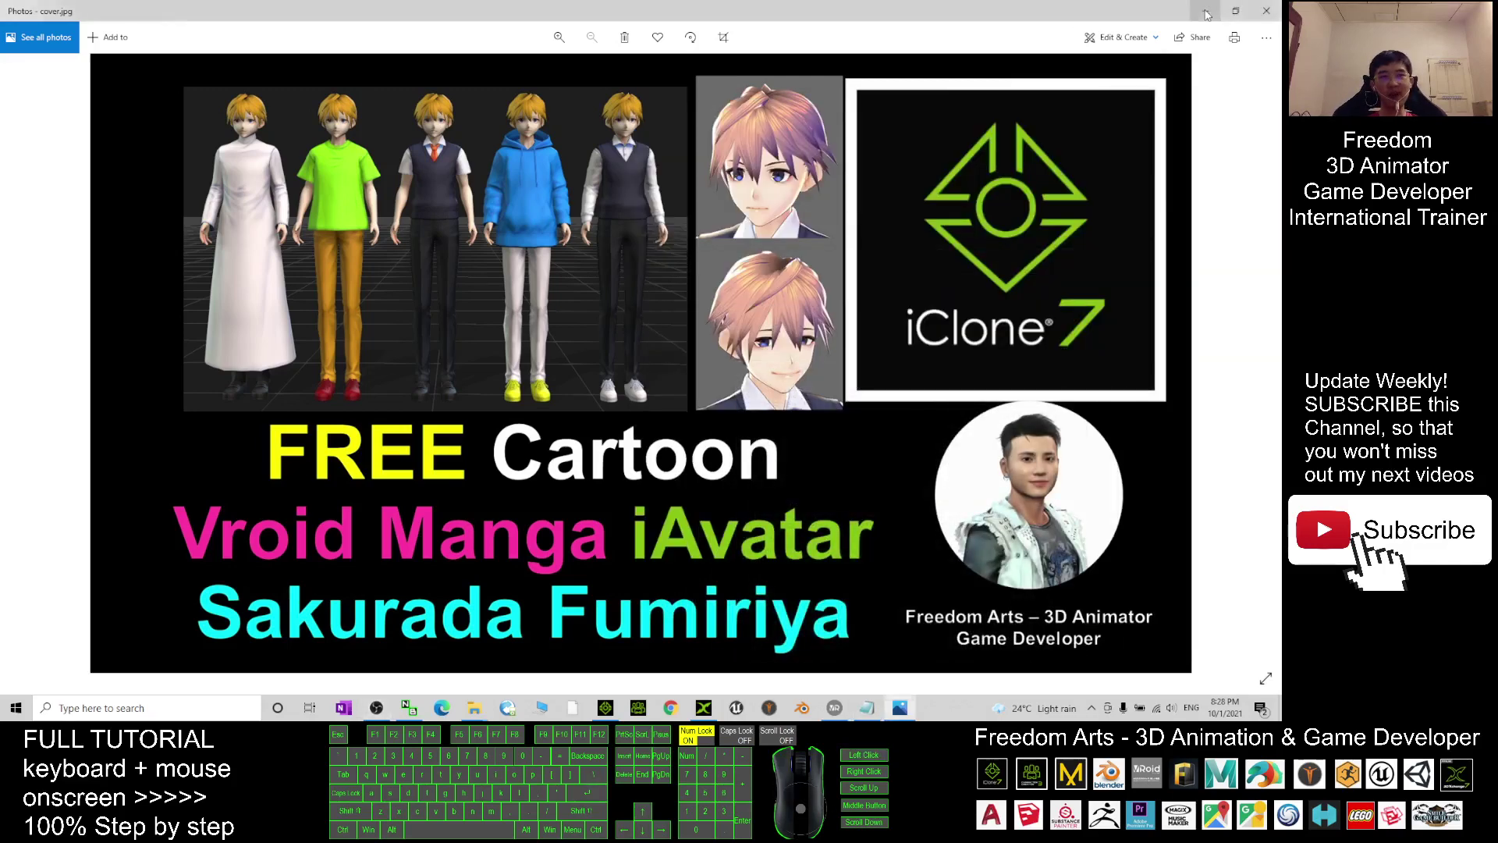
Look through the hoodie, long coat, long sleeve, t-shirt and uniform iAvatar files in the maximized Sakurada Fumiriya folder
click(1205, 11)
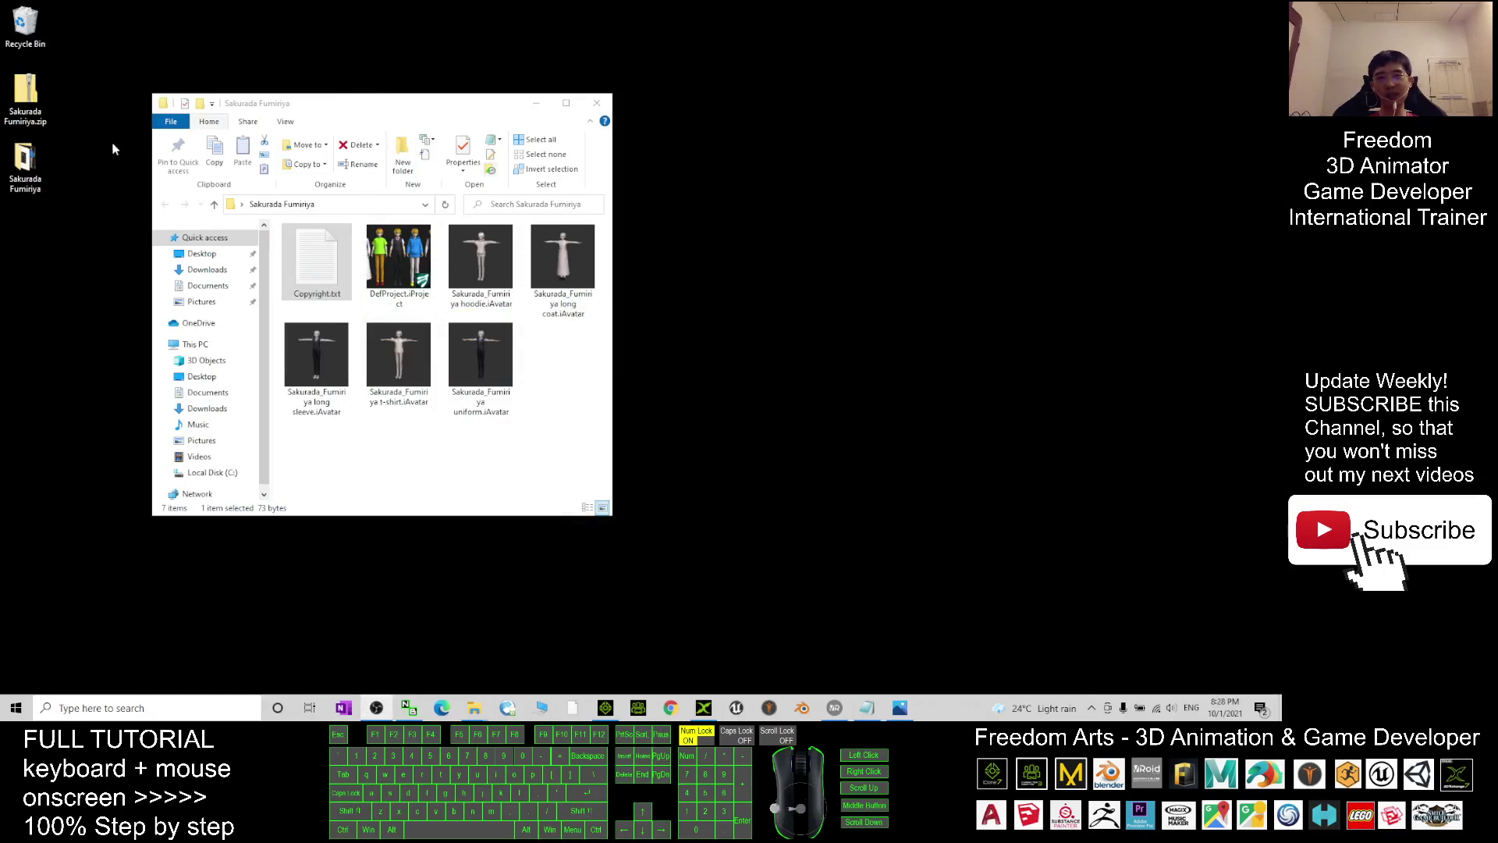
click(567, 103)
right_click(423, 286)
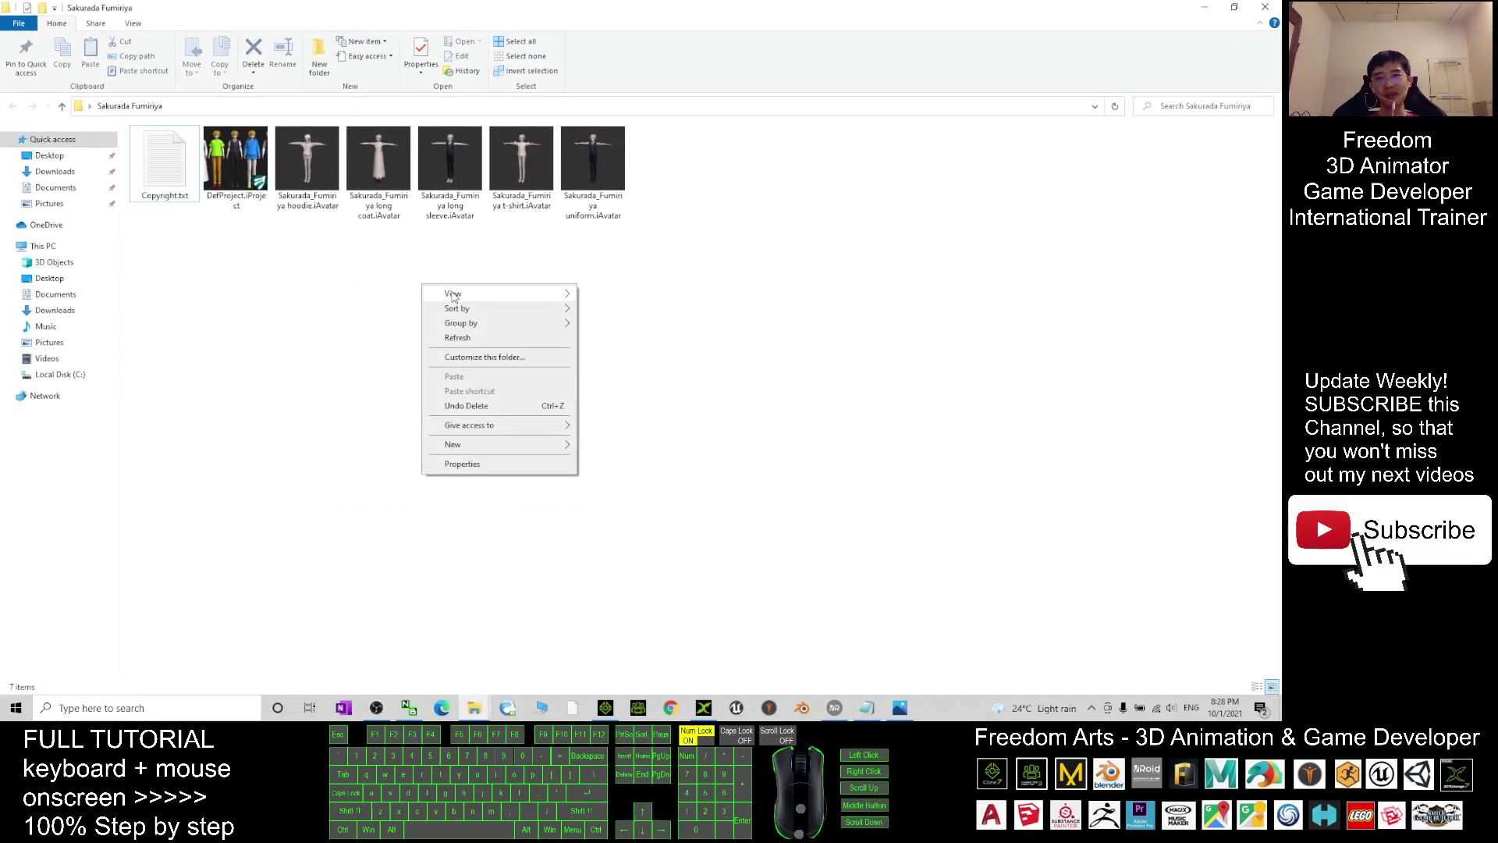
click(353, 256)
click(282, 166)
click(367, 160)
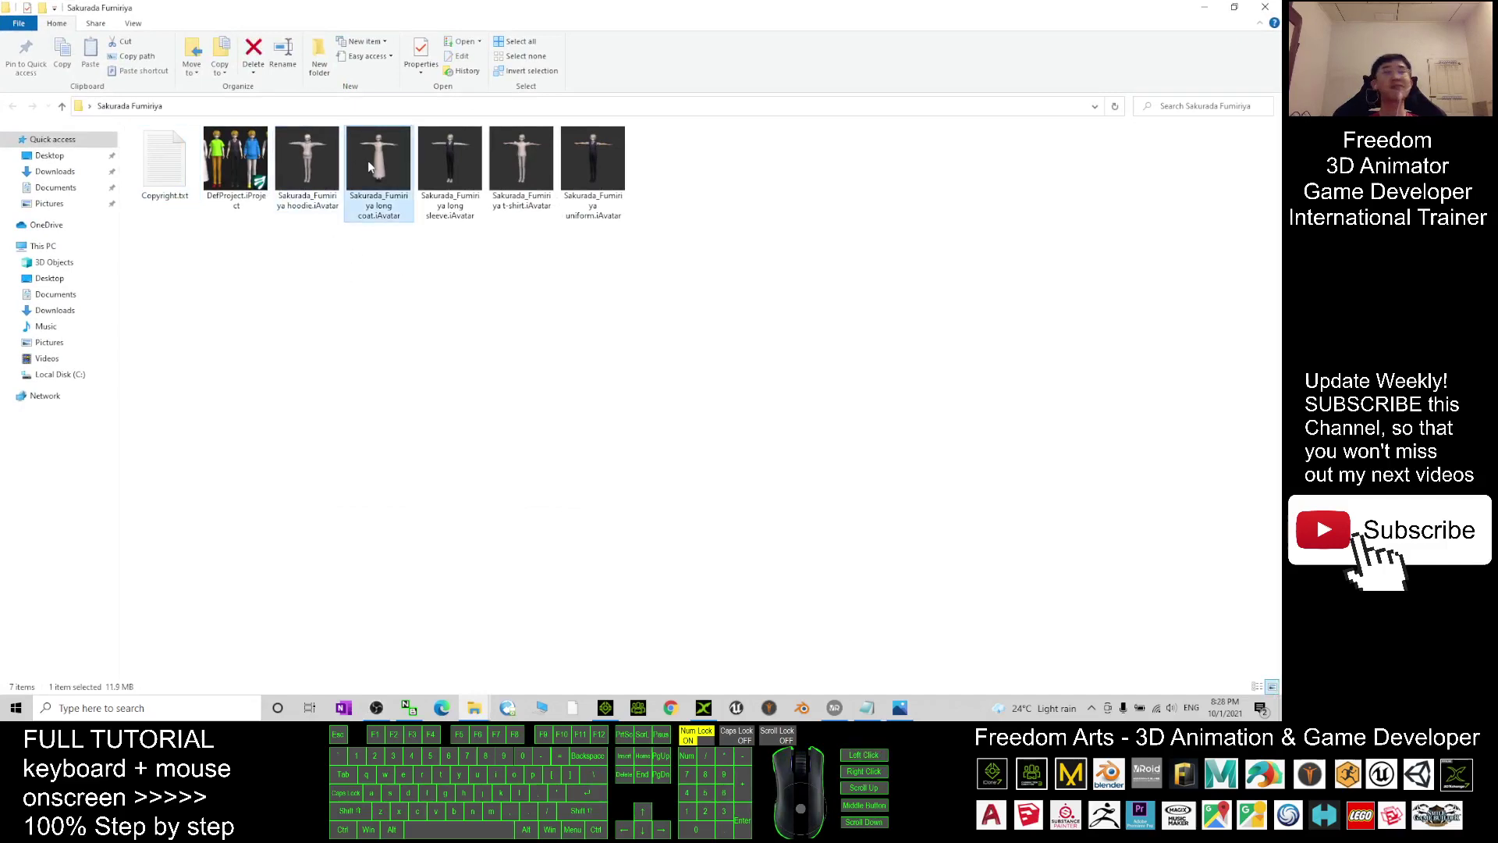
click(441, 161)
click(522, 162)
click(588, 157)
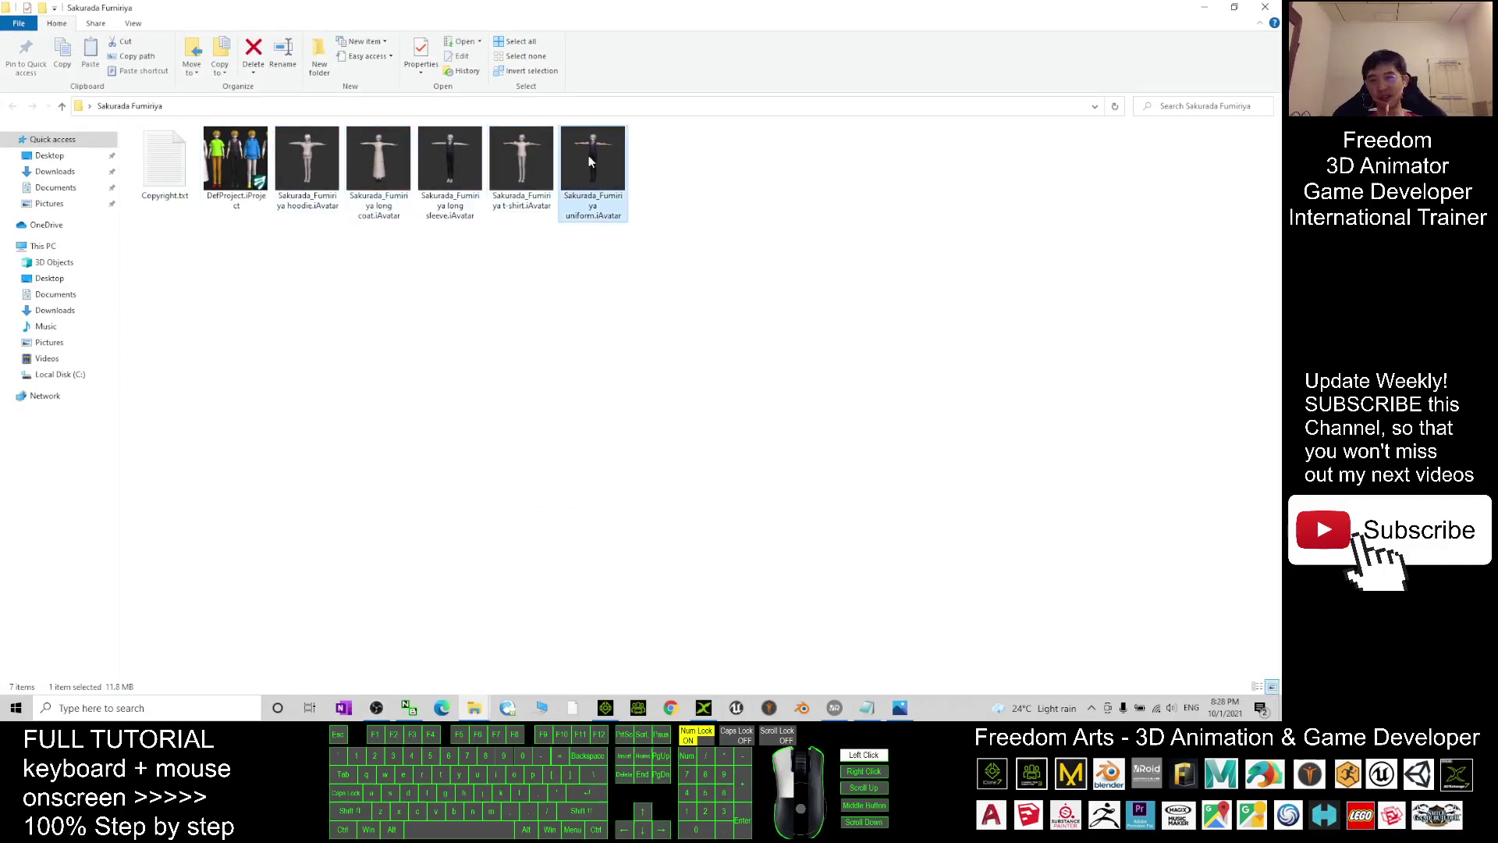
click(809, 398)
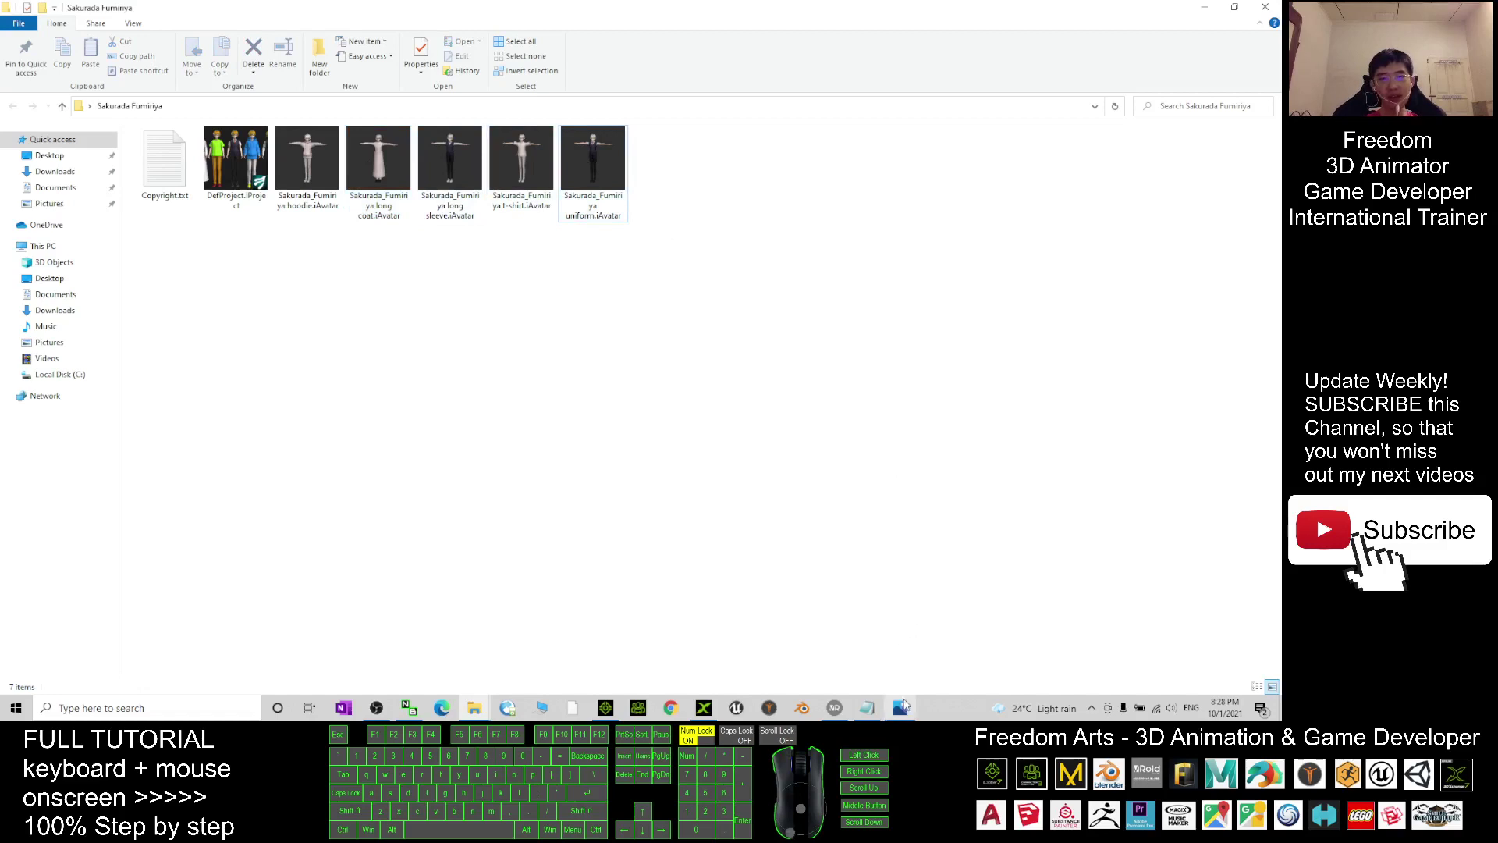
Copy the avatar's license and copyright link from notes.txt and open it in Chrome with the demo 02 profile
click(866, 709)
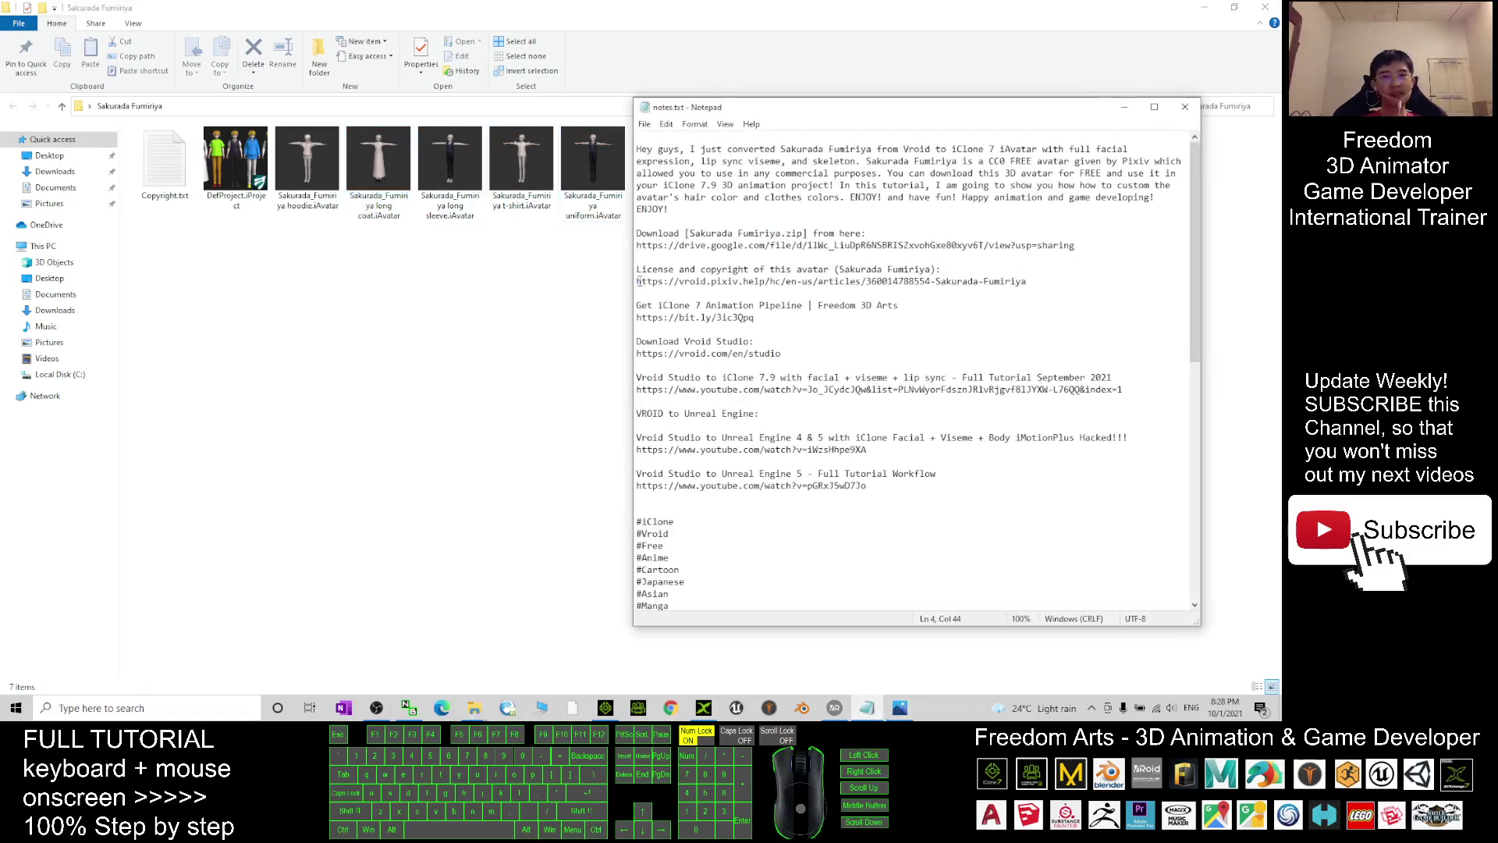
drag(637, 281, 1037, 280)
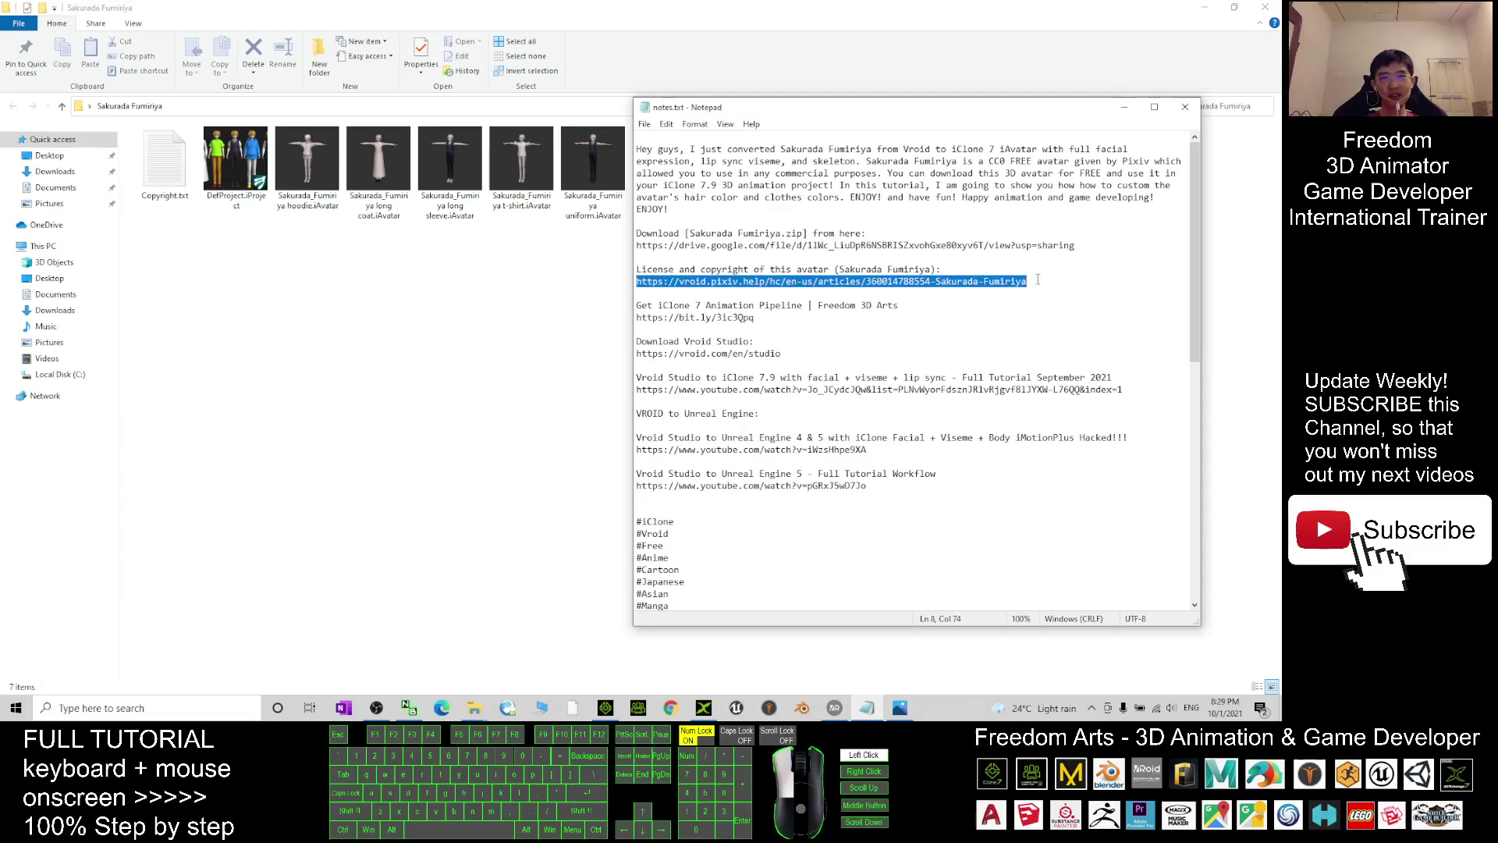
drag(1038, 280, 1048, 280)
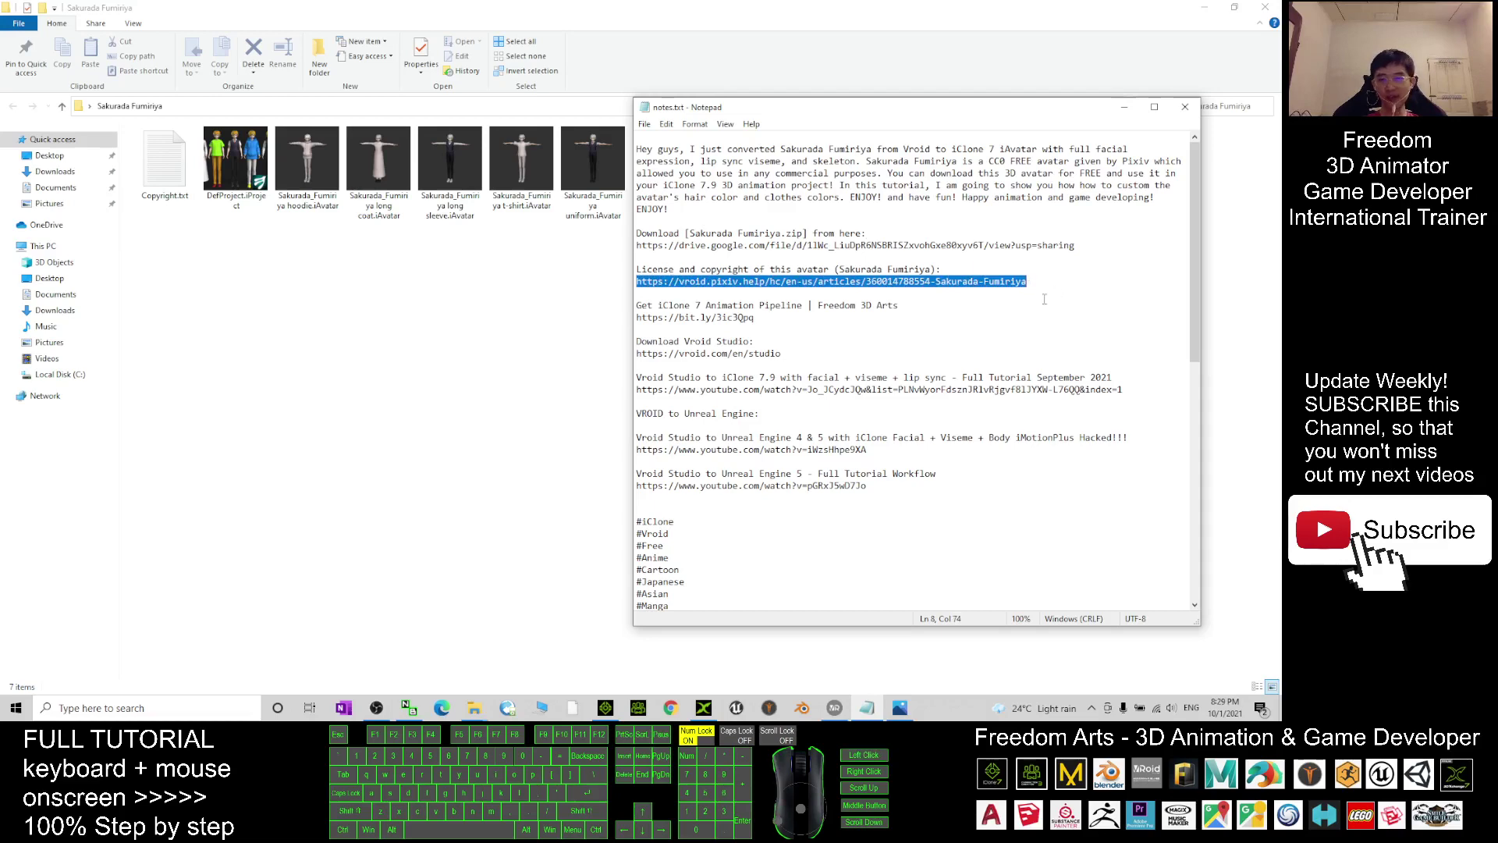
key(ctrl+c)
click(670, 707)
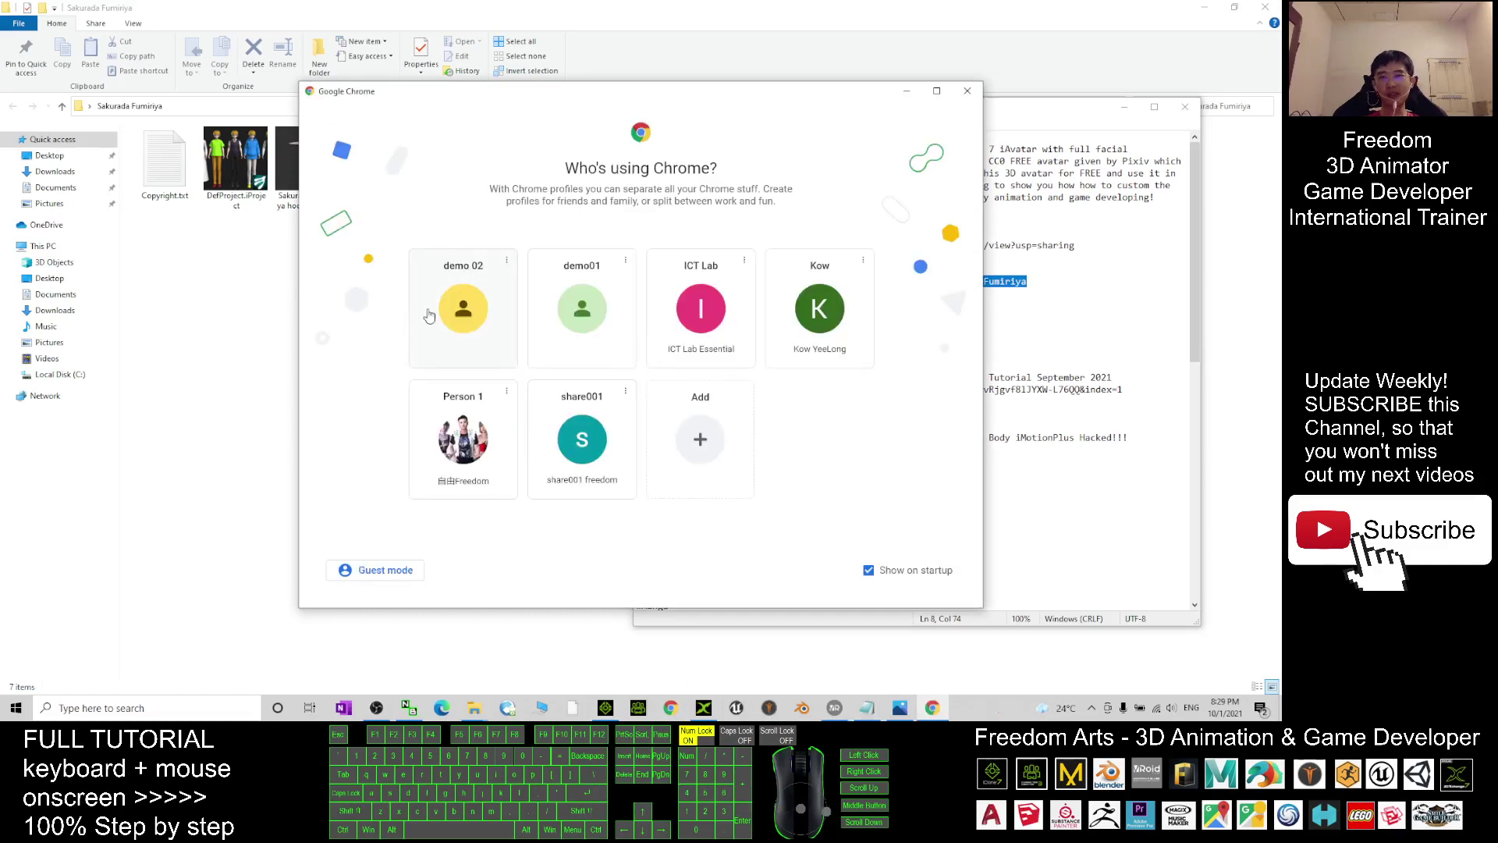
click(428, 314)
key(ctrl+v)
key(Return)
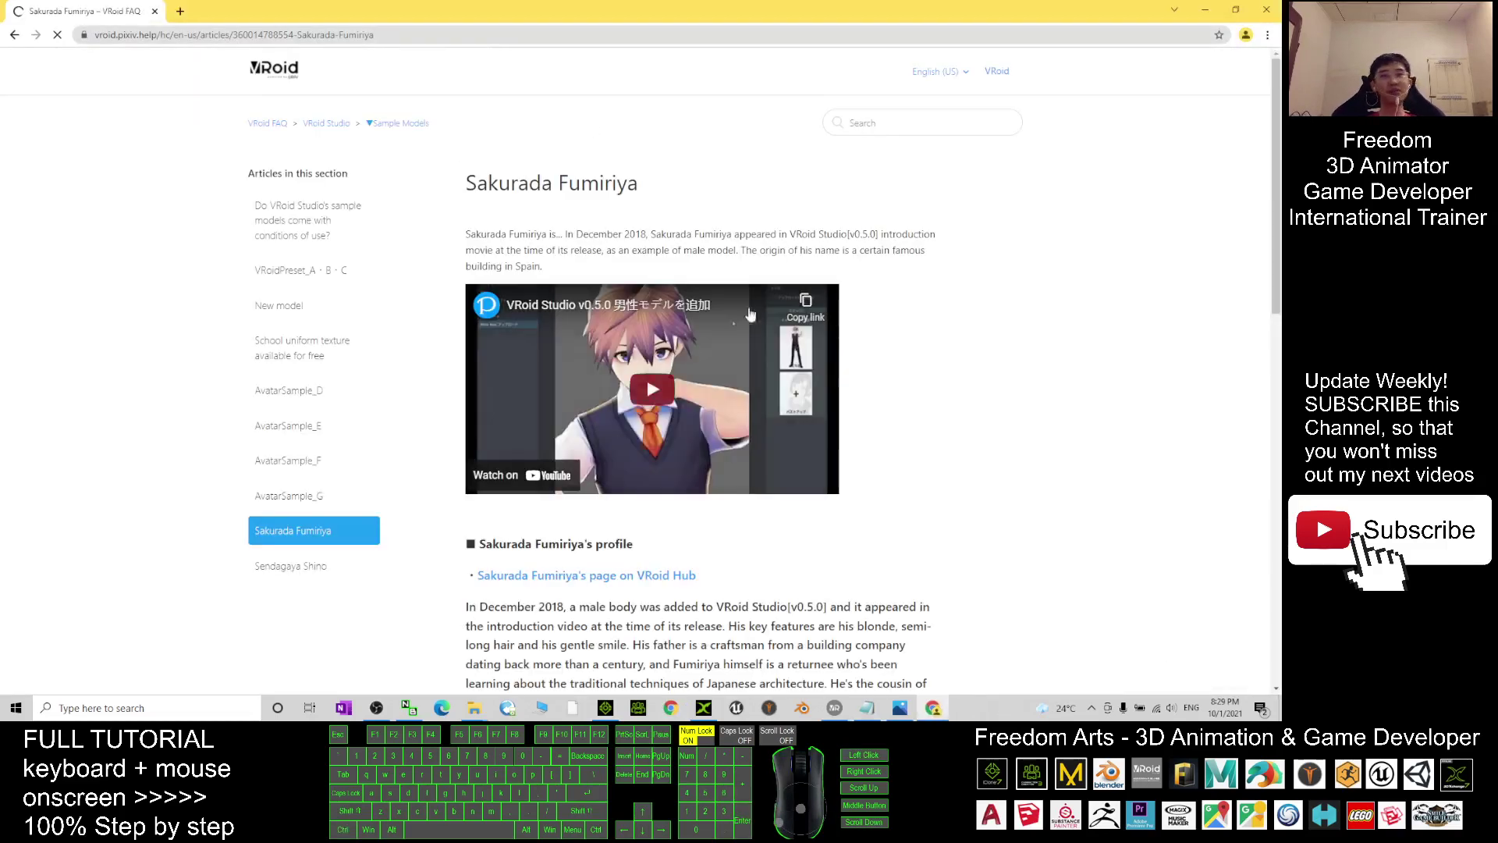
Read the Sakurada Fumiriya article's CC License section for the model's usage and editing terms, checking the provider named in notes.txt
drag(500, 183, 622, 190)
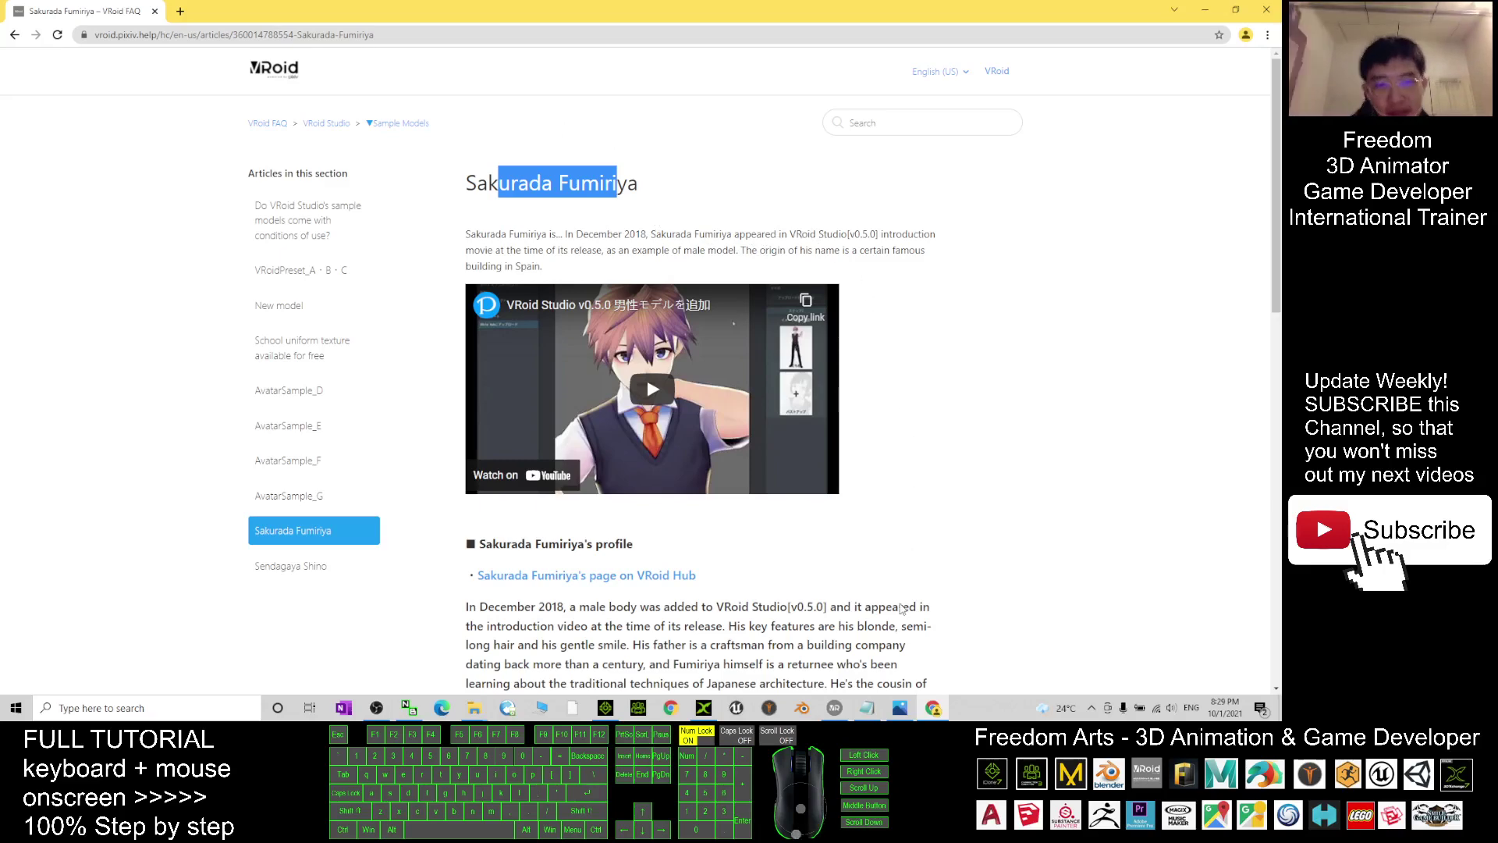
click(867, 708)
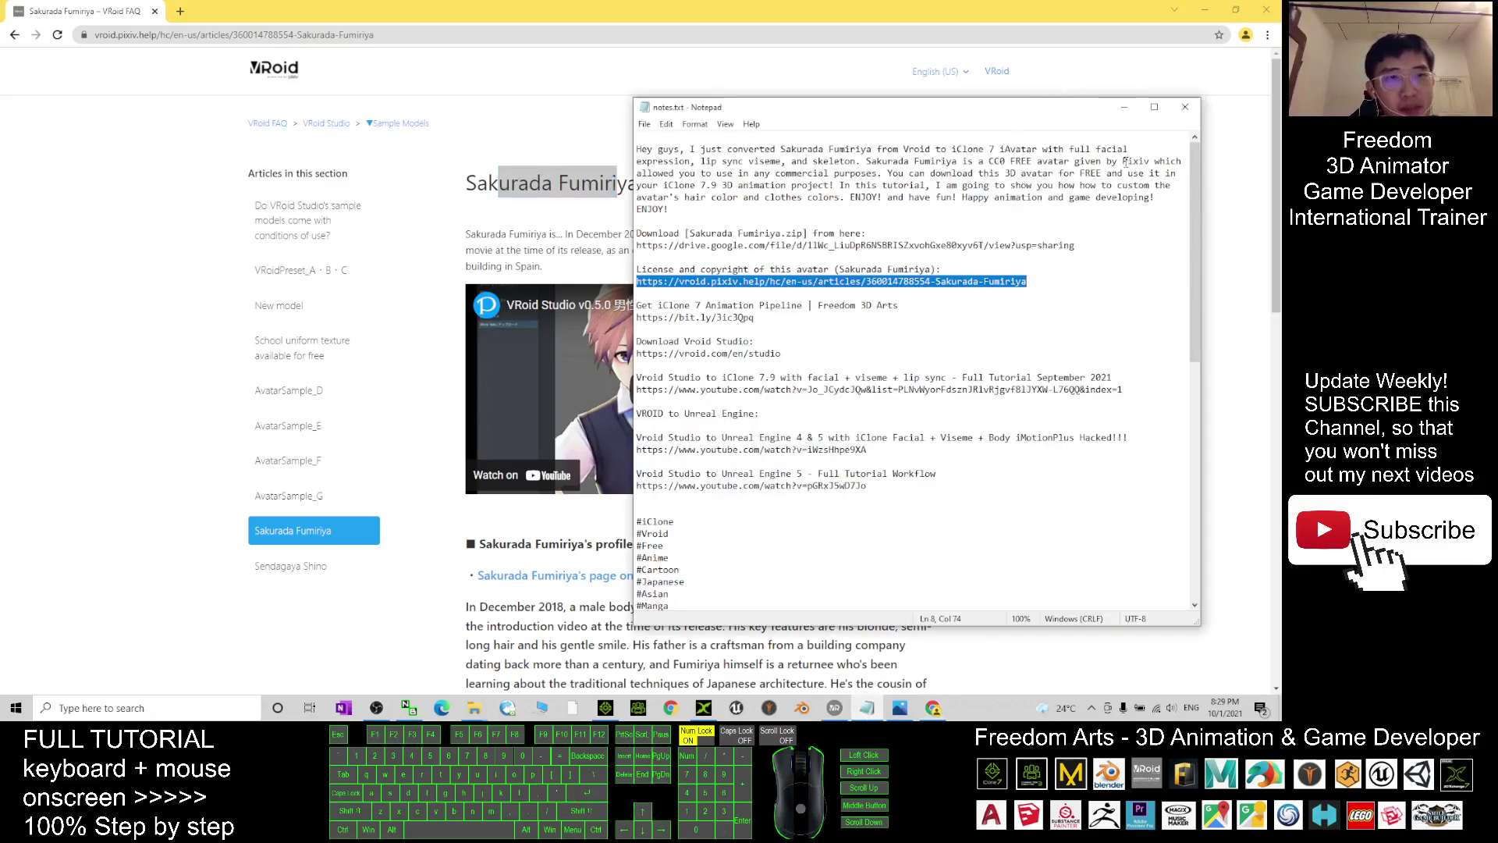
drag(1123, 162, 1148, 162)
click(562, 630)
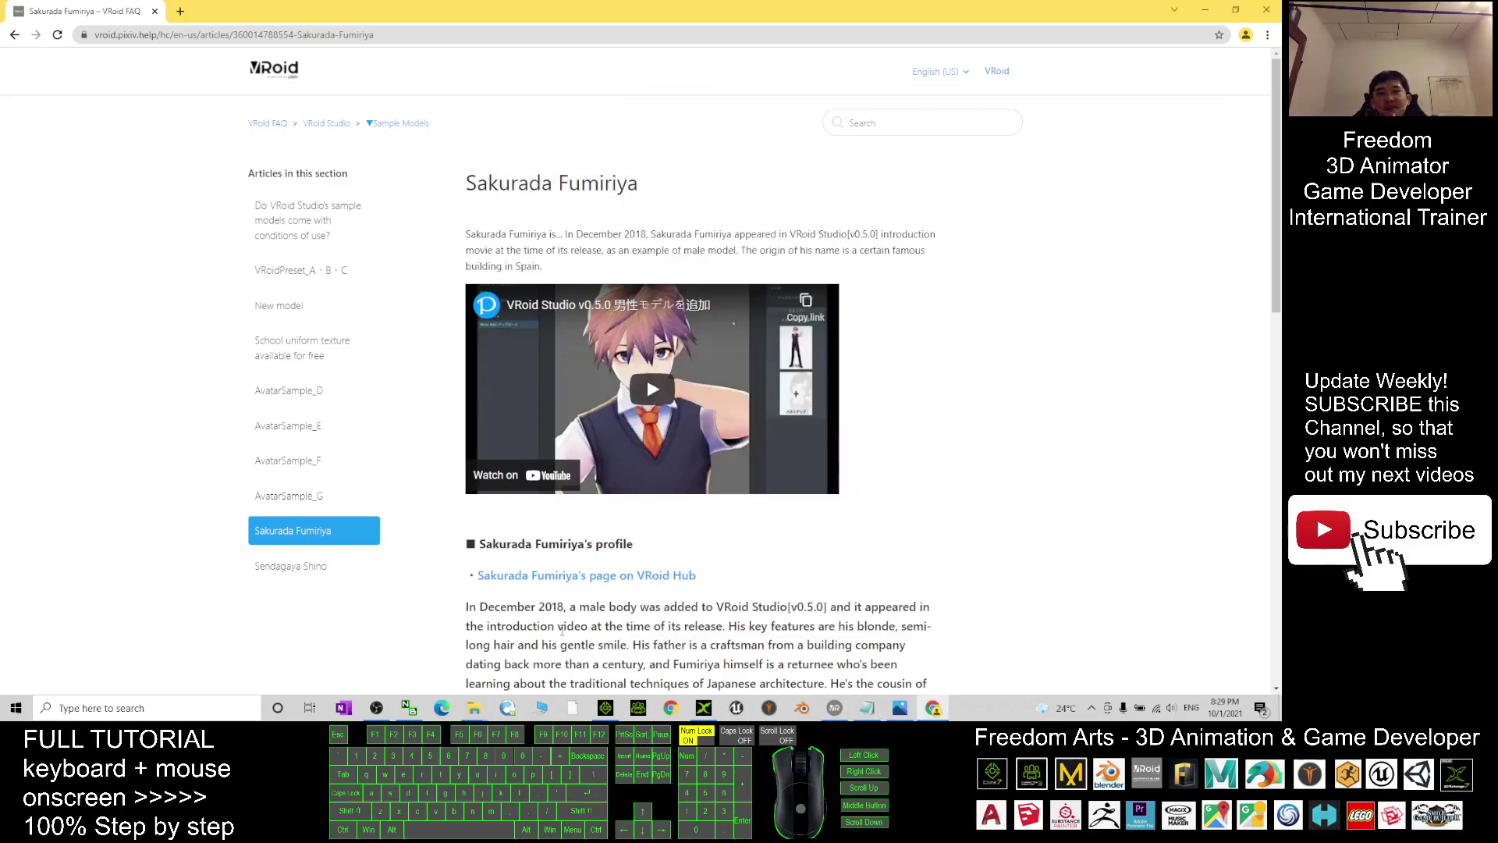
scroll(562, 630, down, 5)
scroll(742, 248, up, 5)
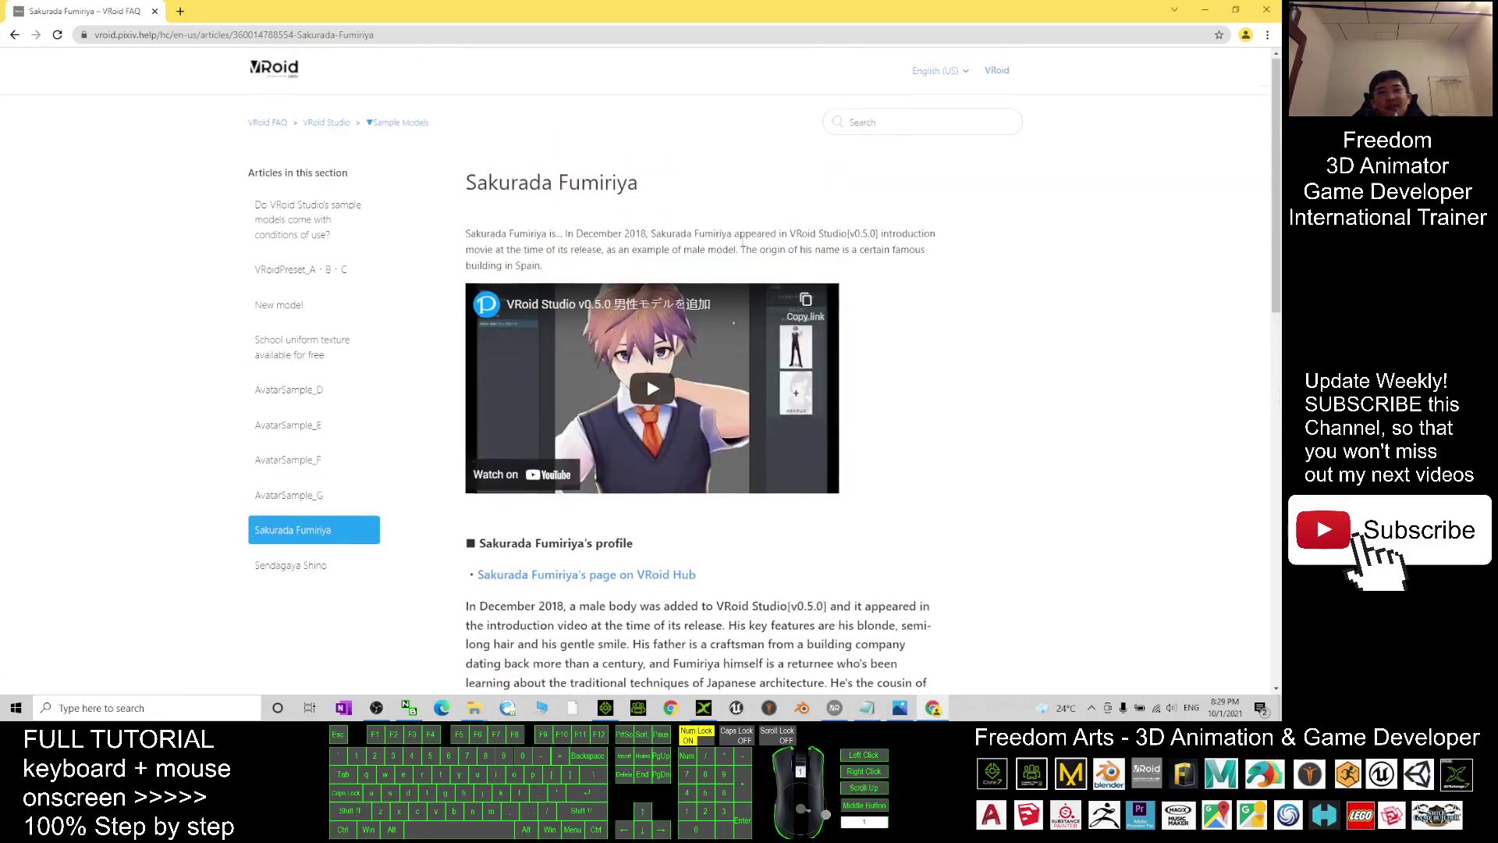
scroll(804, 266, down, 7)
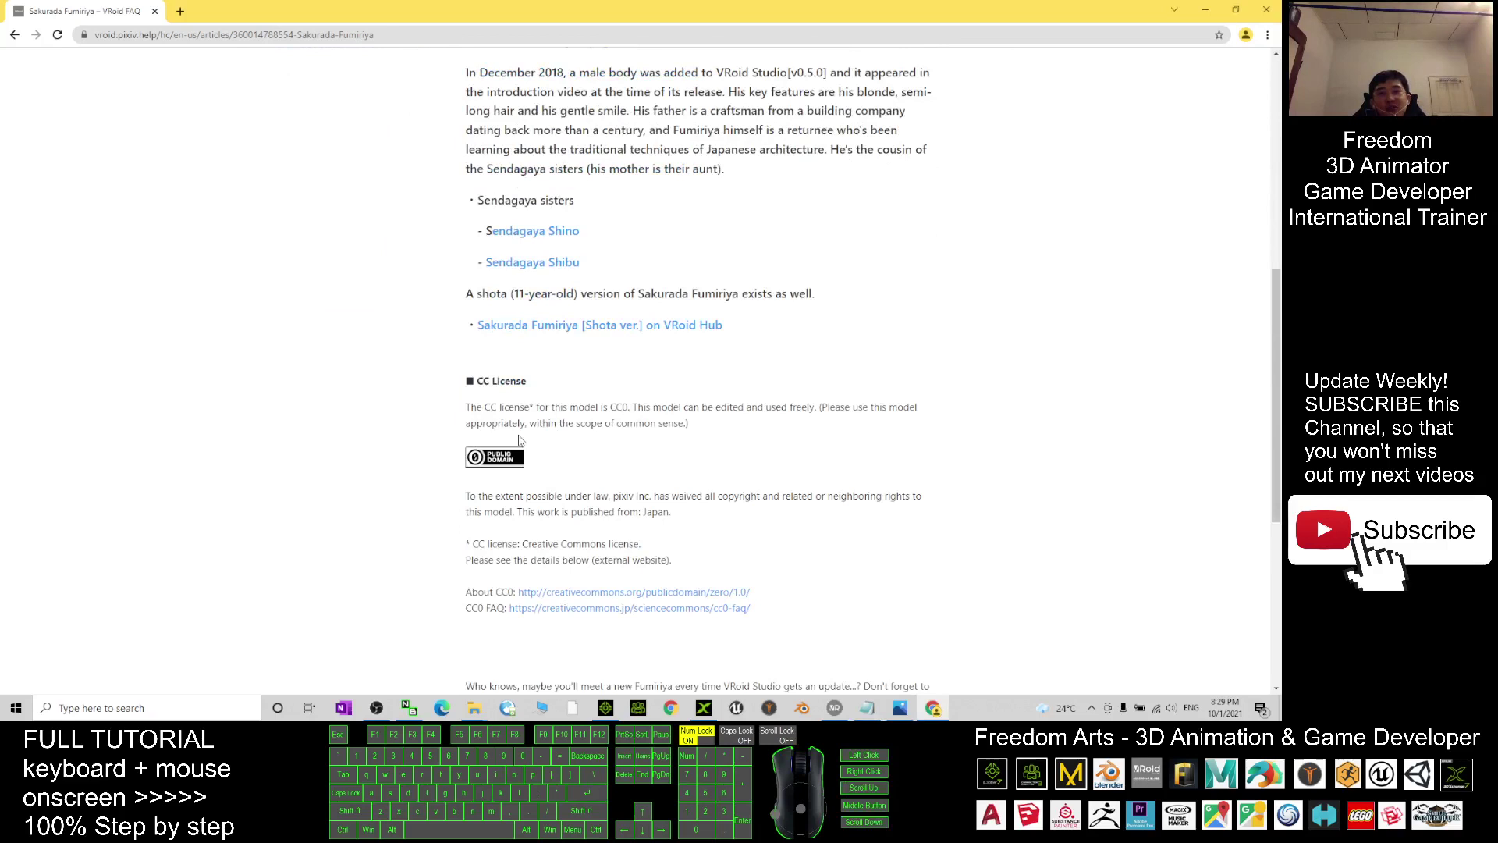
drag(487, 406, 504, 406)
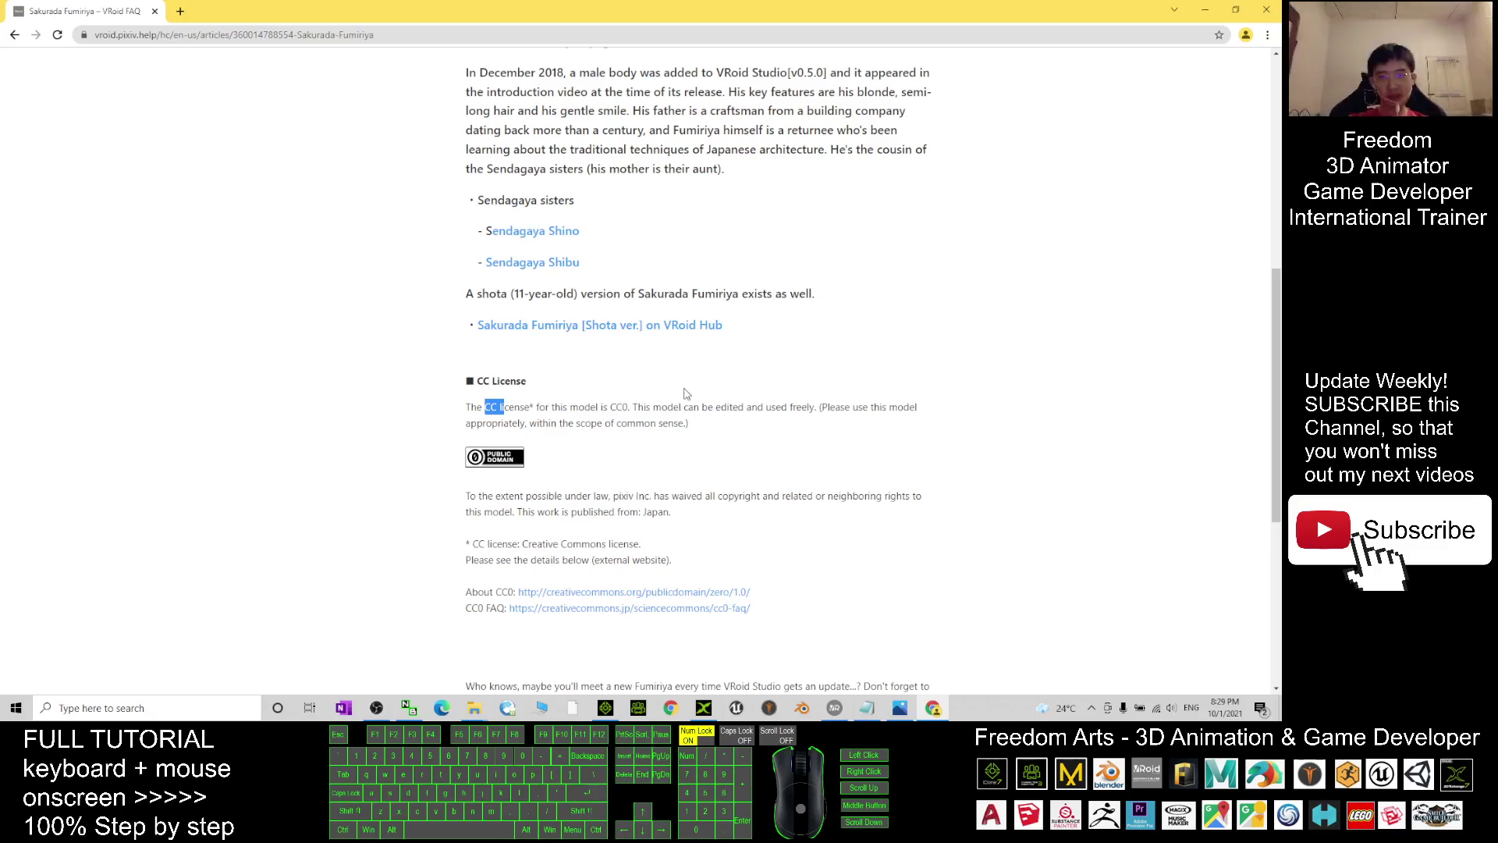
drag(702, 407, 851, 414)
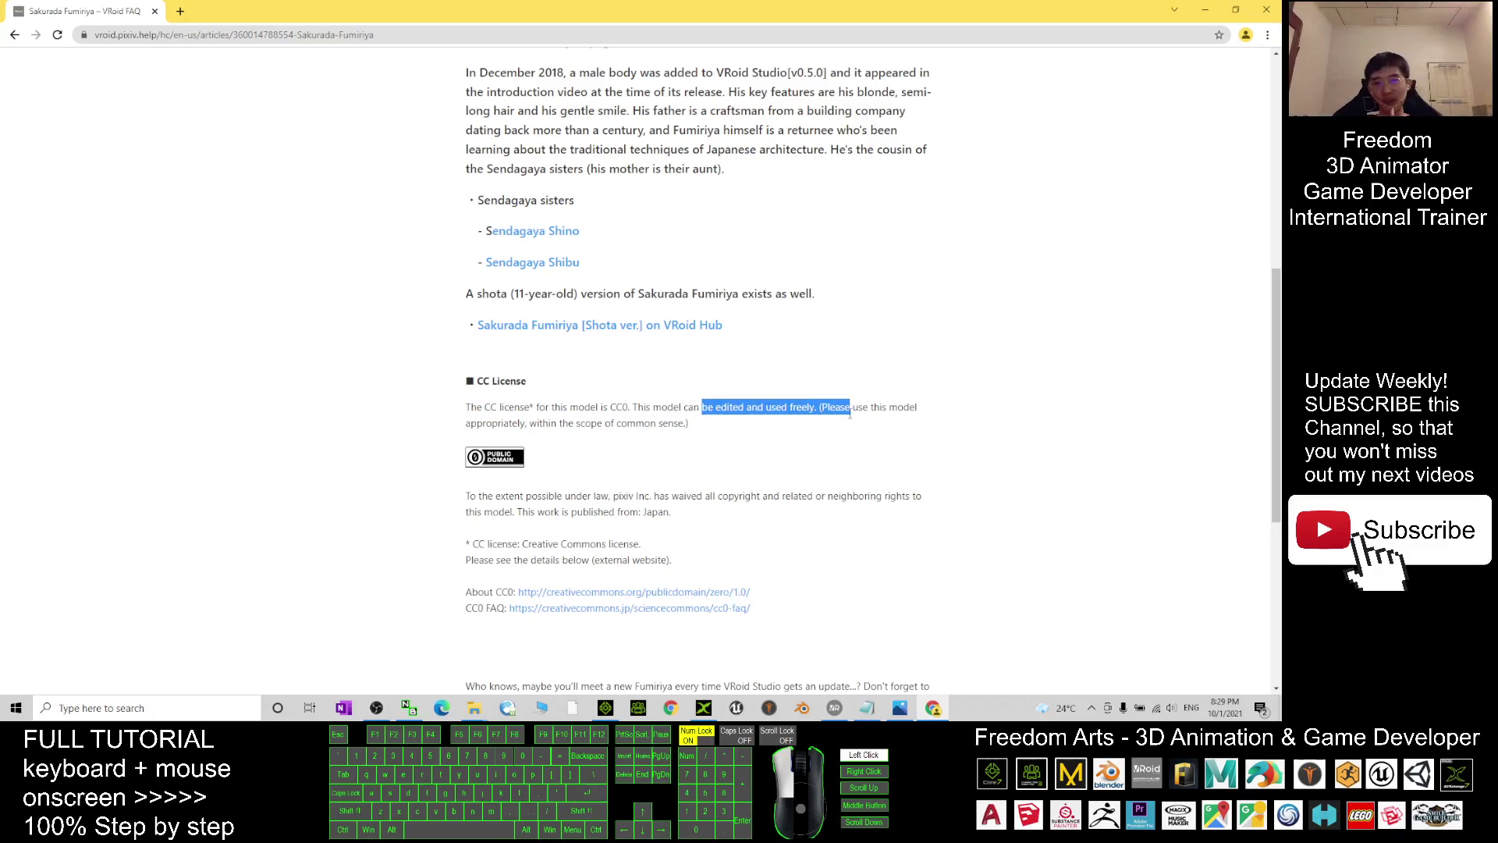
click(461, 513)
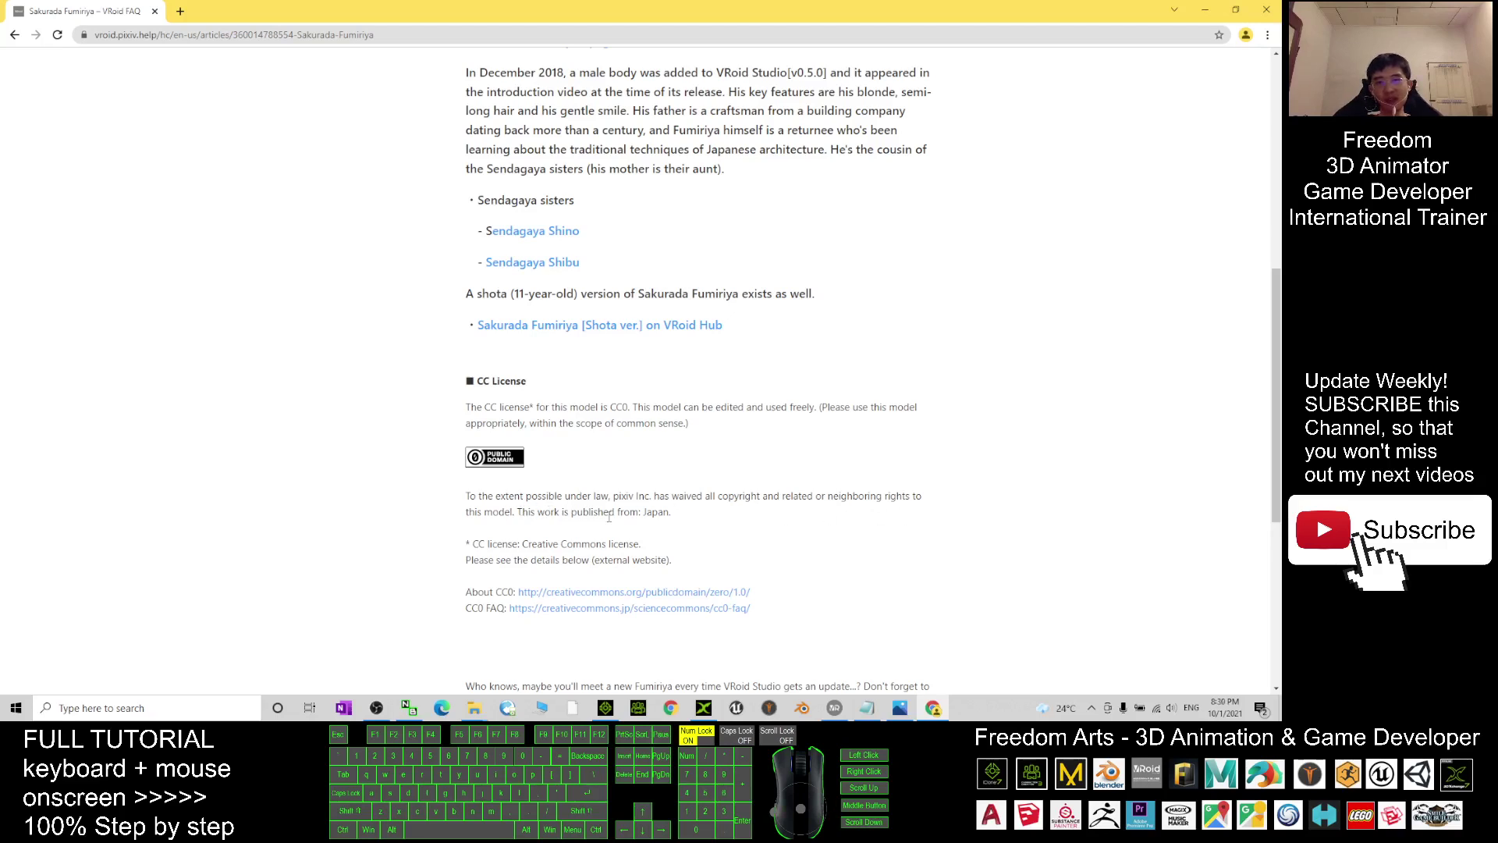
scroll(686, 517, up, 1)
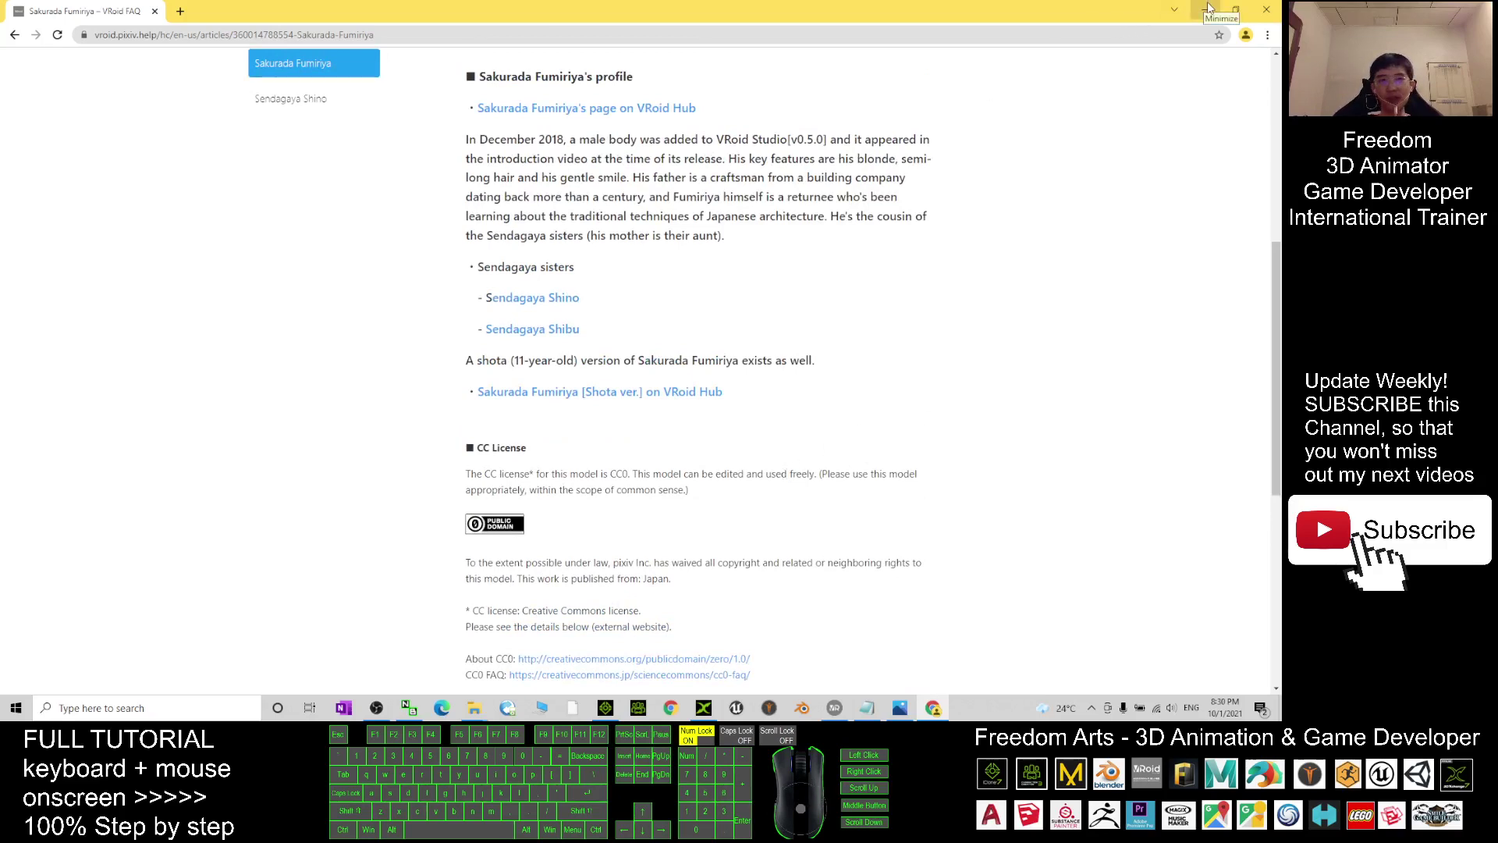
Switch to iClone 7 and examine the five Sakurada Fumiriya outfit variants in the viewport from several angles and distances
click(605, 708)
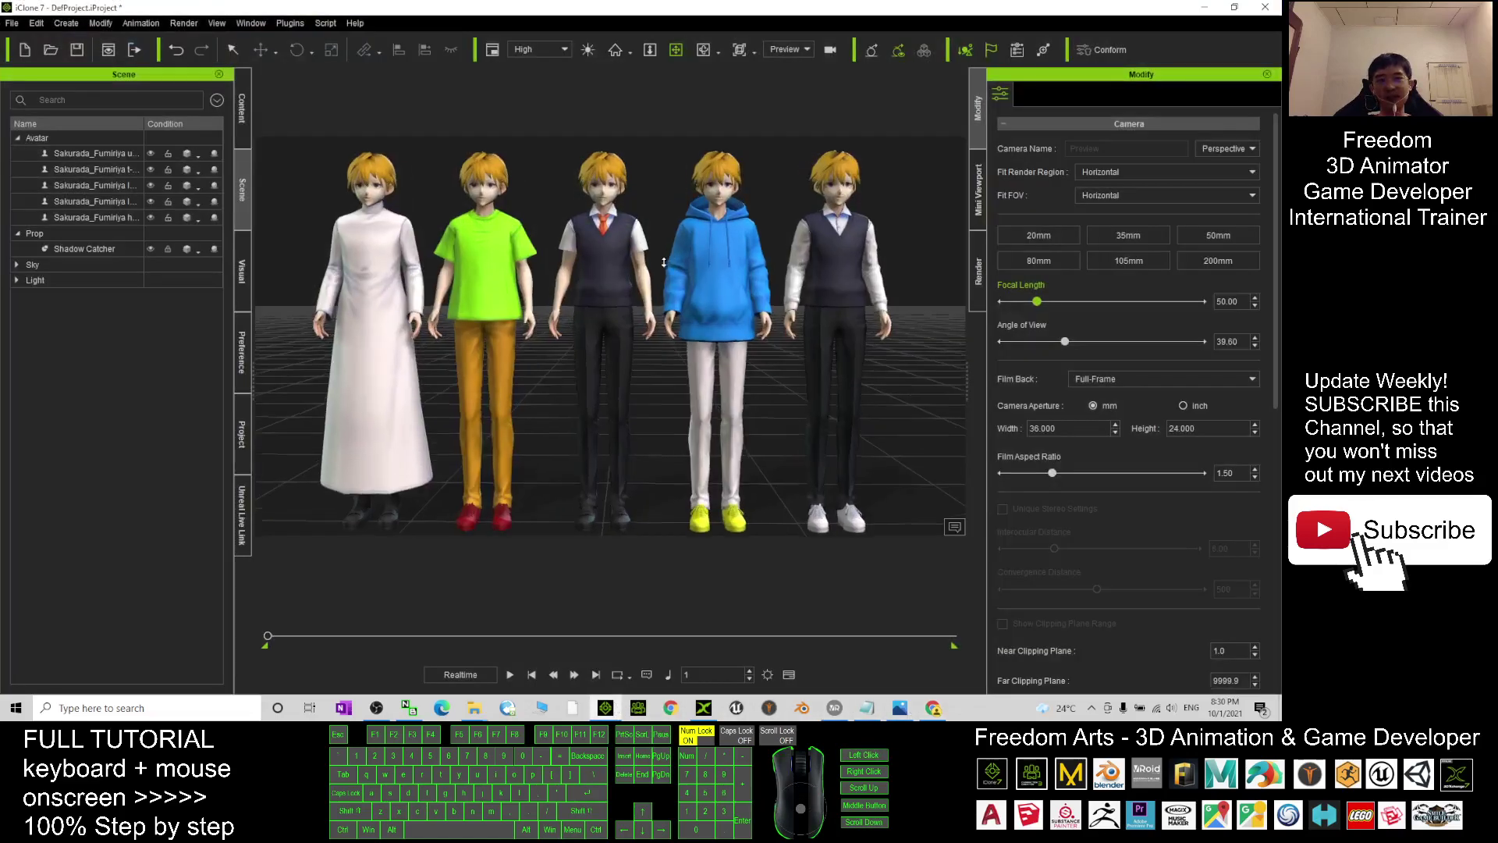
scroll(665, 262, up, 5)
key(x)
drag(632, 234, 733, 236)
scroll(609, 335, down, 4)
key(c)
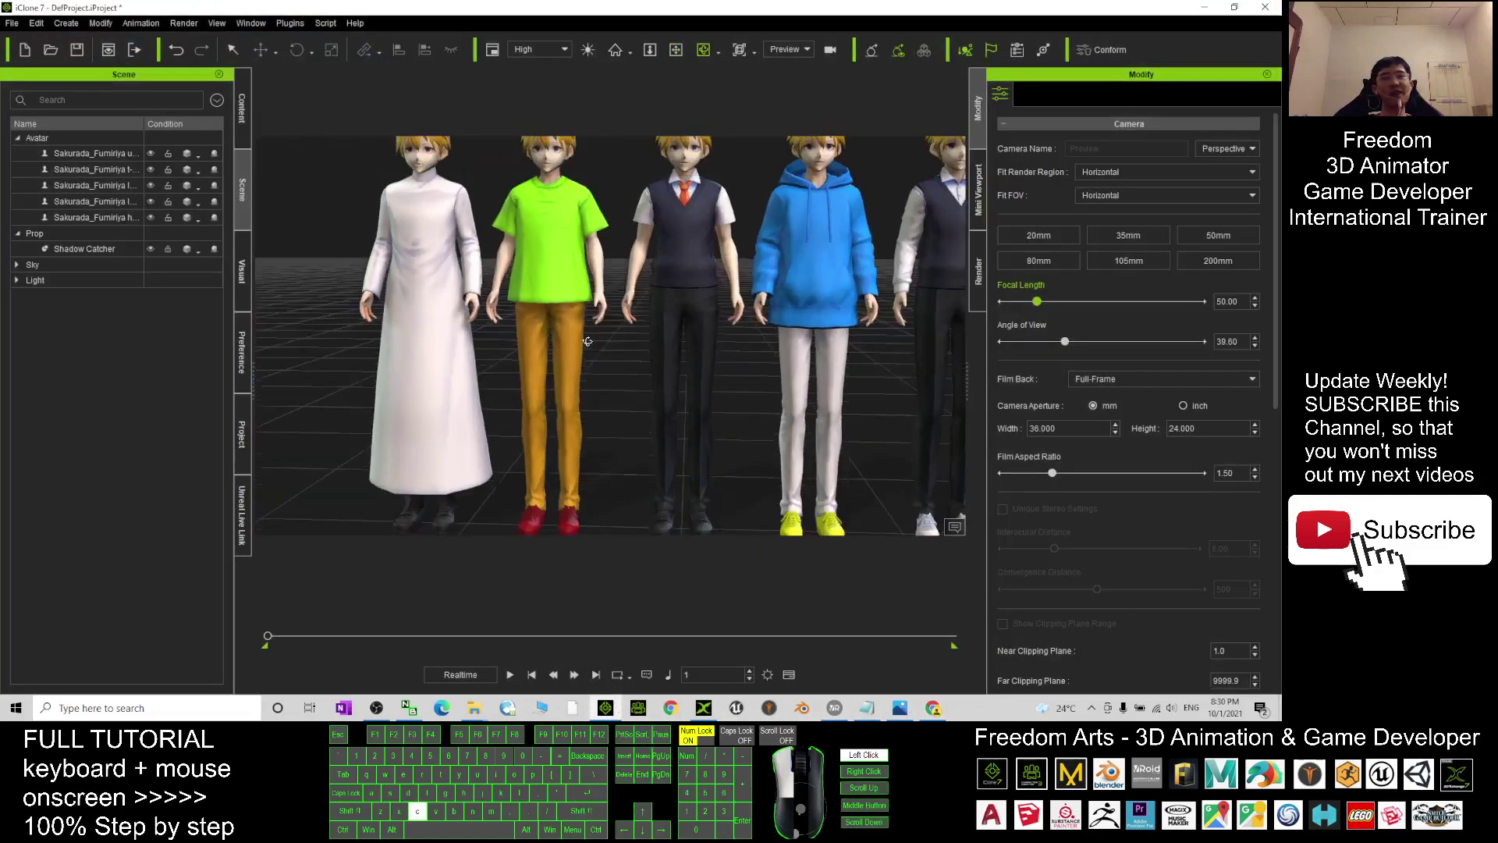
drag(588, 341, 943, 338)
scroll(810, 308, down, 3)
key(c)
drag(809, 309, 664, 242)
scroll(670, 266, up, 3)
key(x)
key(c)
scroll(676, 232, up, 4)
scroll(702, 249, down, 7)
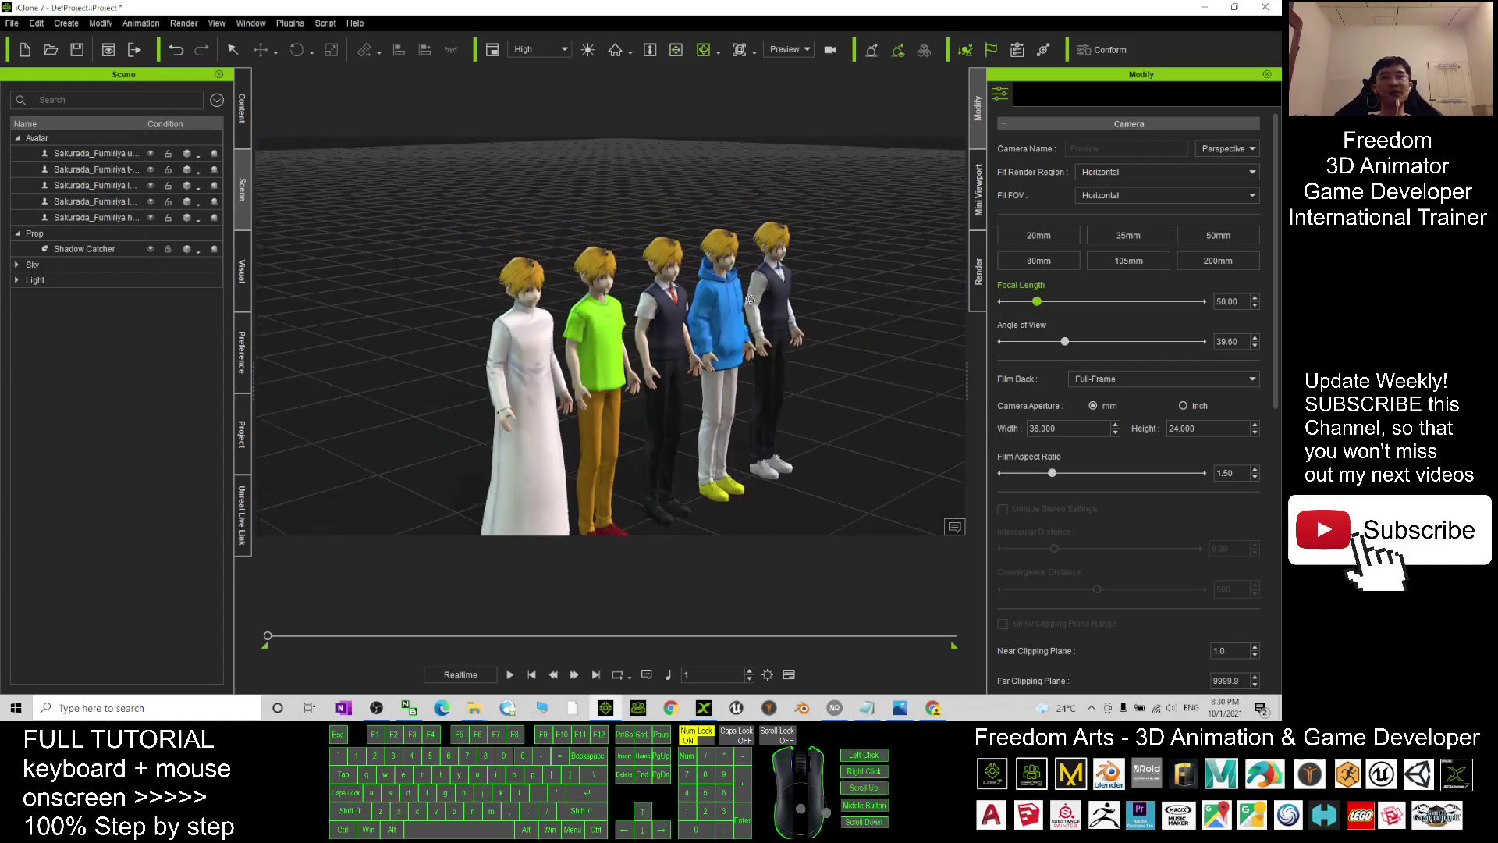
key(c)
drag(751, 299, 651, 161)
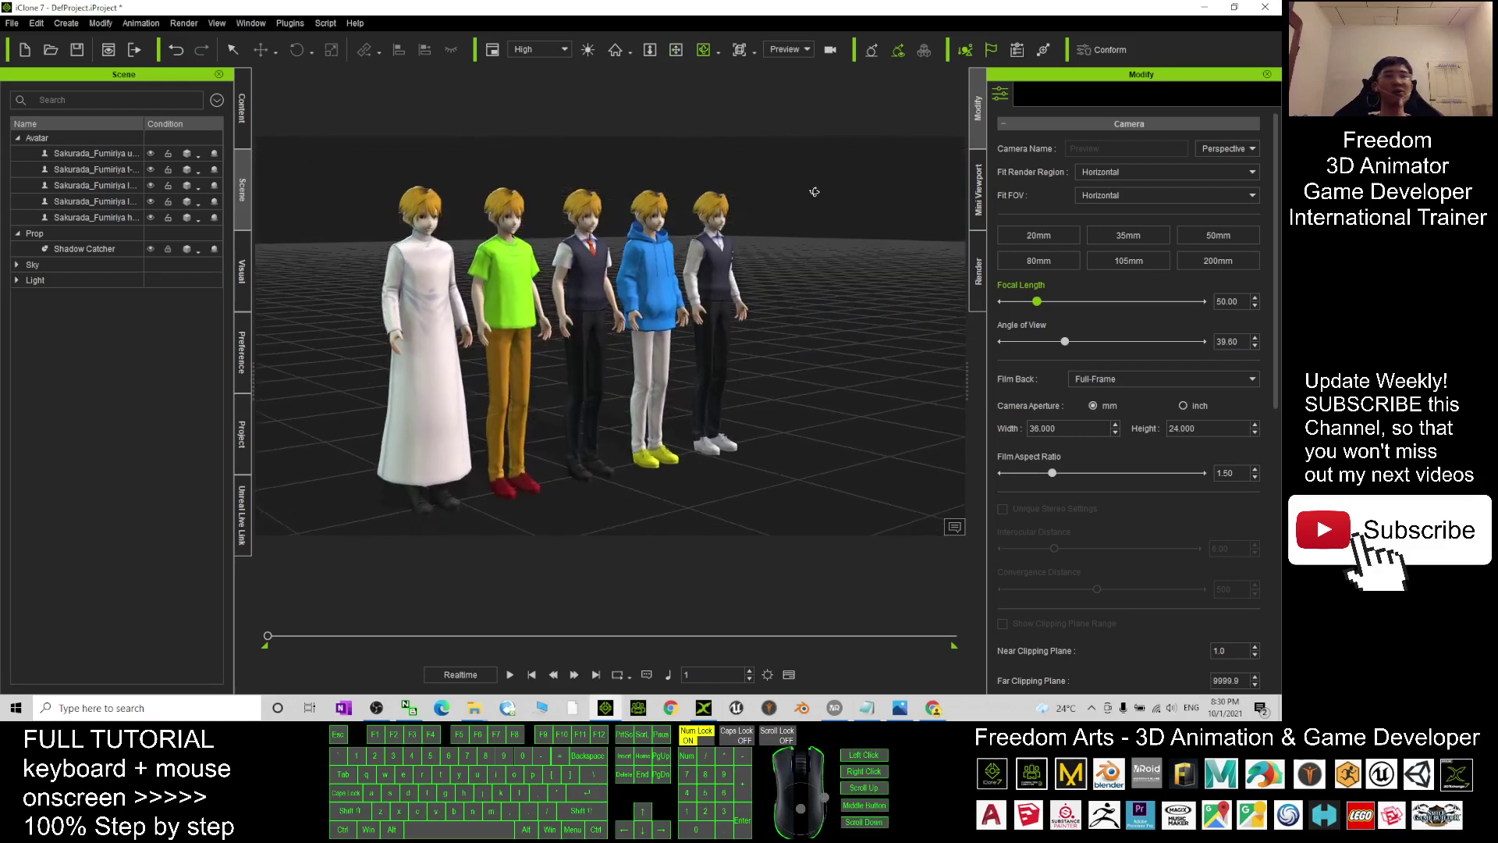
scroll(728, 286, up, 4)
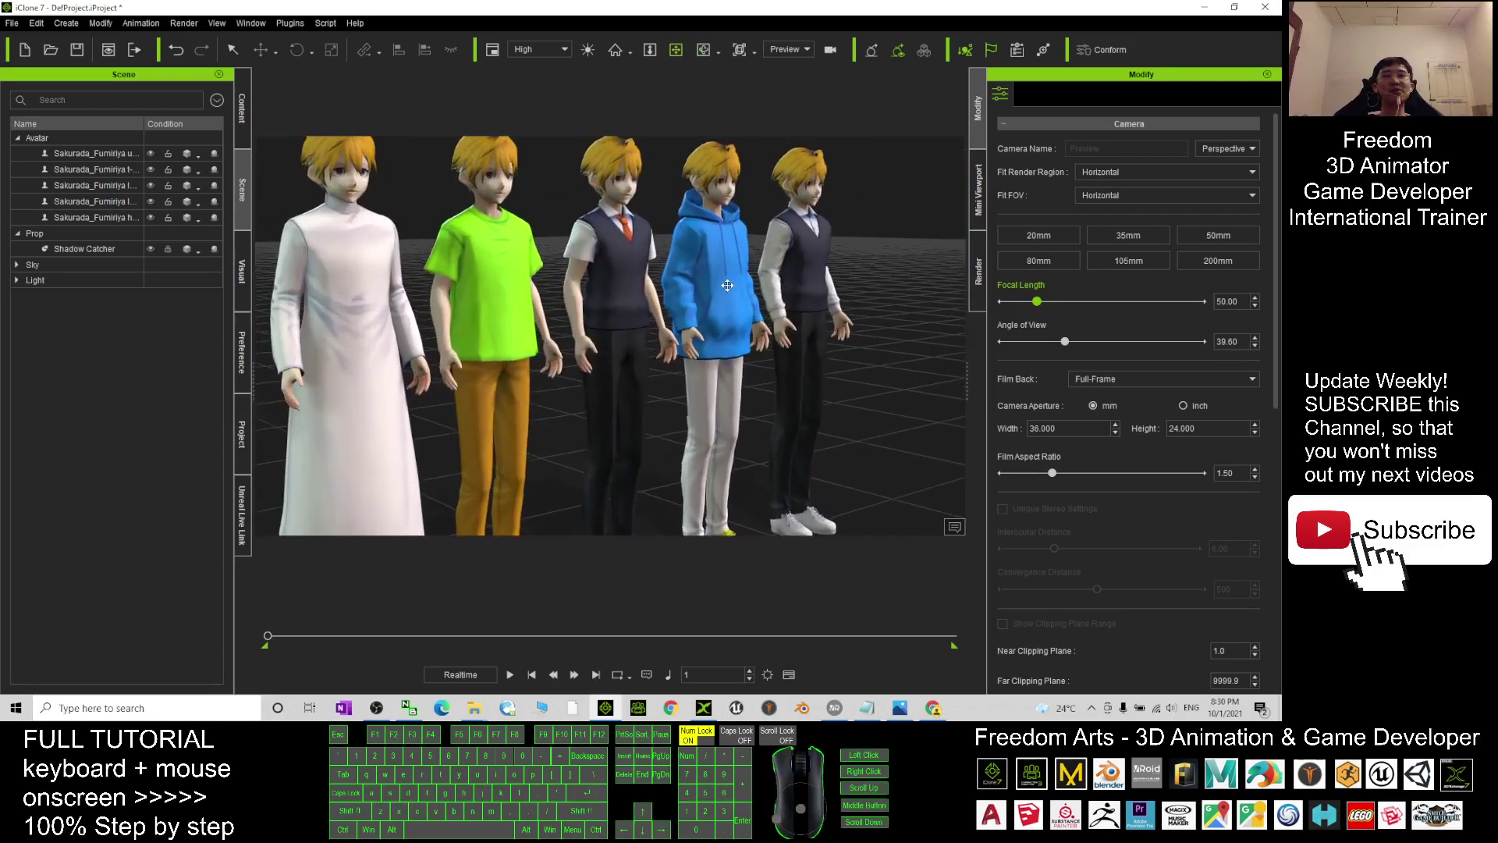
scroll(727, 286, down, 5)
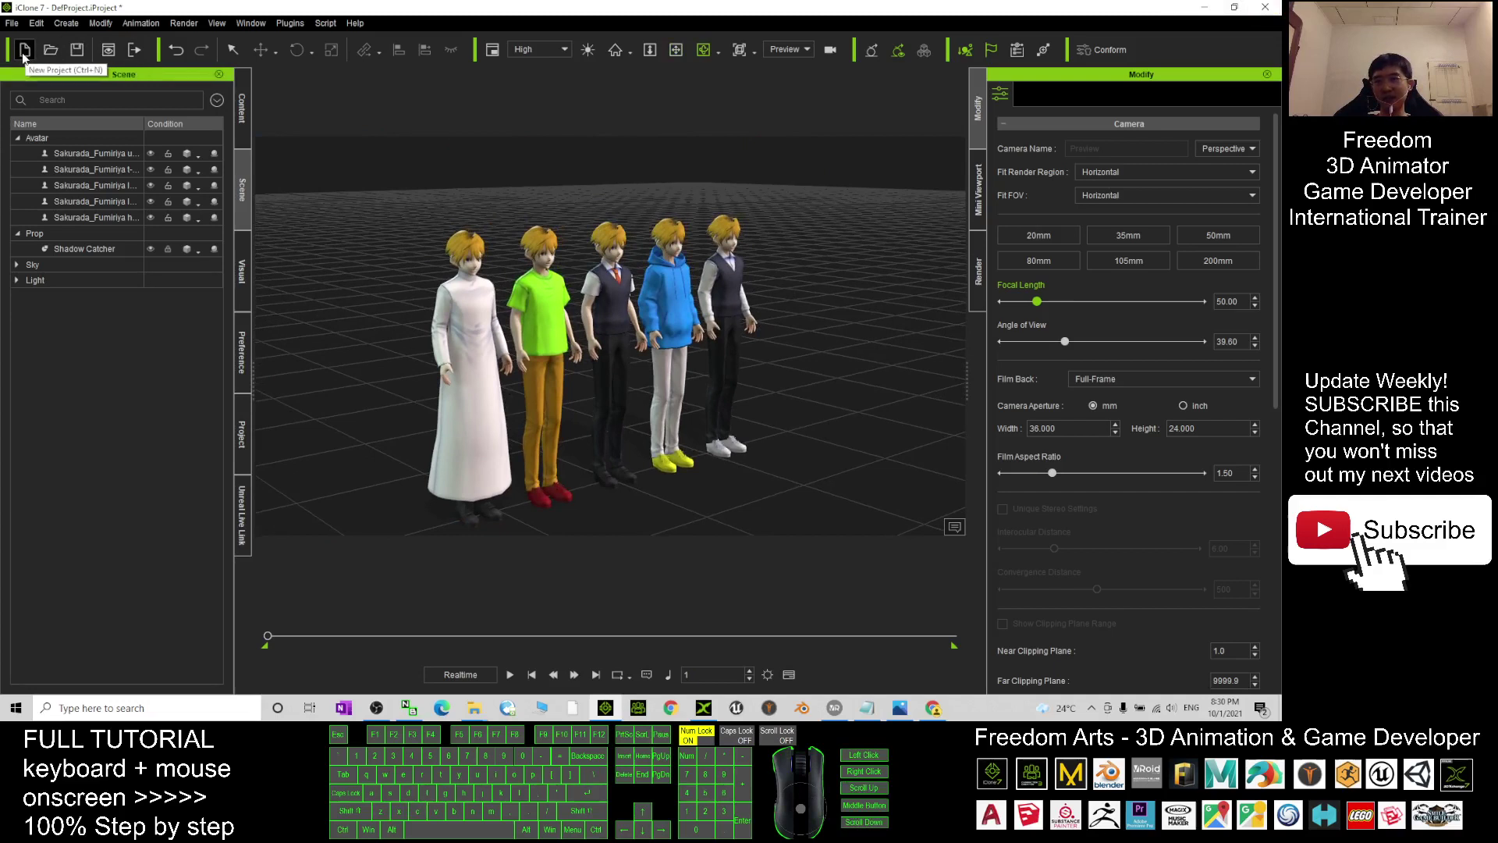
Start a new project without saving the current one, and bring the Sakurada Fumiriya folder up as a smaller window over iClone
click(25, 52)
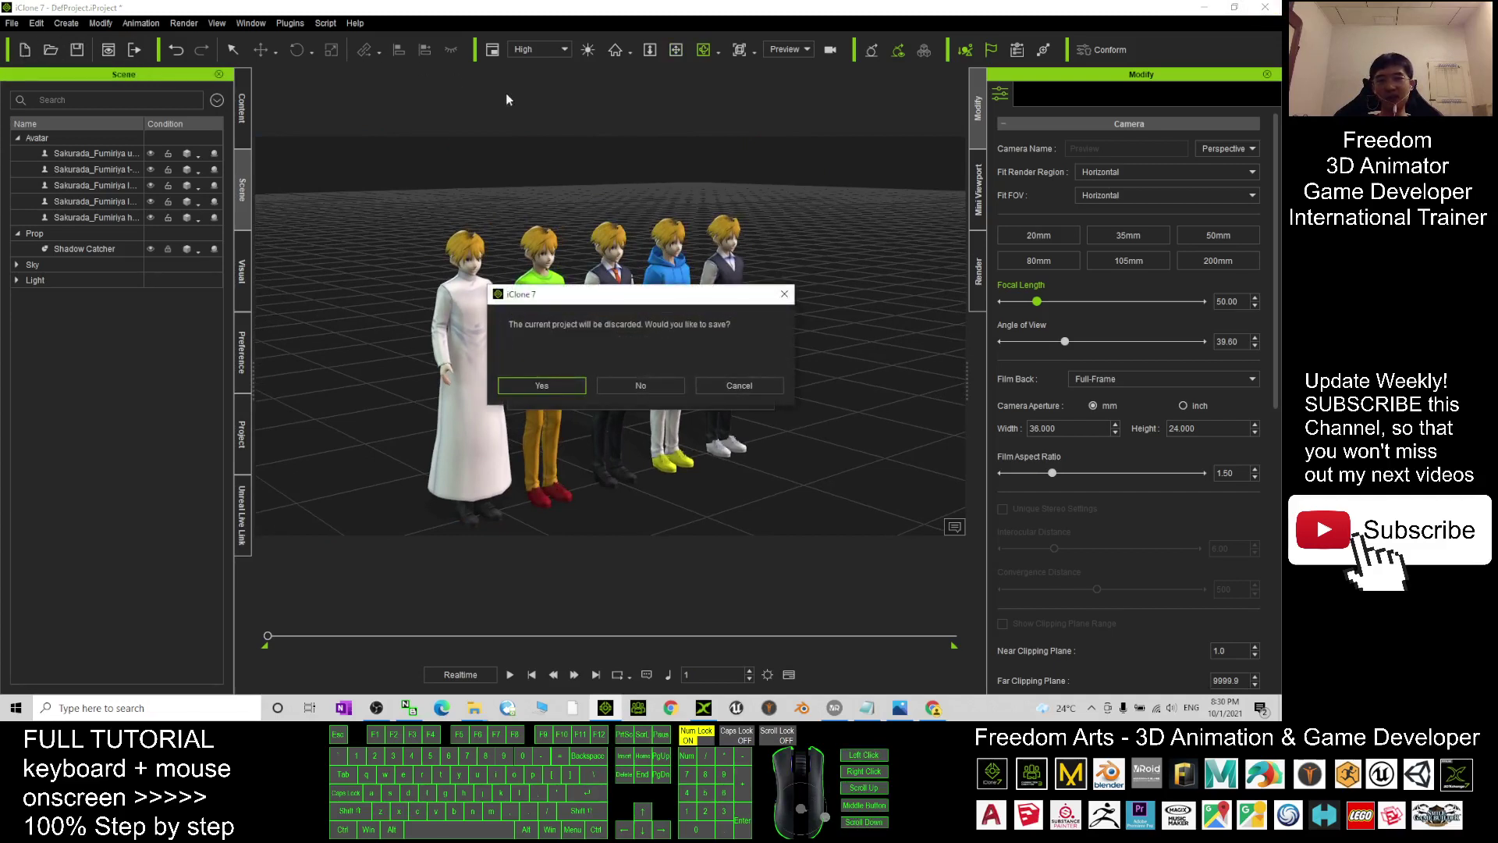
click(641, 386)
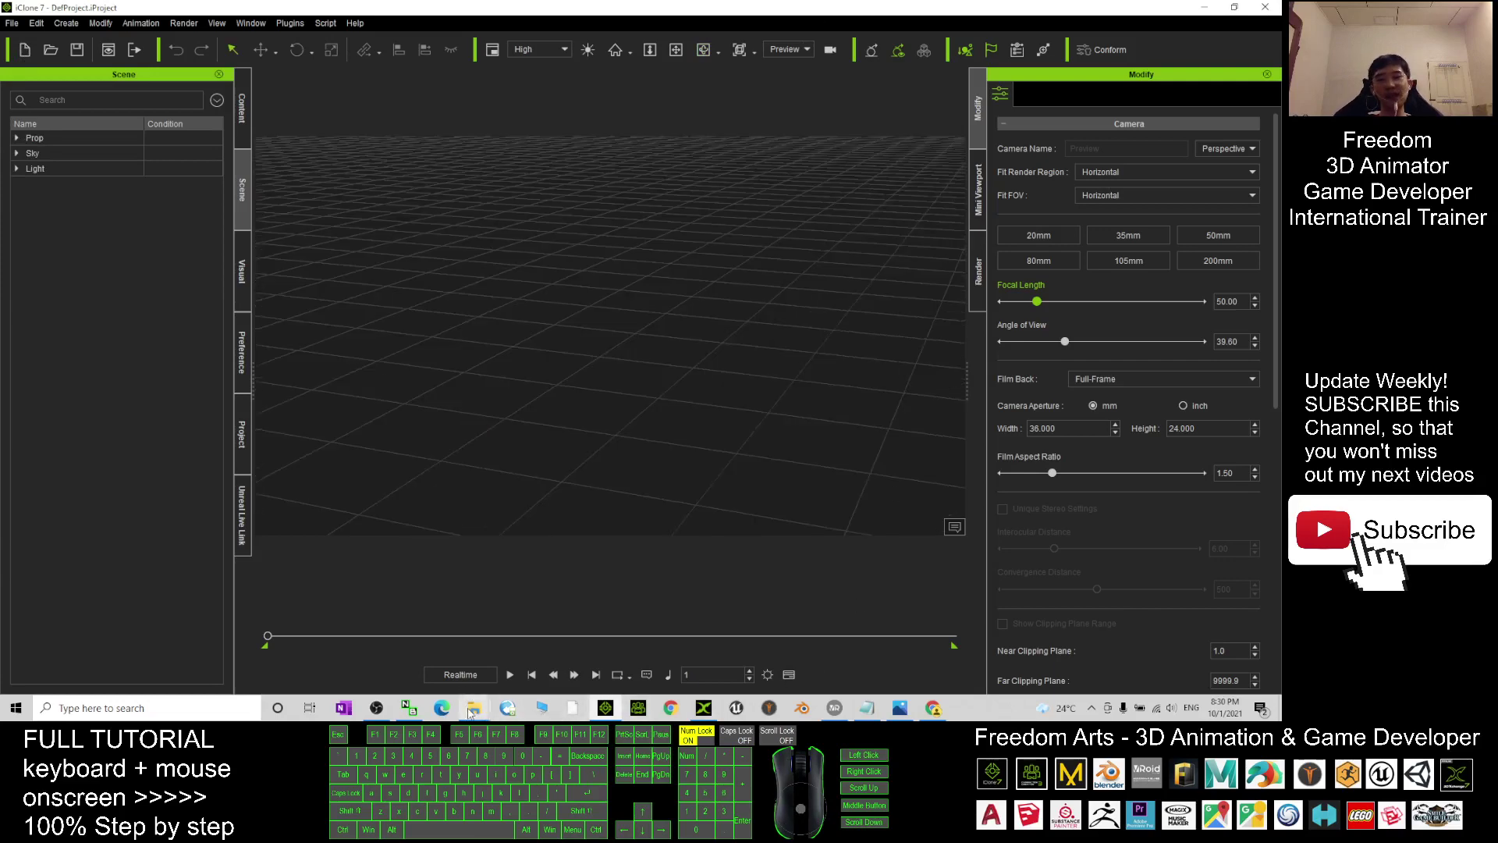
mouse_move(477, 713)
click(487, 666)
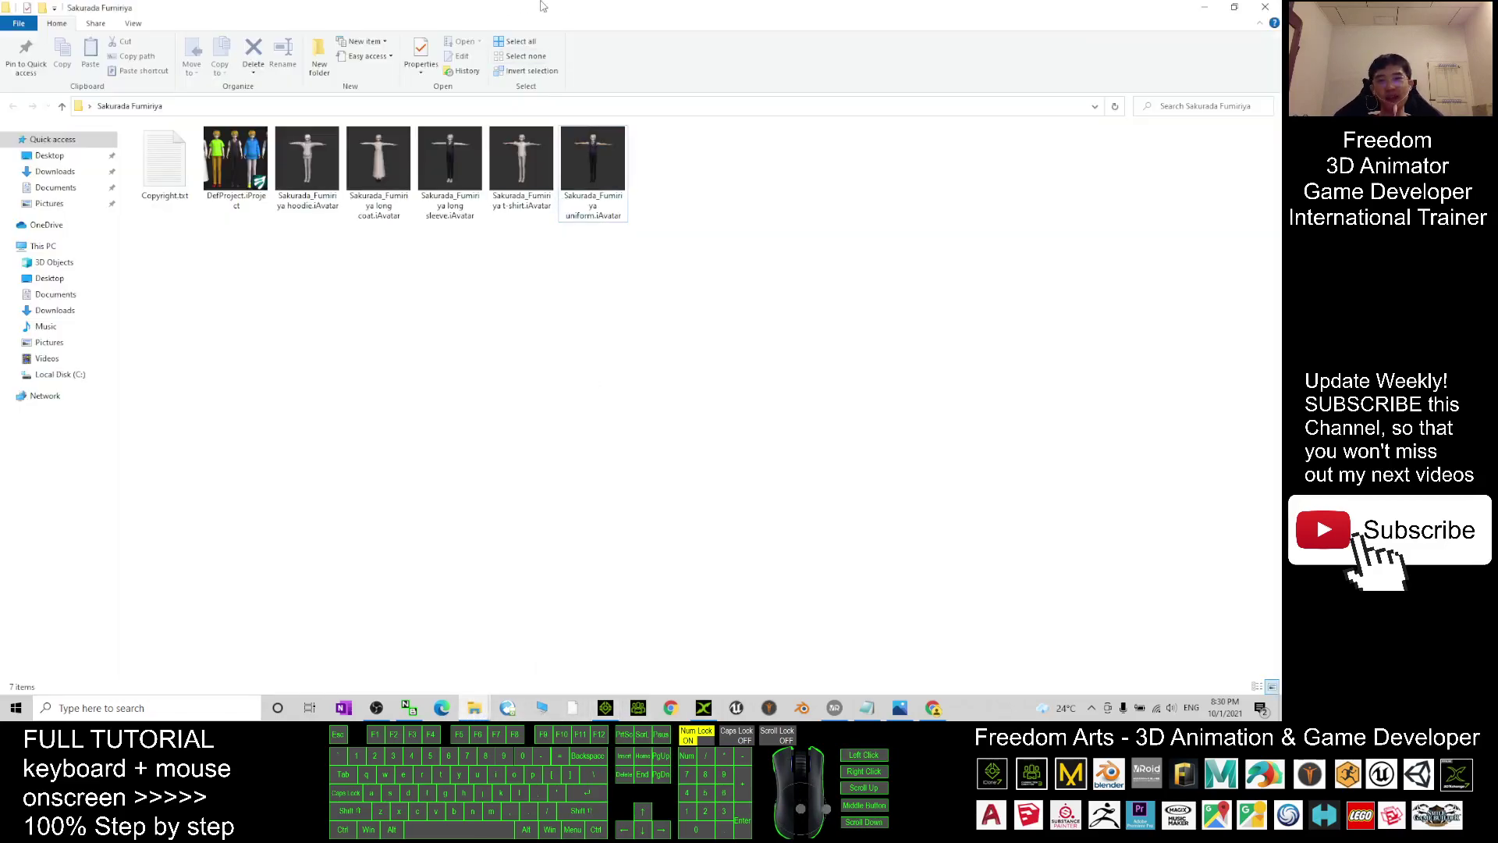
drag(544, 7, 1020, 153)
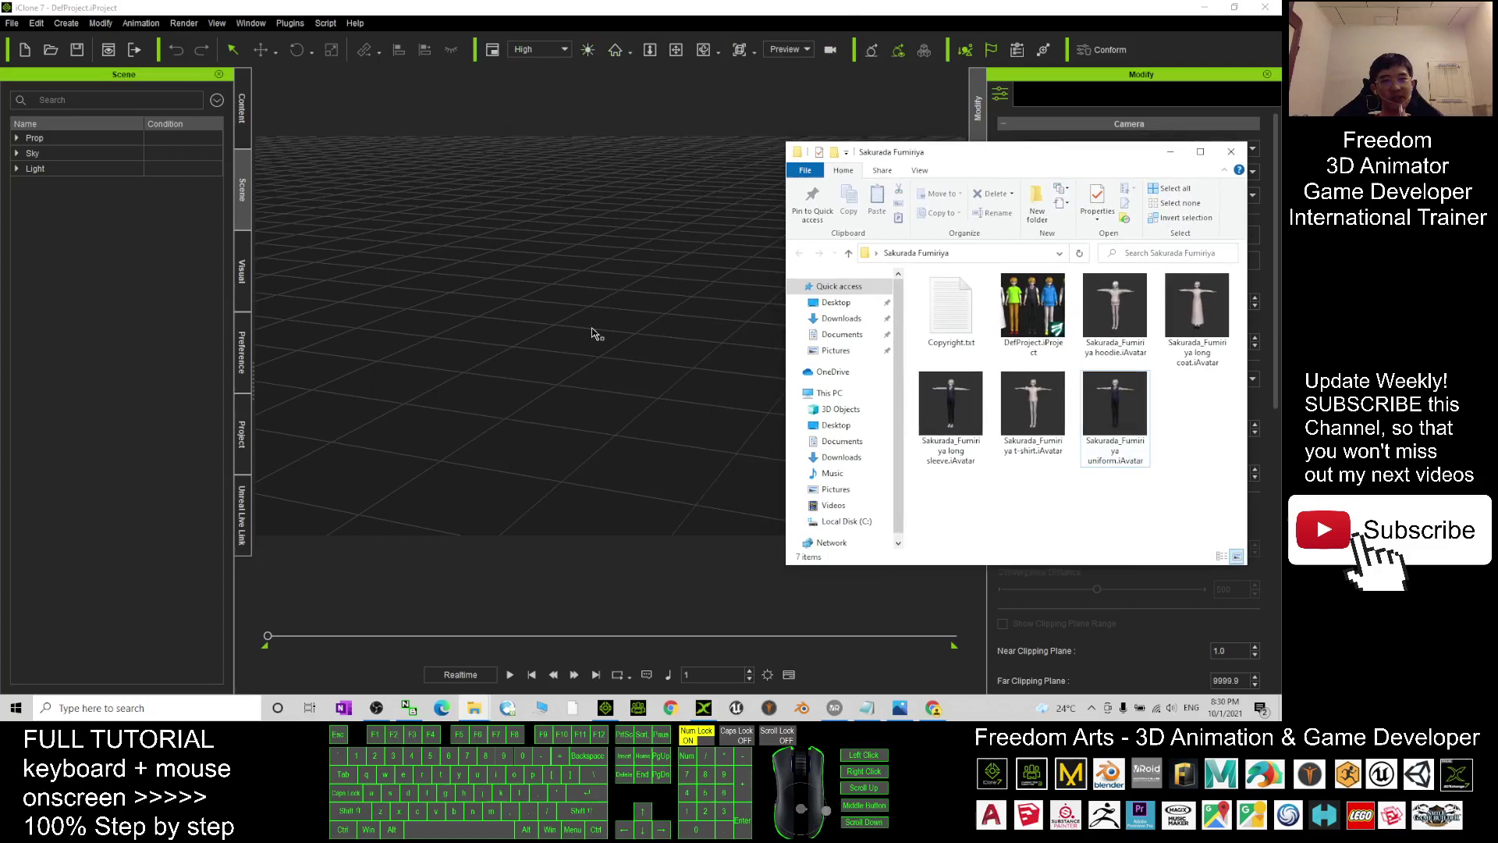
Add the hoodie and long coat iAvatars from the Sakurada Fumiriya folder to the empty iClone scene
key(c)
drag(676, 350, 489, 378)
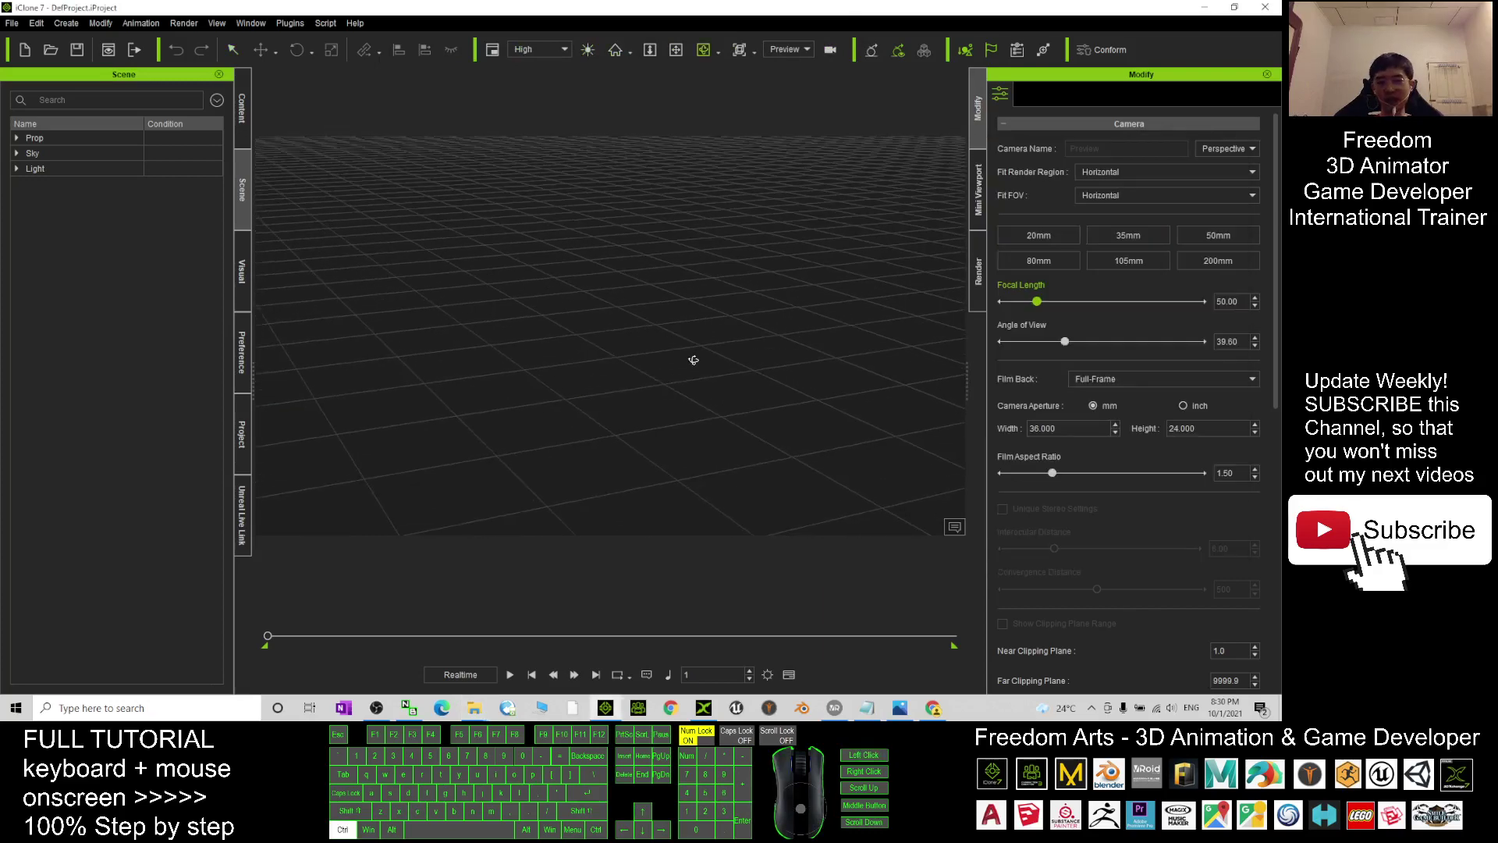
click(474, 708)
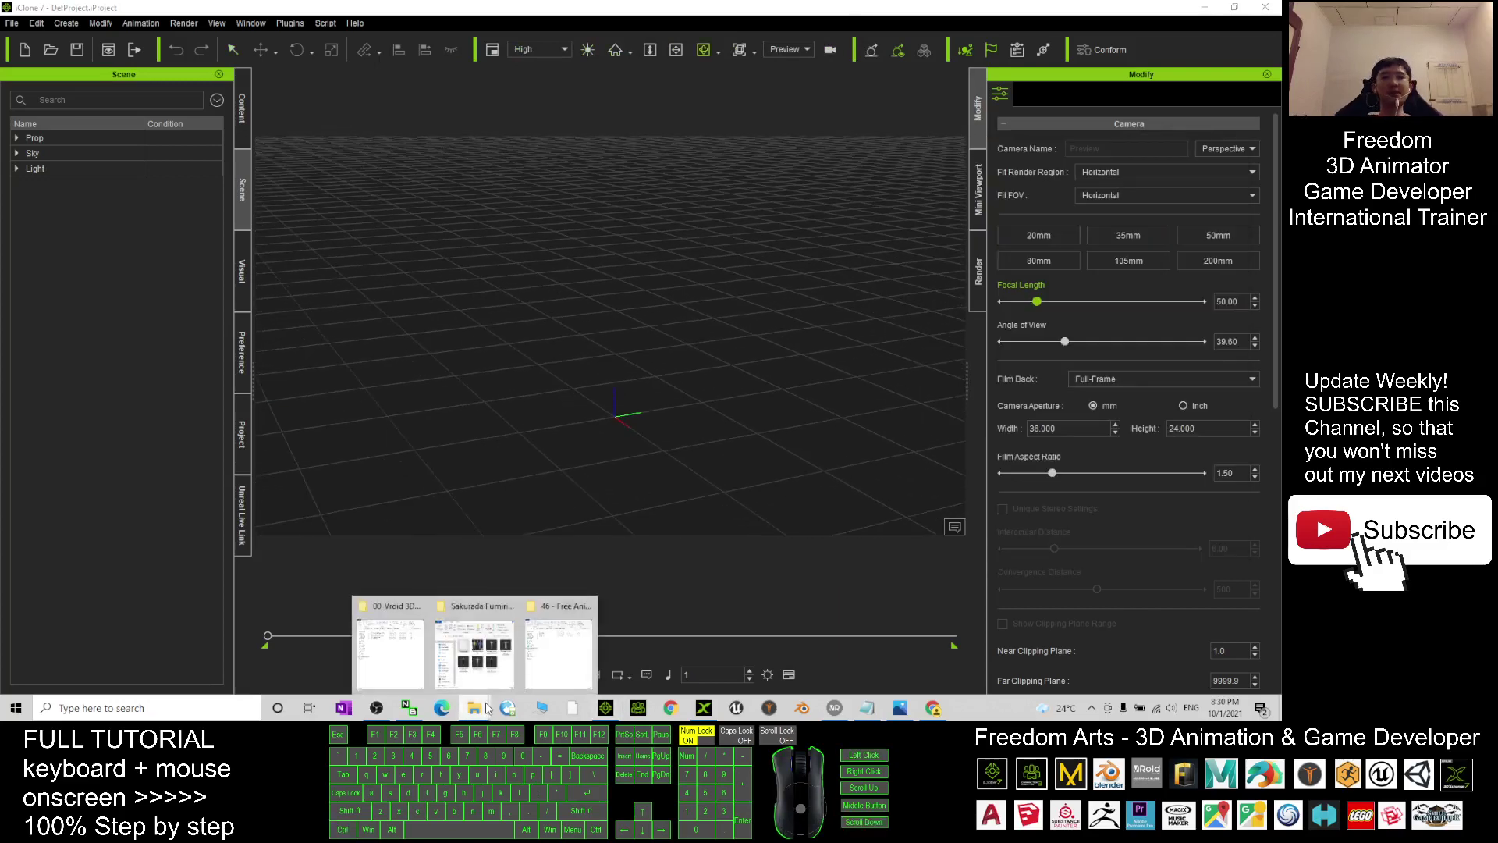
click(508, 657)
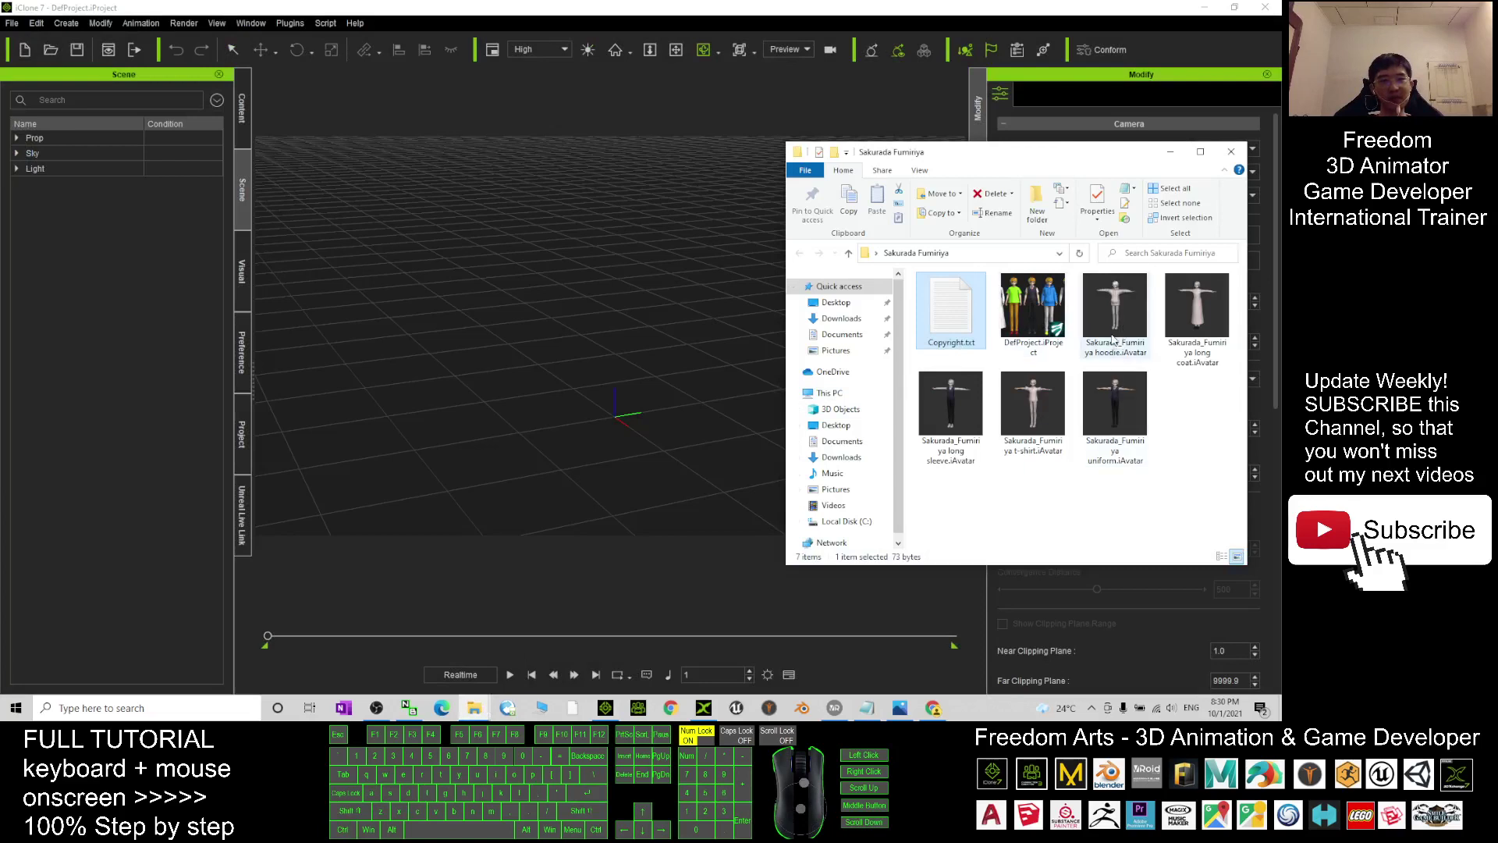
drag(1089, 327, 448, 447)
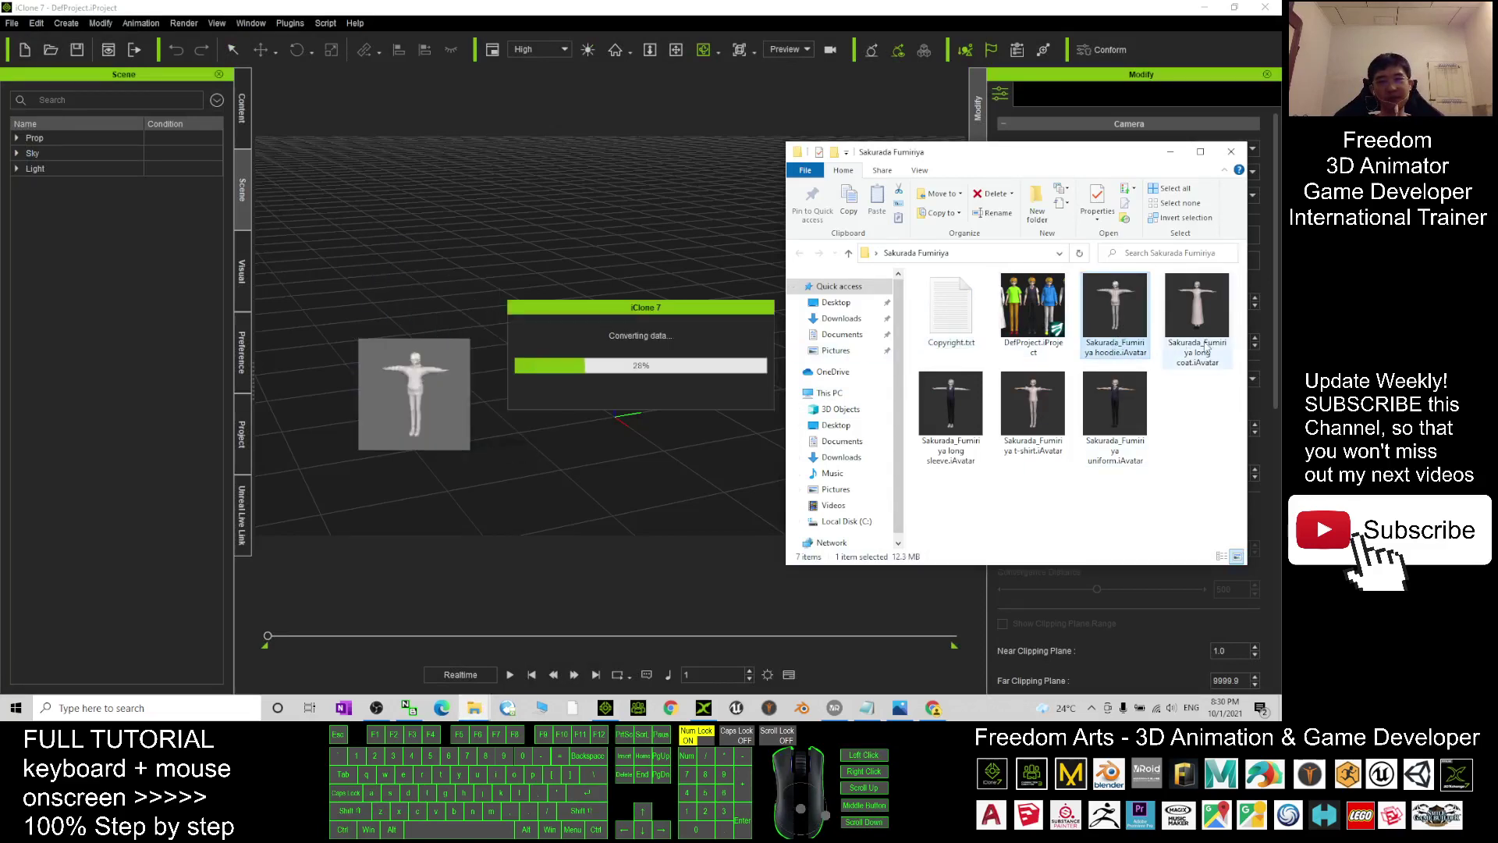
drag(1211, 320, 478, 494)
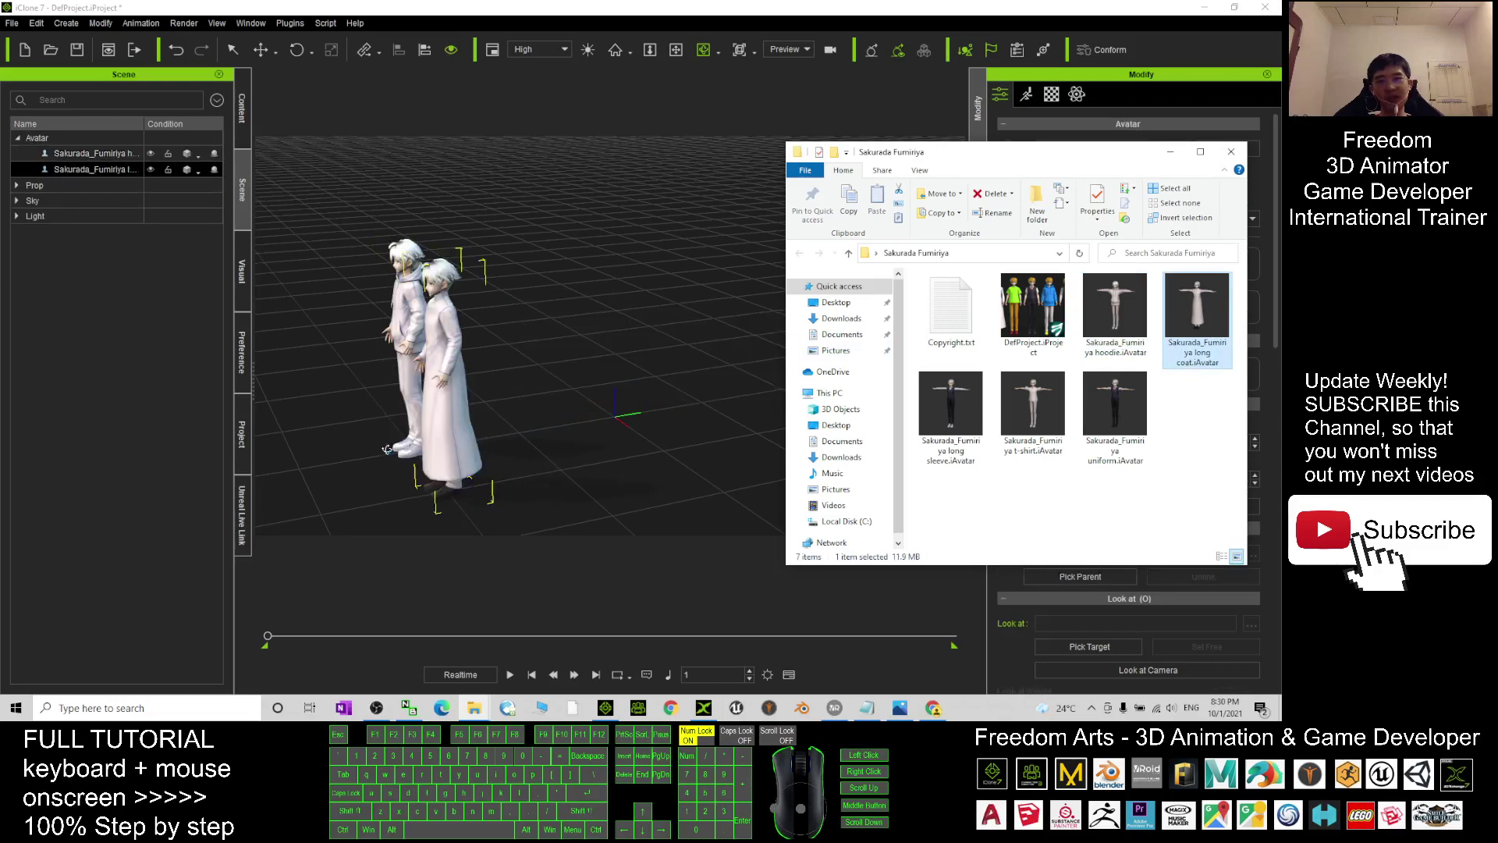
Add the long sleeve, t-shirt and uniform iAvatars from the Sakurada Fumiriya folder, lining them up beside the first two avatars
key(c)
drag(521, 414, 533, 380)
key(x)
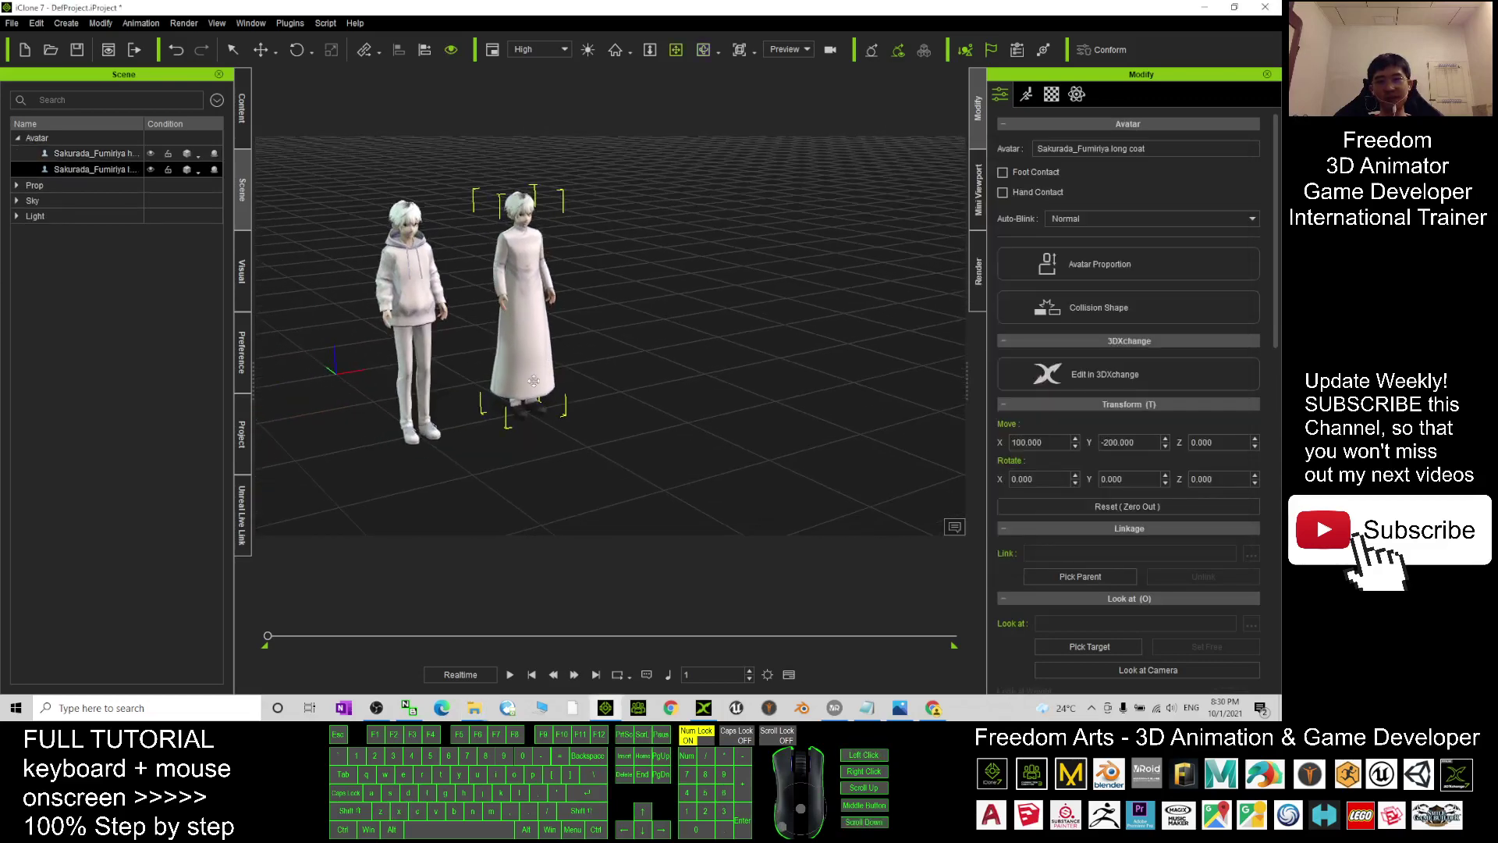
mouse_move(474, 707)
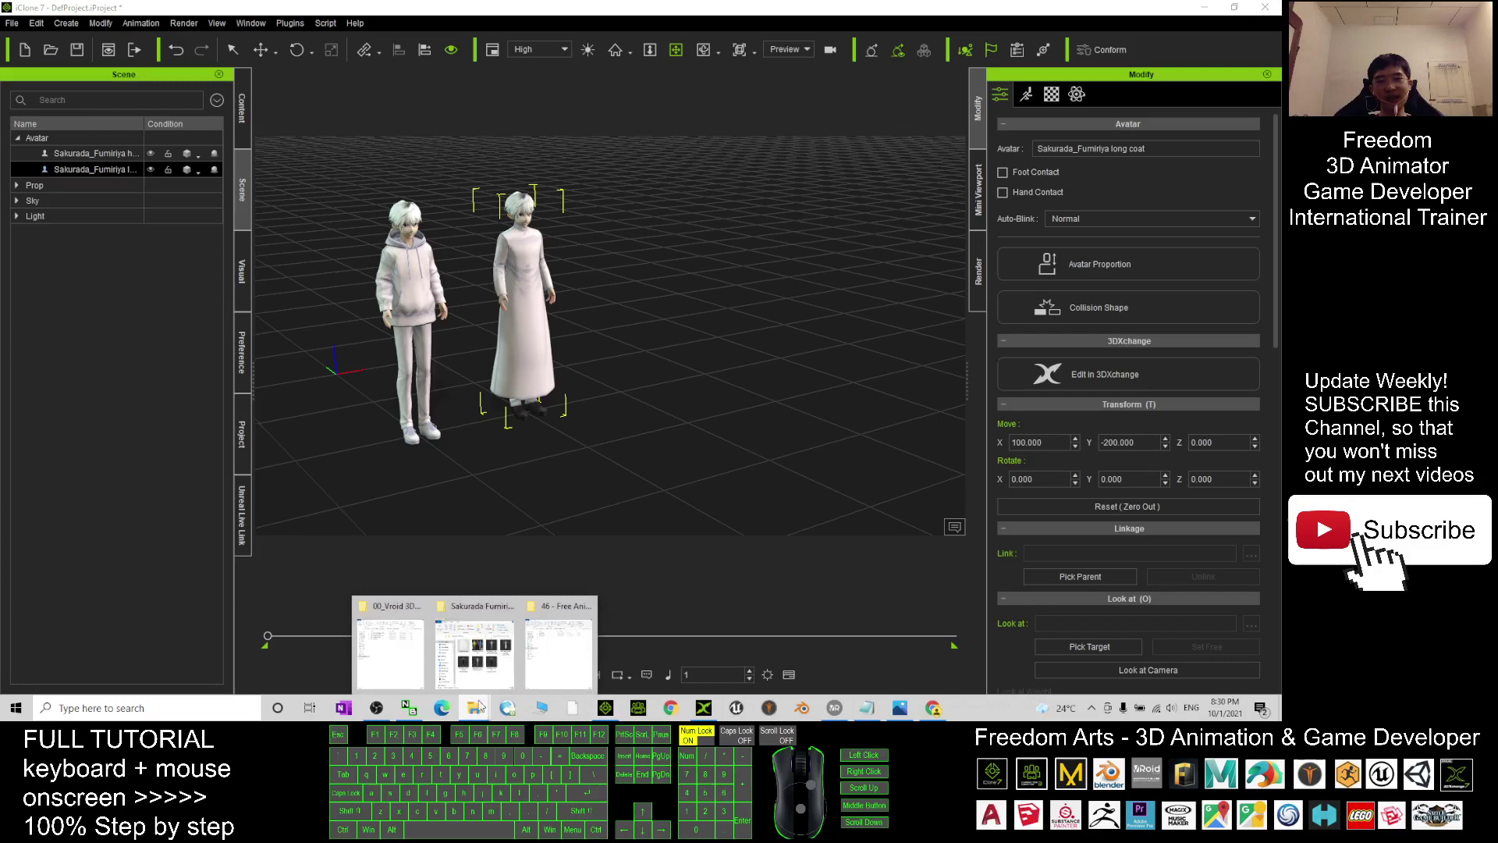
click(499, 675)
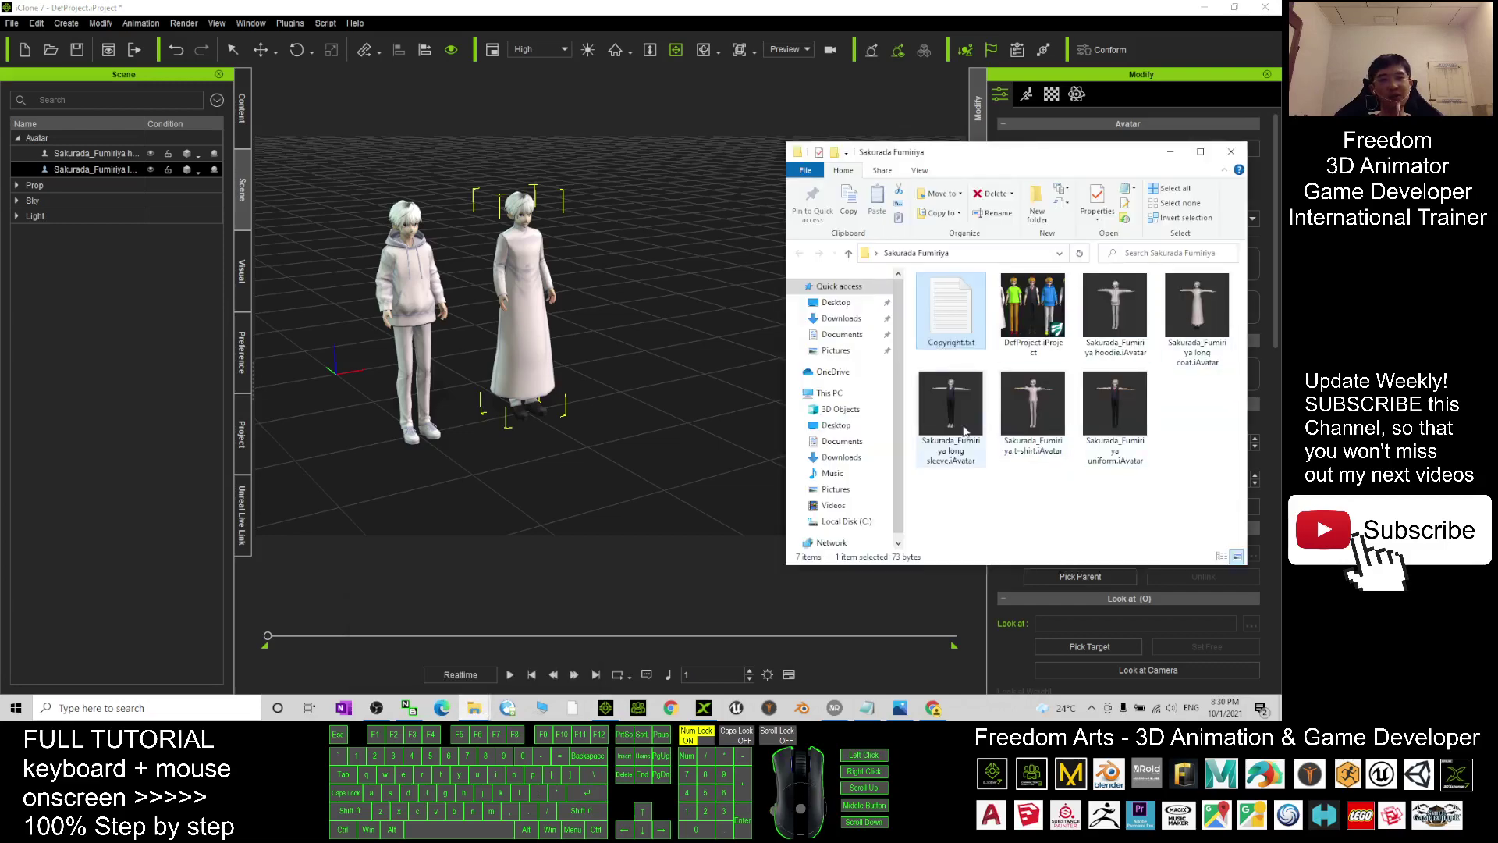
drag(950, 406, 302, 456)
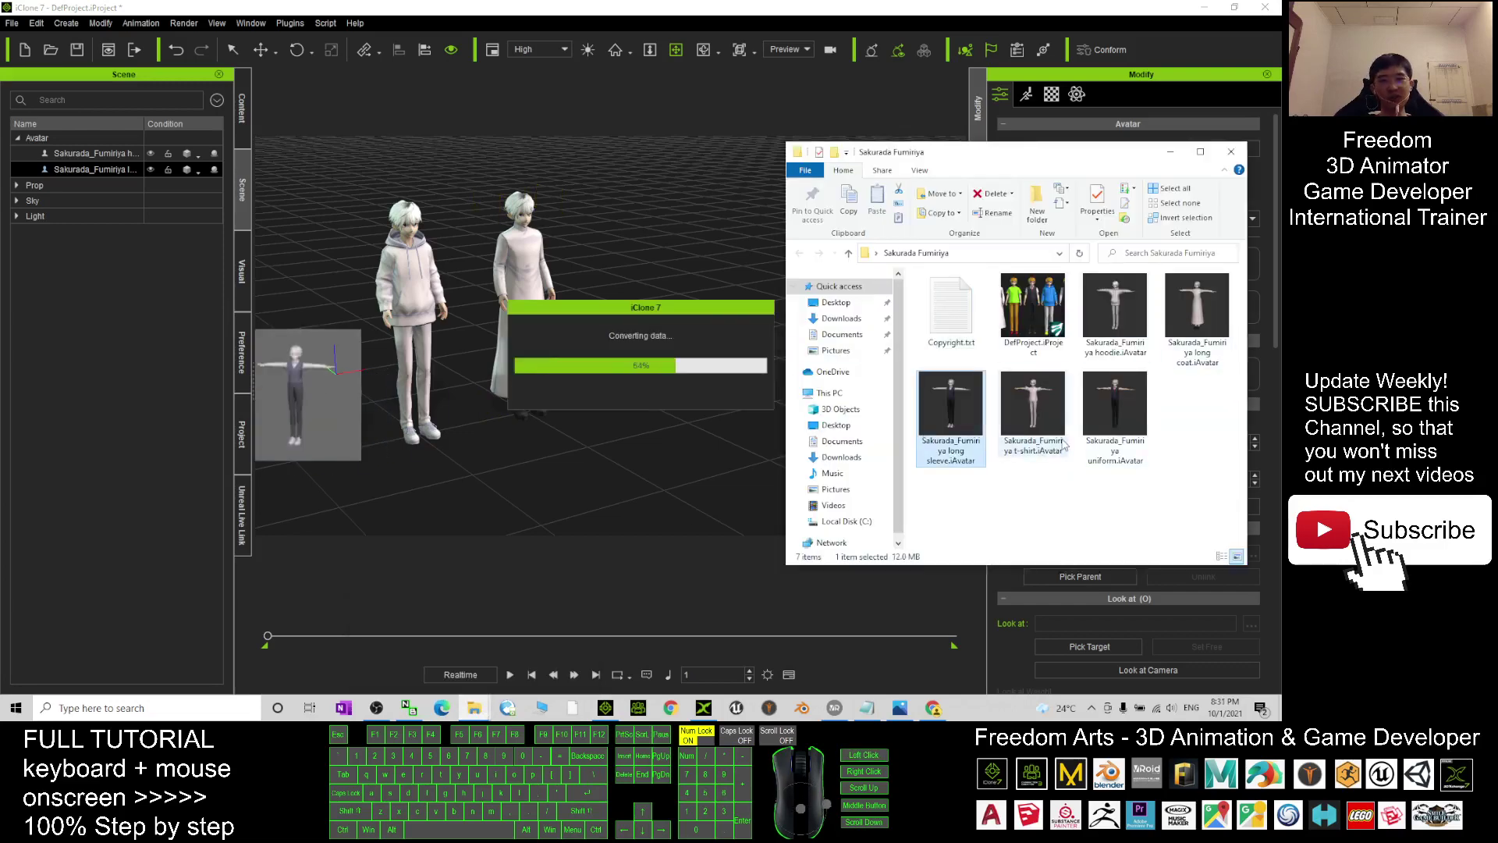
drag(1026, 414, 611, 395)
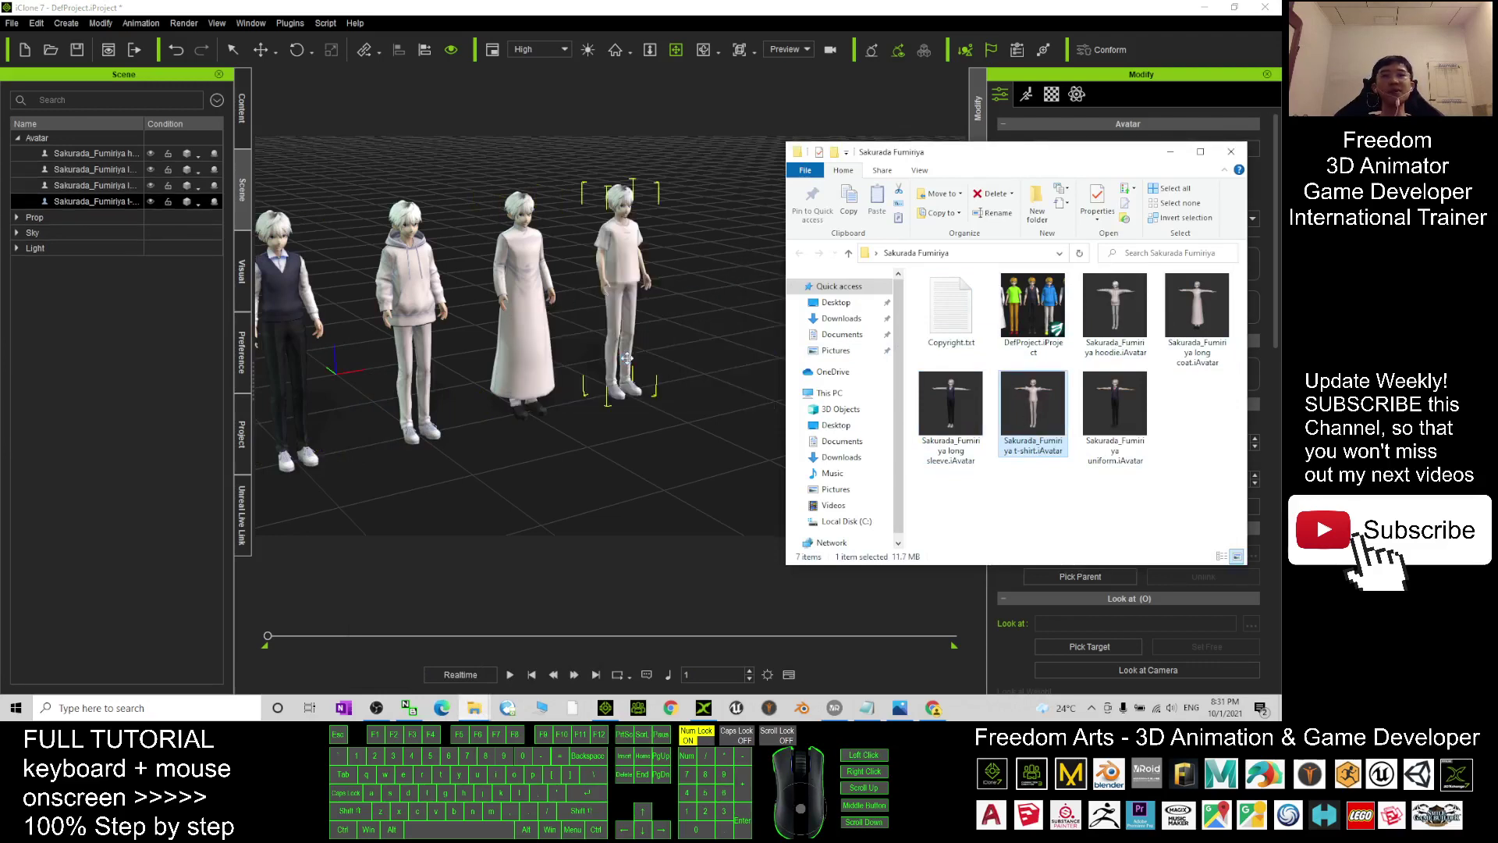
drag(1115, 405, 694, 369)
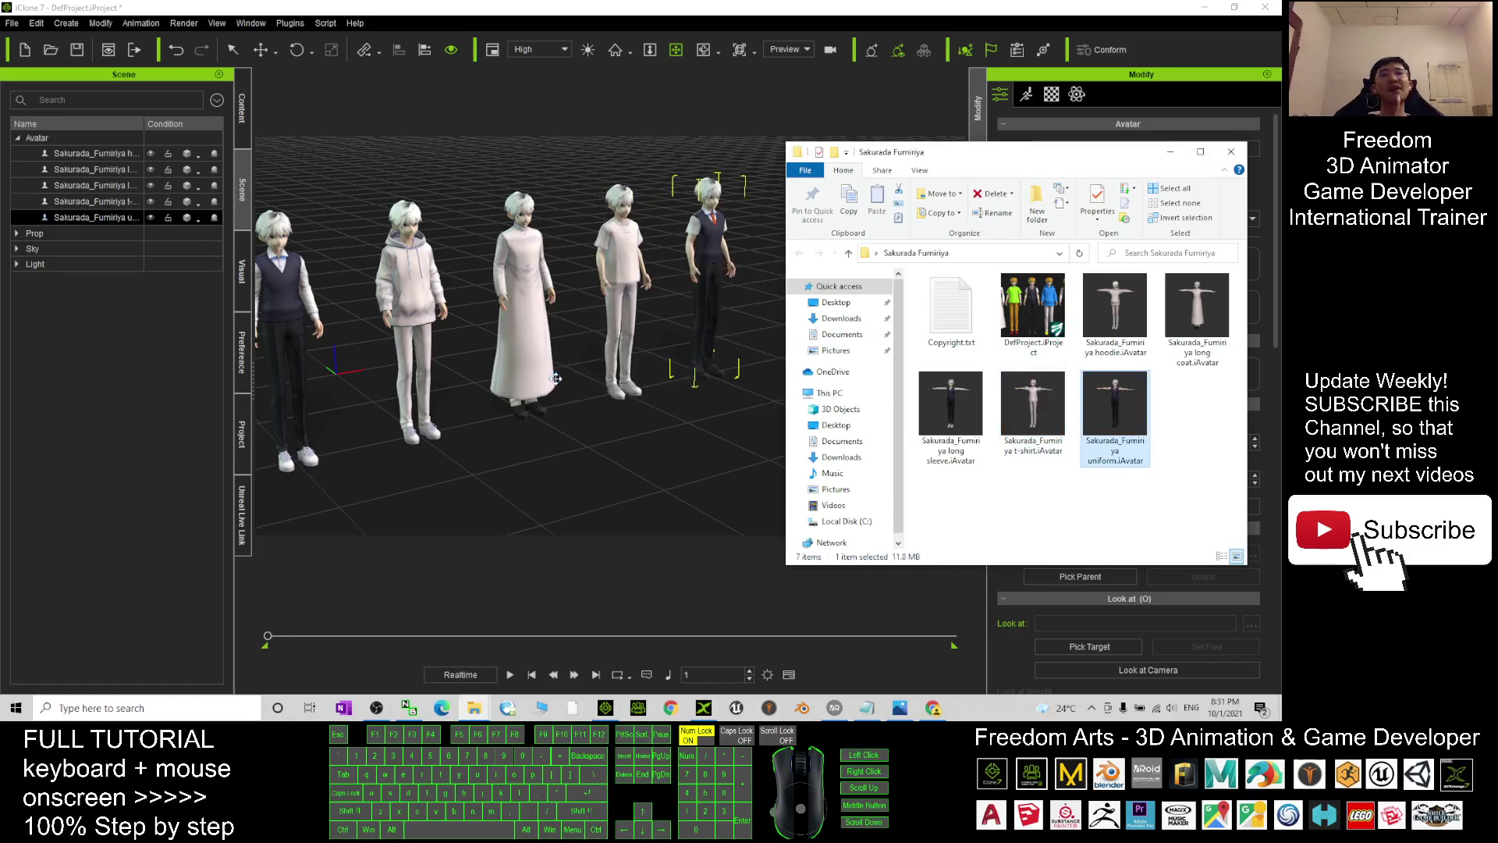
Select the hoodie avatar and inspect its face, hair and upper body up close
key(x)
drag(591, 358, 590, 316)
key(x)
scroll(591, 316, up, 5)
click(496, 220)
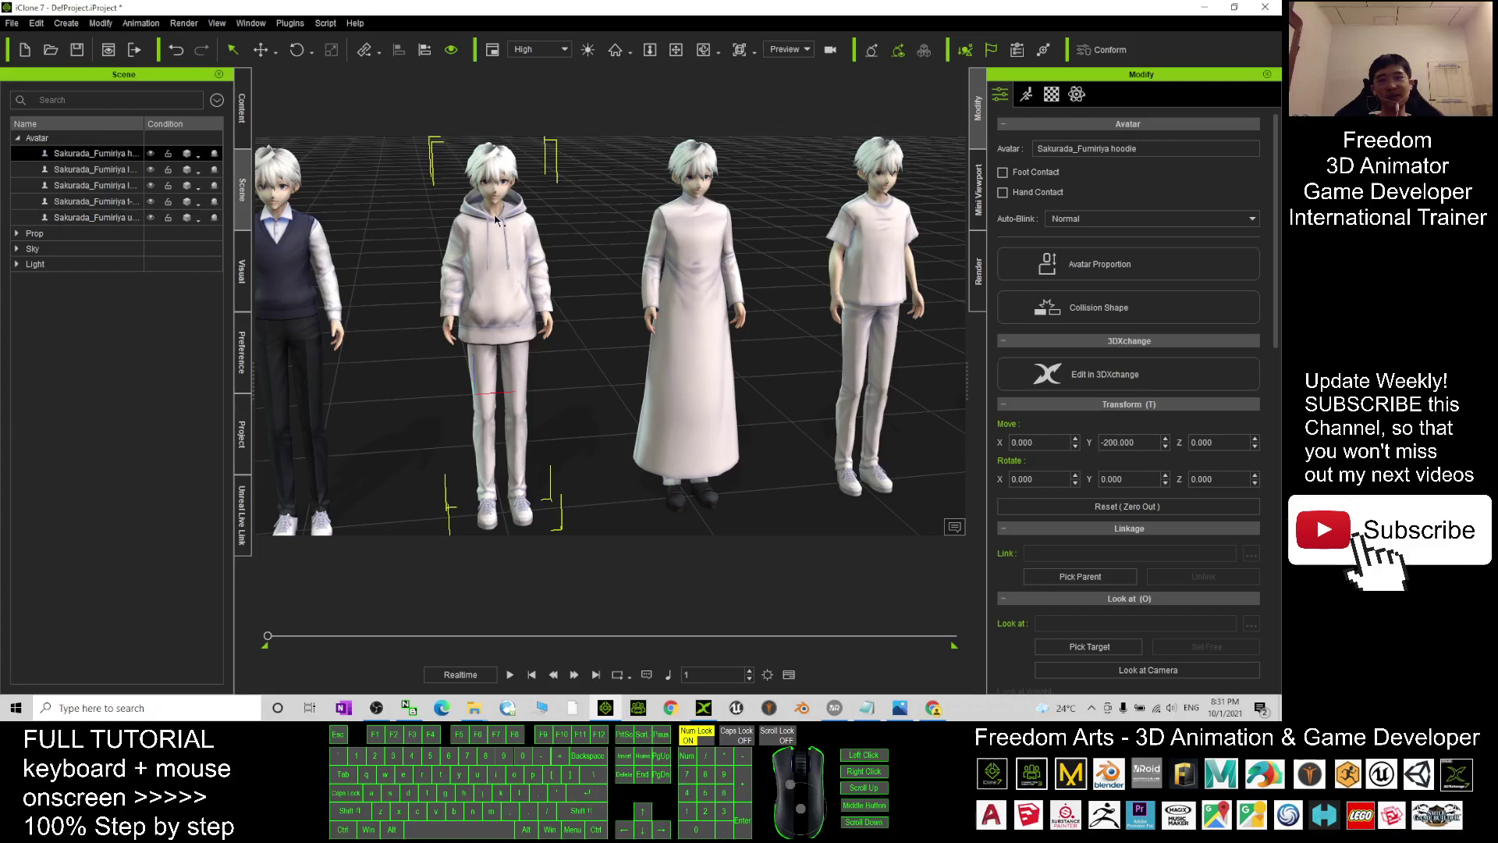
scroll(508, 274, up, 4)
key(x)
drag(528, 264, 696, 281)
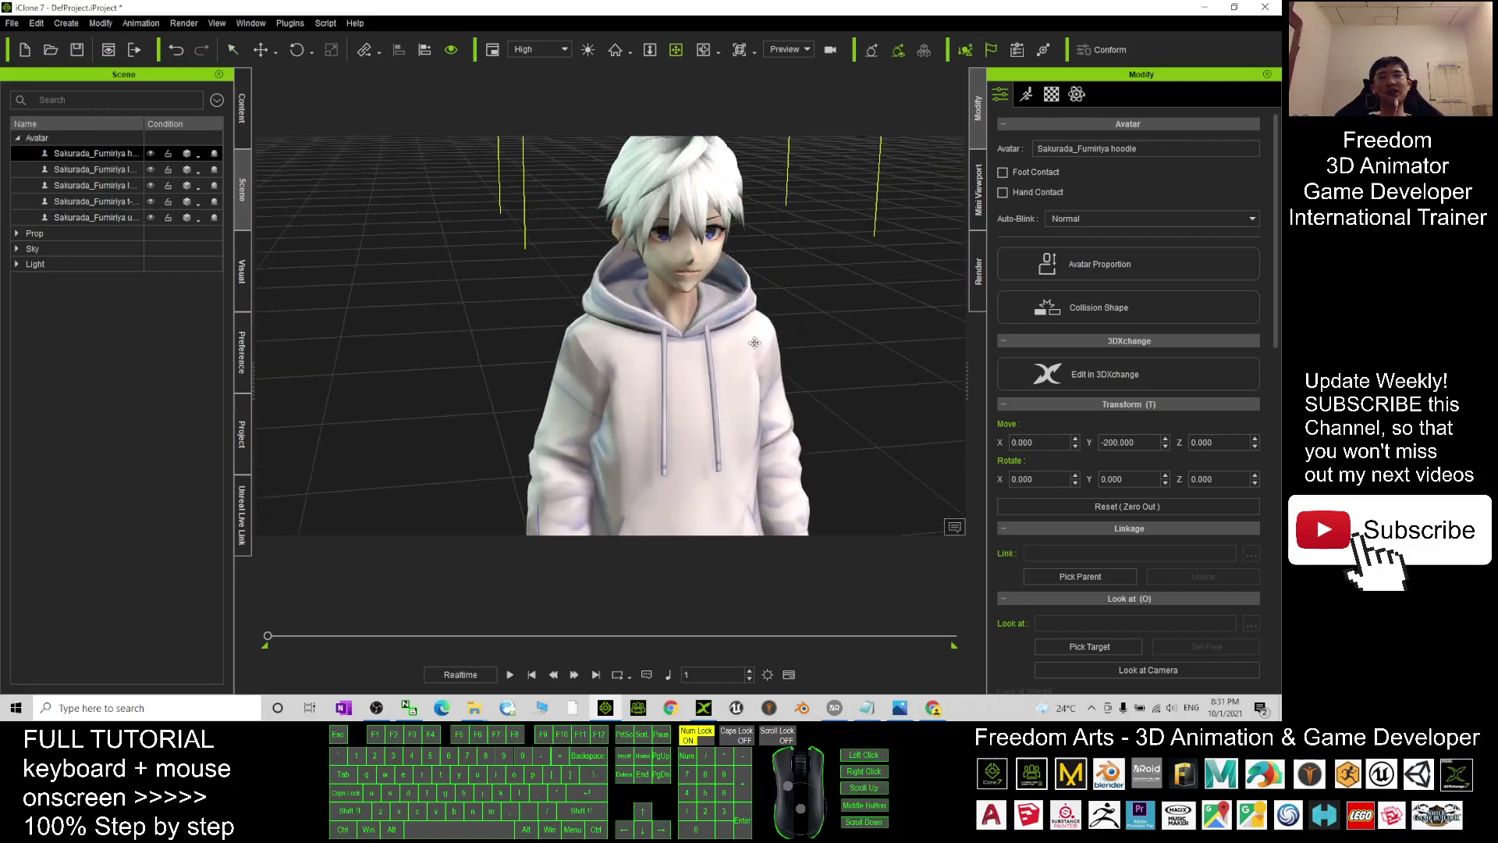
key(x)
key(c)
scroll(734, 250, up, 3)
key(x)
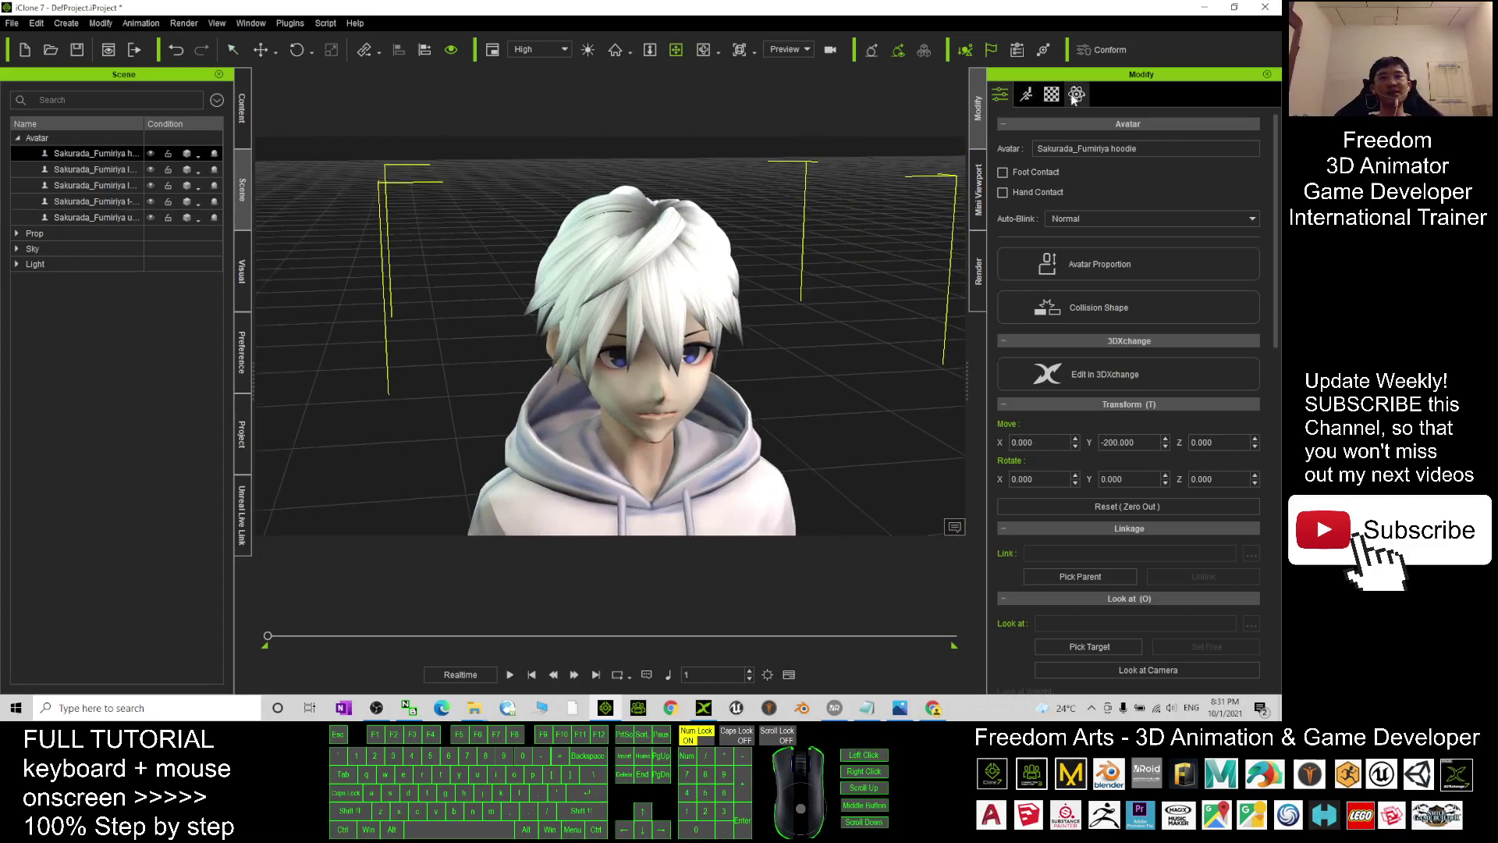
scroll(714, 278, down, 5)
scroll(712, 284, down, 4)
scroll(660, 328, up, 6)
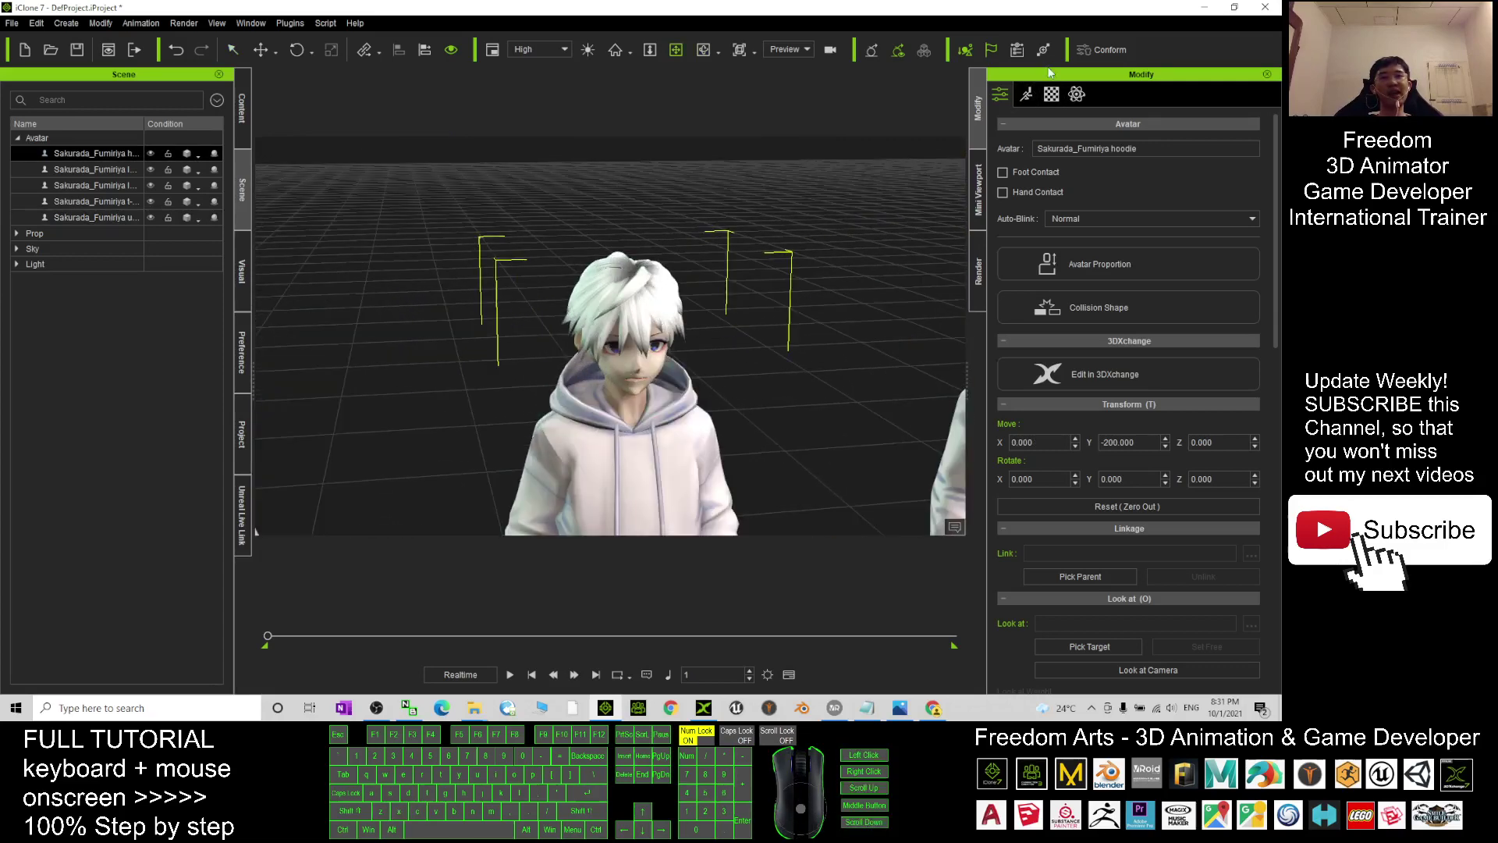
Bring up the hoodie avatar's material list and examine the FaceMouth and Tops_01_CLOTH materials and their textures
click(1052, 94)
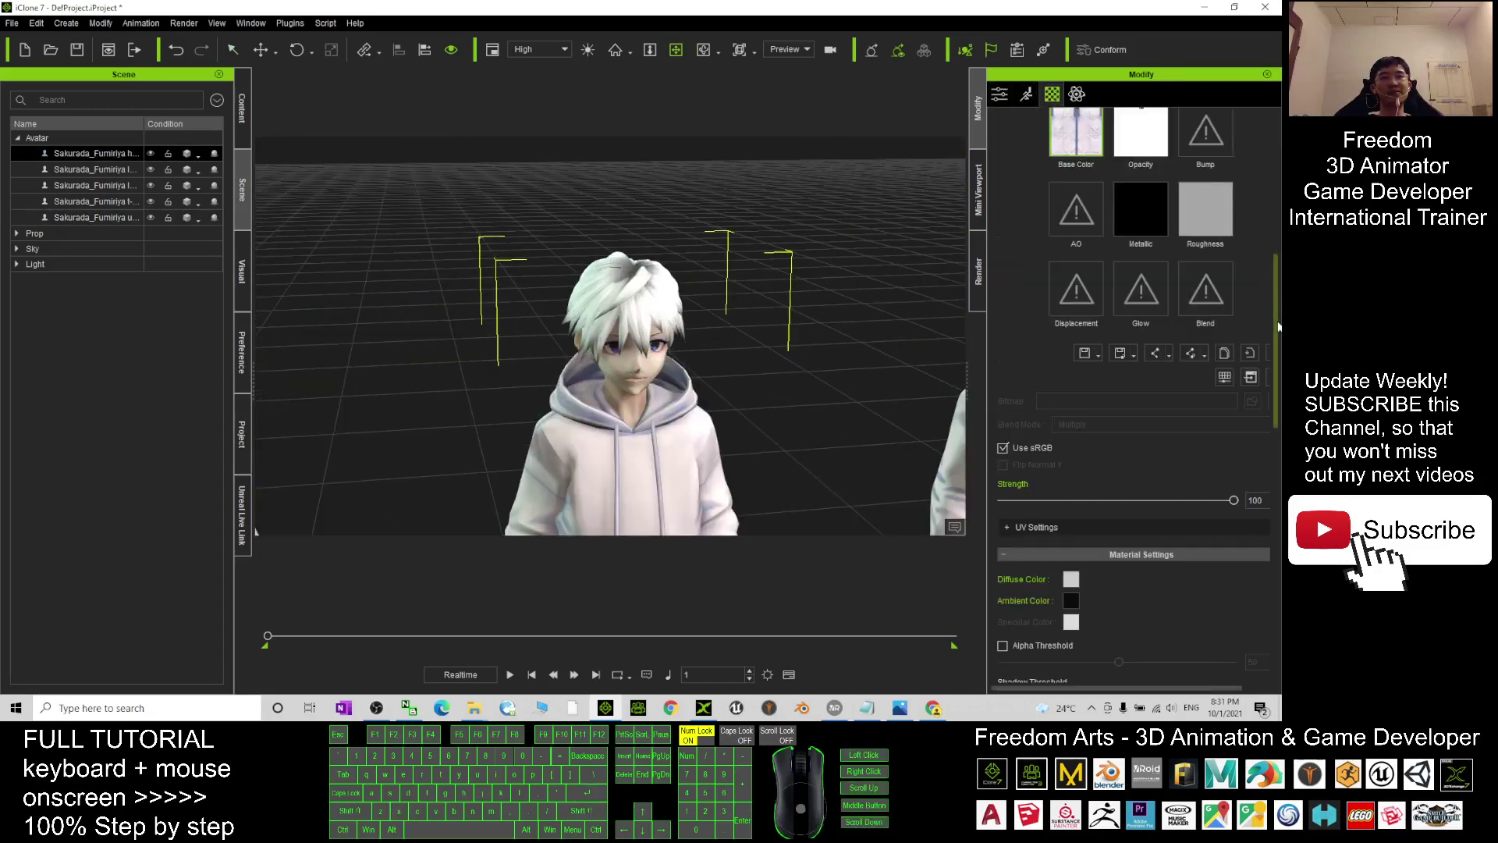
drag(1277, 324, 1274, 165)
click(1130, 206)
click(1136, 364)
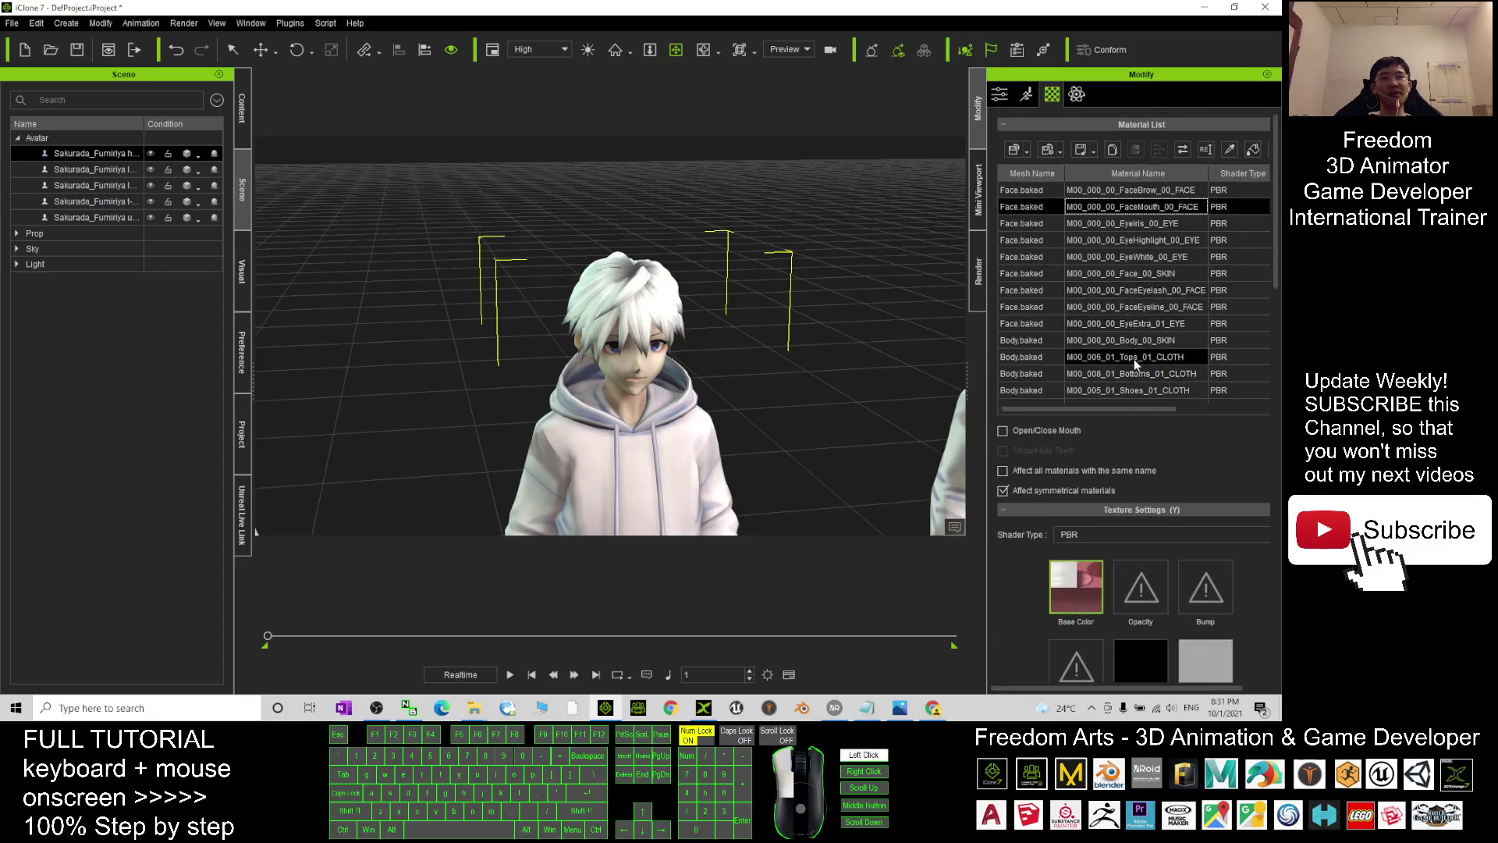
click(1135, 359)
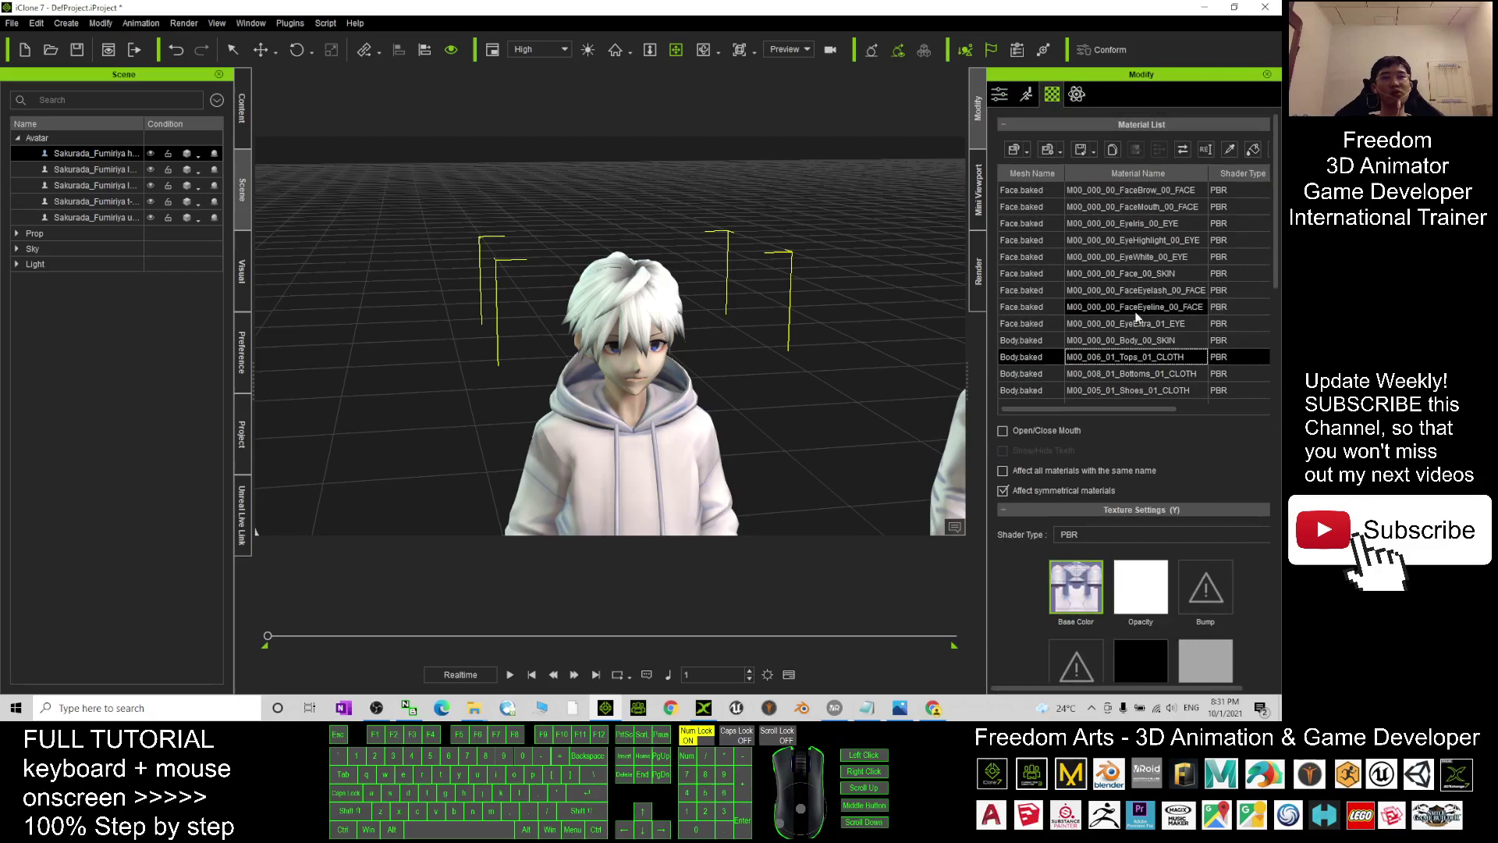
scroll(1125, 351, down, 1)
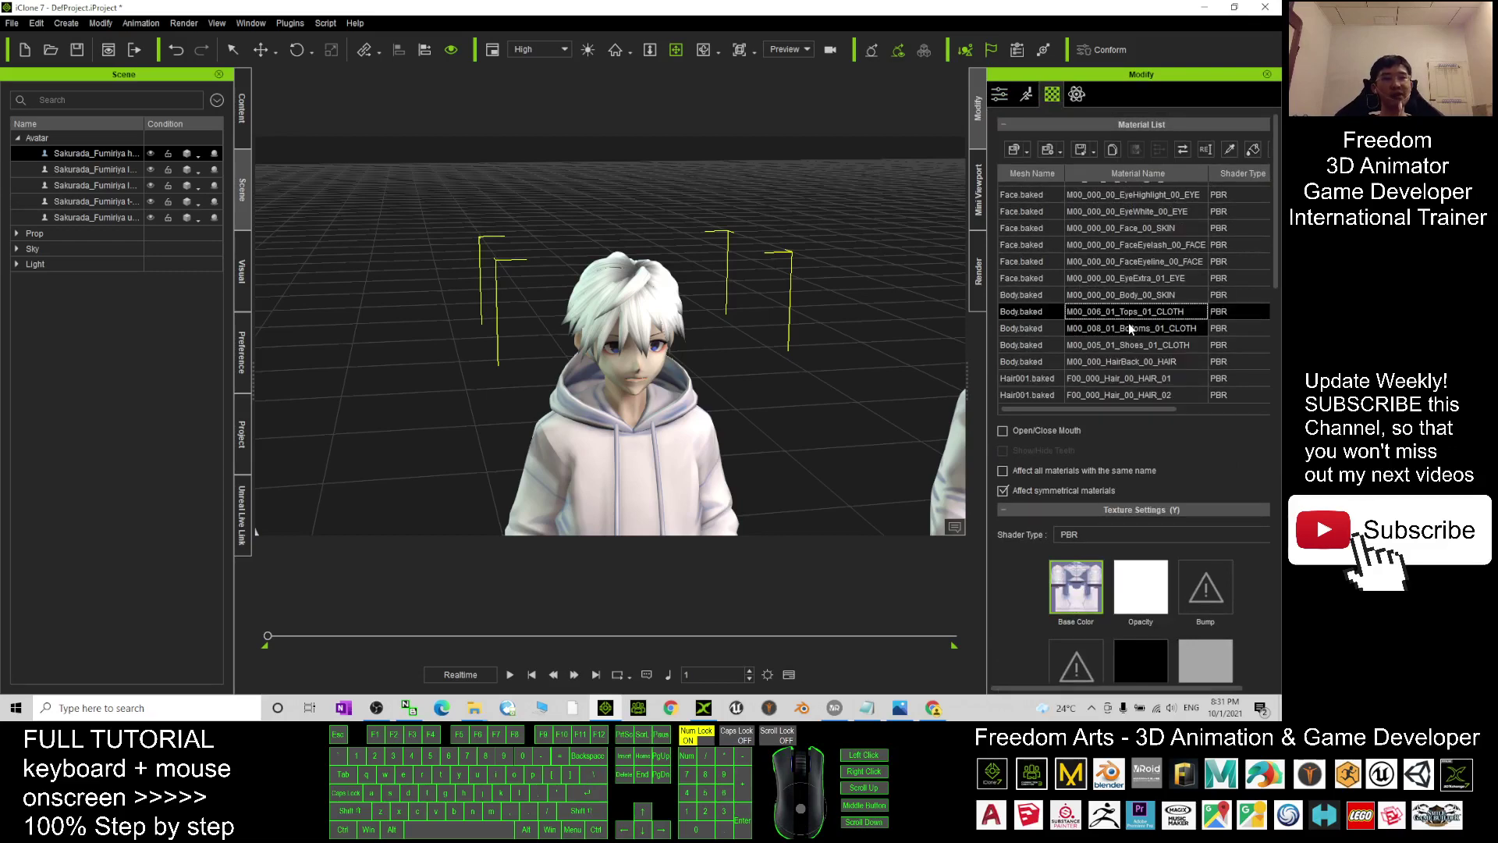
Select the F00_000_Hair_00_HAIR_01 material and preview green, orange and blue diffuse colors on the hoodie avatar's hair
click(1128, 380)
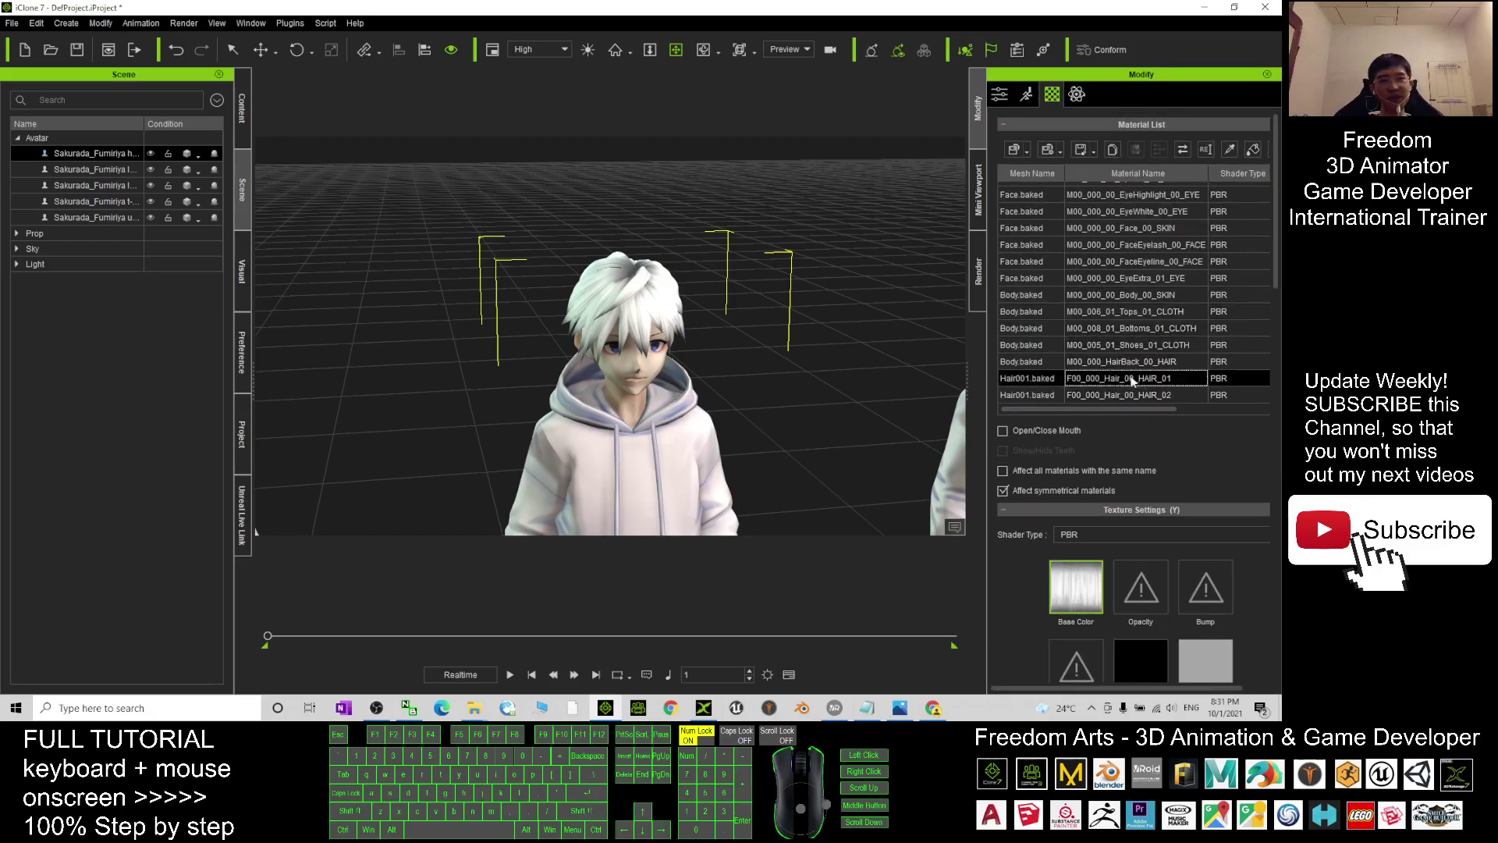
scroll(1180, 388, down, 6)
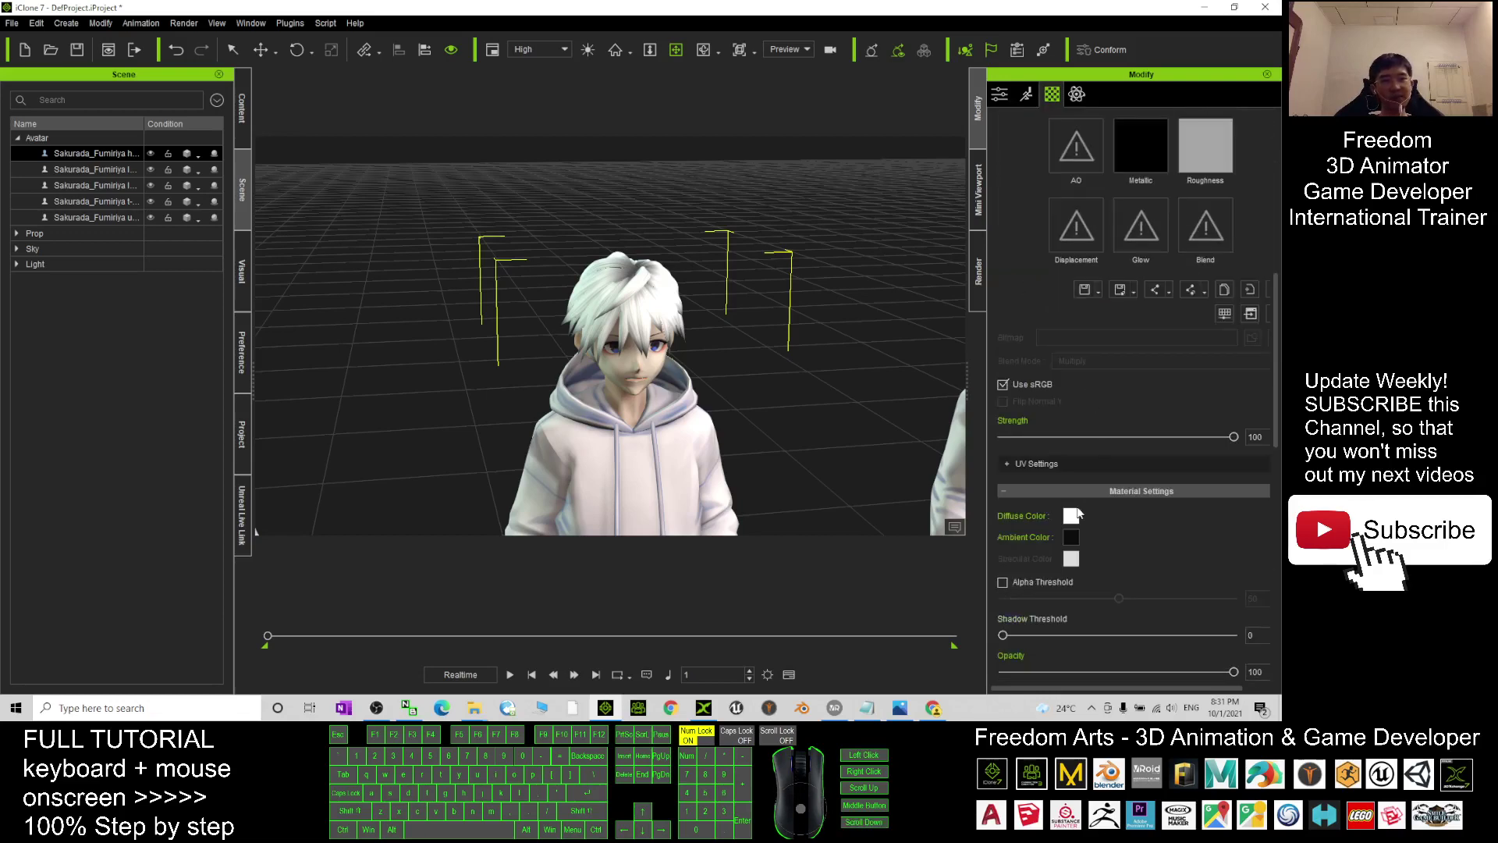
click(1071, 516)
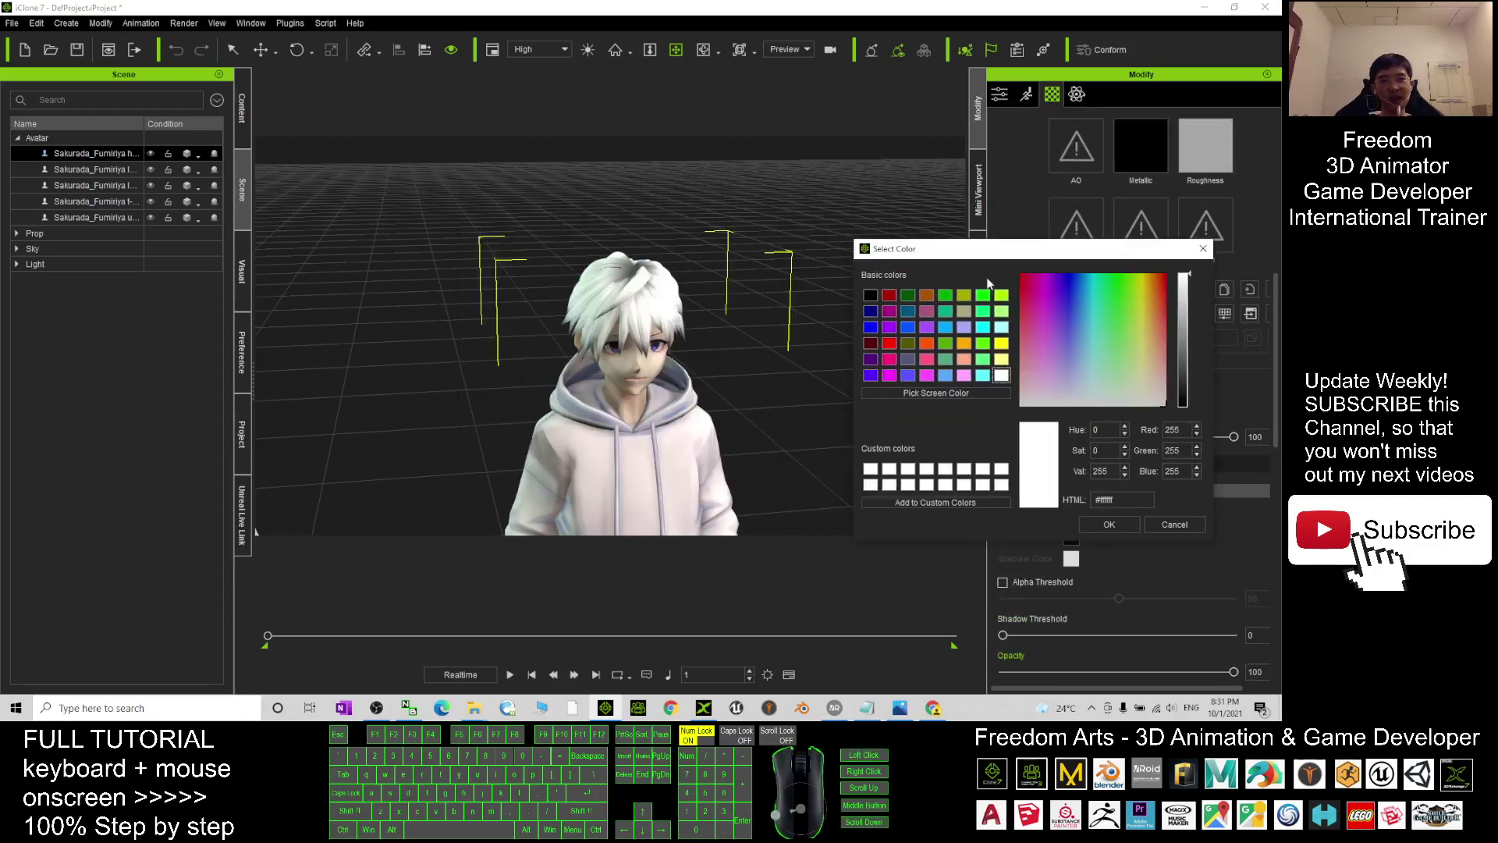
click(908, 296)
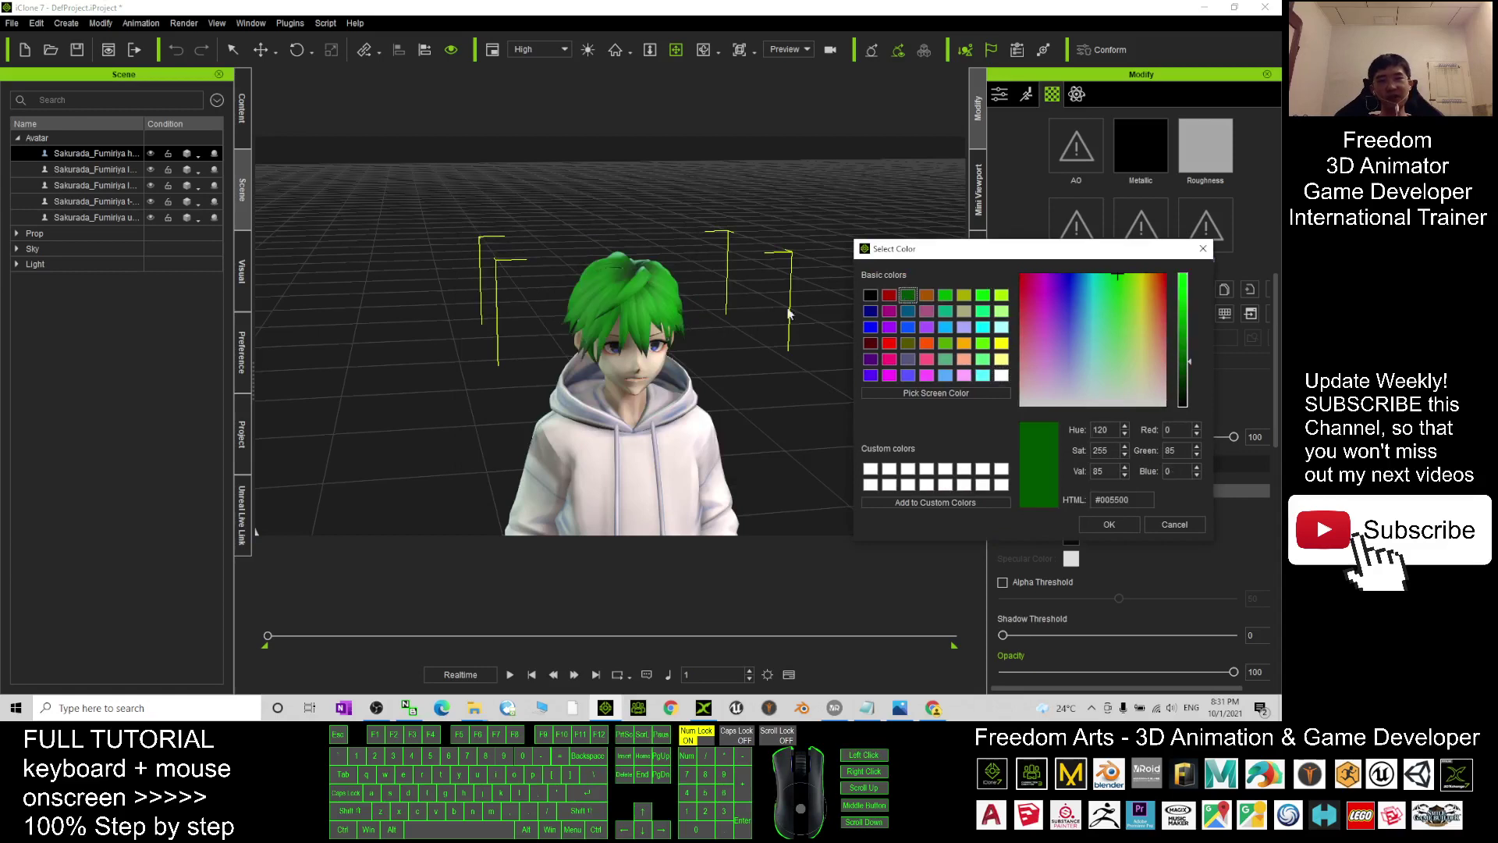
click(926, 296)
click(891, 343)
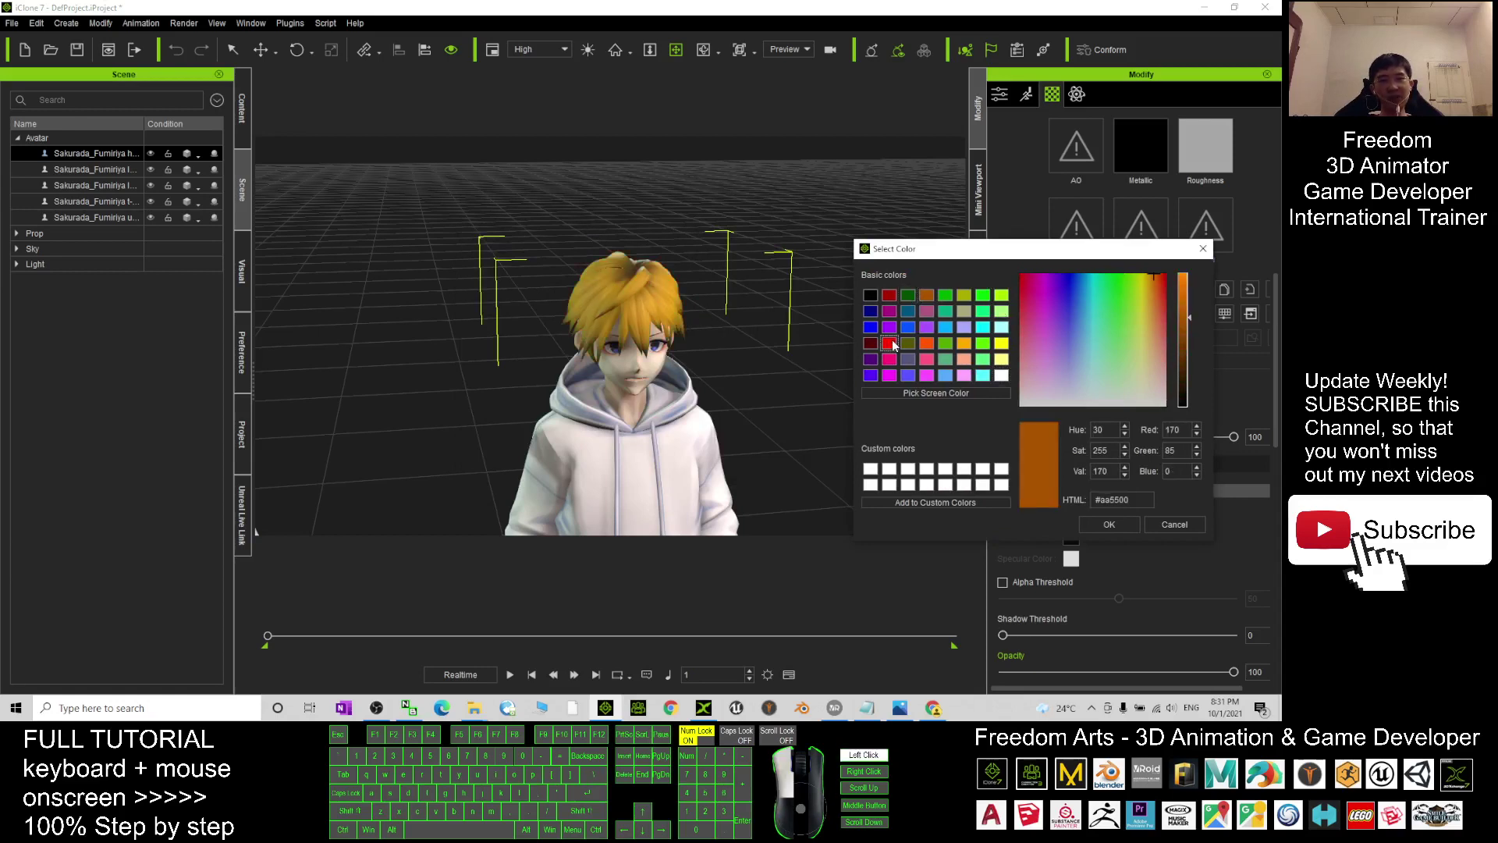
click(872, 356)
click(877, 328)
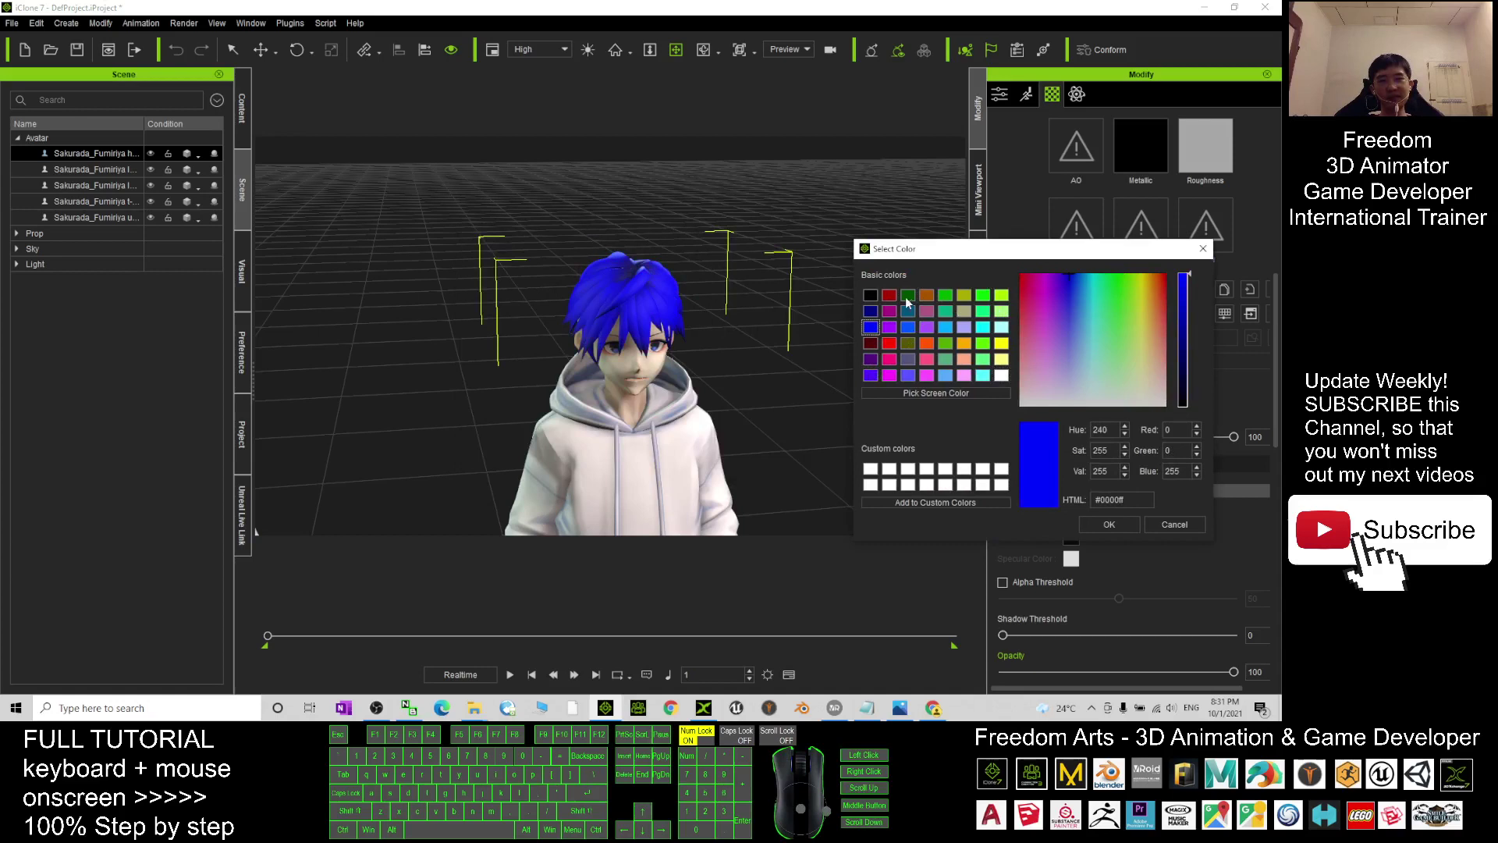
click(927, 295)
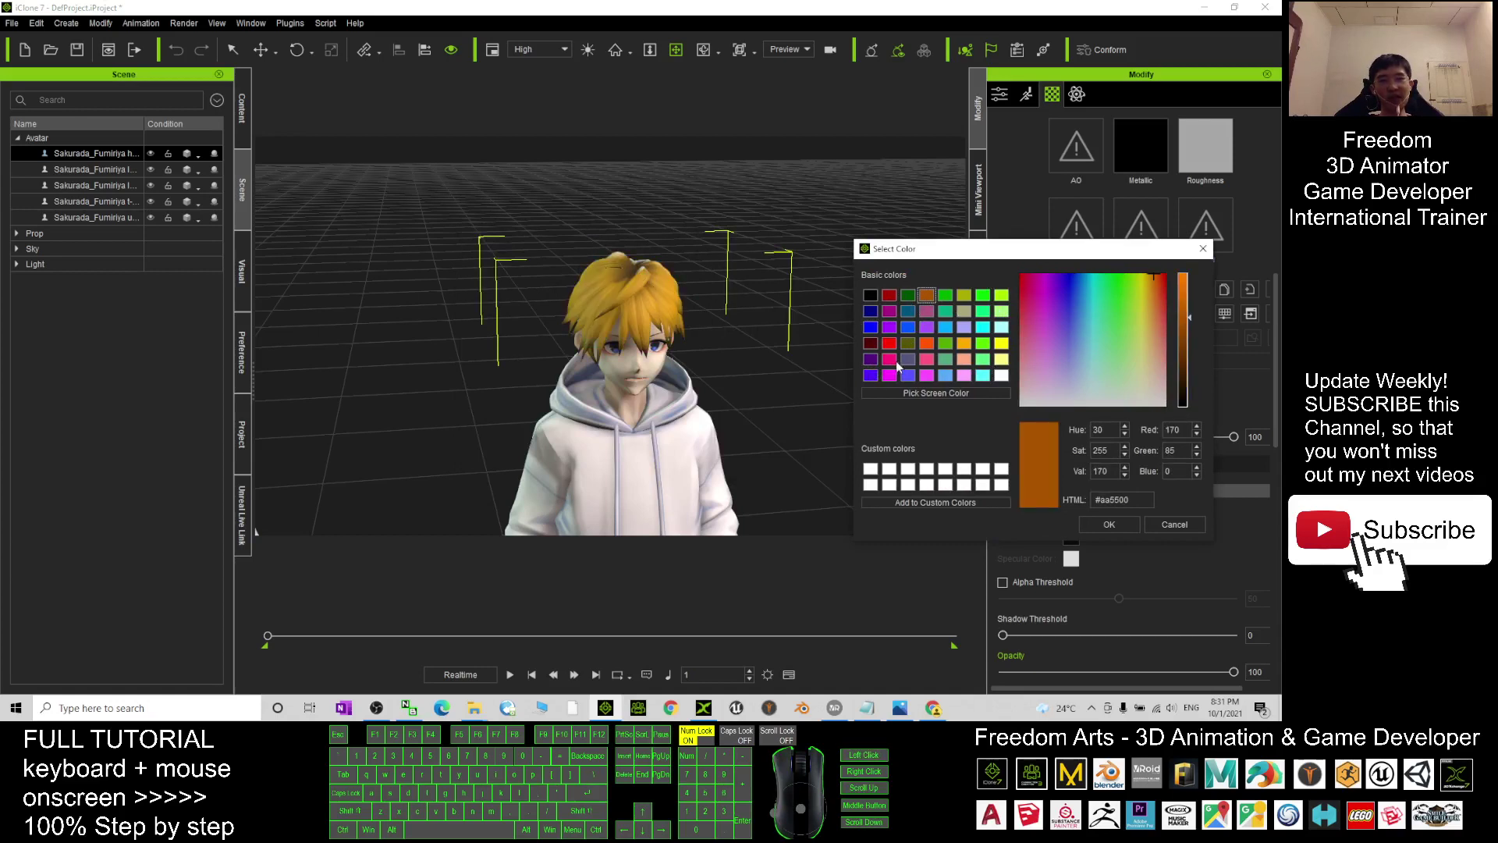
Preview dark red on the hair, and set the hair material's diffuse color to dark purple
click(871, 362)
click(872, 345)
click(872, 361)
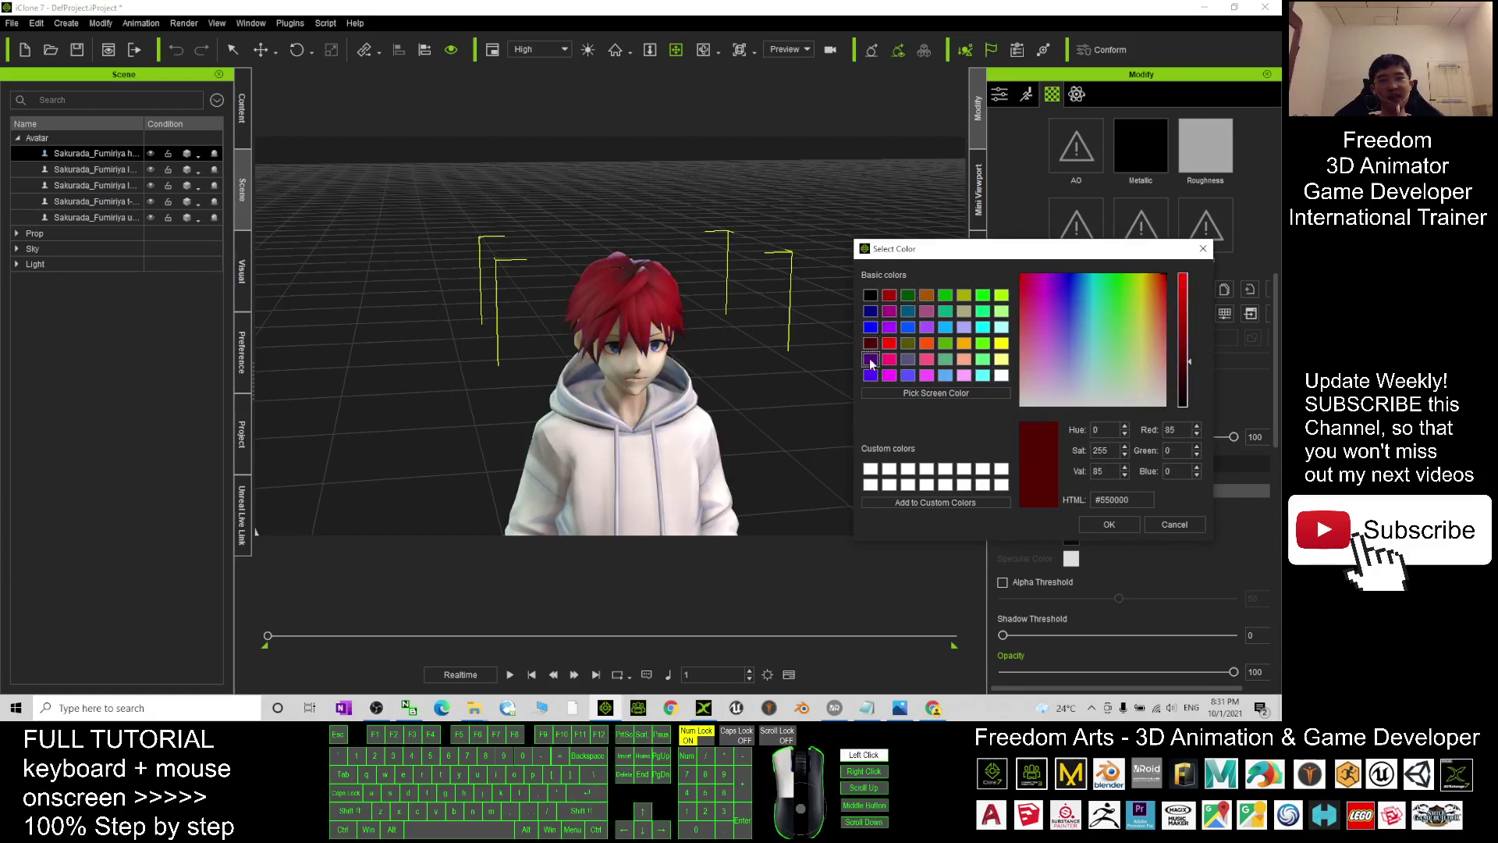
click(1114, 525)
Set the diffuse color of the hoodie material M00_006_01_Tops_01_CLOTH to yellow (#ffff00) and view the avatar's lower body
scroll(754, 384, down, 4)
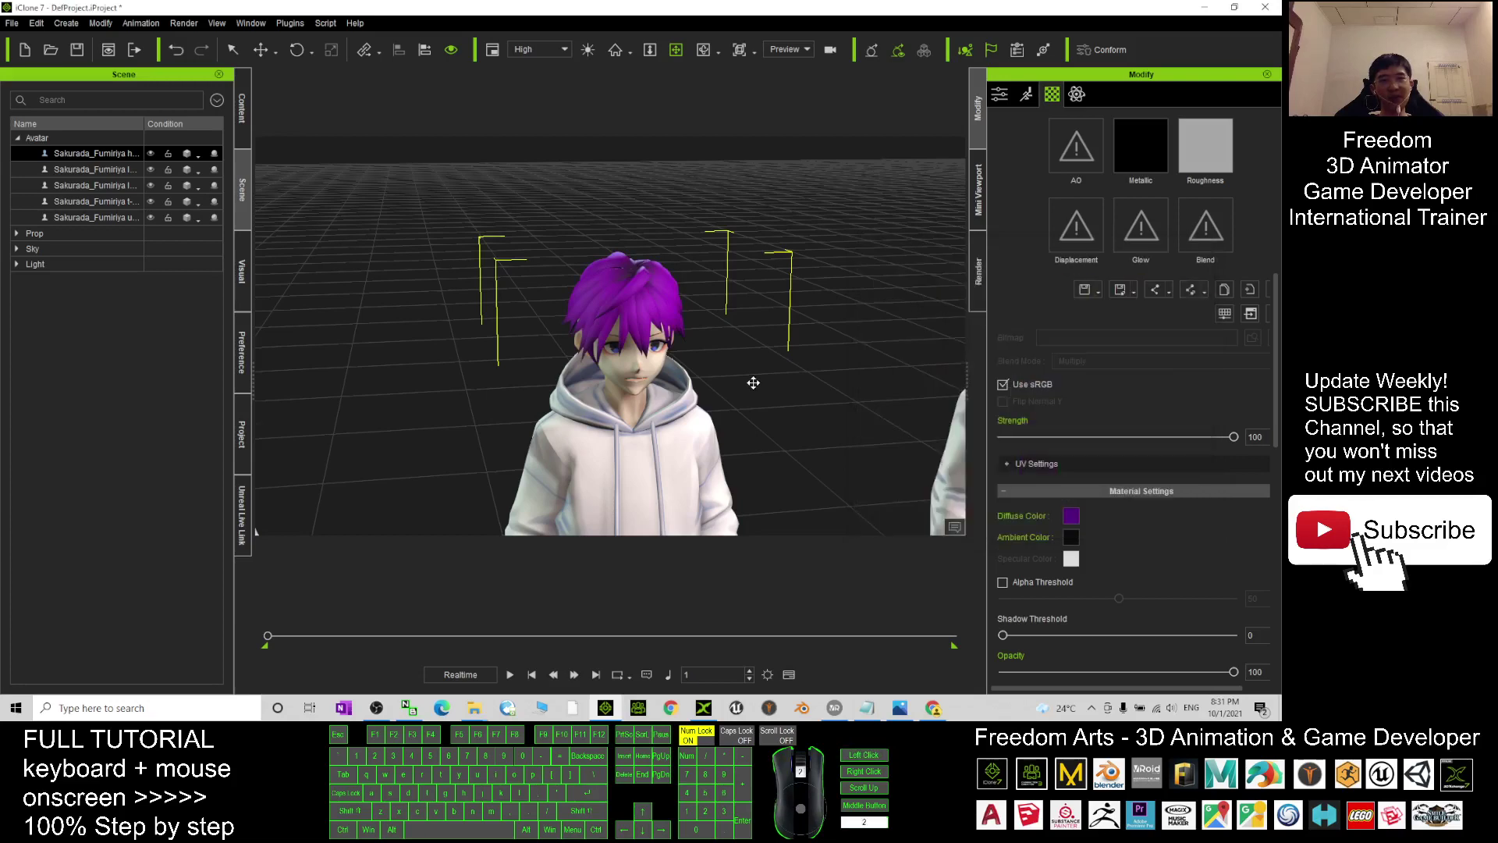
drag(757, 377, 763, 299)
key(q)
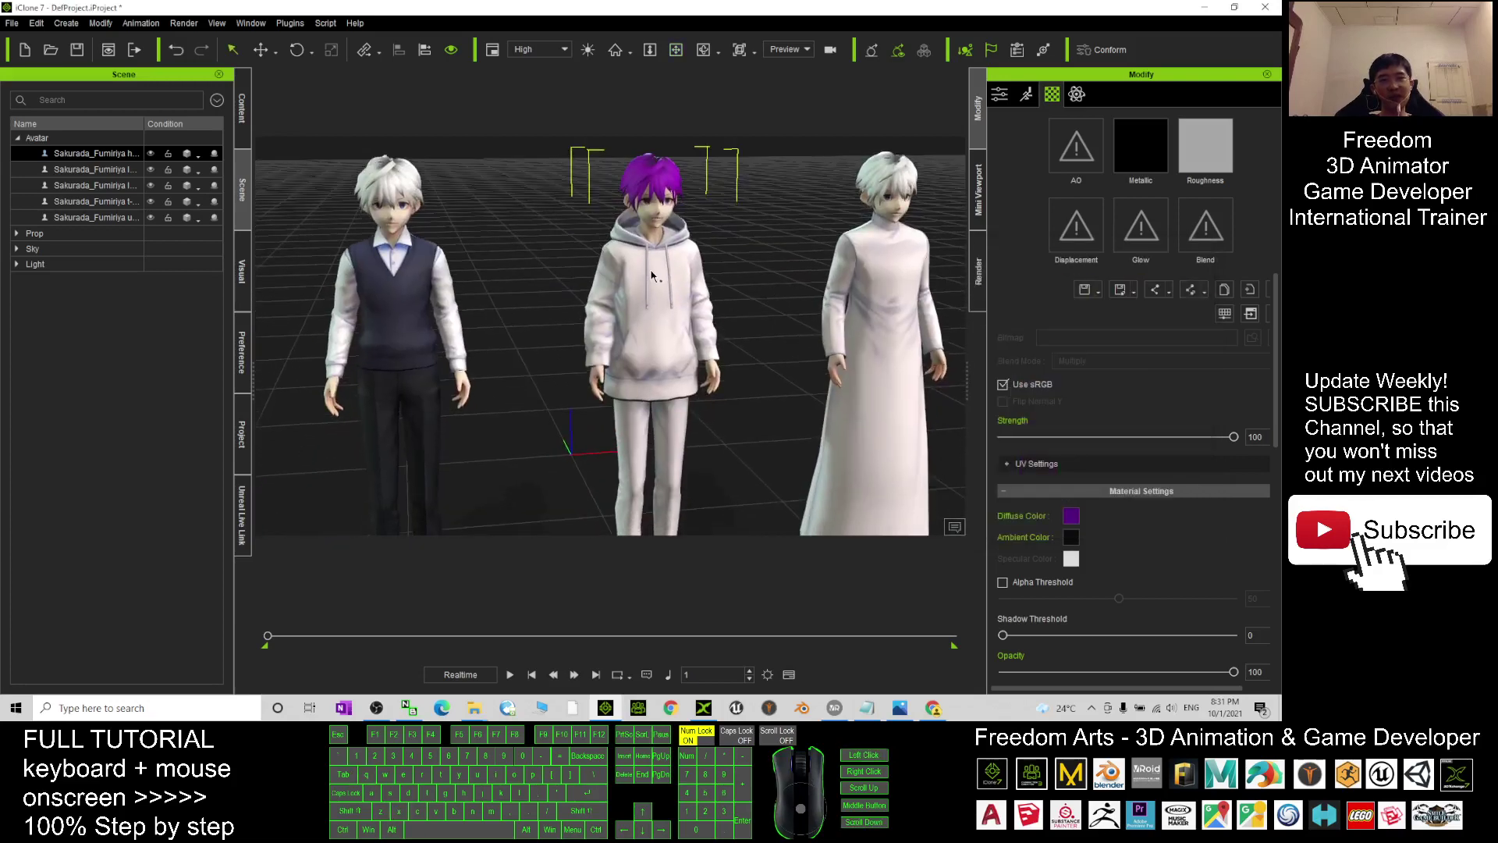
scroll(1279, 378, up, 5)
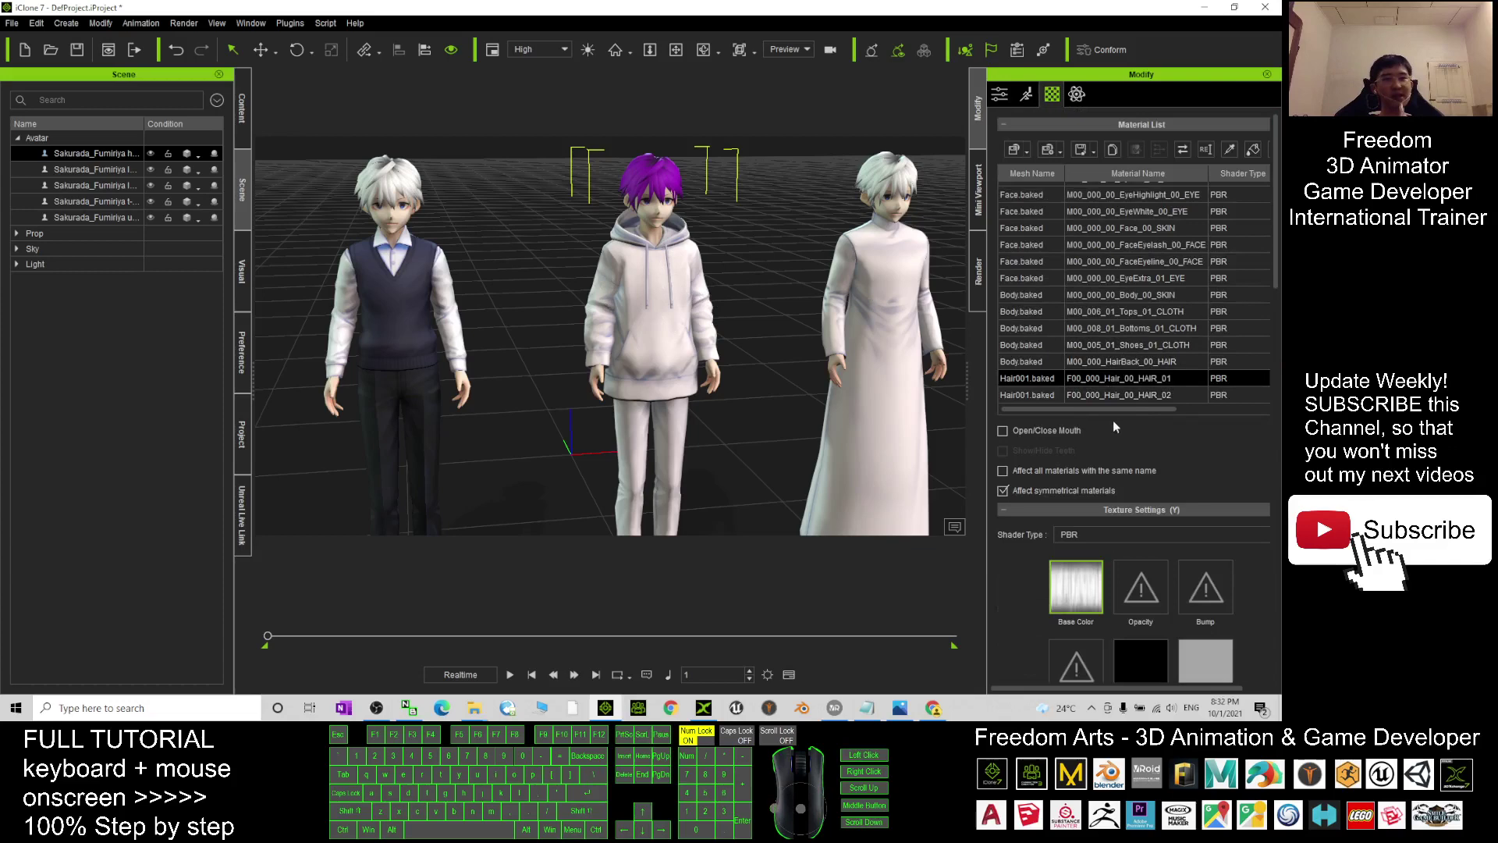
click(1127, 312)
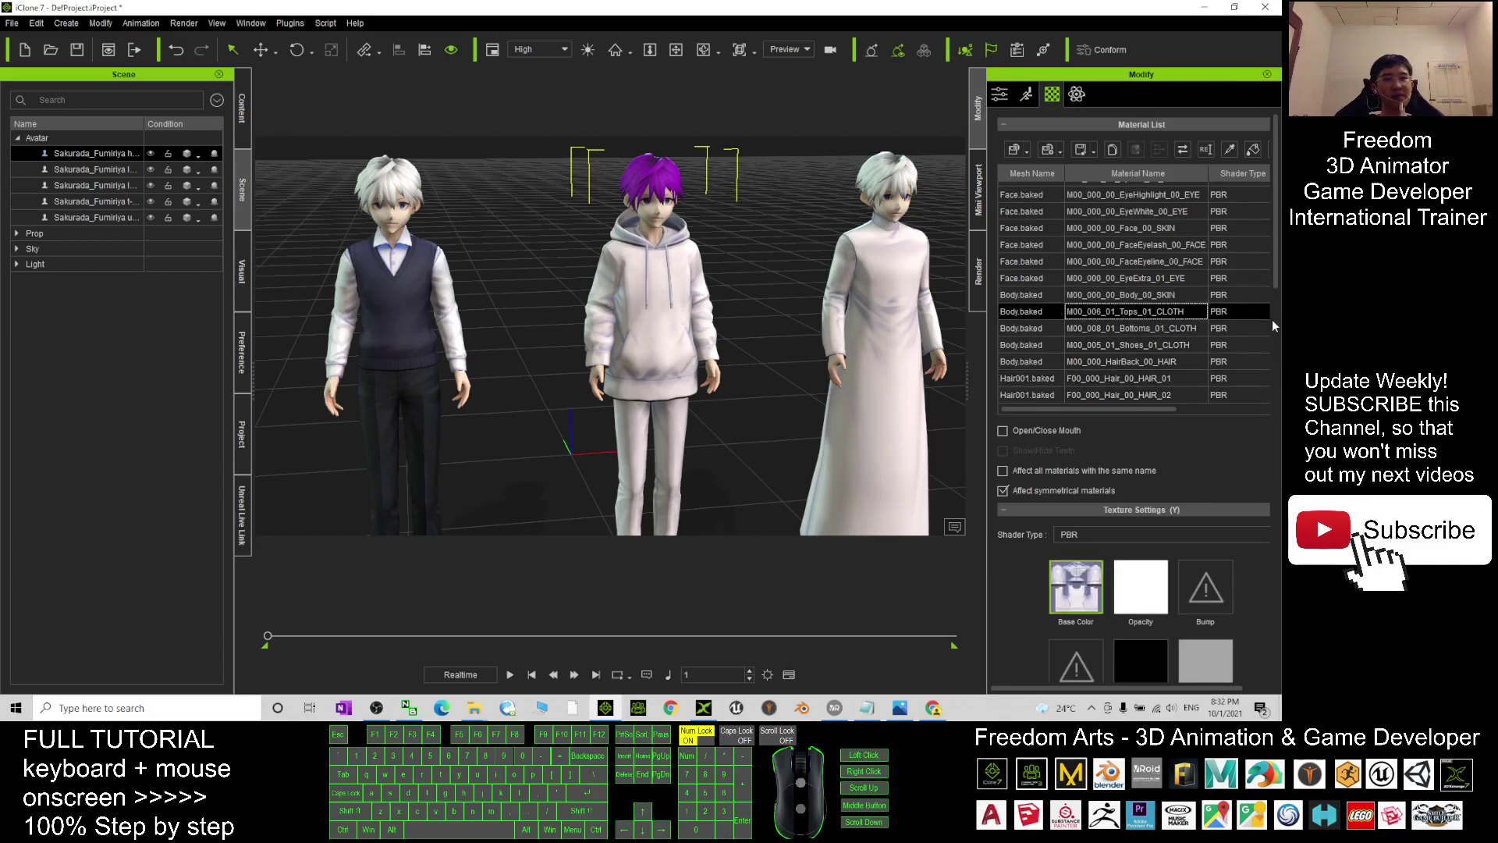
scroll(1266, 377, down, 10)
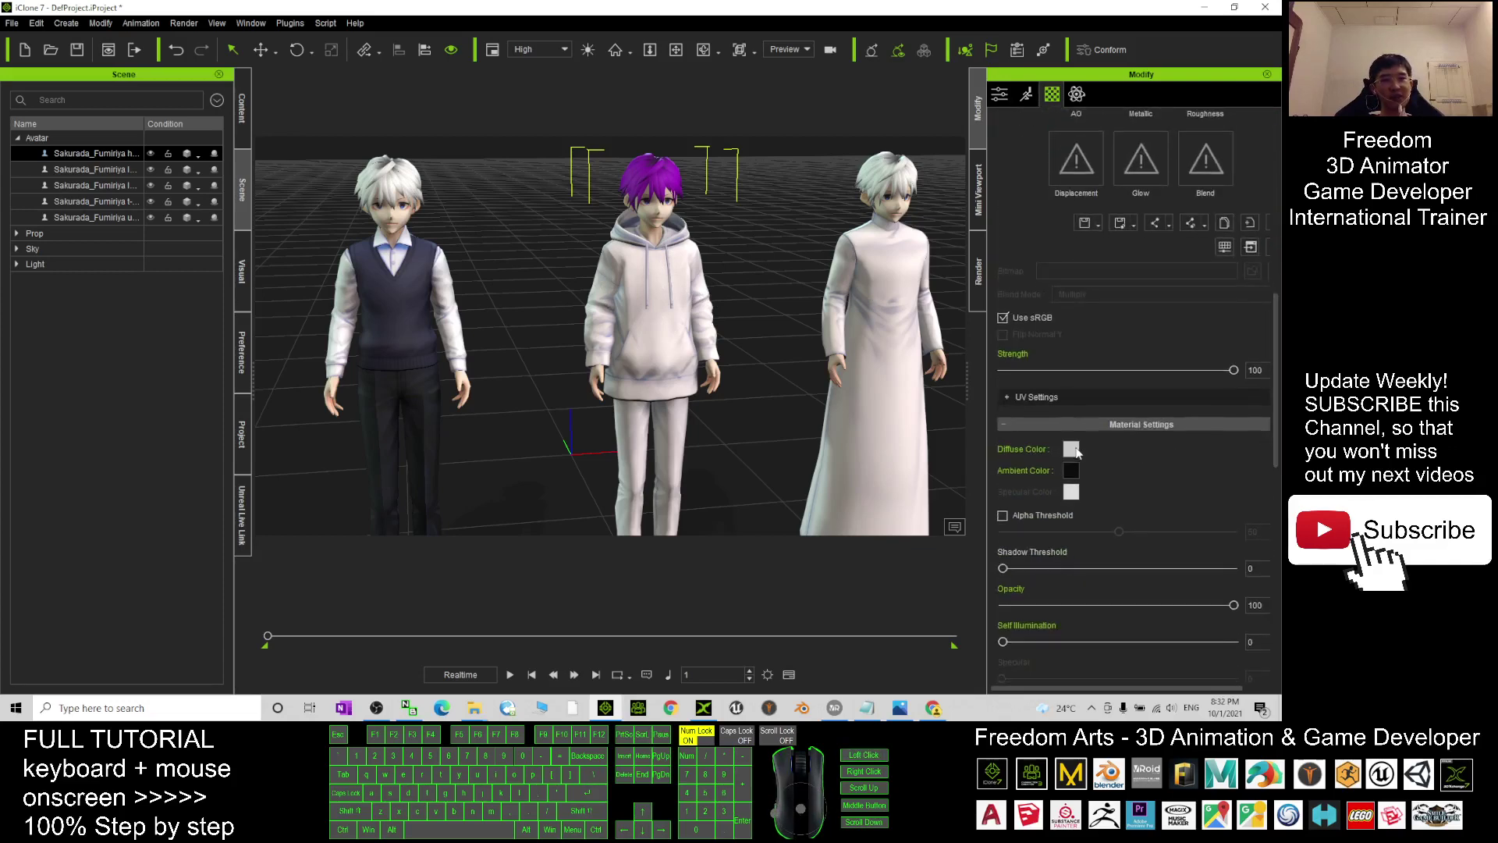
click(1071, 450)
drag(724, 206, 1098, 206)
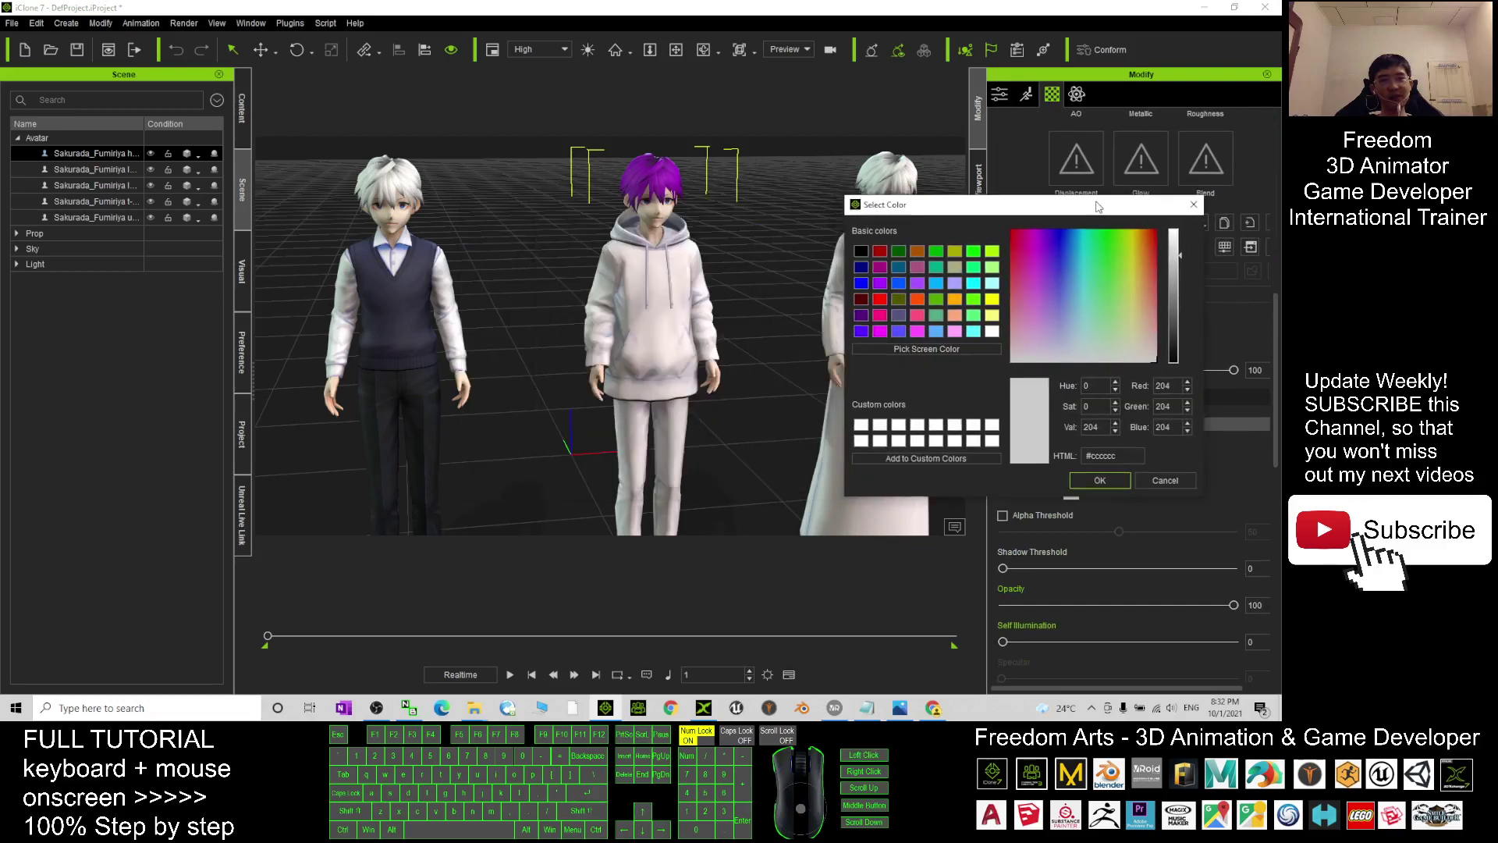
click(991, 299)
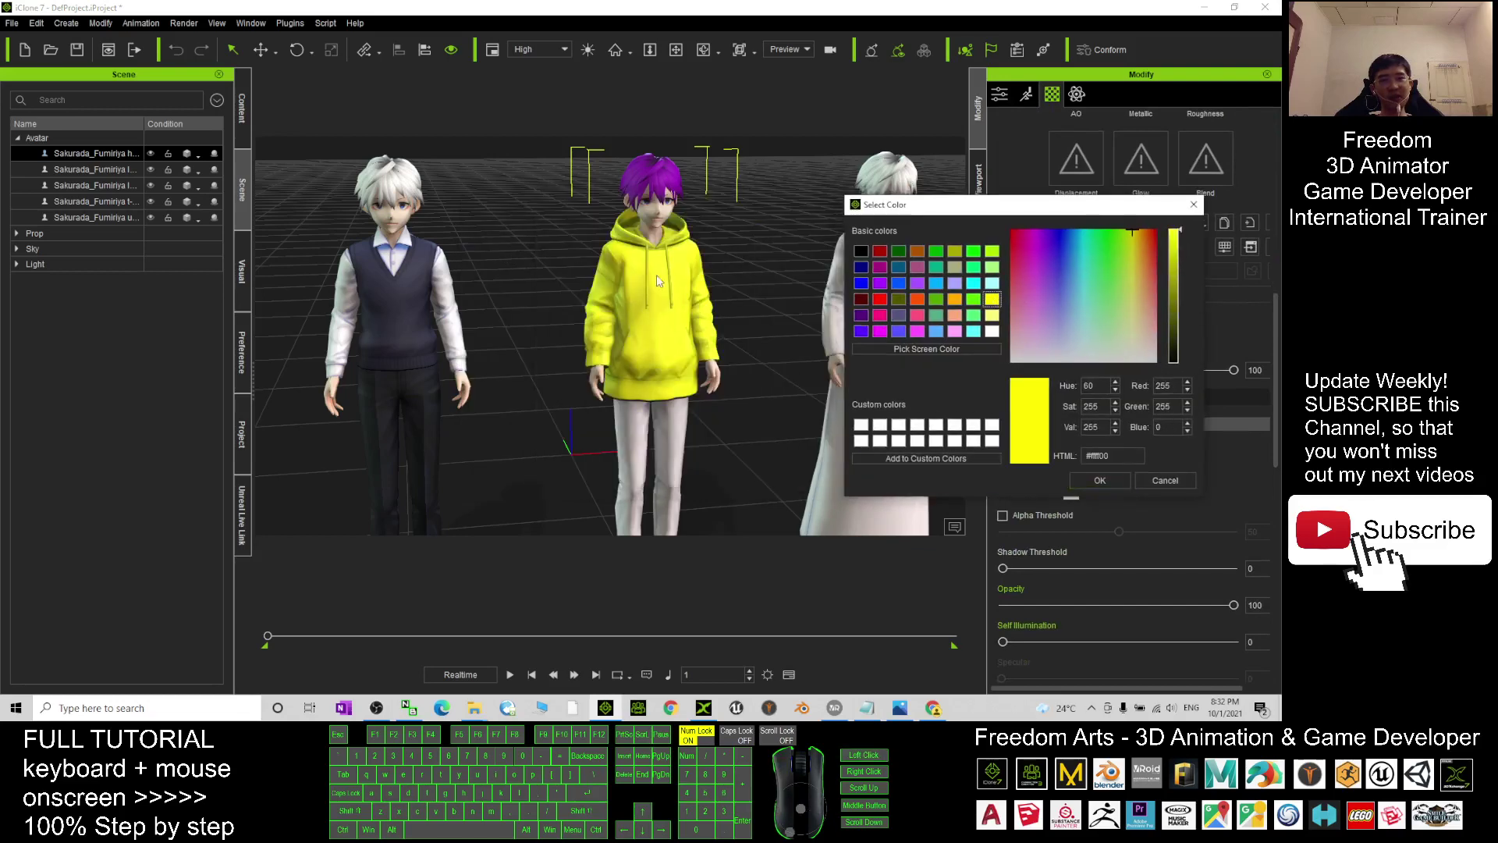
scroll(726, 285, up, 1)
scroll(898, 450, down, 1)
click(1100, 480)
key(x)
drag(702, 398, 696, 337)
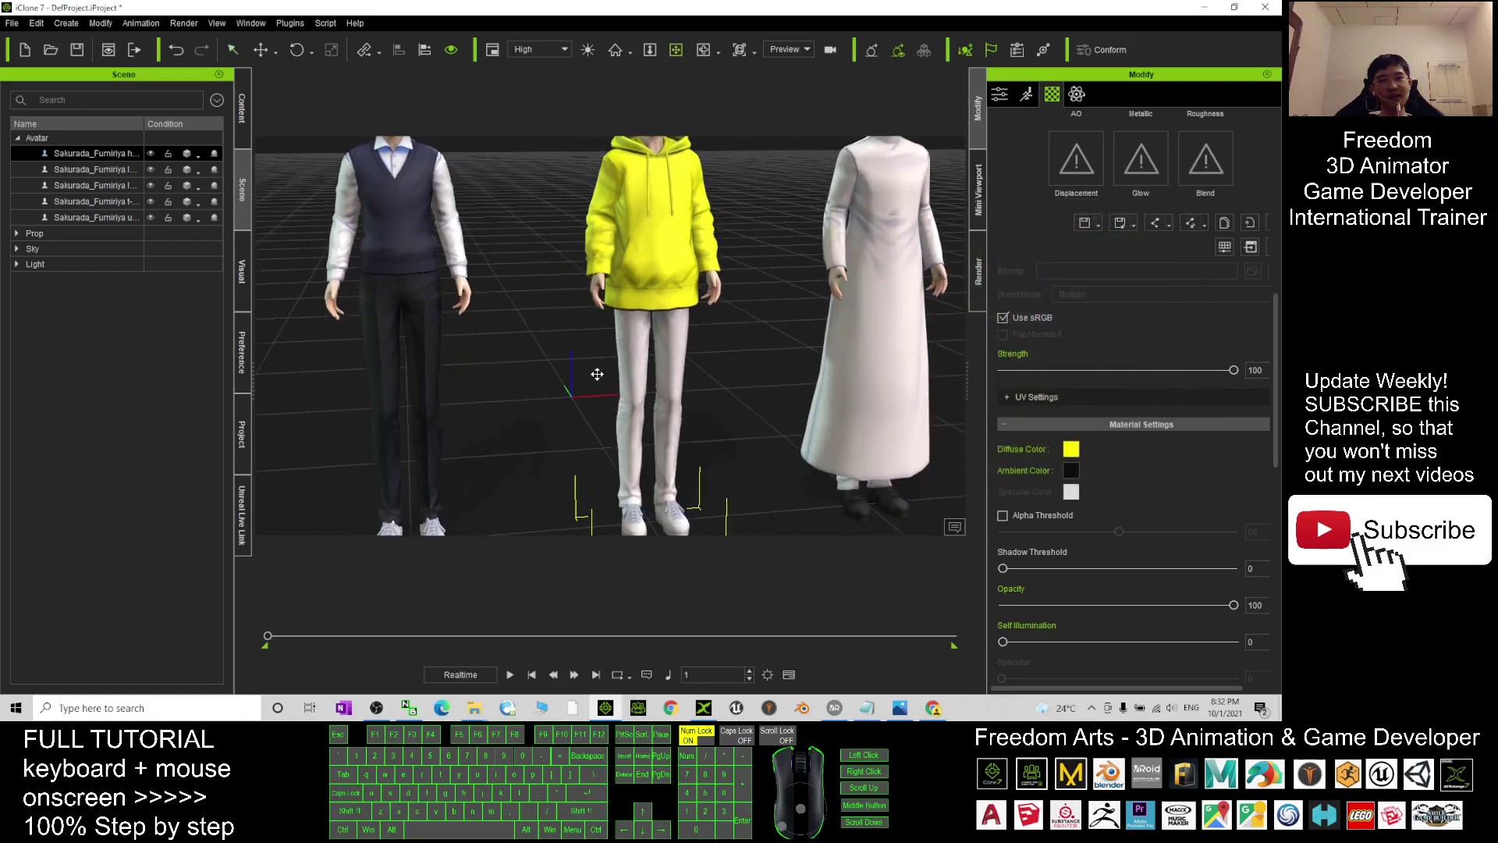
Select the M00_008_01_Bottoms_01_CLOTH material of the hoodie avatar and bring up its color settings
scroll(1137, 323, up, 10)
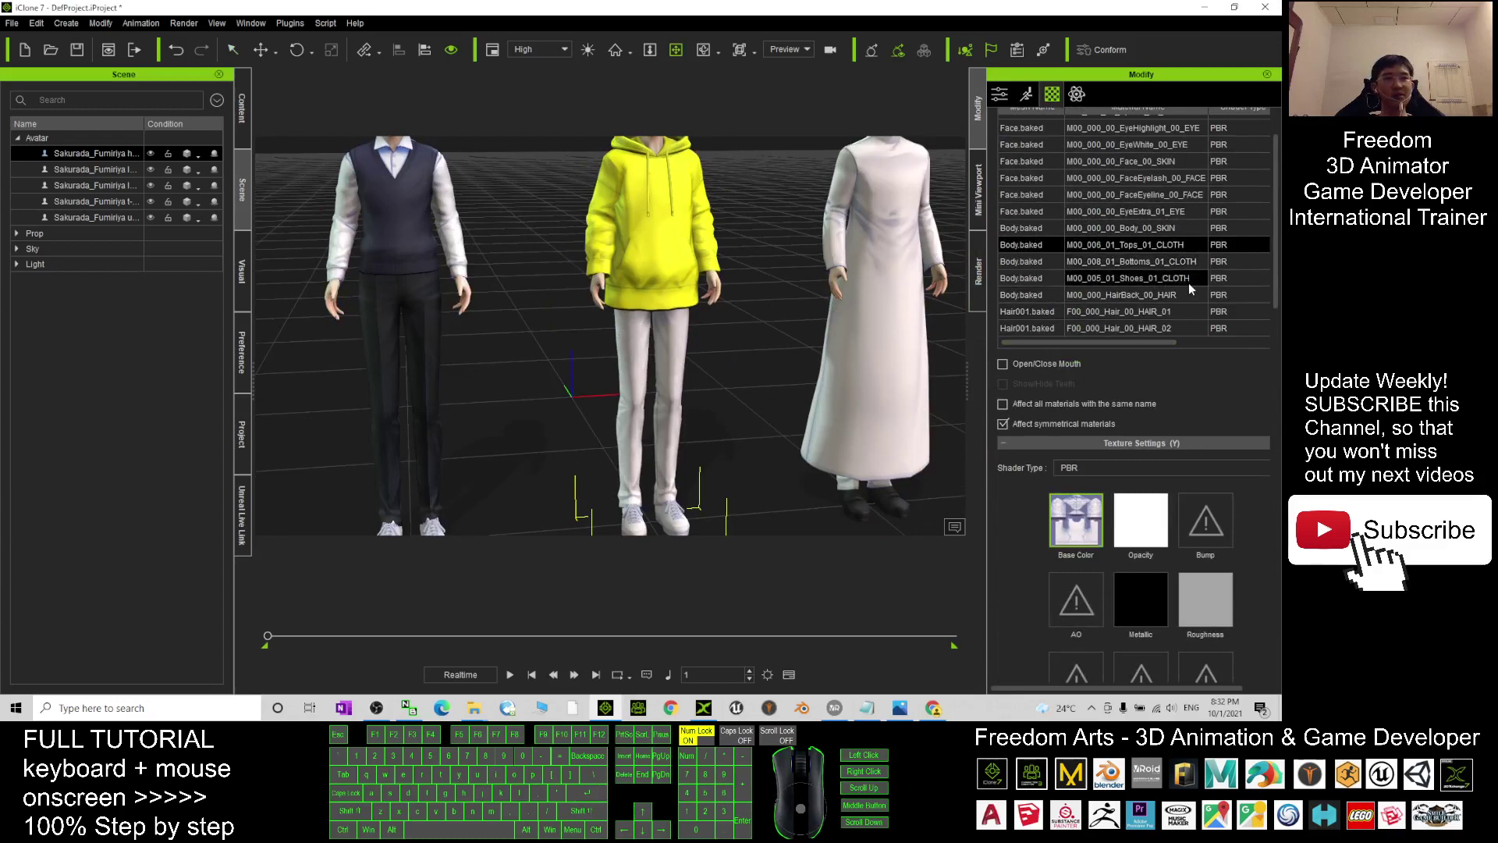
click(1149, 263)
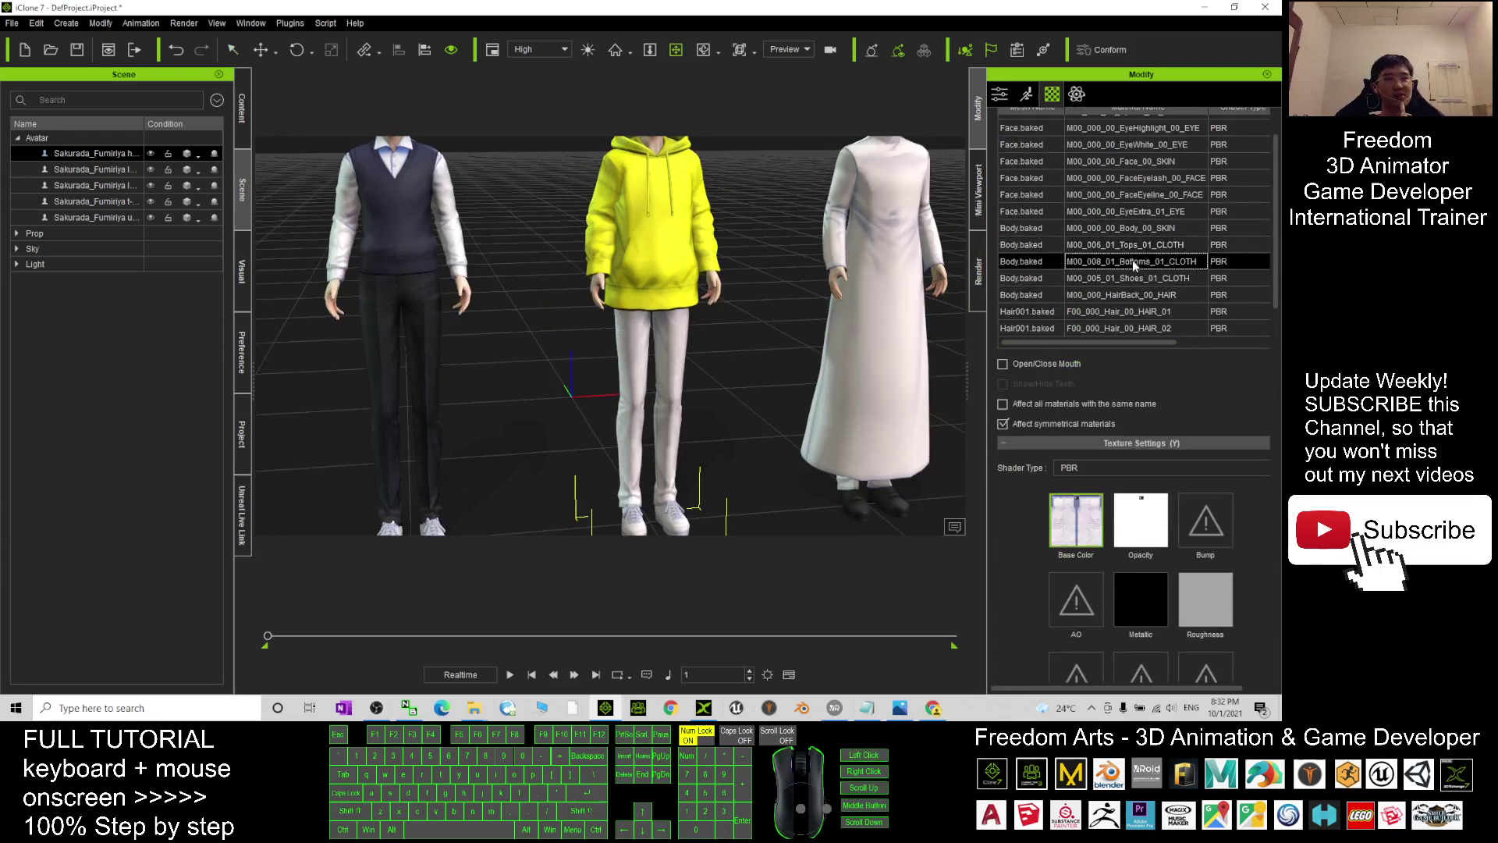
scroll(1179, 405, down, 5)
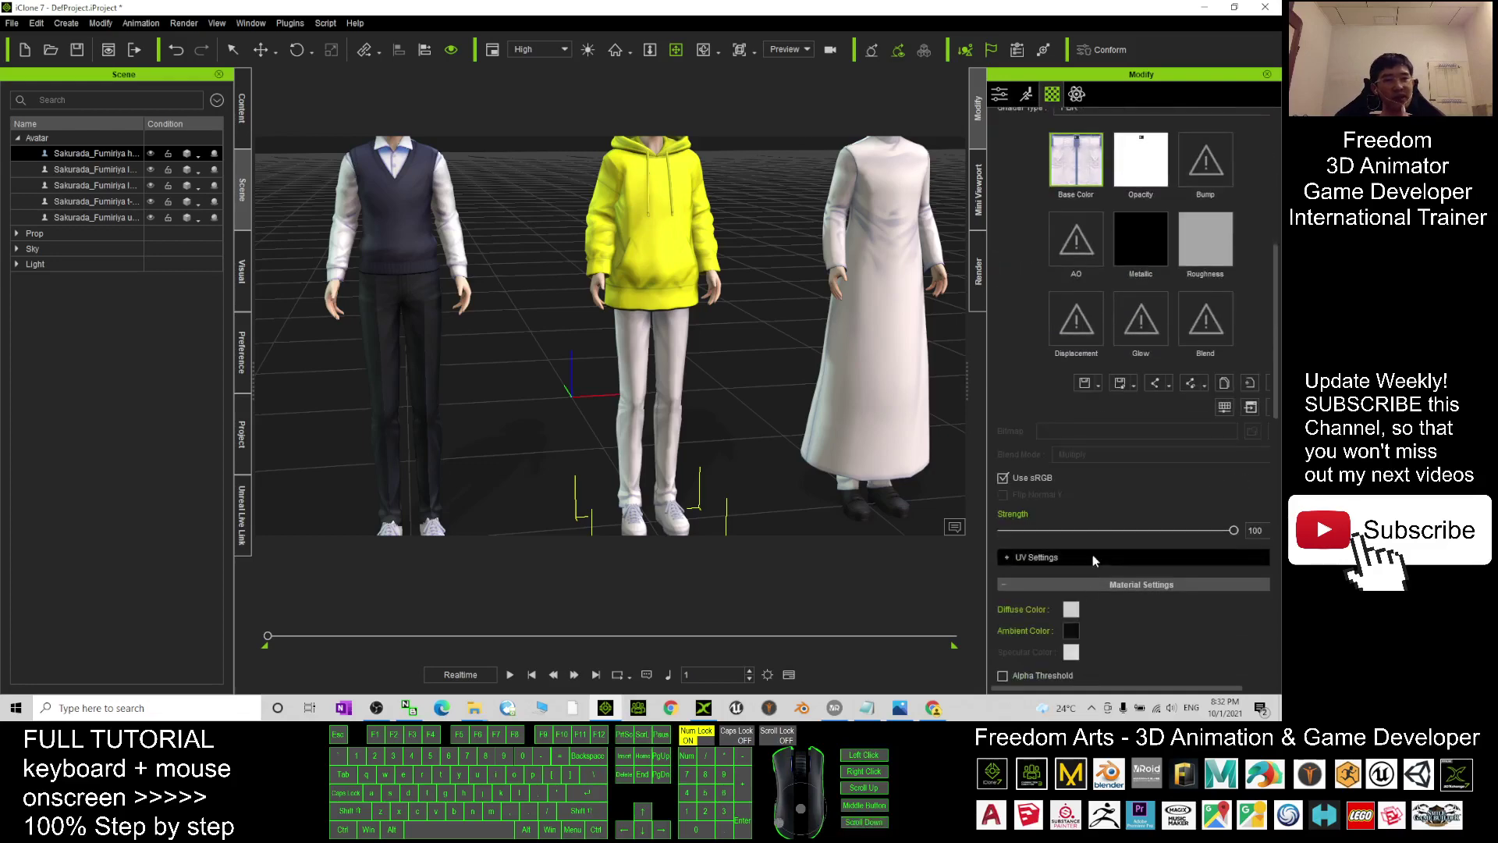
Try orange, brown, black, green and blue diffuse colors on the hoodie avatar's pants
click(1073, 617)
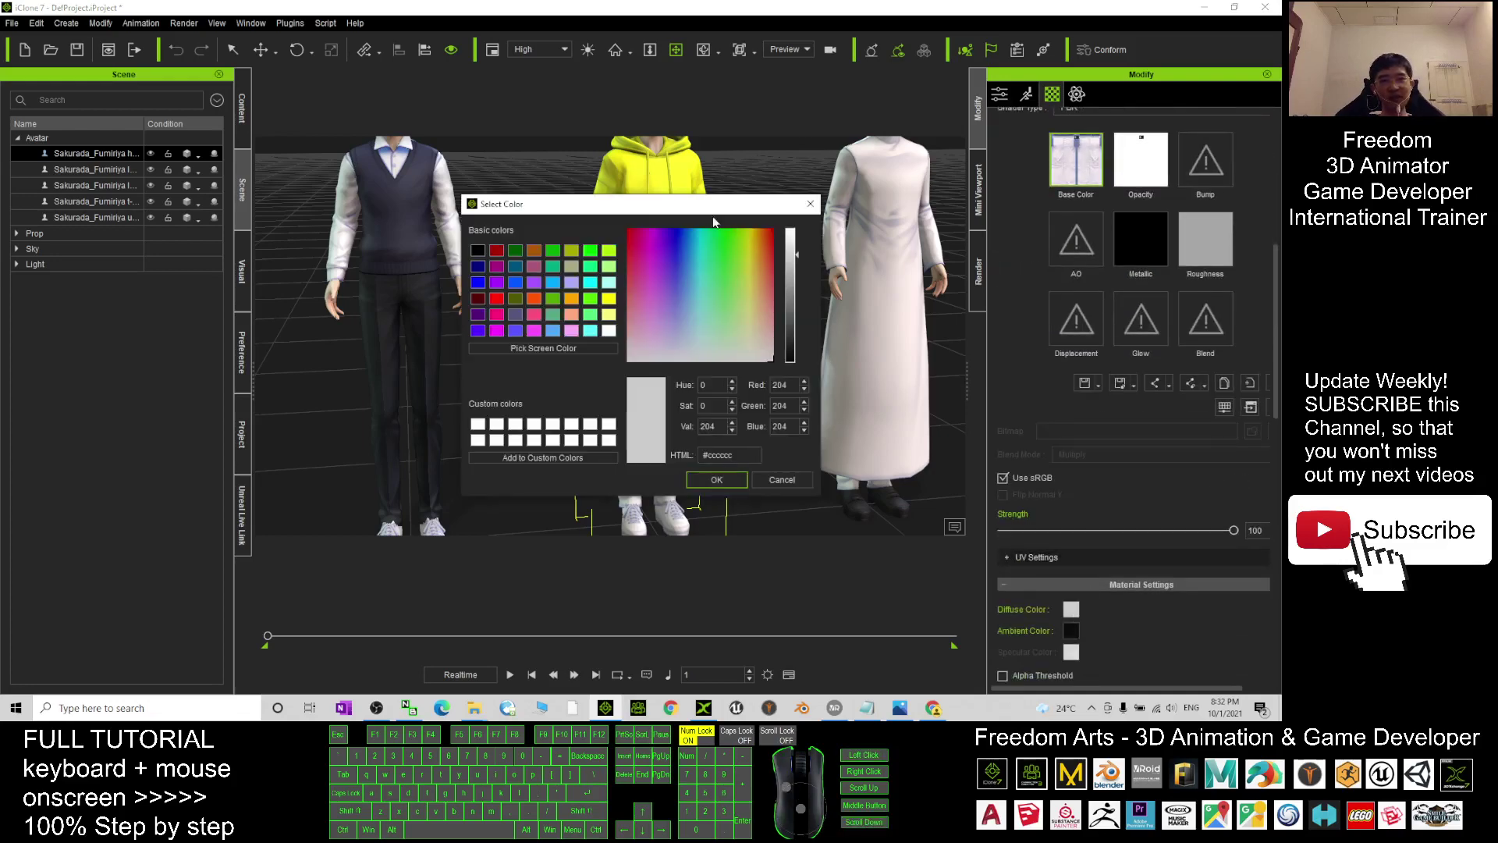
drag(713, 218, 1064, 193)
click(922, 274)
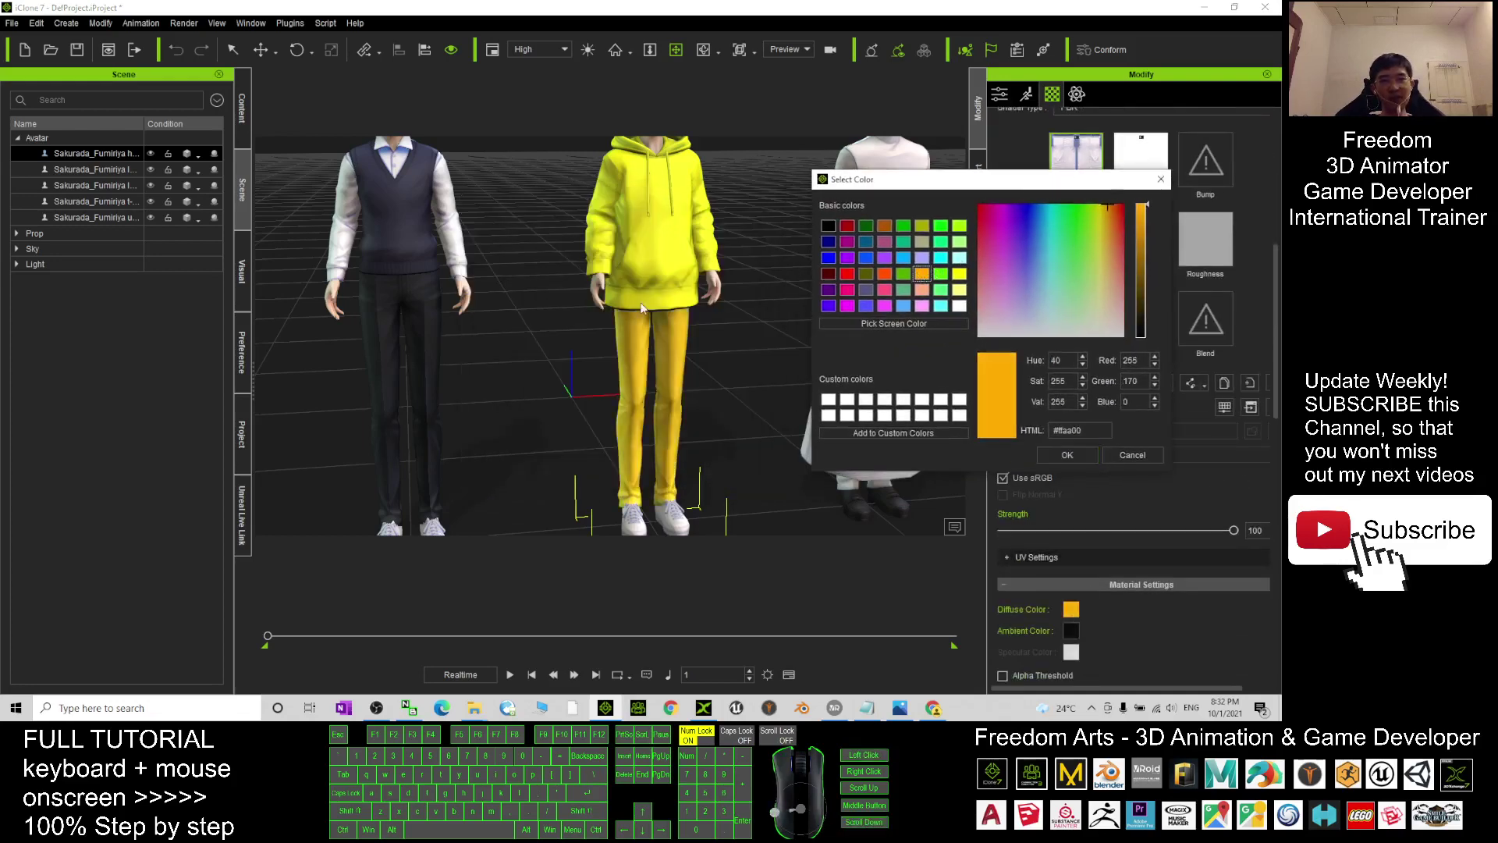
click(884, 225)
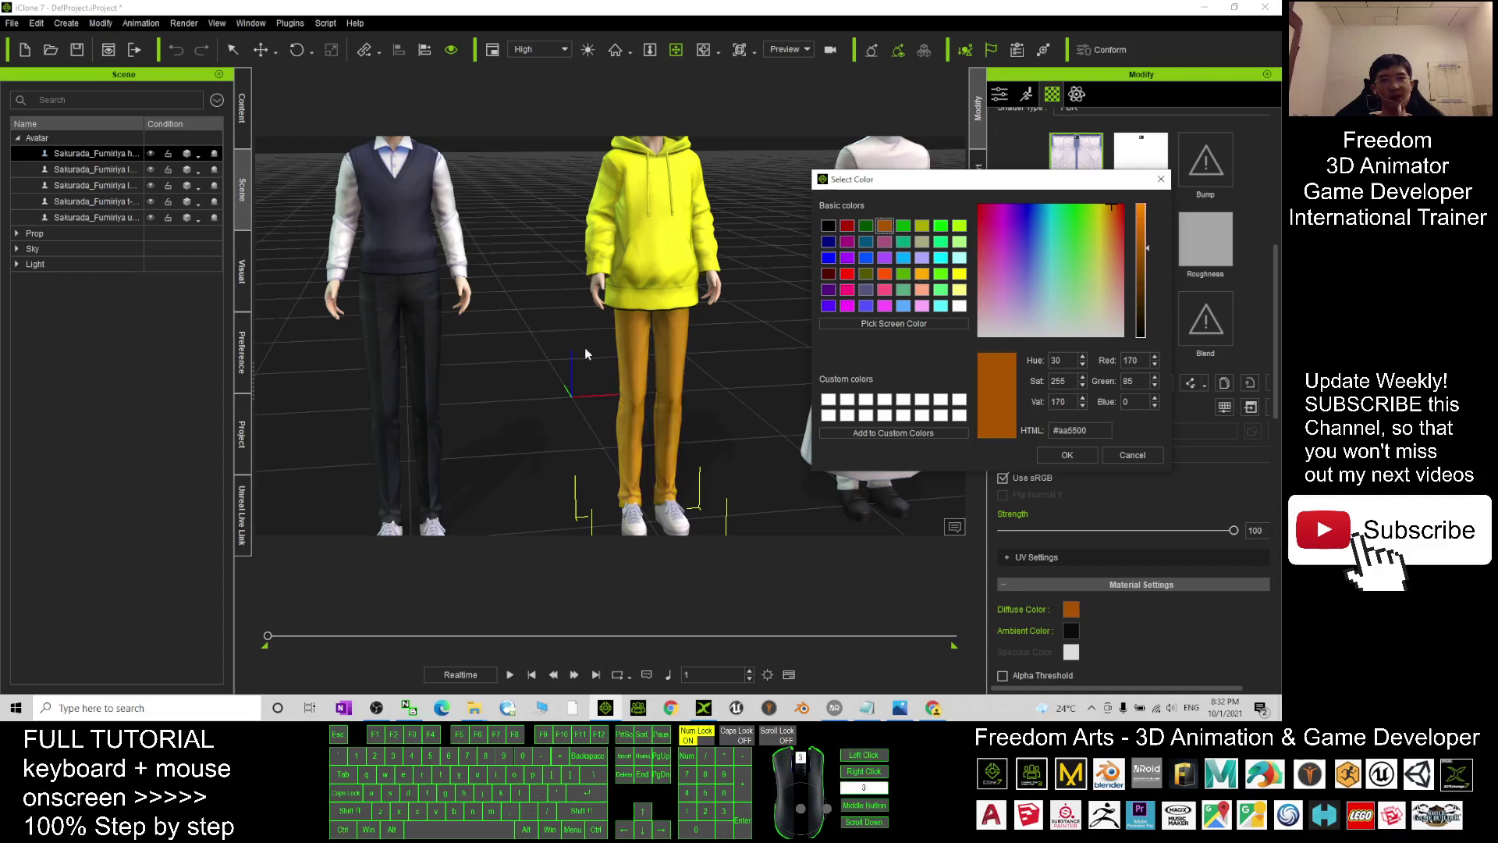
click(831, 227)
click(833, 241)
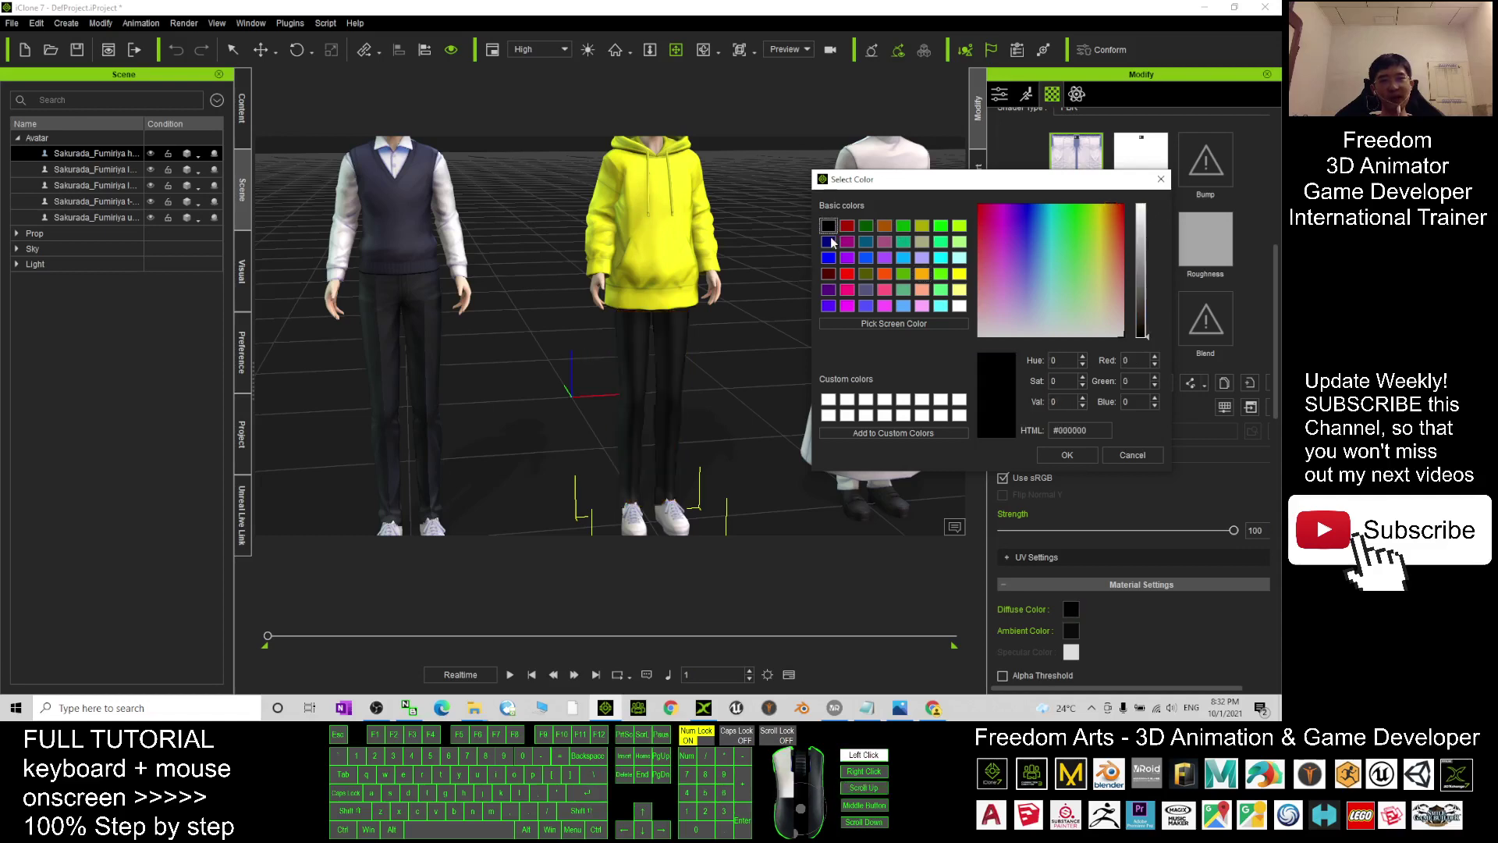
click(849, 226)
click(866, 226)
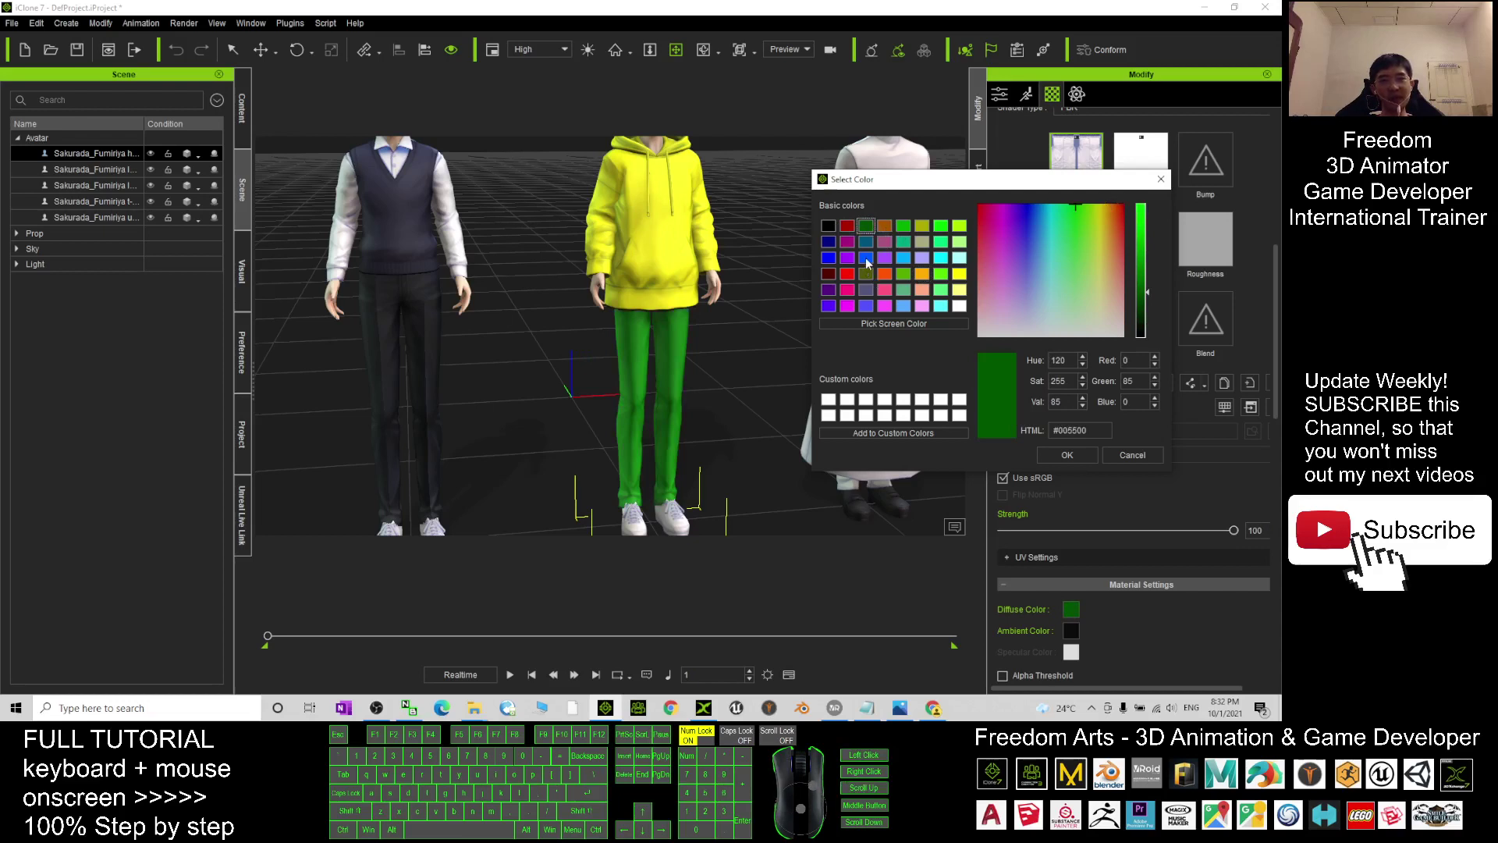
click(866, 259)
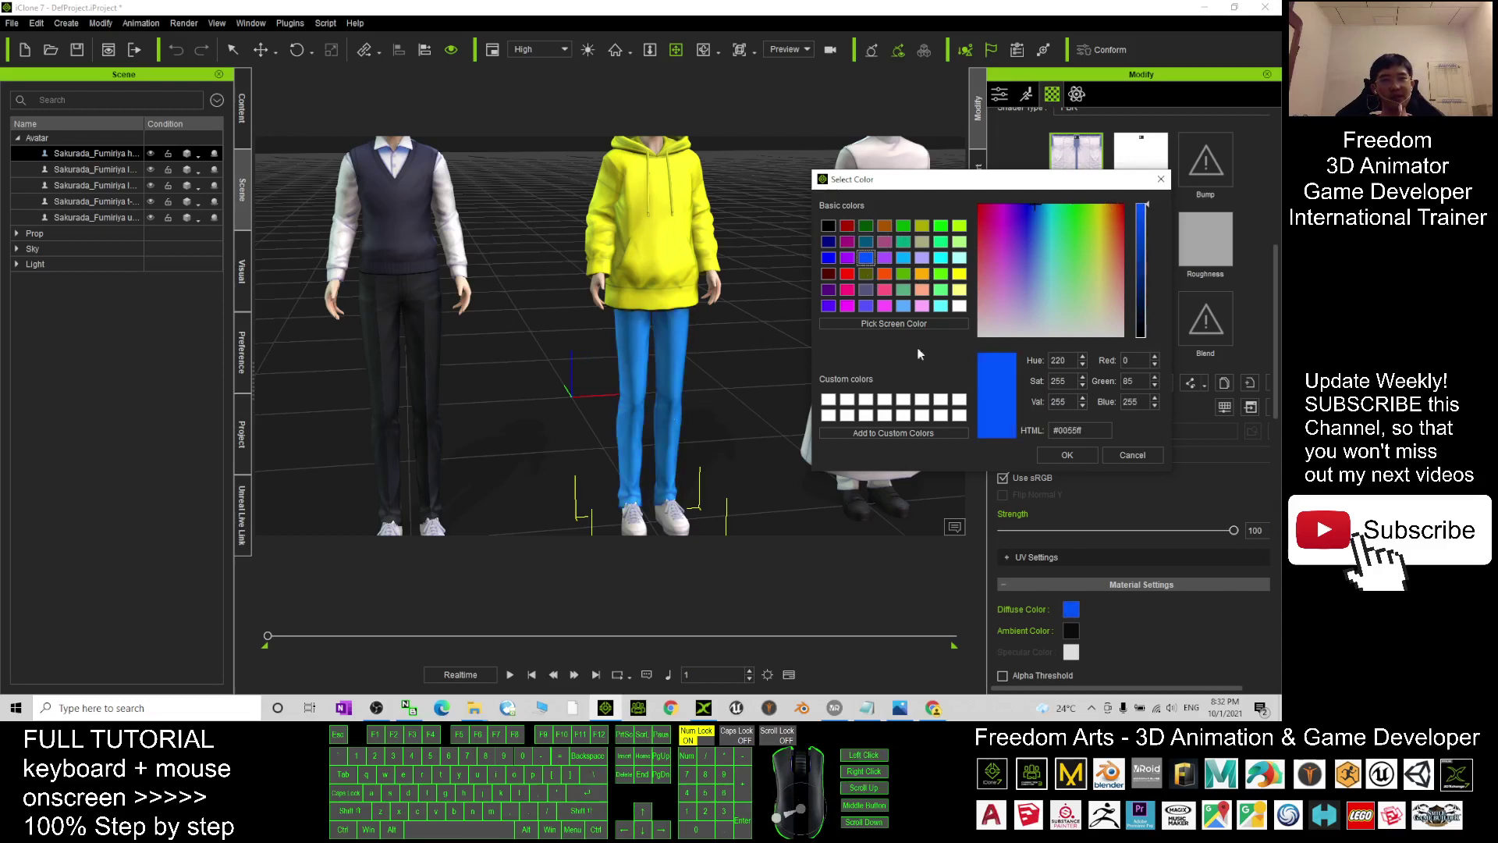
click(1161, 179)
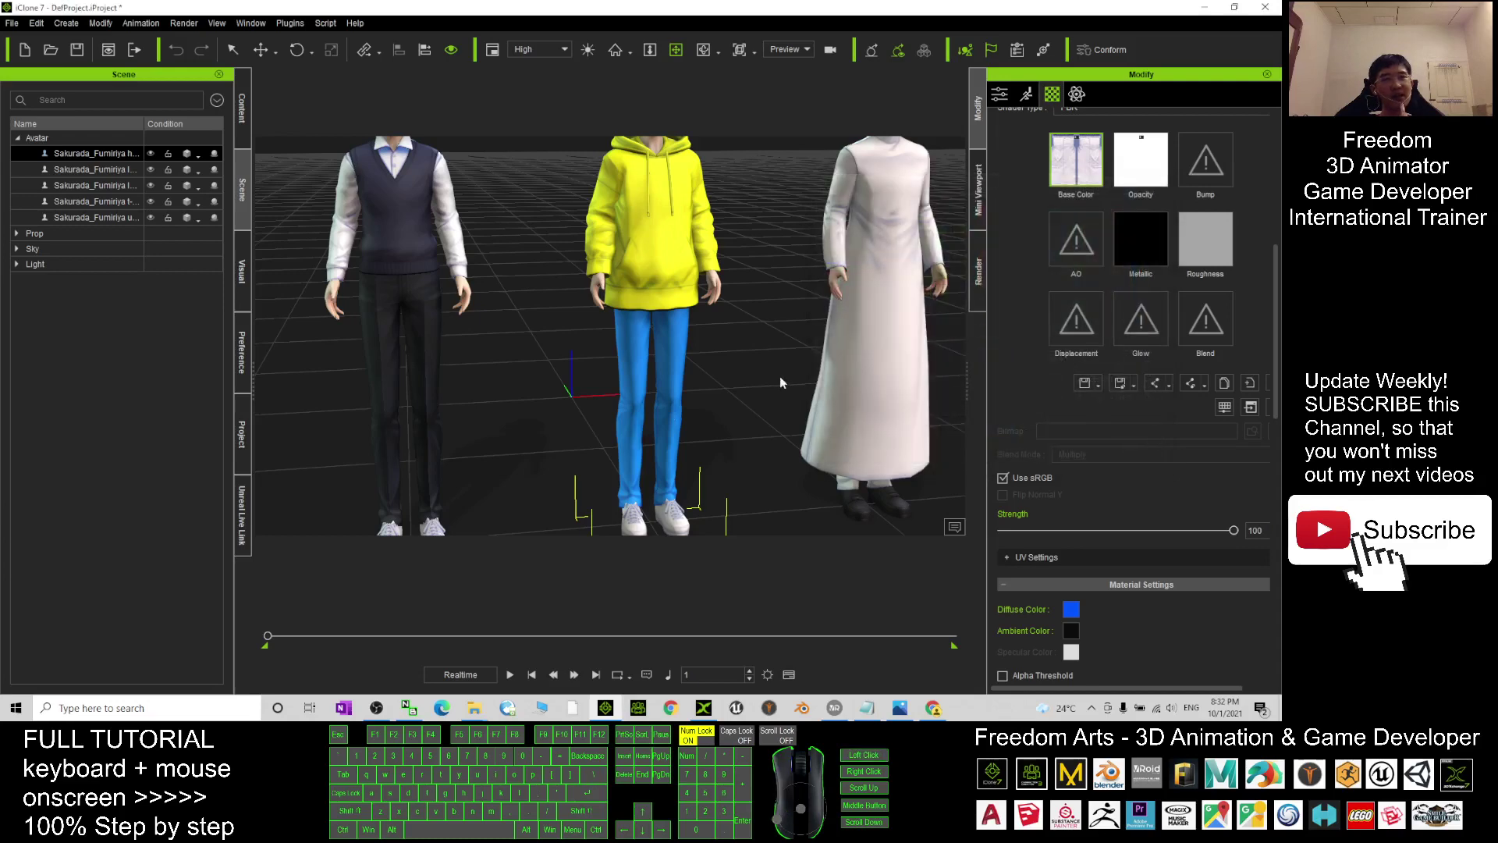
Set the diffuse color of the hoodie avatar's pants material to blue (#0055ff)
drag(710, 417, 761, 282)
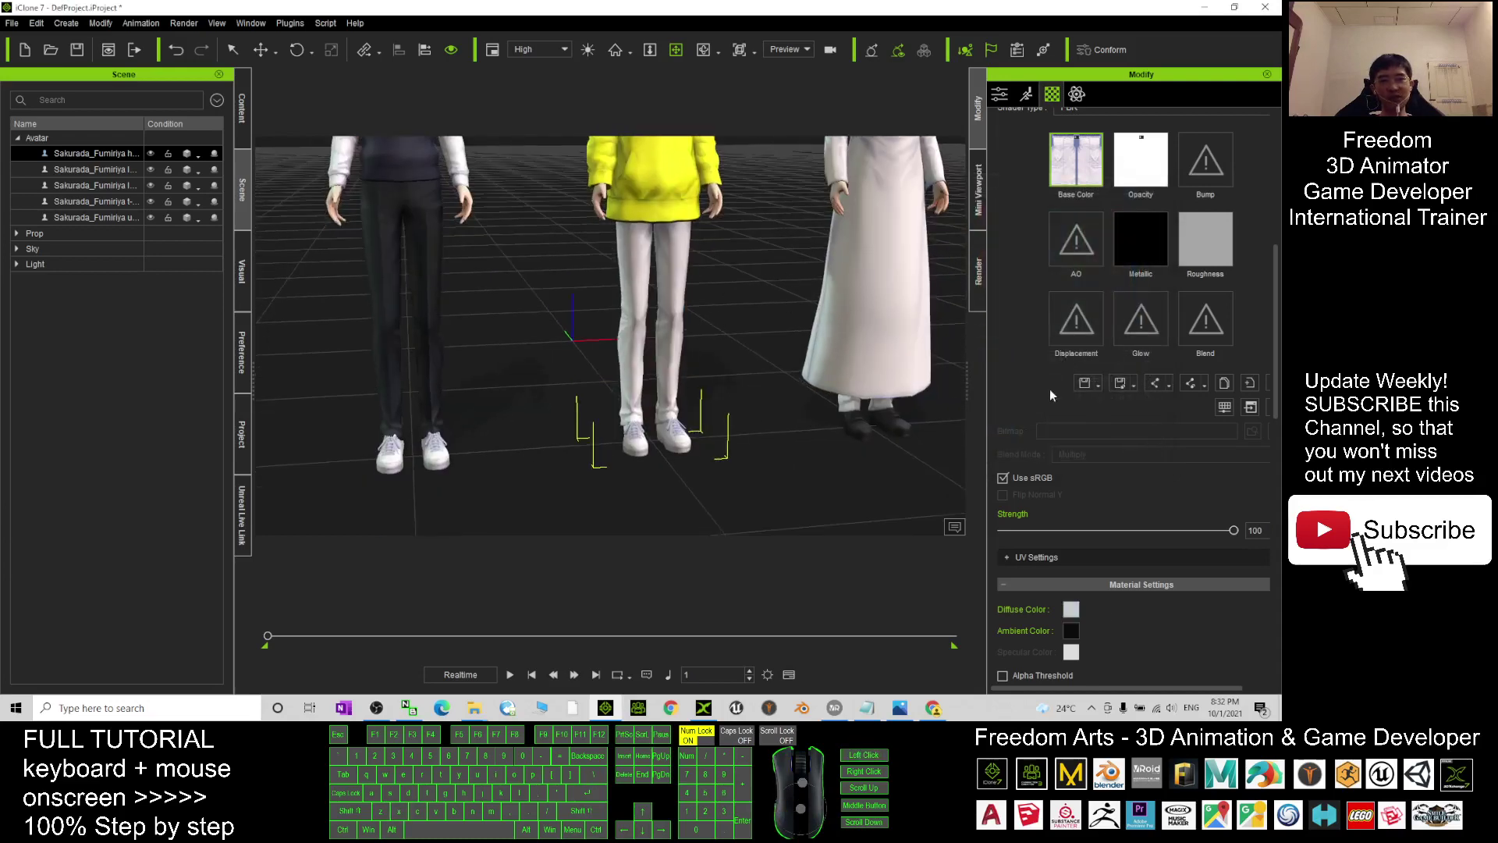
click(1072, 610)
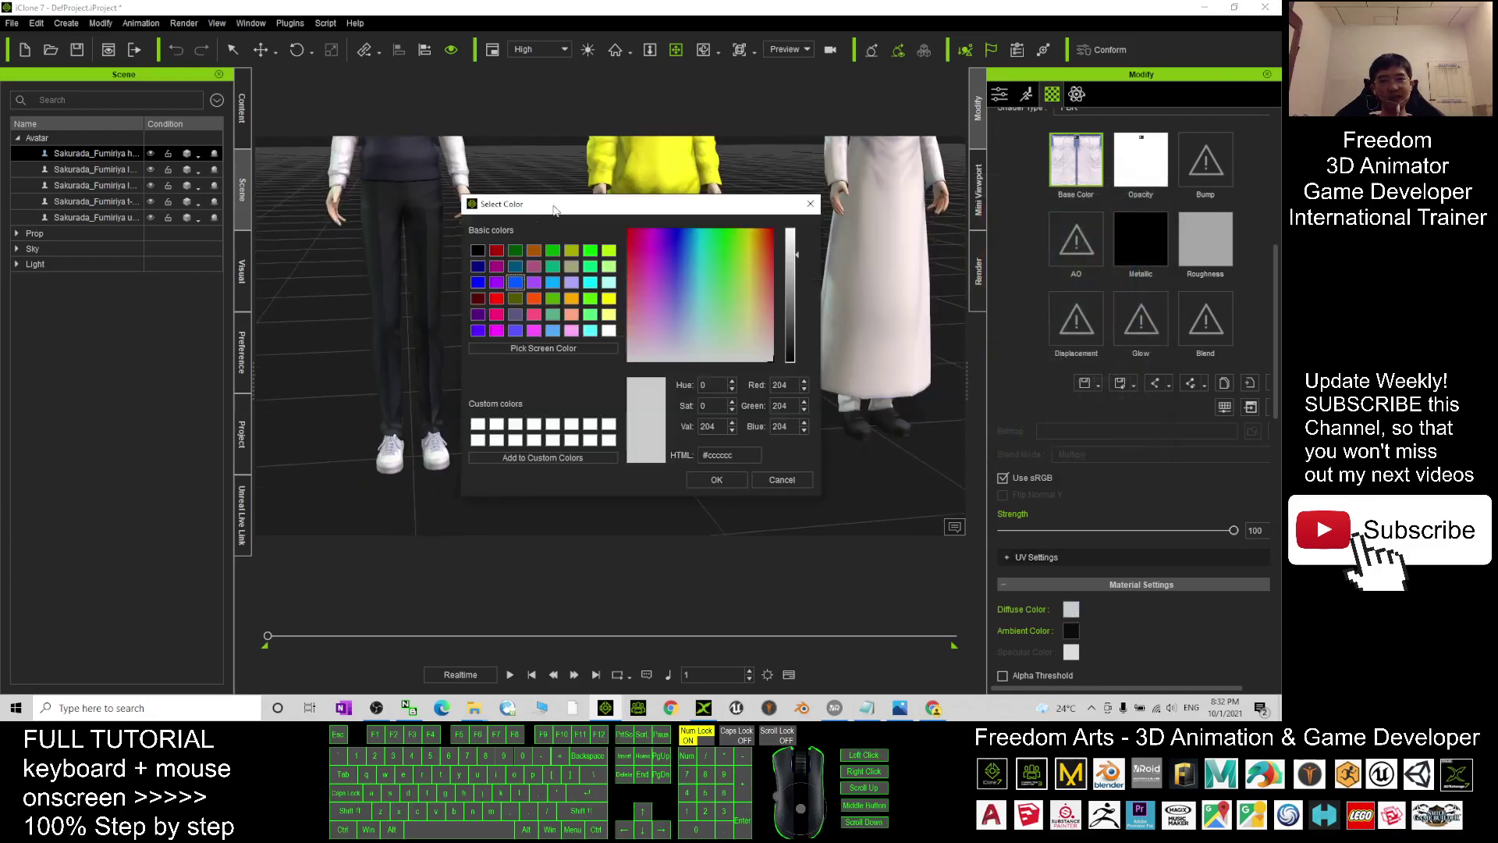
click(517, 284)
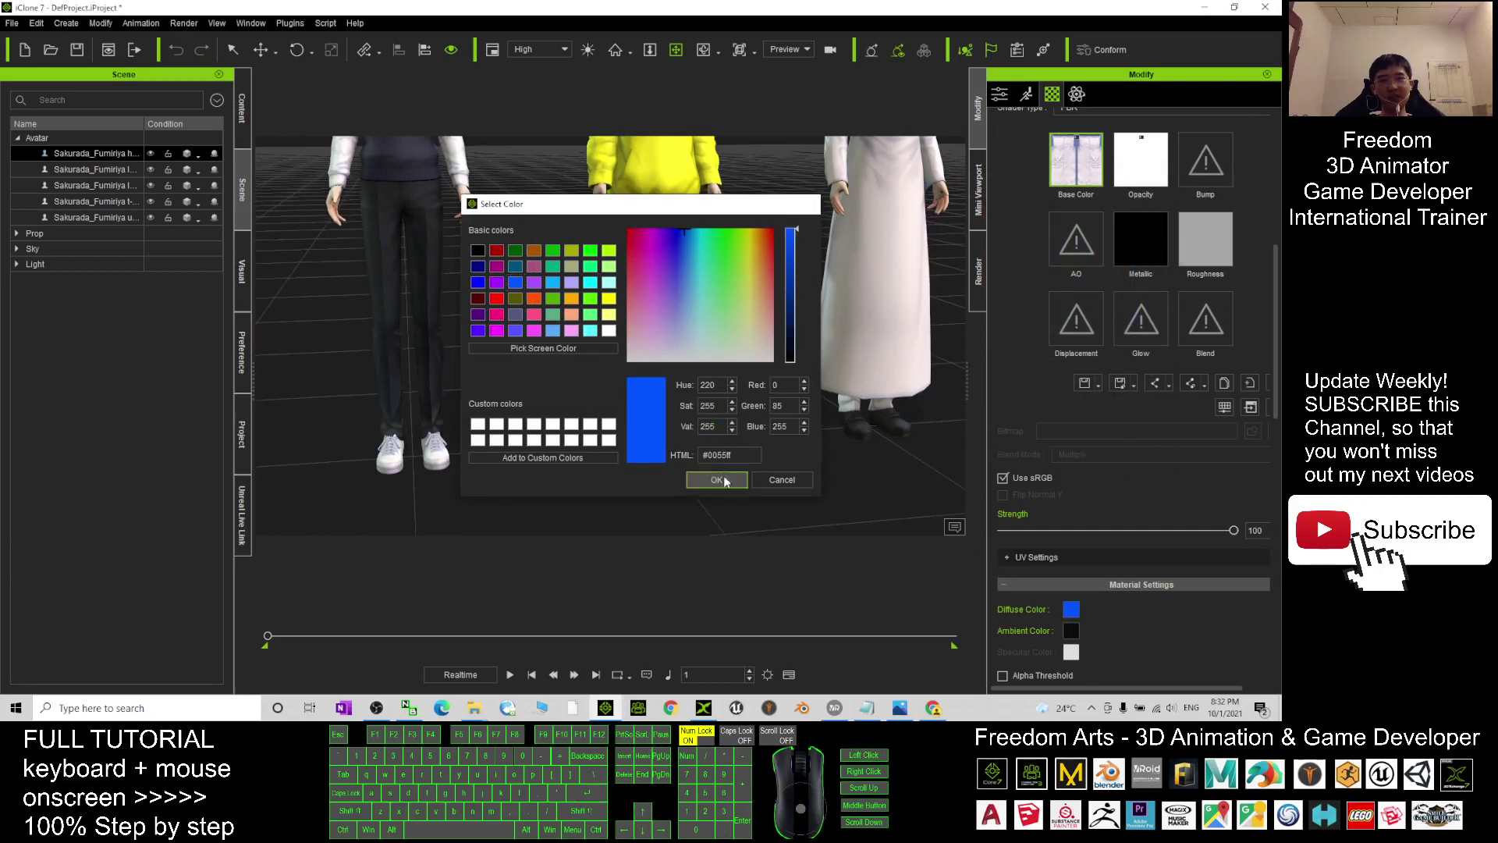
click(717, 480)
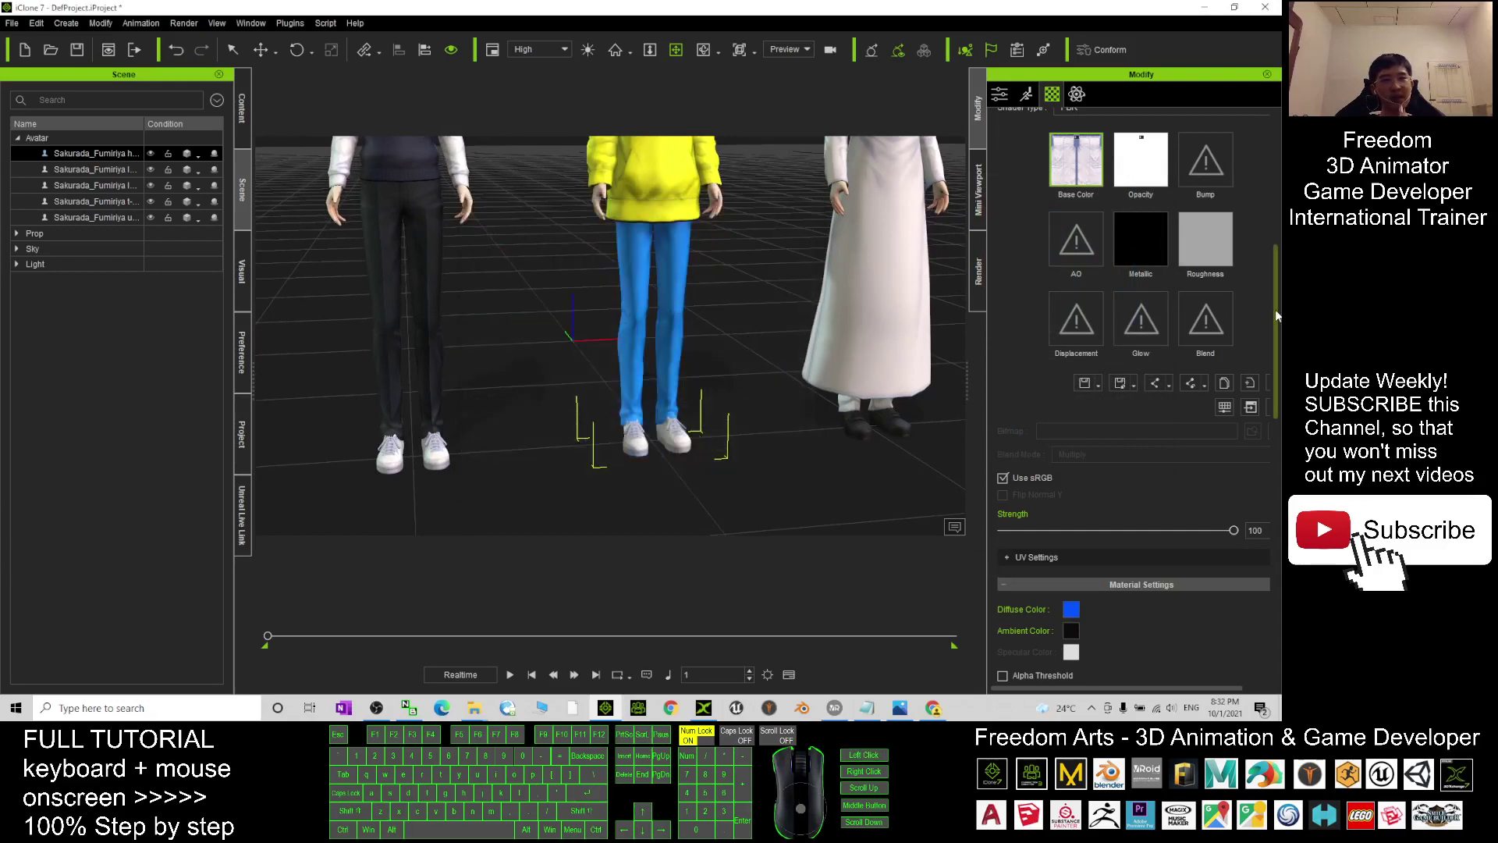
Set the diffuse color of the shoe material M00_005_01_Shoes_01_CLOTH to dark red (#aa0000)
drag(1276, 314, 1275, 183)
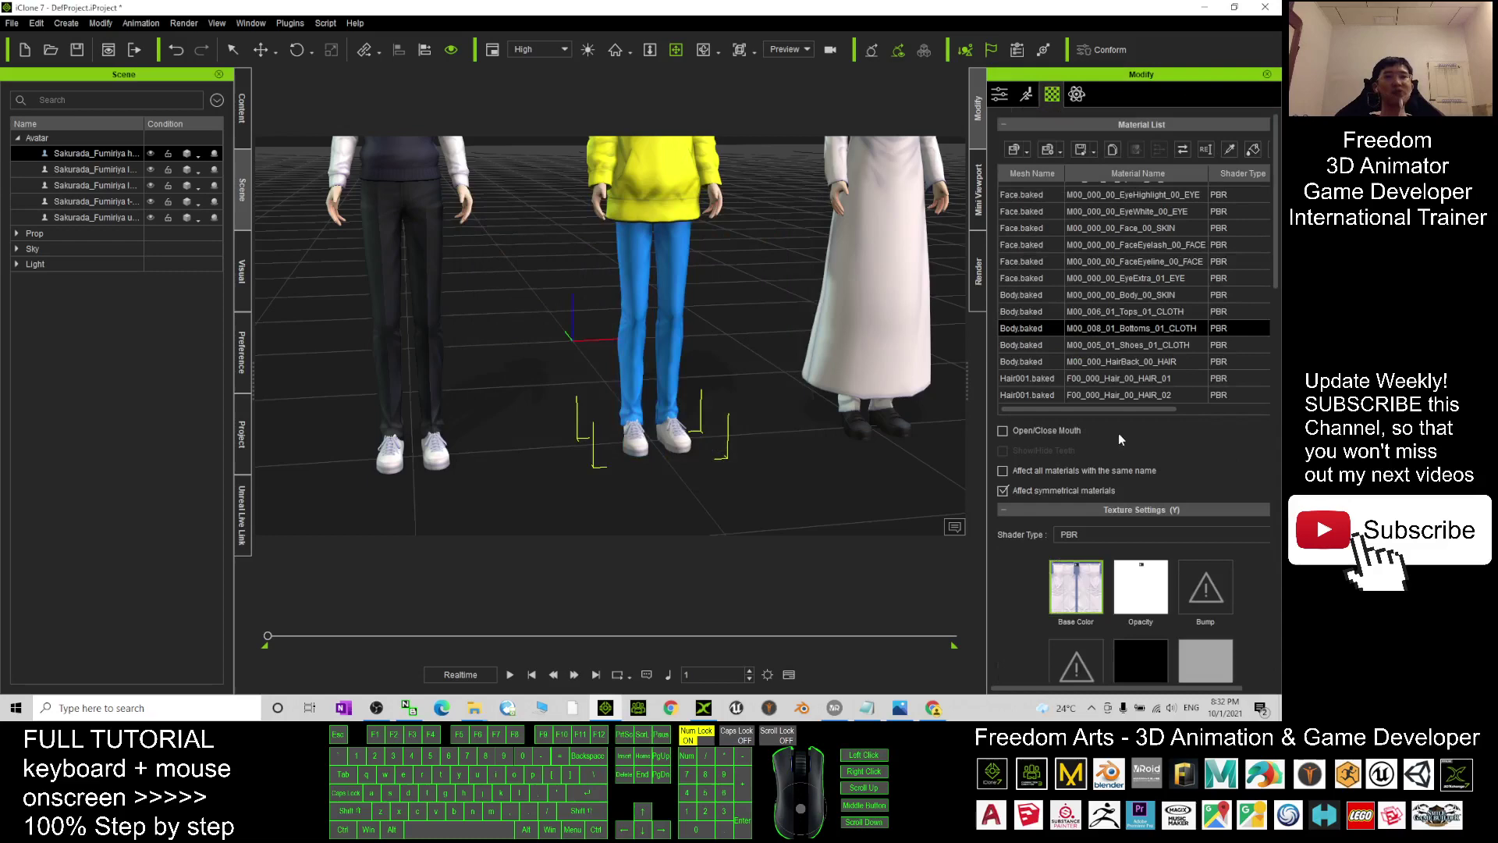
click(1131, 344)
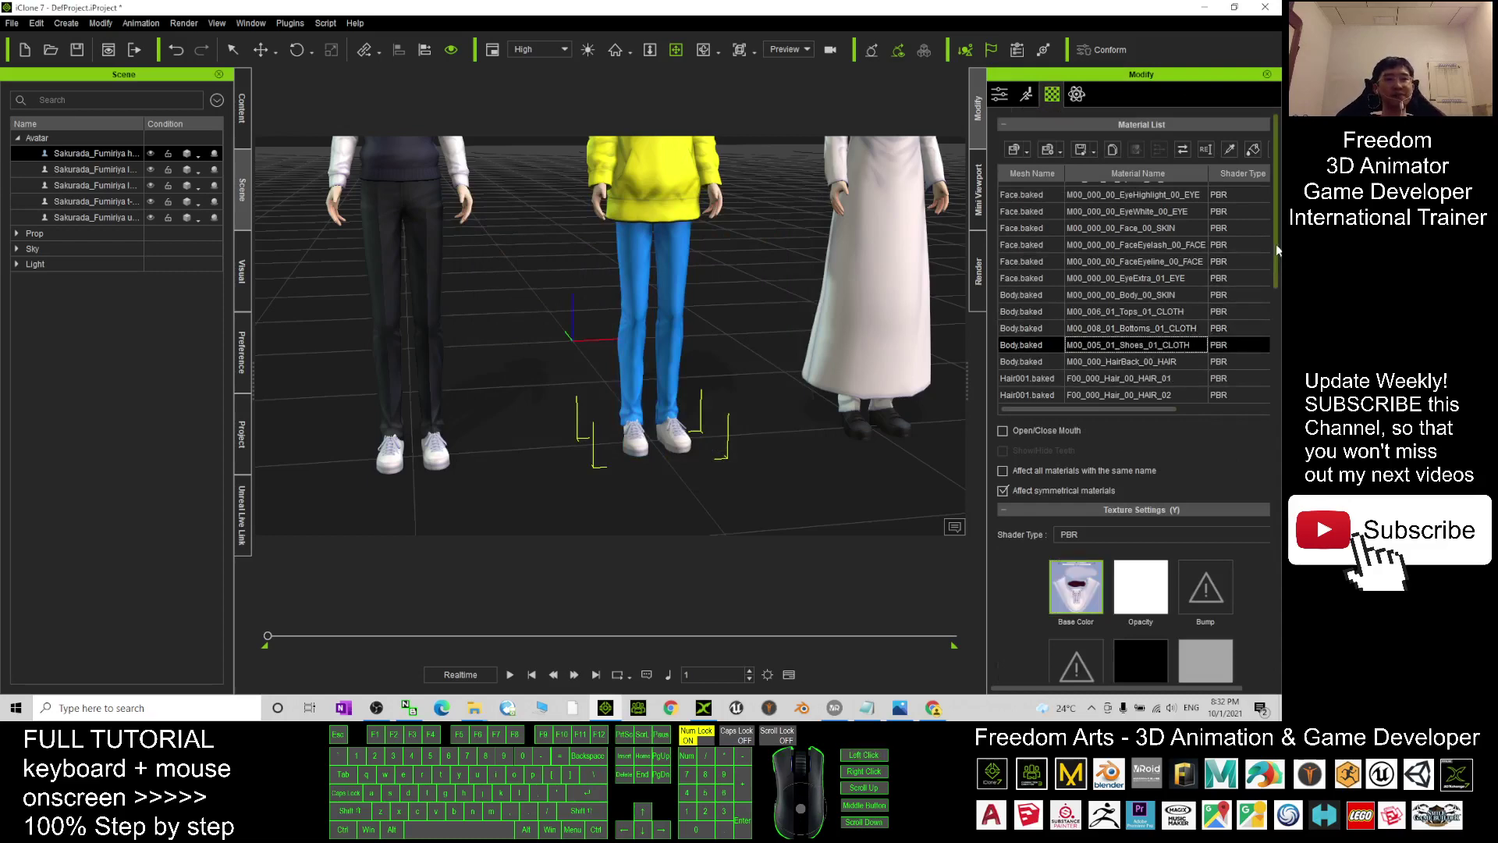
drag(1277, 250, 1278, 414)
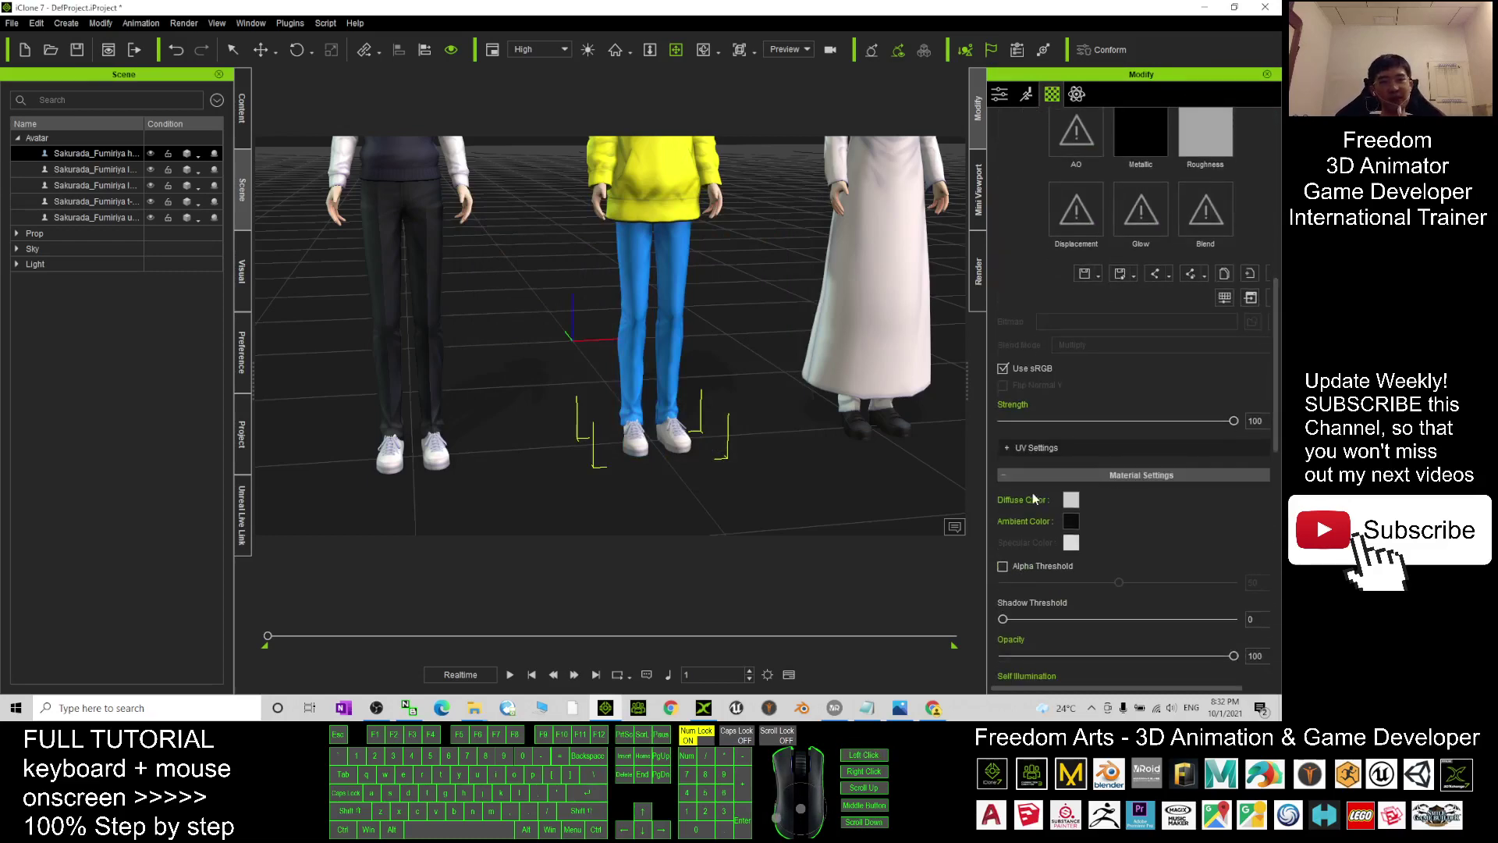
click(1070, 501)
drag(681, 204, 1053, 179)
click(869, 272)
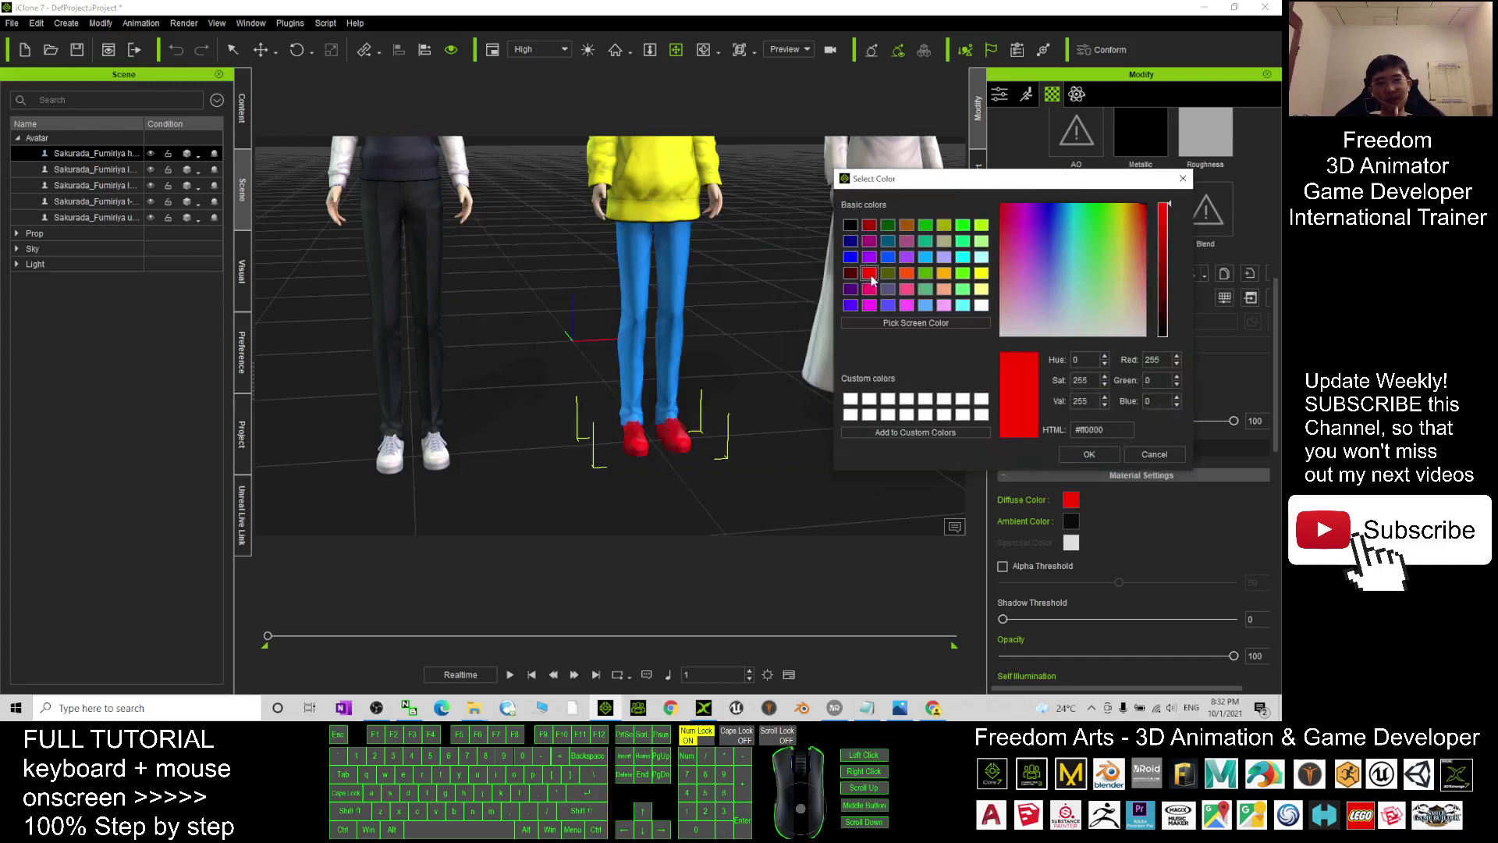
click(869, 224)
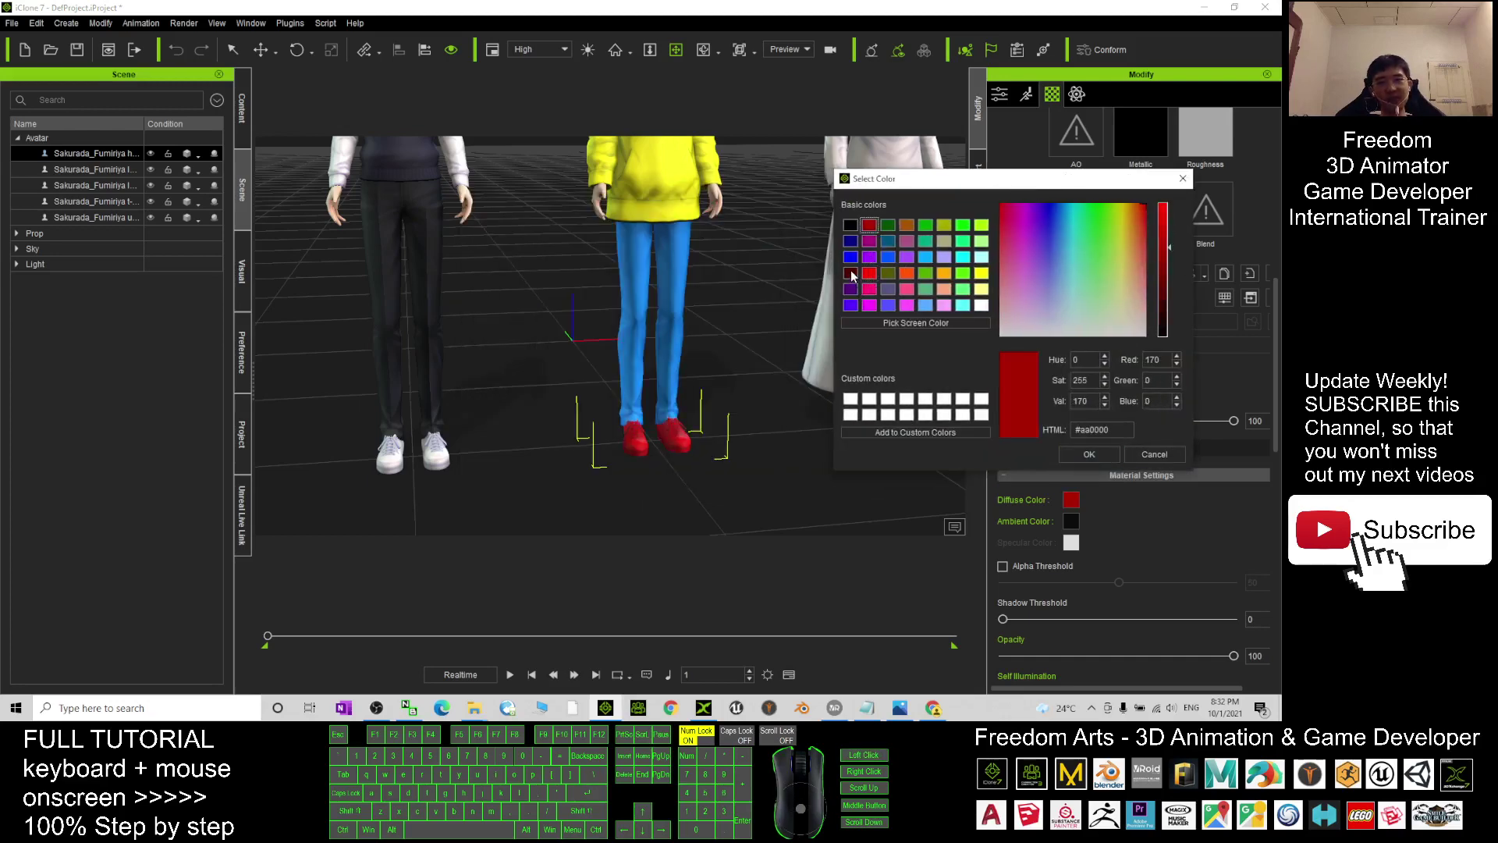
click(1075, 457)
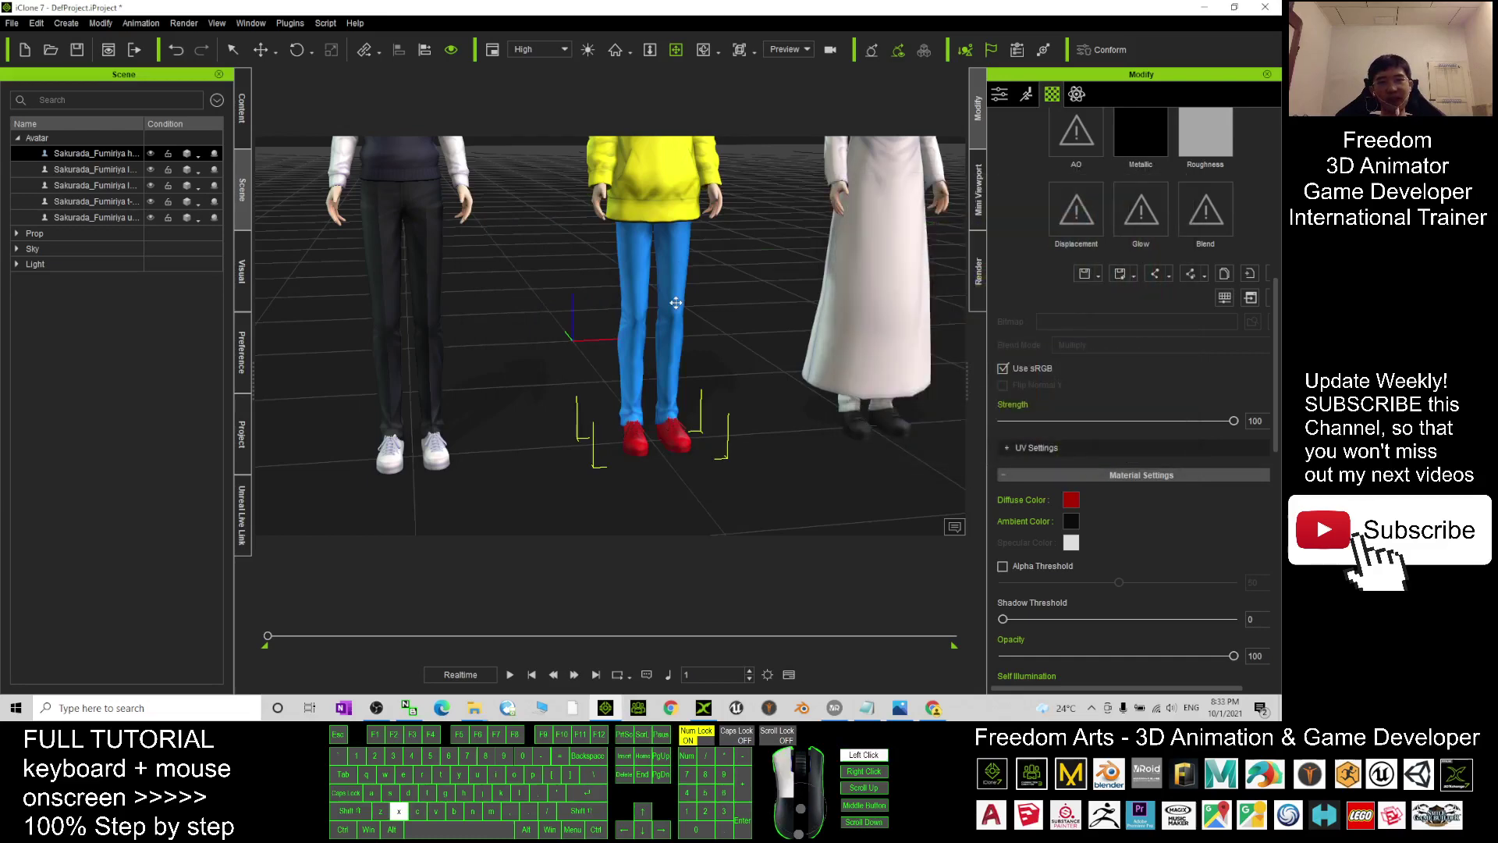
Inspect the recolored hoodie avatar's hair, face and upper body from closer up
key(c)
scroll(687, 360, up, 8)
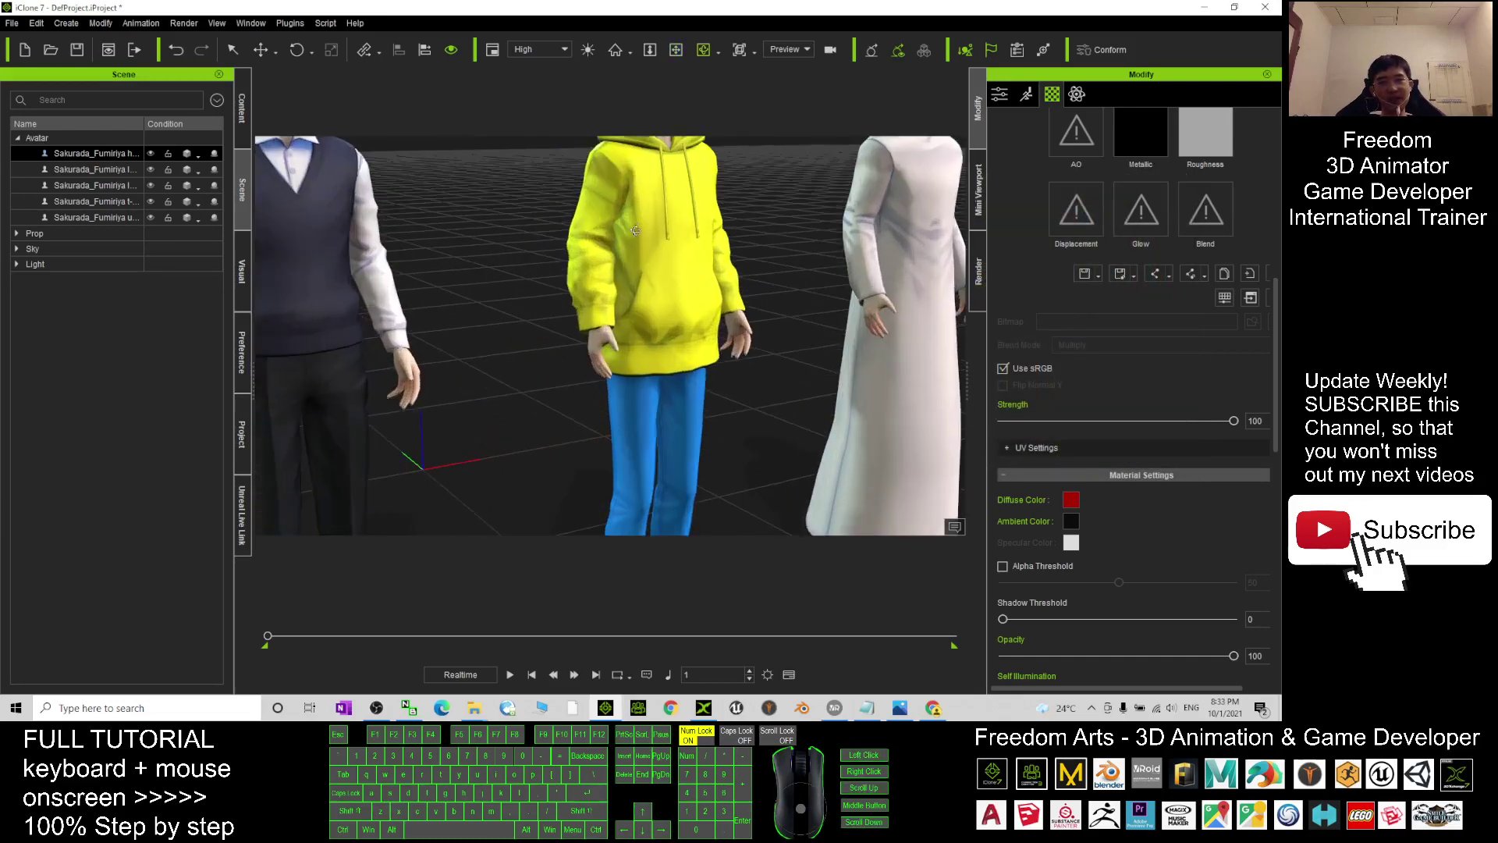
key(c)
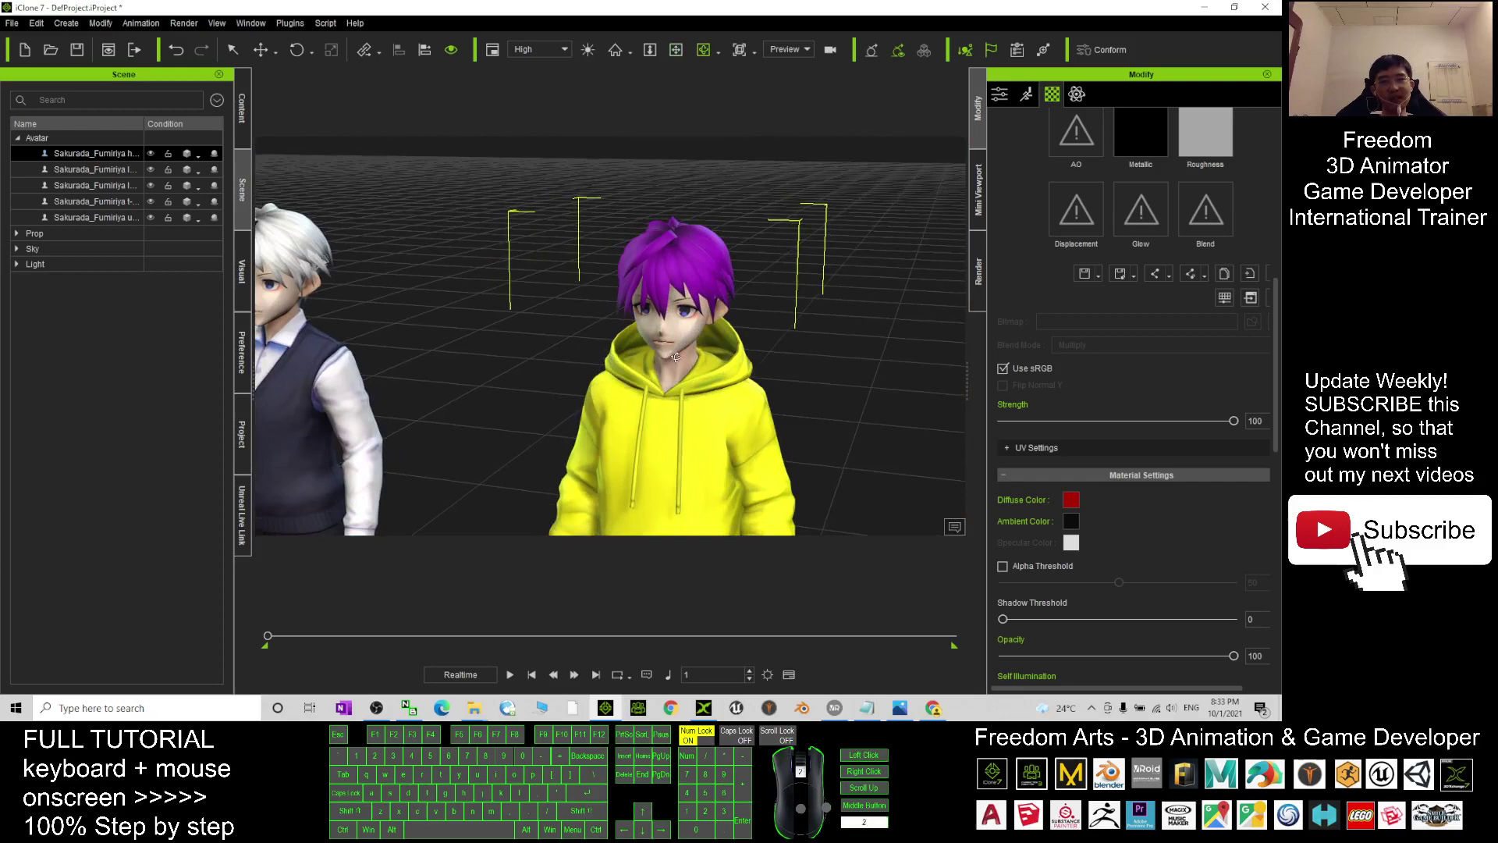
drag(941, 286, 935, 286)
scroll(724, 255, up, 3)
key(x)
drag(724, 255, 693, 206)
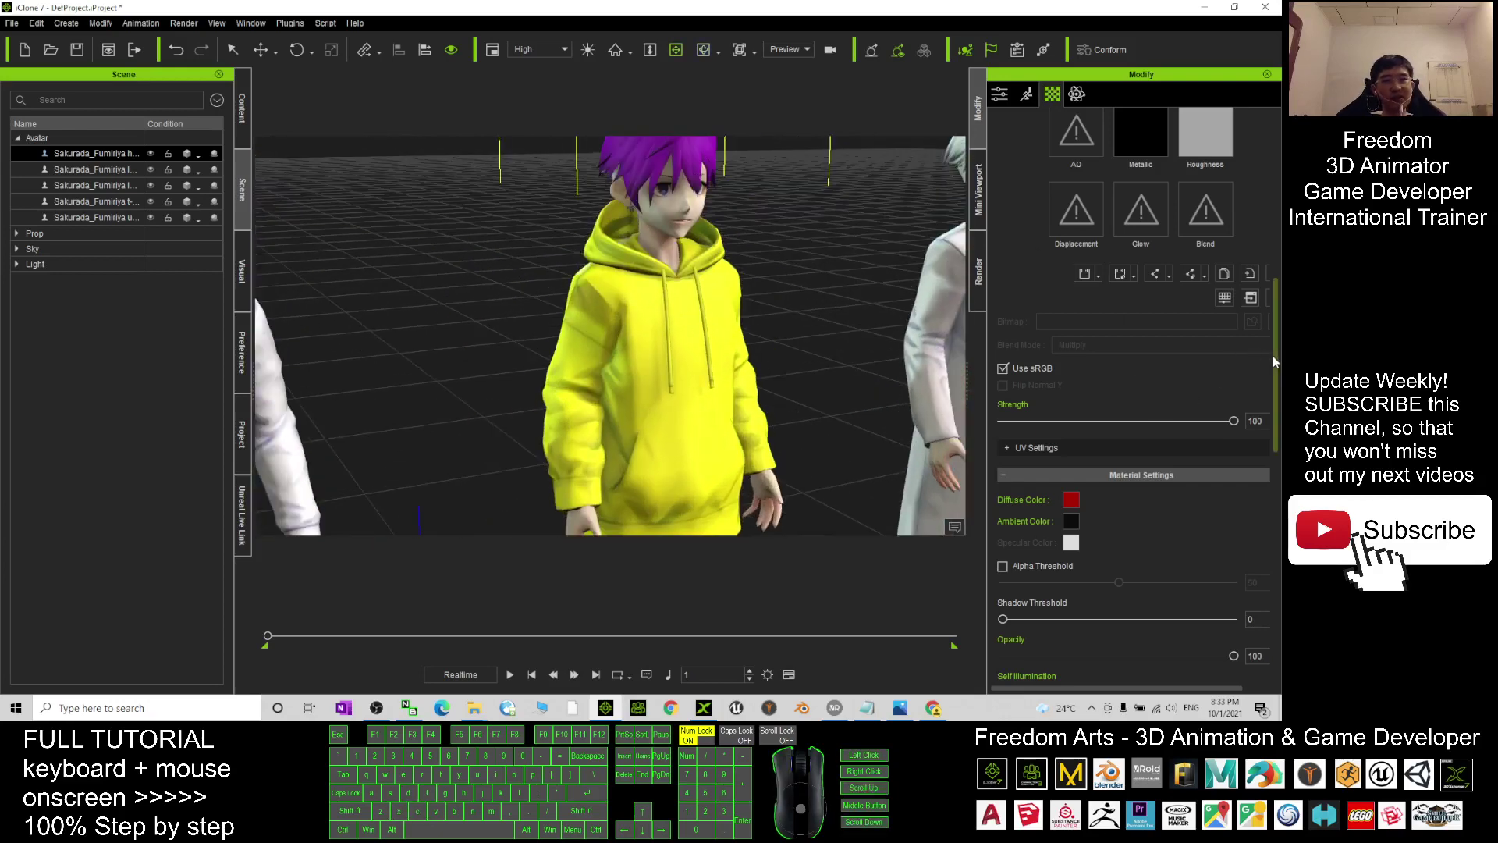
Examine the hoodie avatar's EyeExtra, Face_00_SKIN and Body_00_SKIN materials with their textures and color settings
scroll(1249, 359, up, 10)
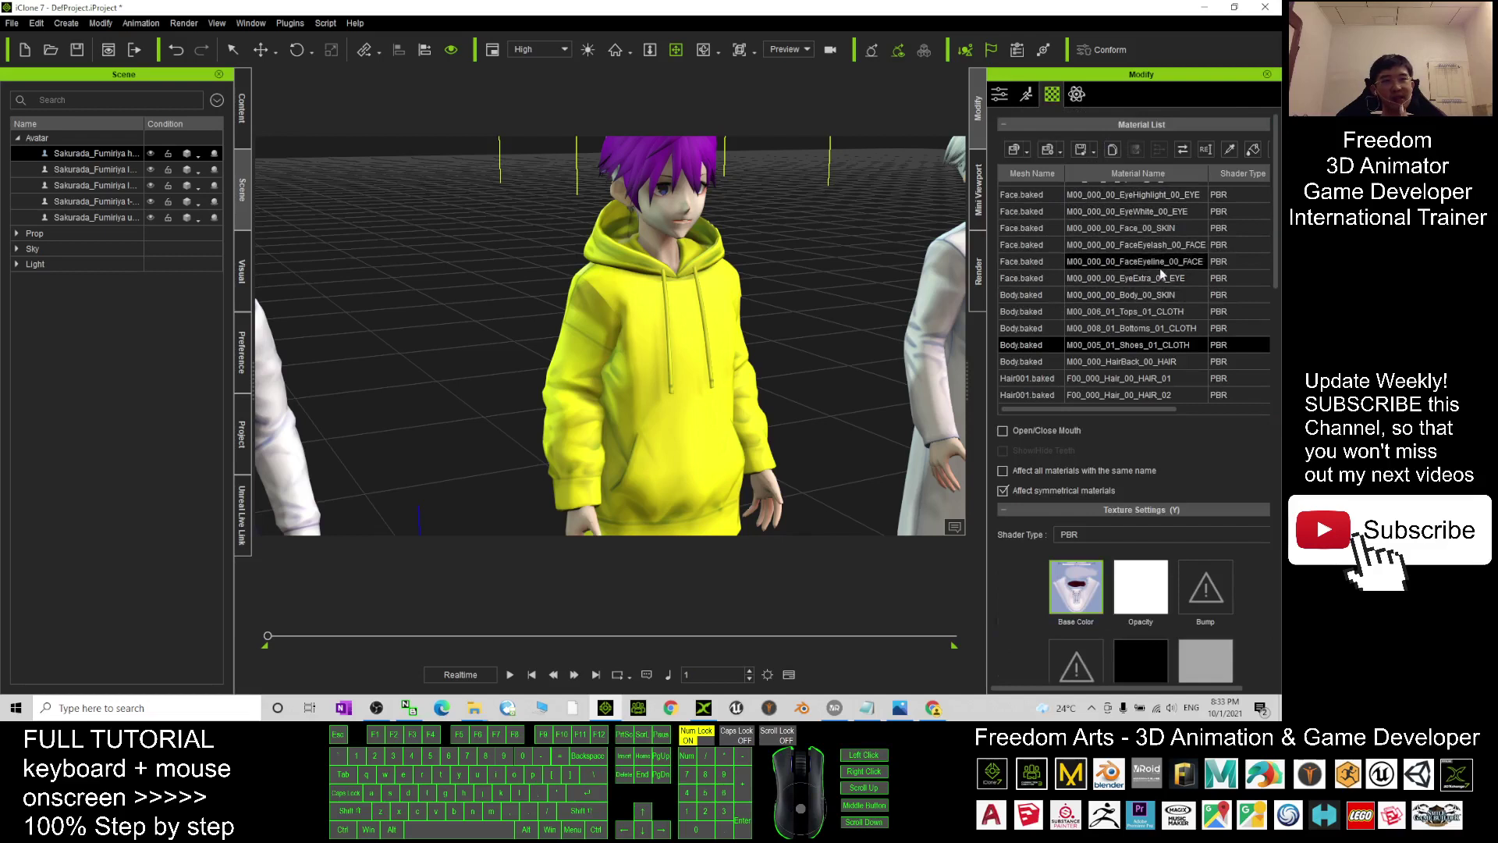
click(1163, 277)
scroll(1170, 346, up, 1)
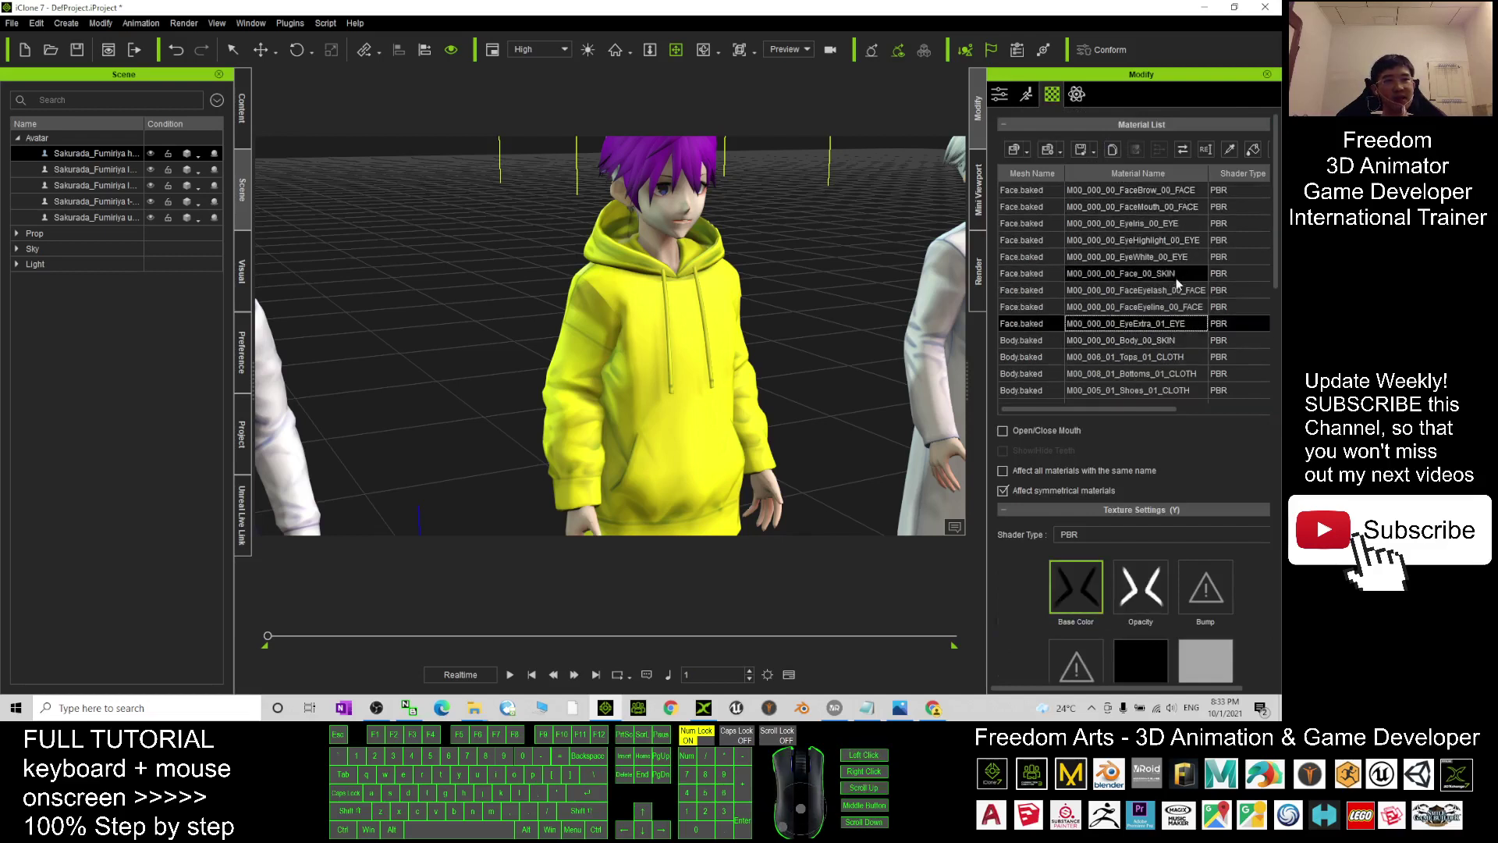
click(1176, 280)
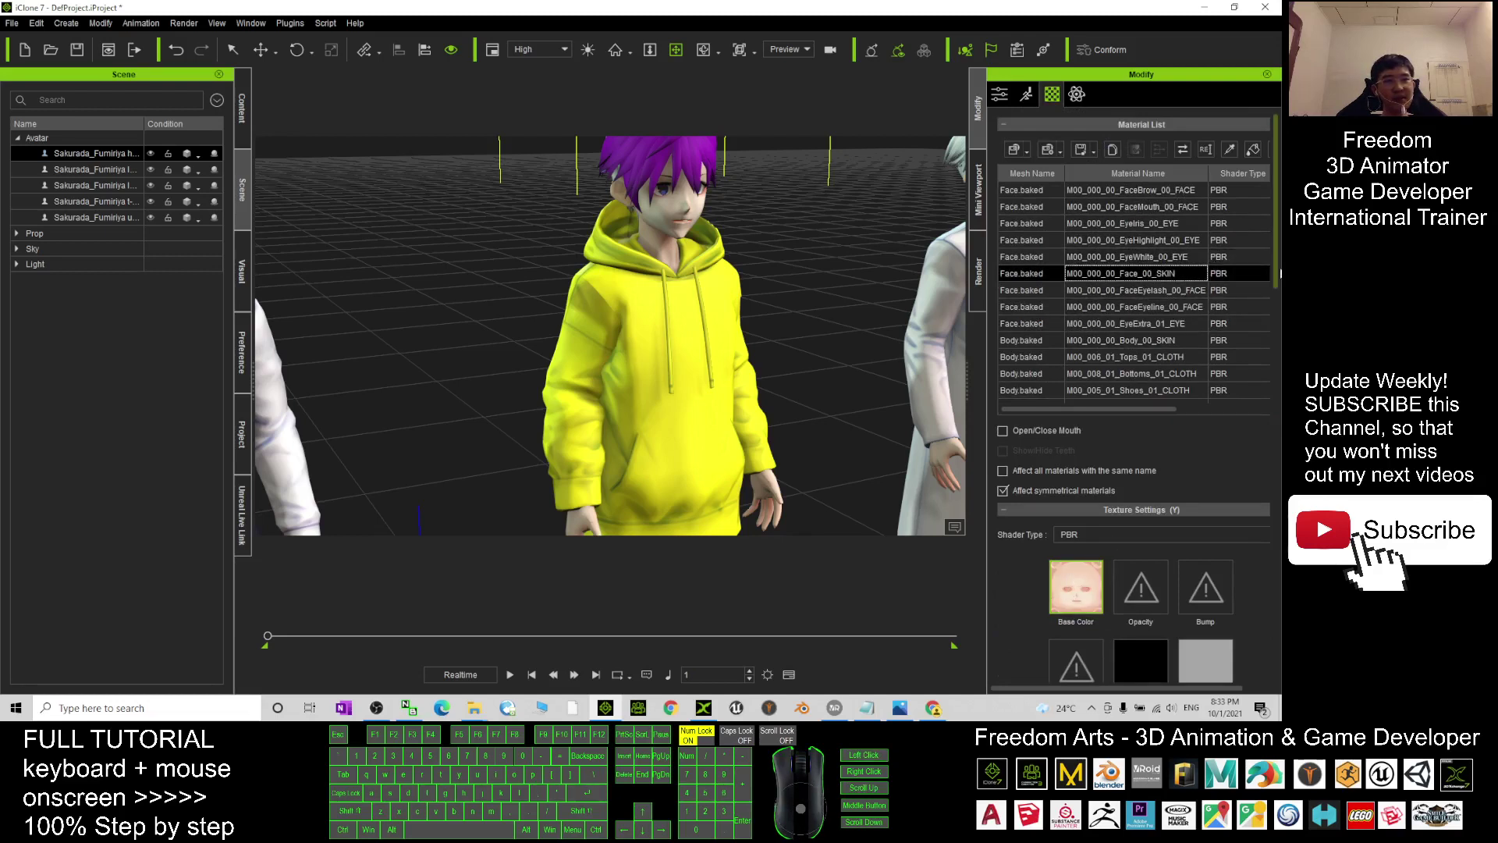
click(1112, 343)
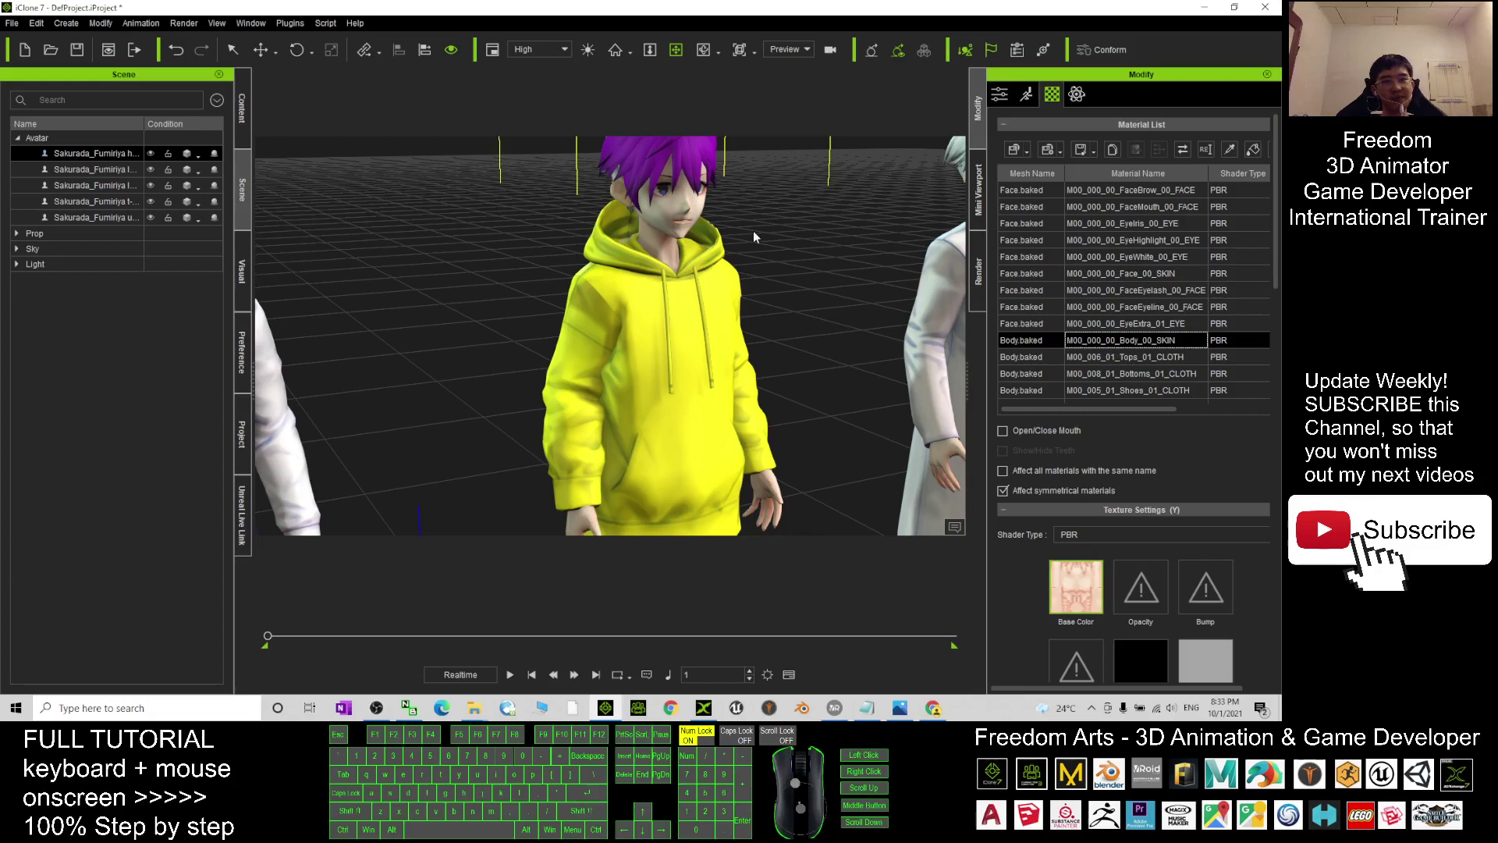
scroll(754, 238, down, 3)
drag(1275, 284, 1274, 456)
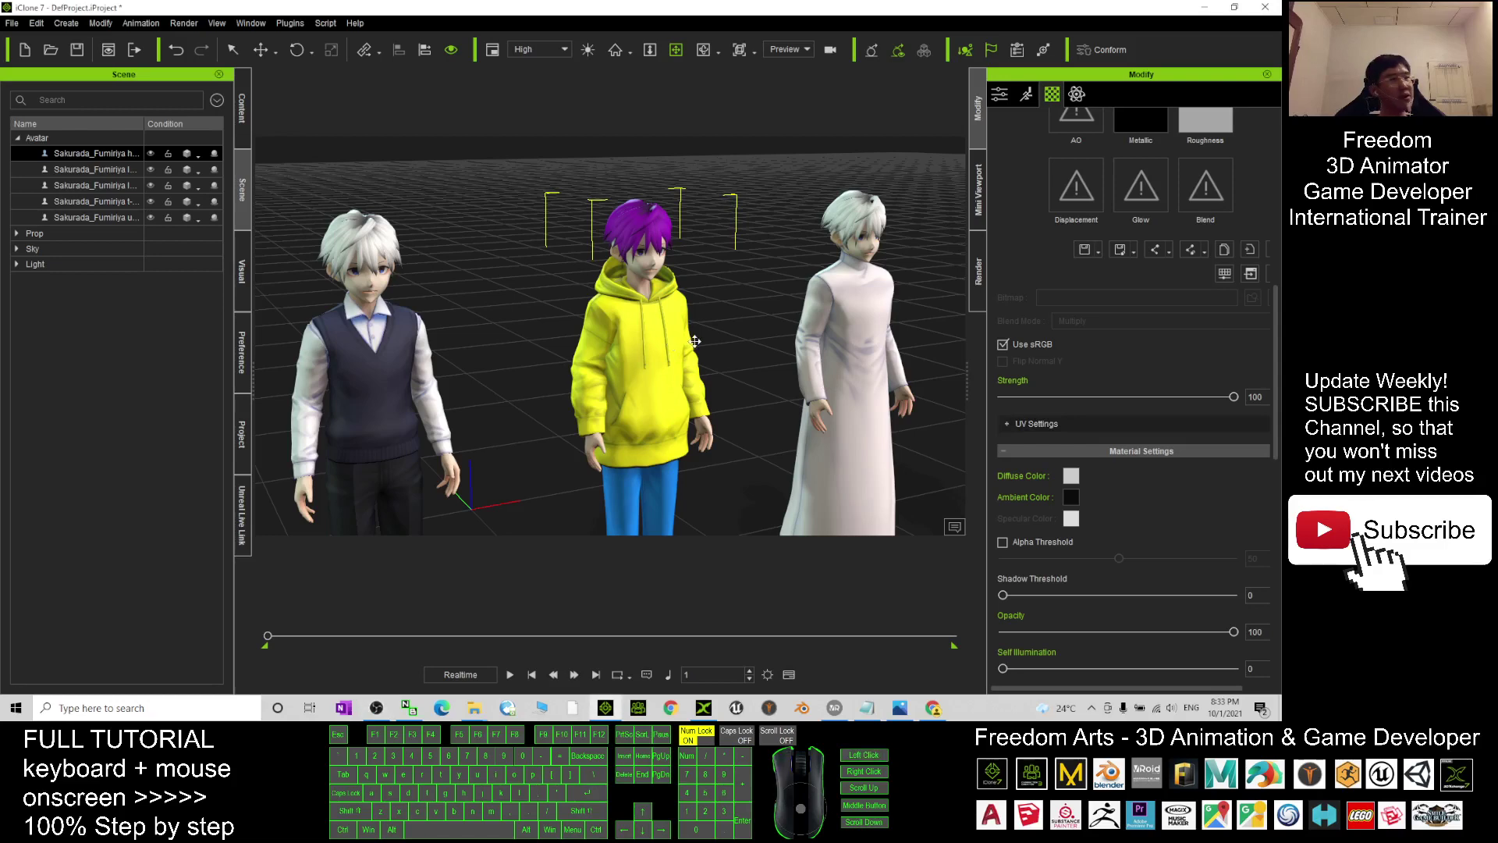
Open the Face Key facial editor for the hoodie avatar and dismiss the Facial System notice
scroll(739, 339, up, 3)
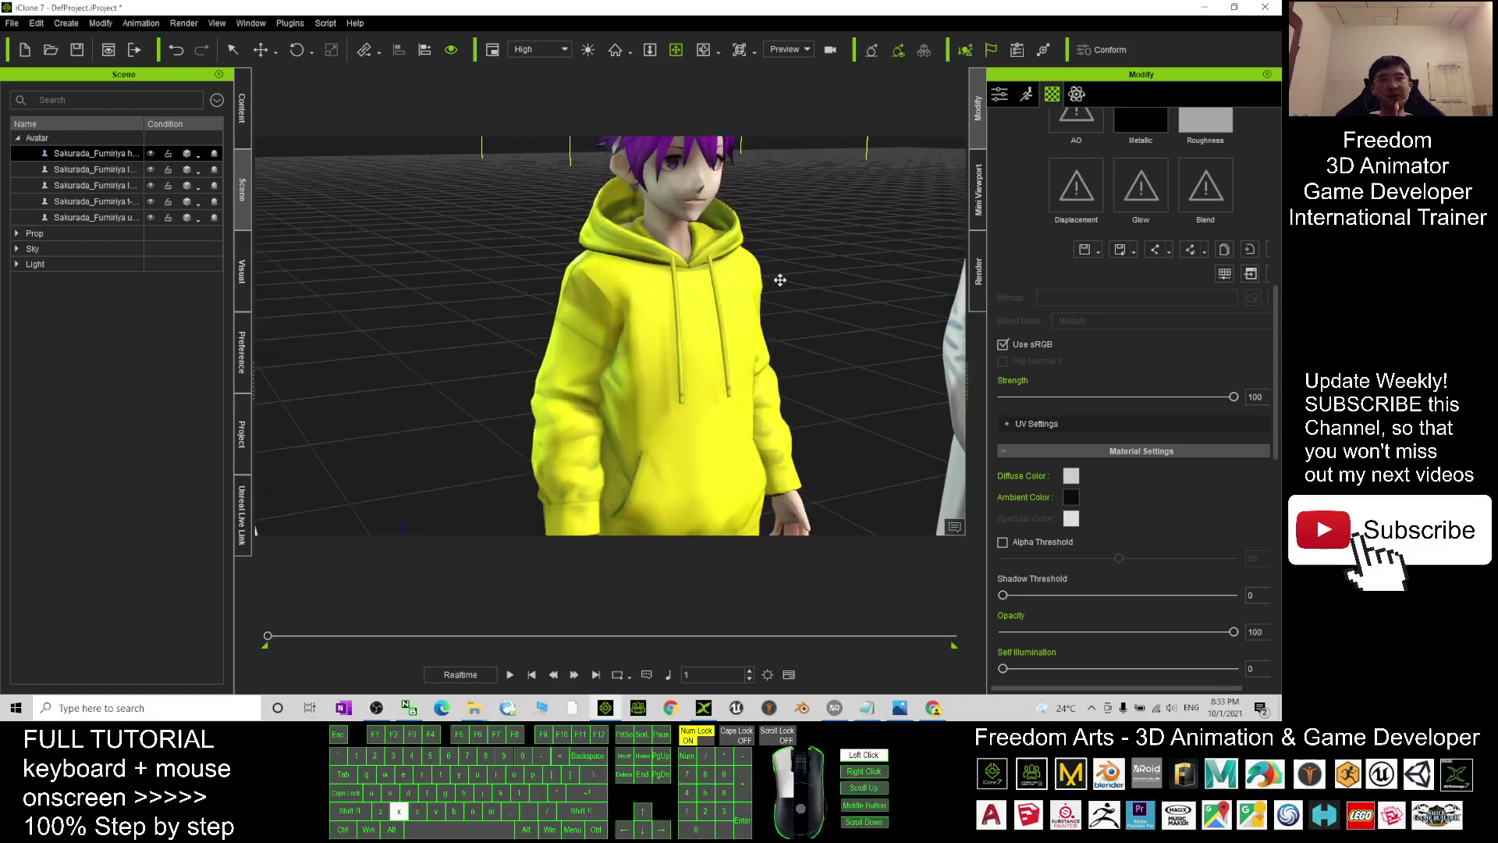
drag(780, 281, 607, 332)
scroll(735, 260, up, 3)
click(1027, 95)
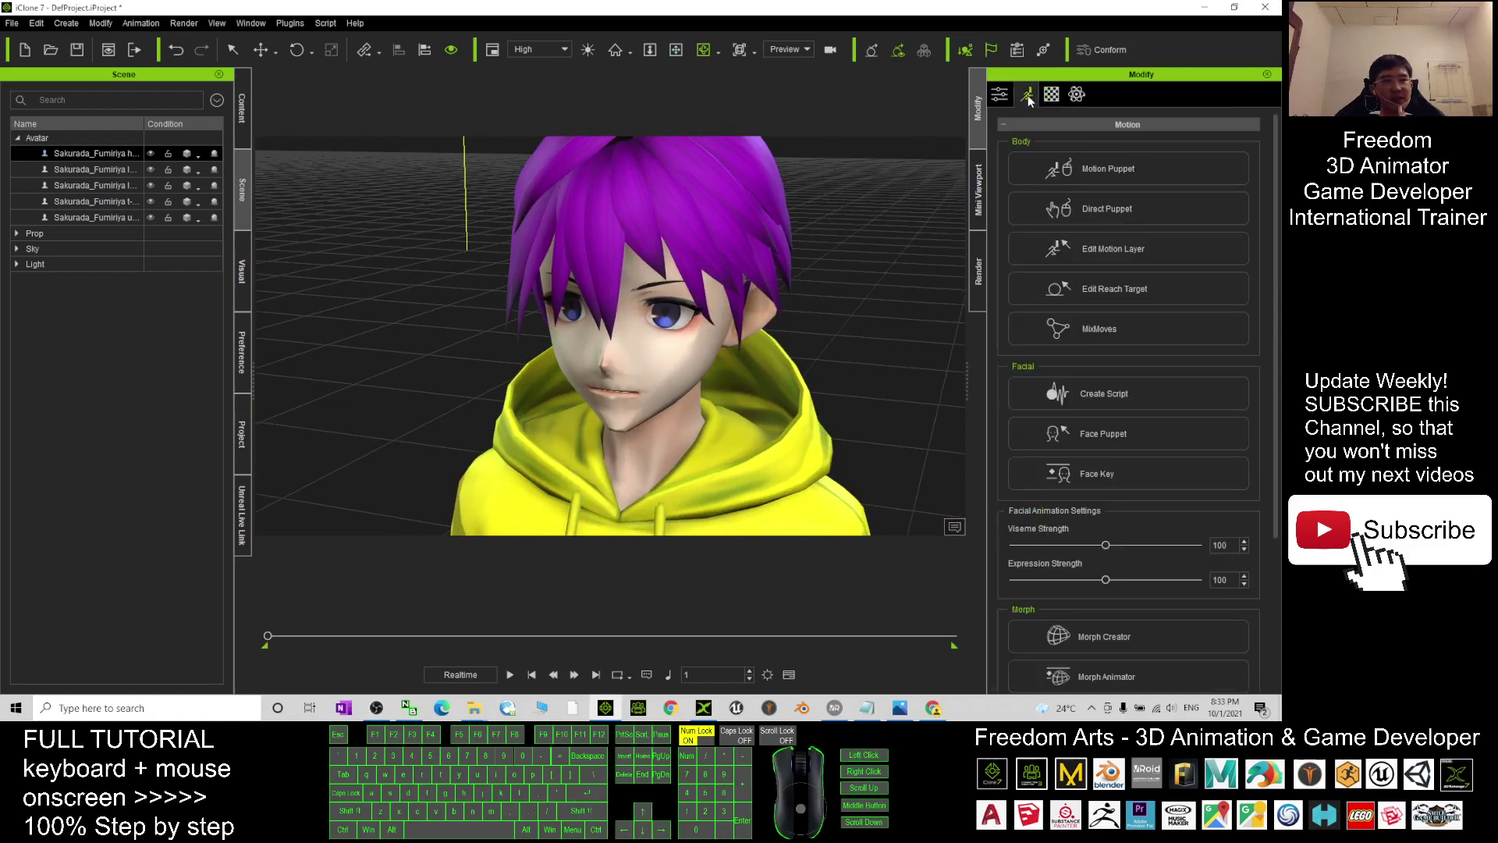
click(1032, 96)
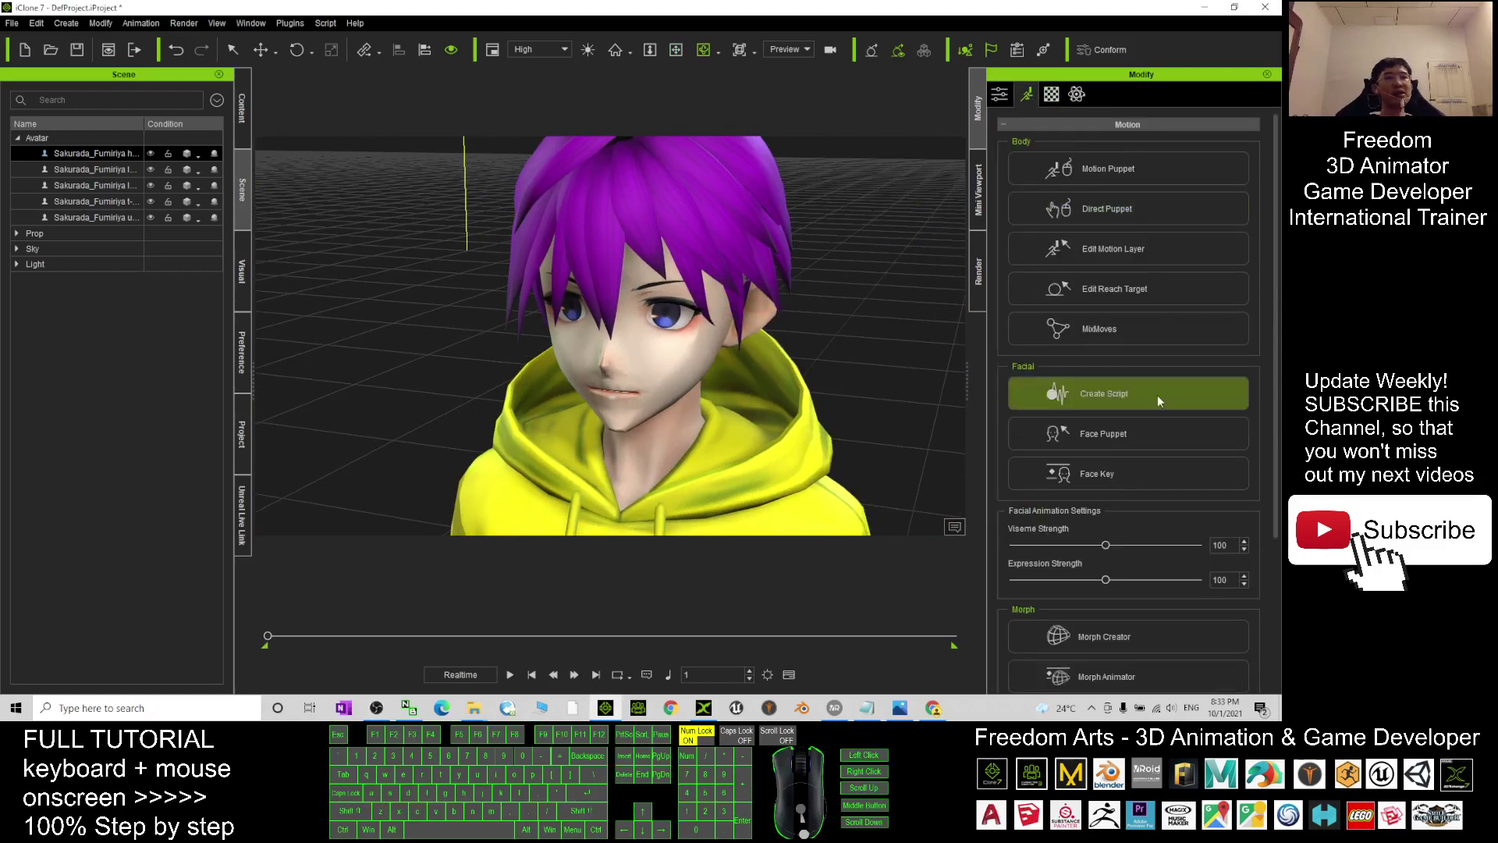
click(1137, 465)
click(719, 417)
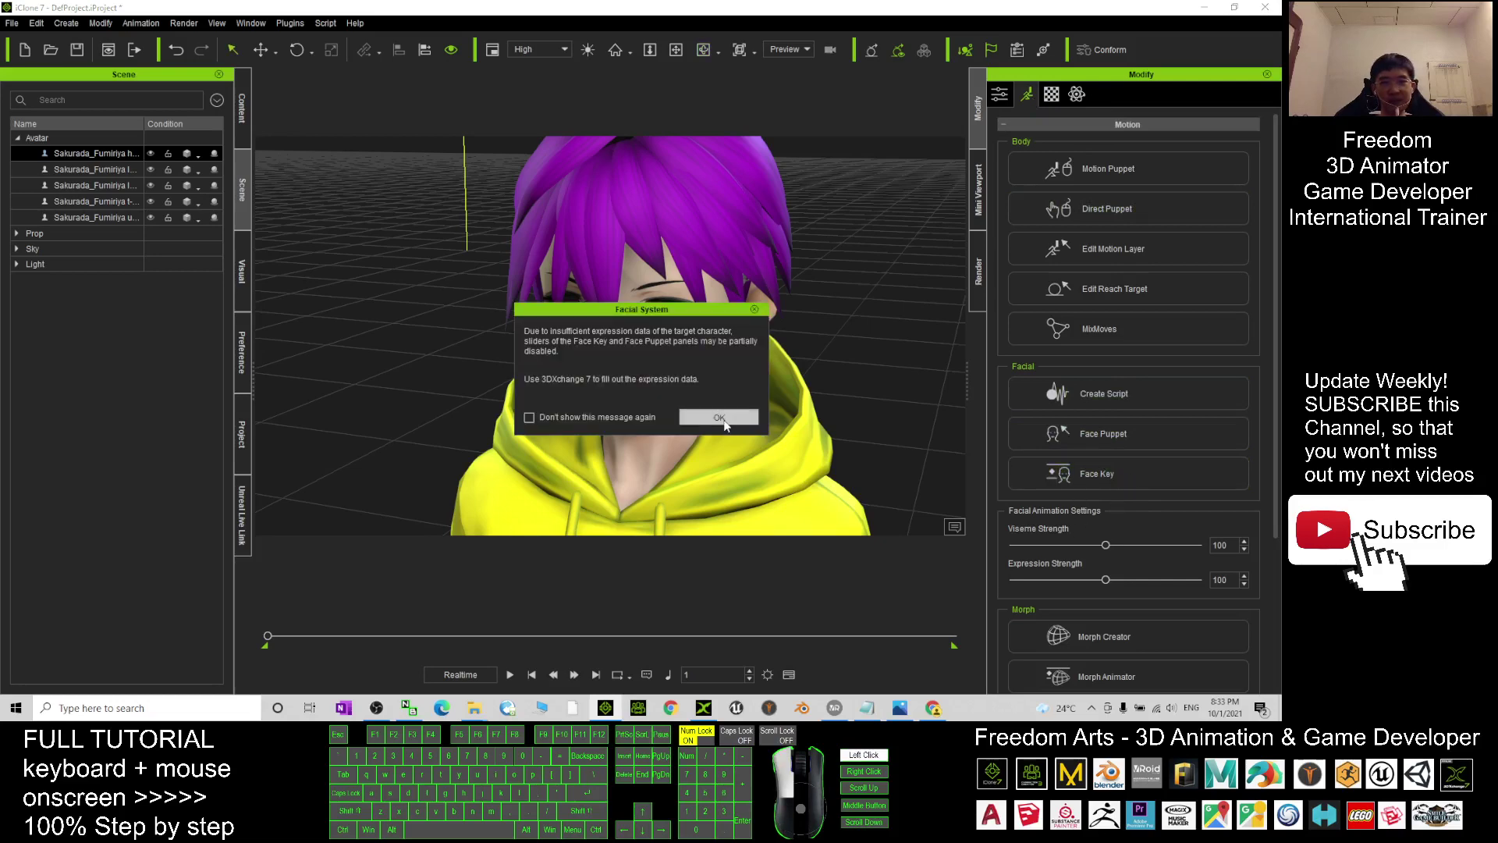
Try moving the hoodie avatar's eyes with the Face Key muscle controls, and restore the default key
scroll(619, 275, up, 4)
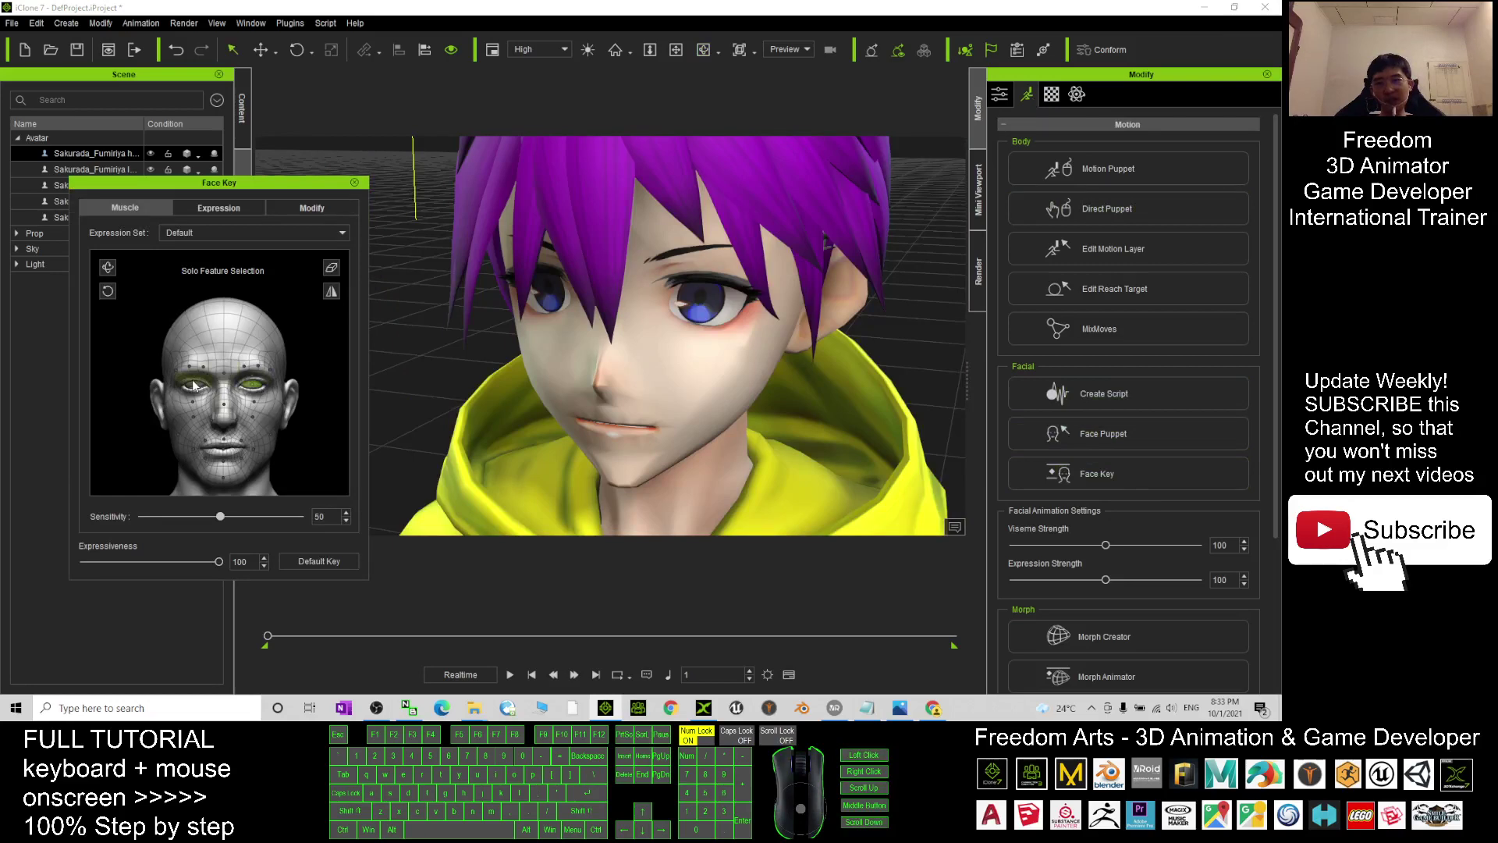
key(c)
drag(670, 442, 753, 446)
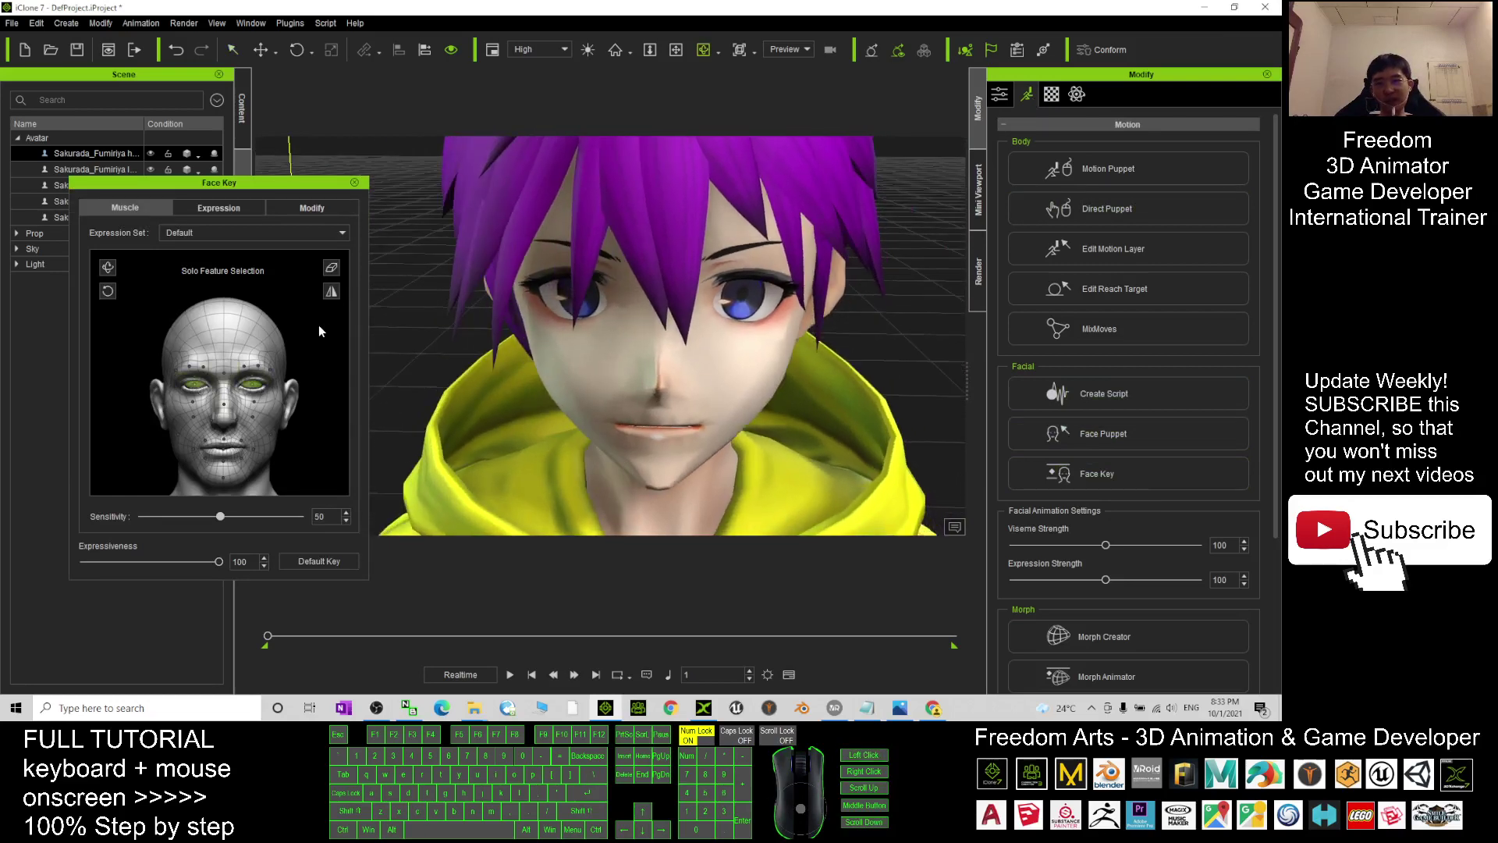
drag(318, 325, 360, 538)
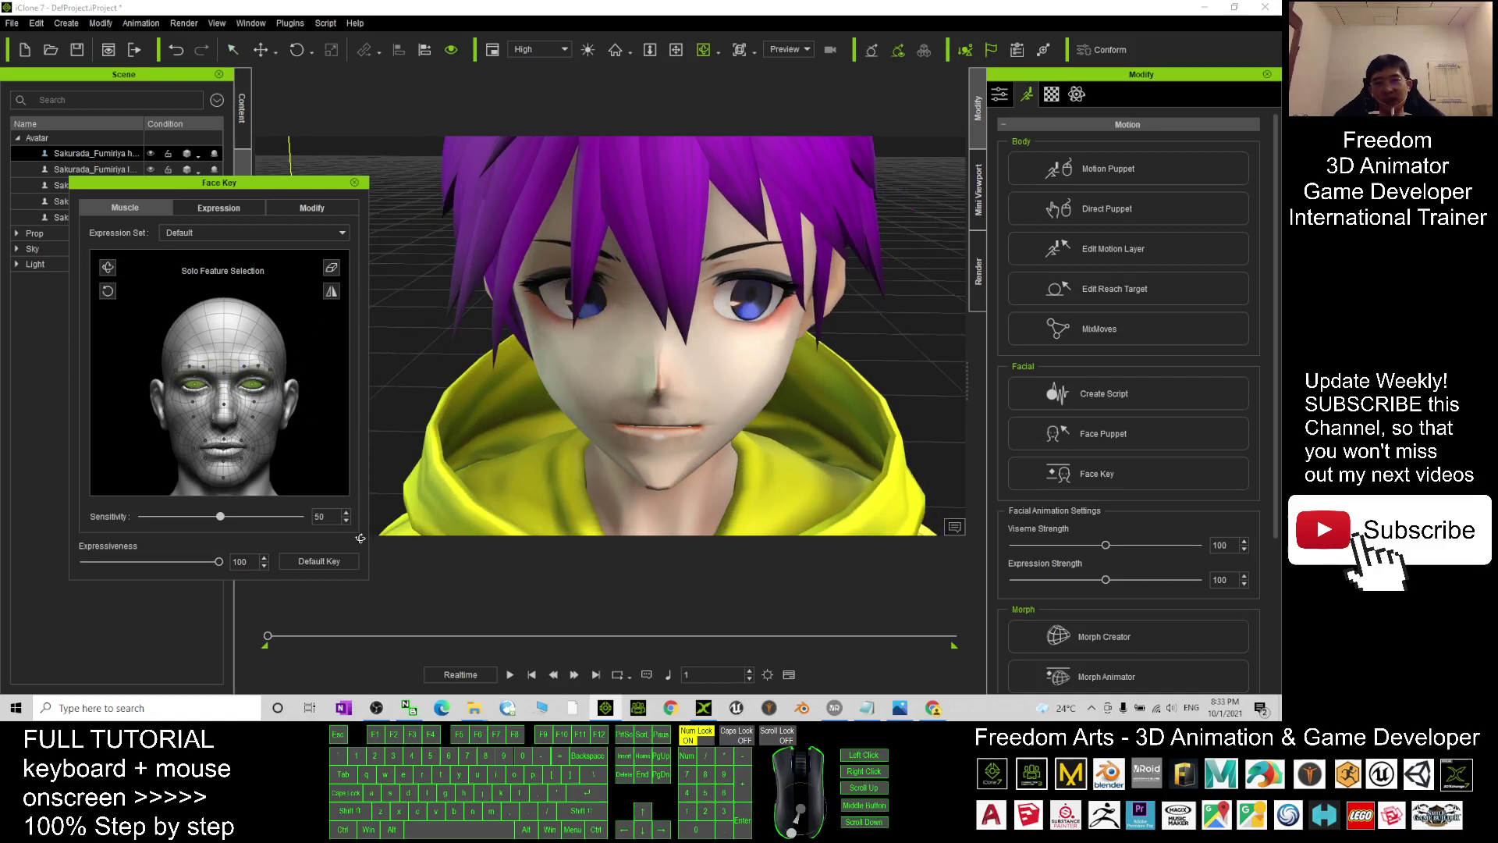
click(344, 559)
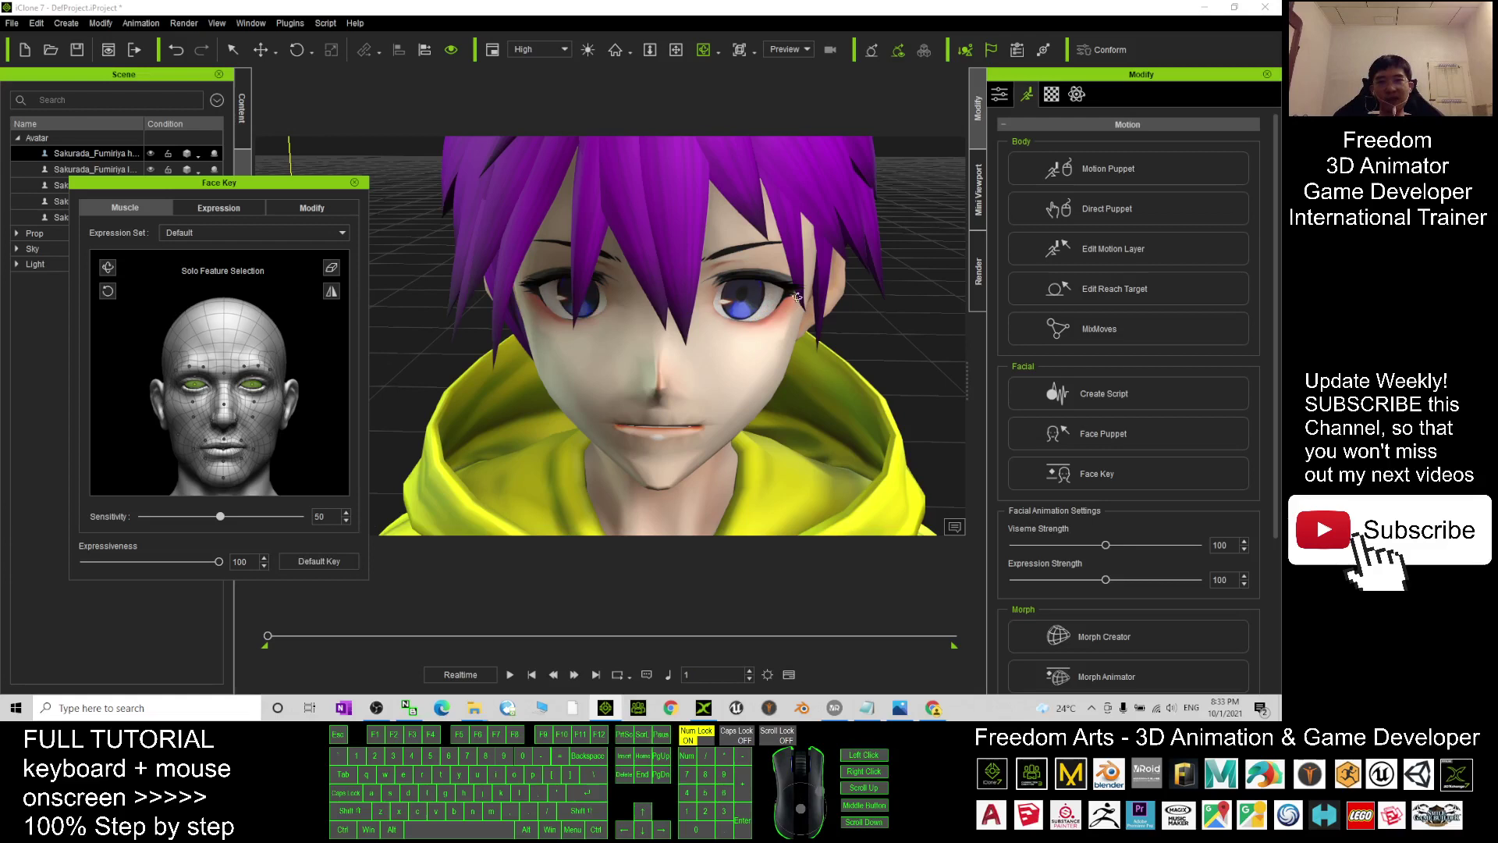
click(320, 359)
click(293, 394)
drag(317, 457, 180, 311)
click(319, 562)
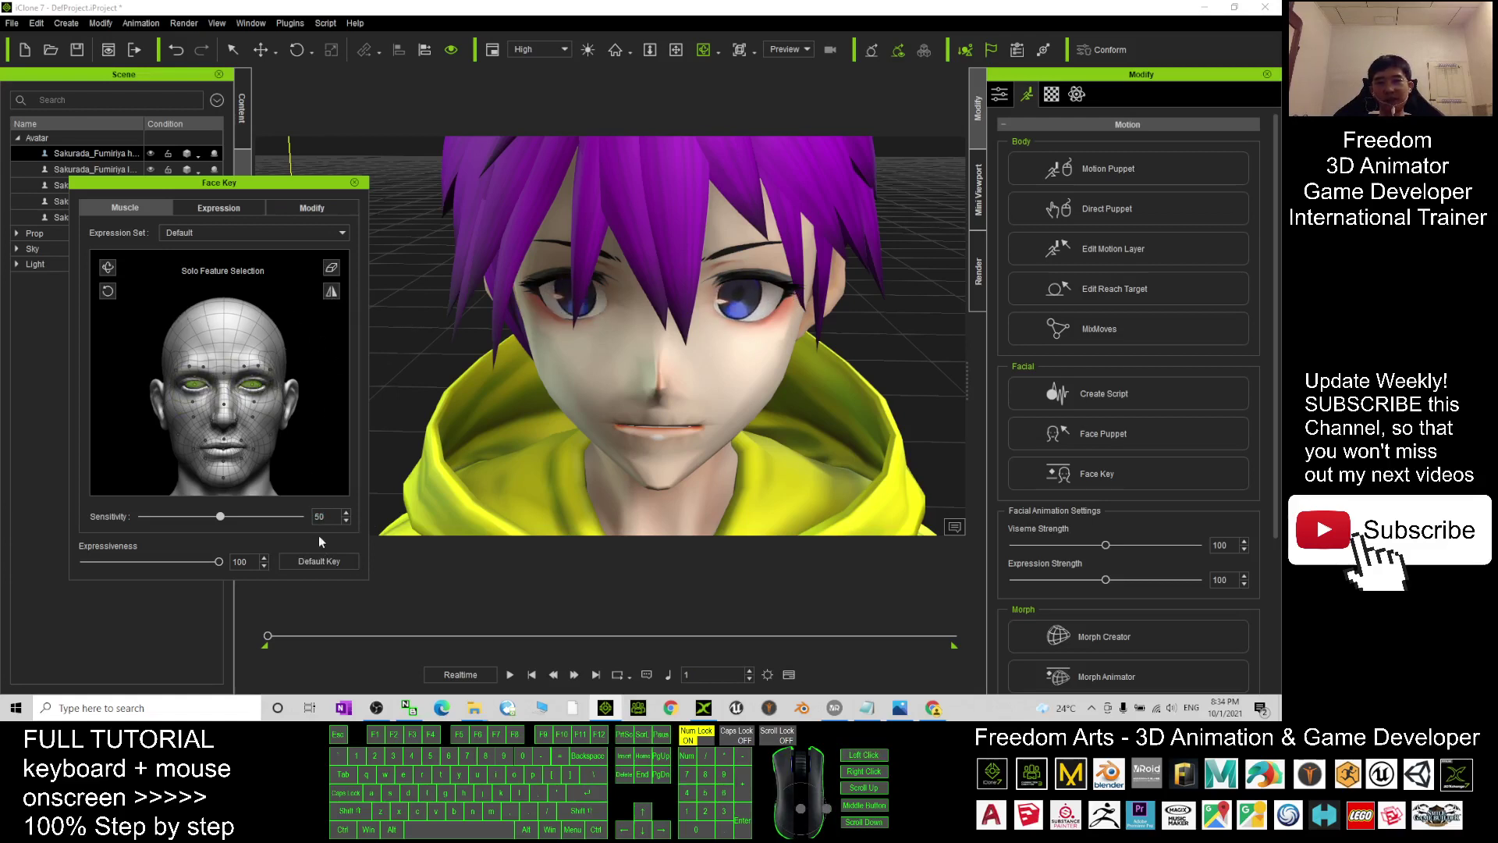
Try moving both inner eyebrows with the Face Key muscle controls, restore the default key, and close the Face Key editor
click(256, 367)
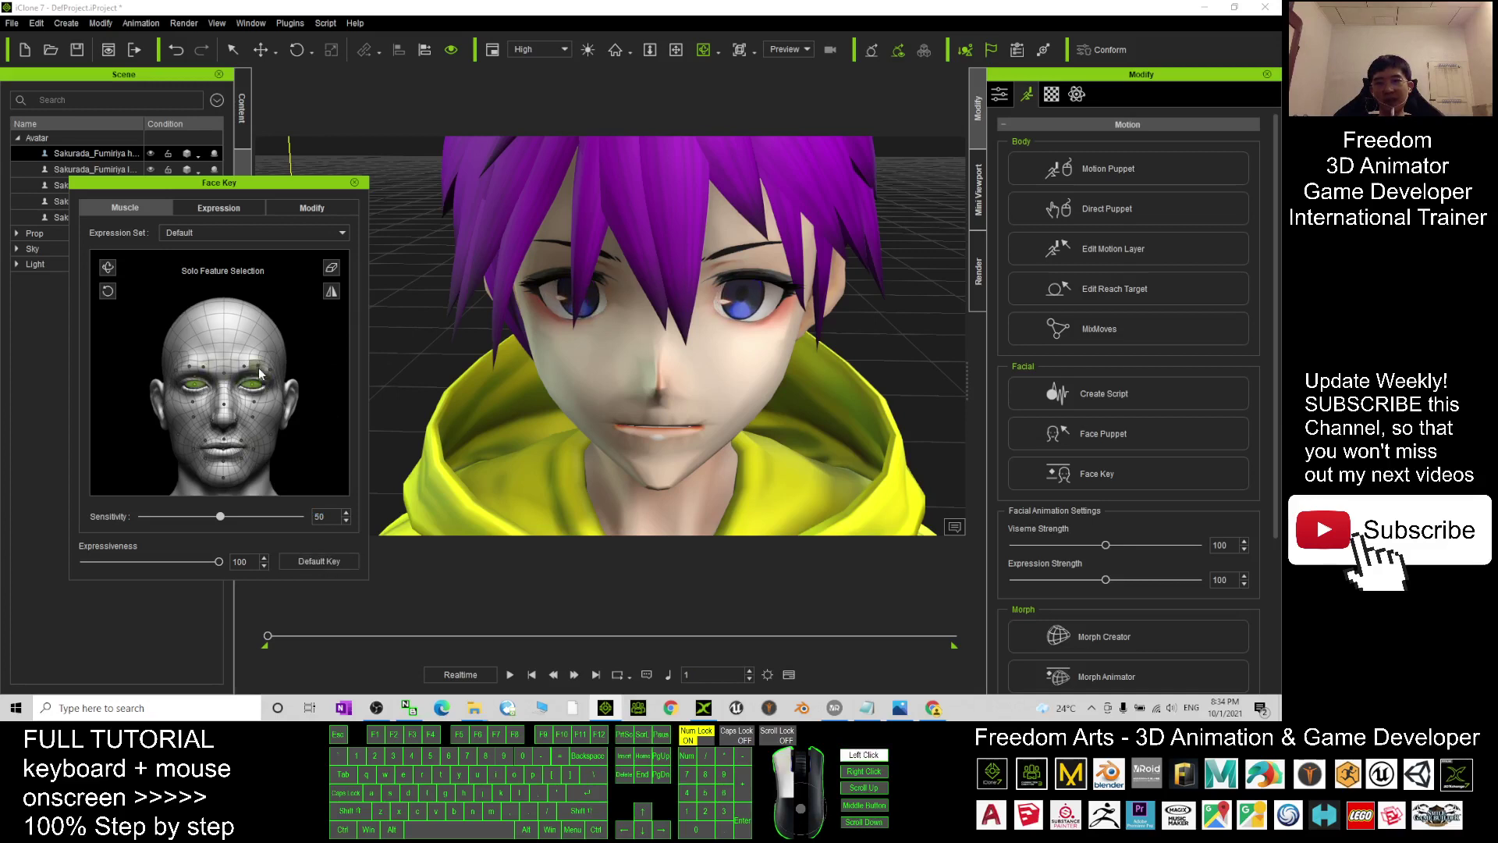
click(202, 366)
drag(309, 344, 325, 383)
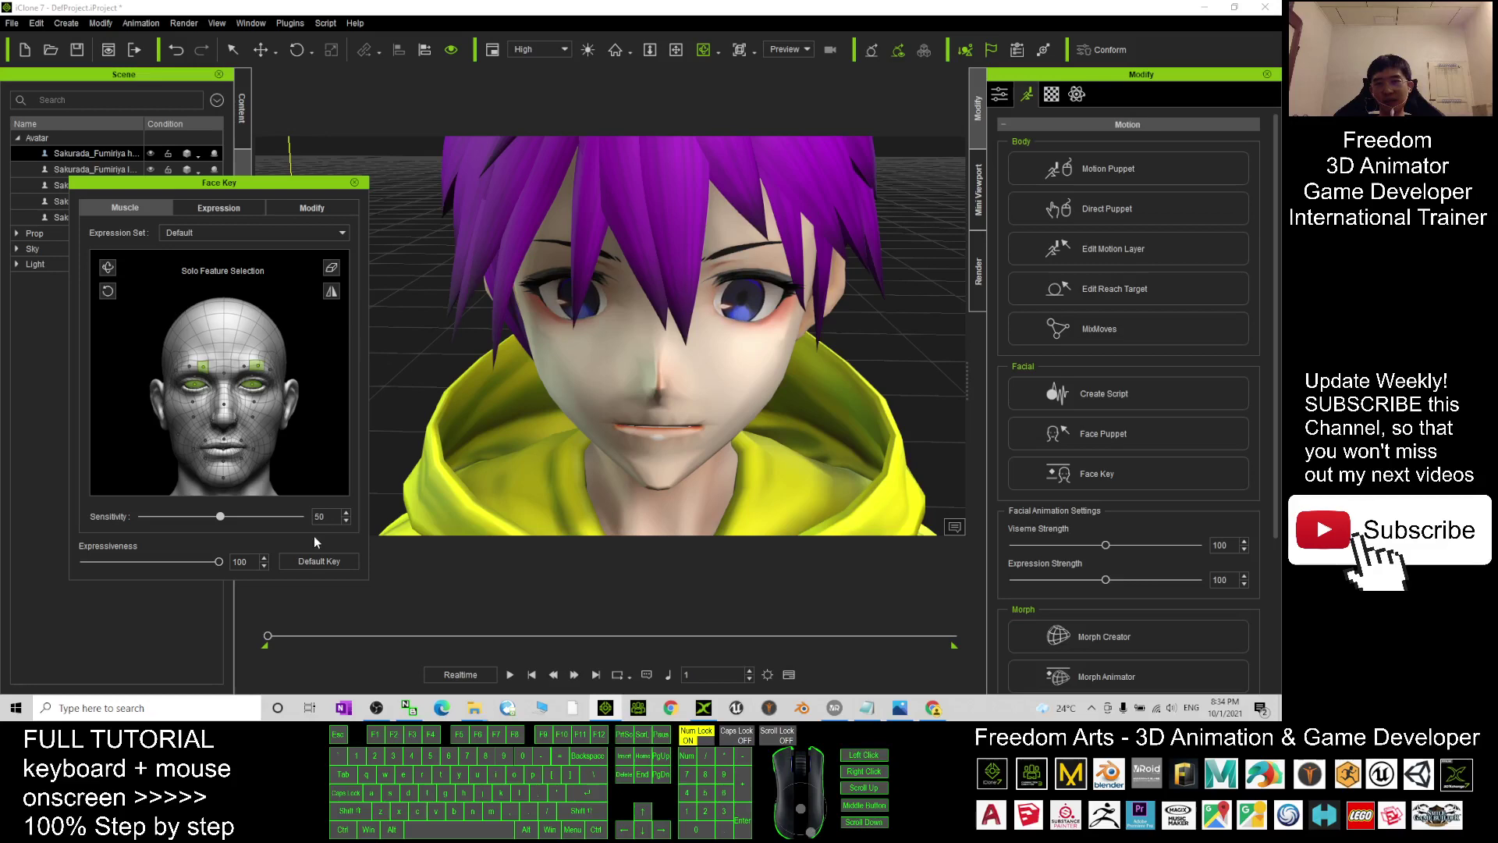
click(331, 561)
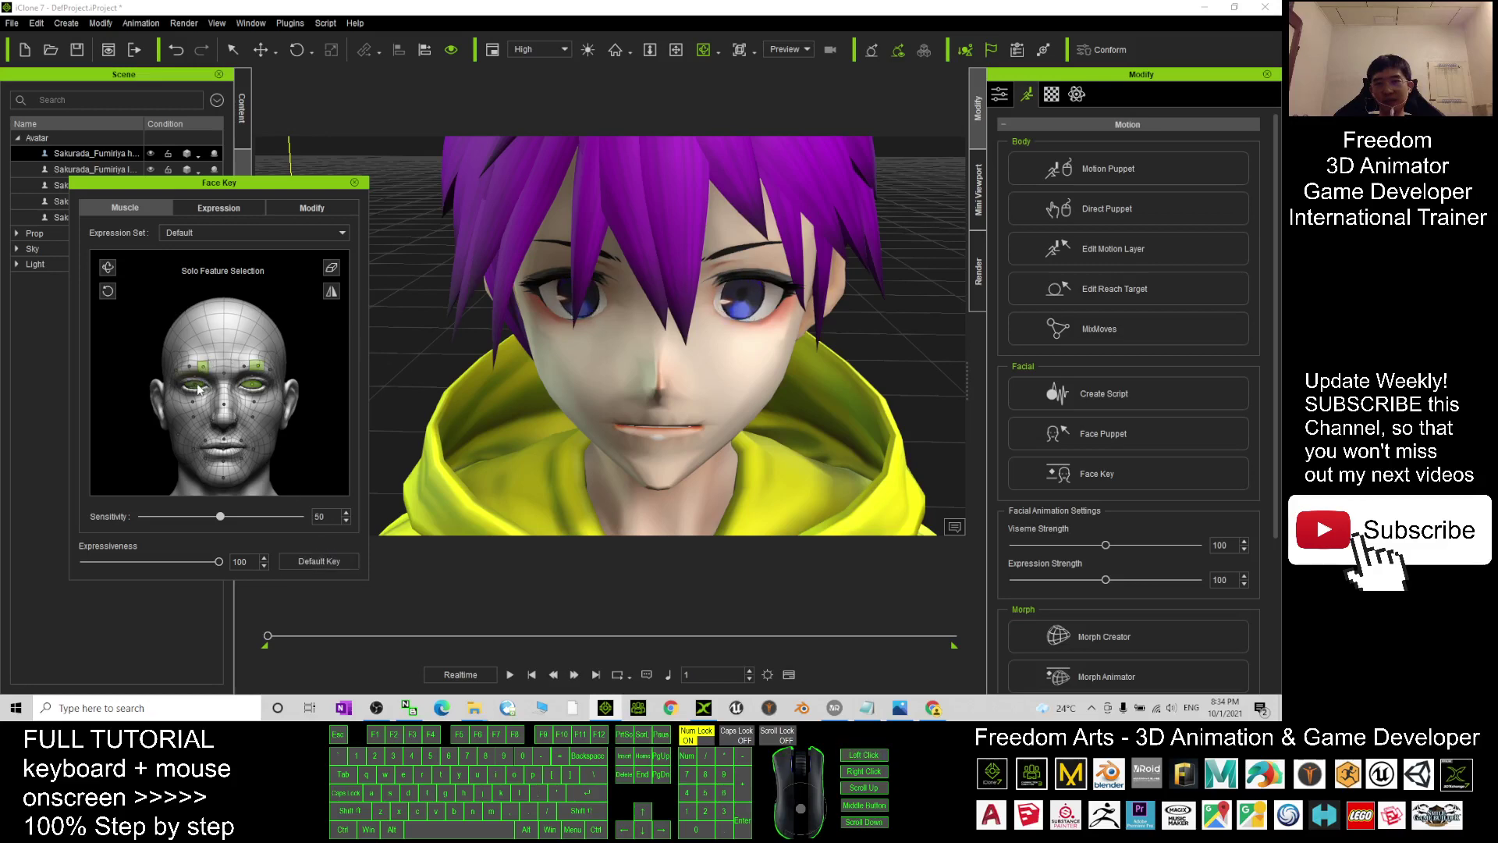
click(254, 393)
scroll(751, 306, down, 5)
click(354, 184)
Open the Morph Animator for the hoodie avatar and place it beside a close-up of the face
scroll(717, 292, up, 3)
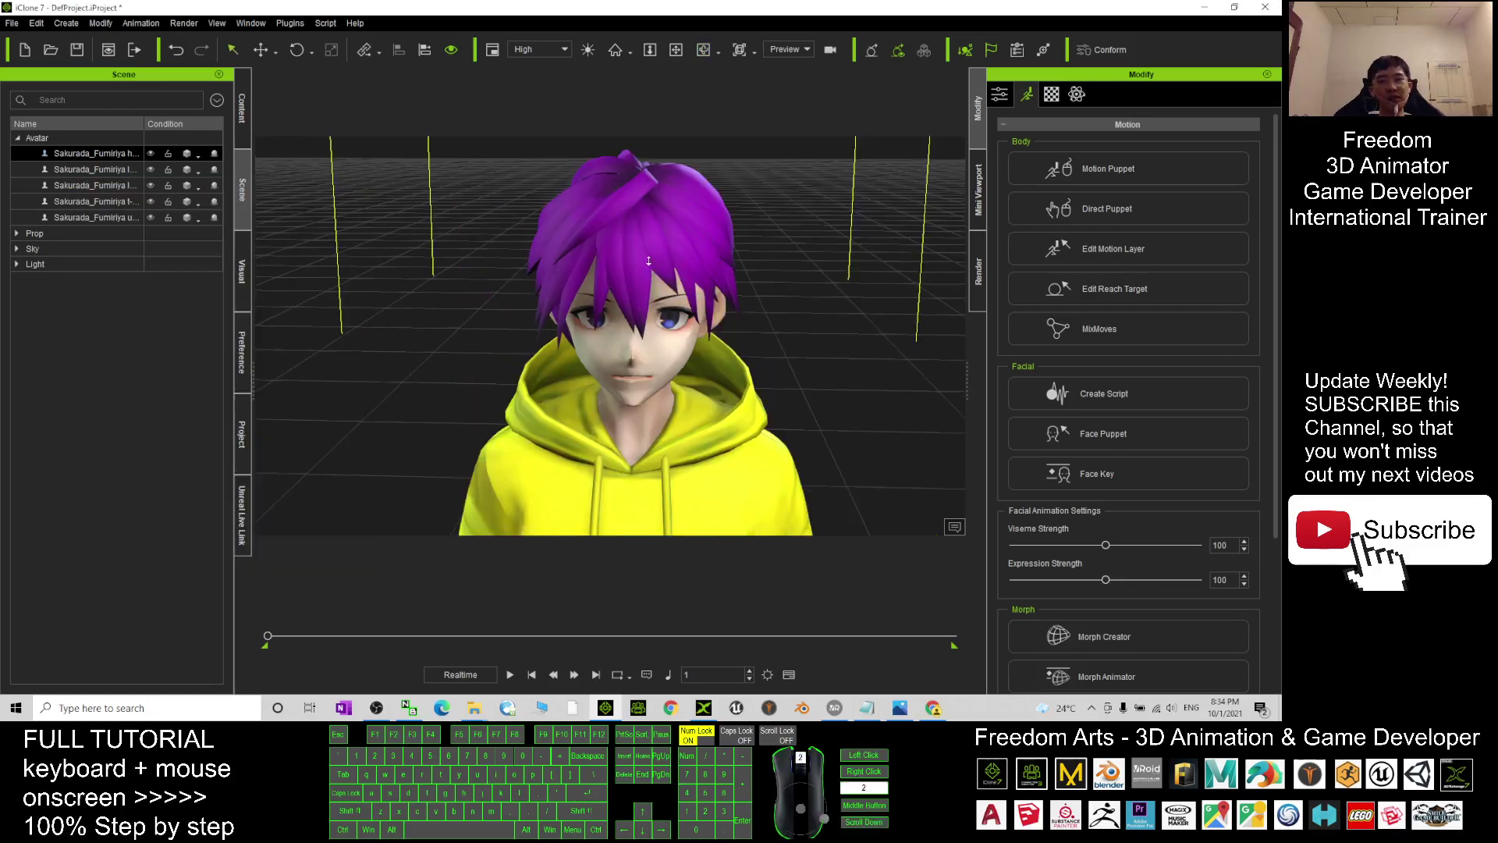
key(c)
drag(717, 292, 803, 299)
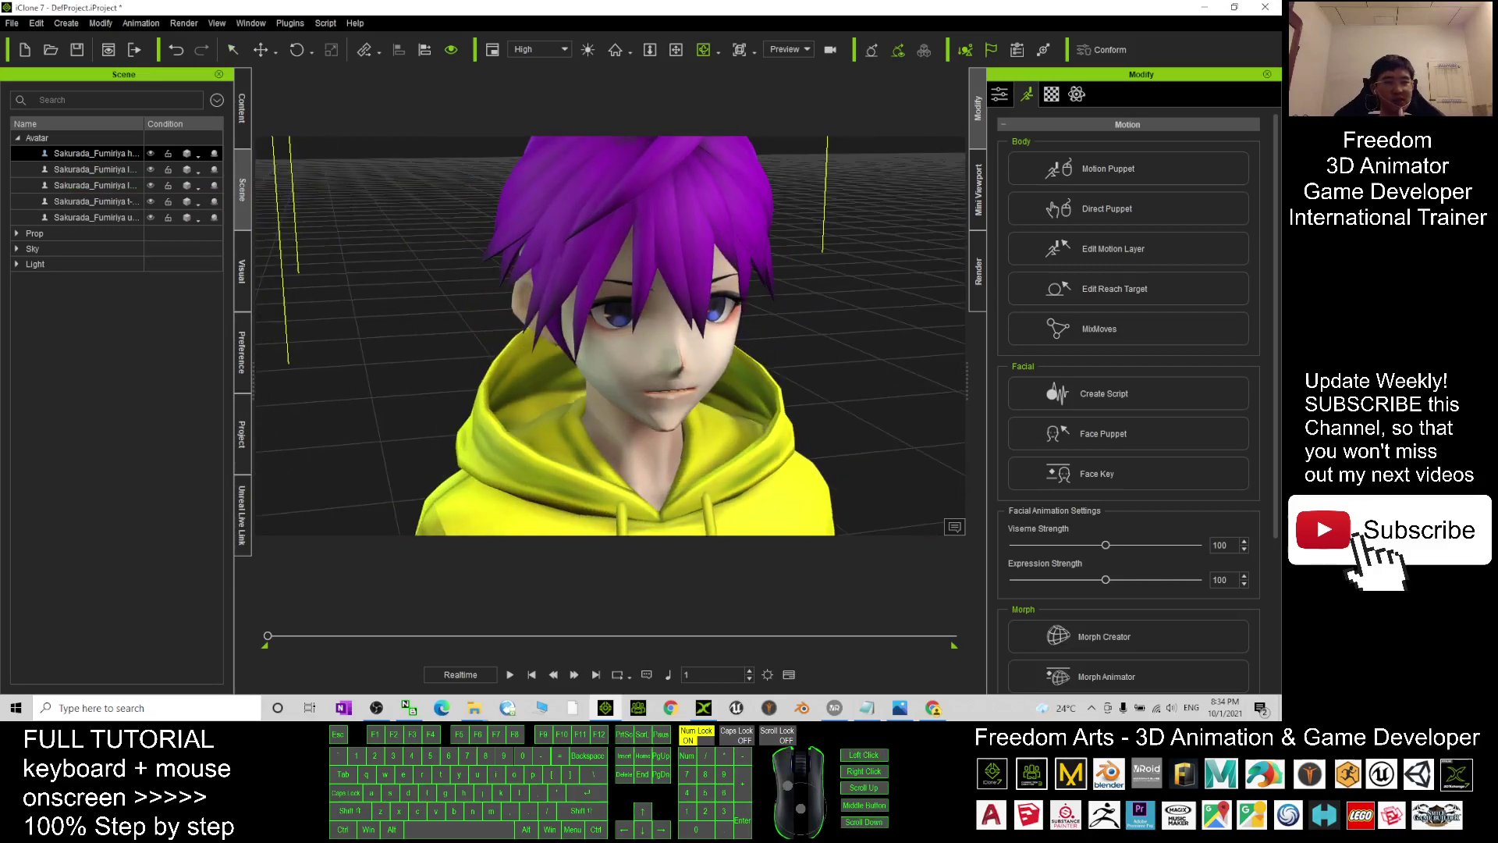
click(1129, 679)
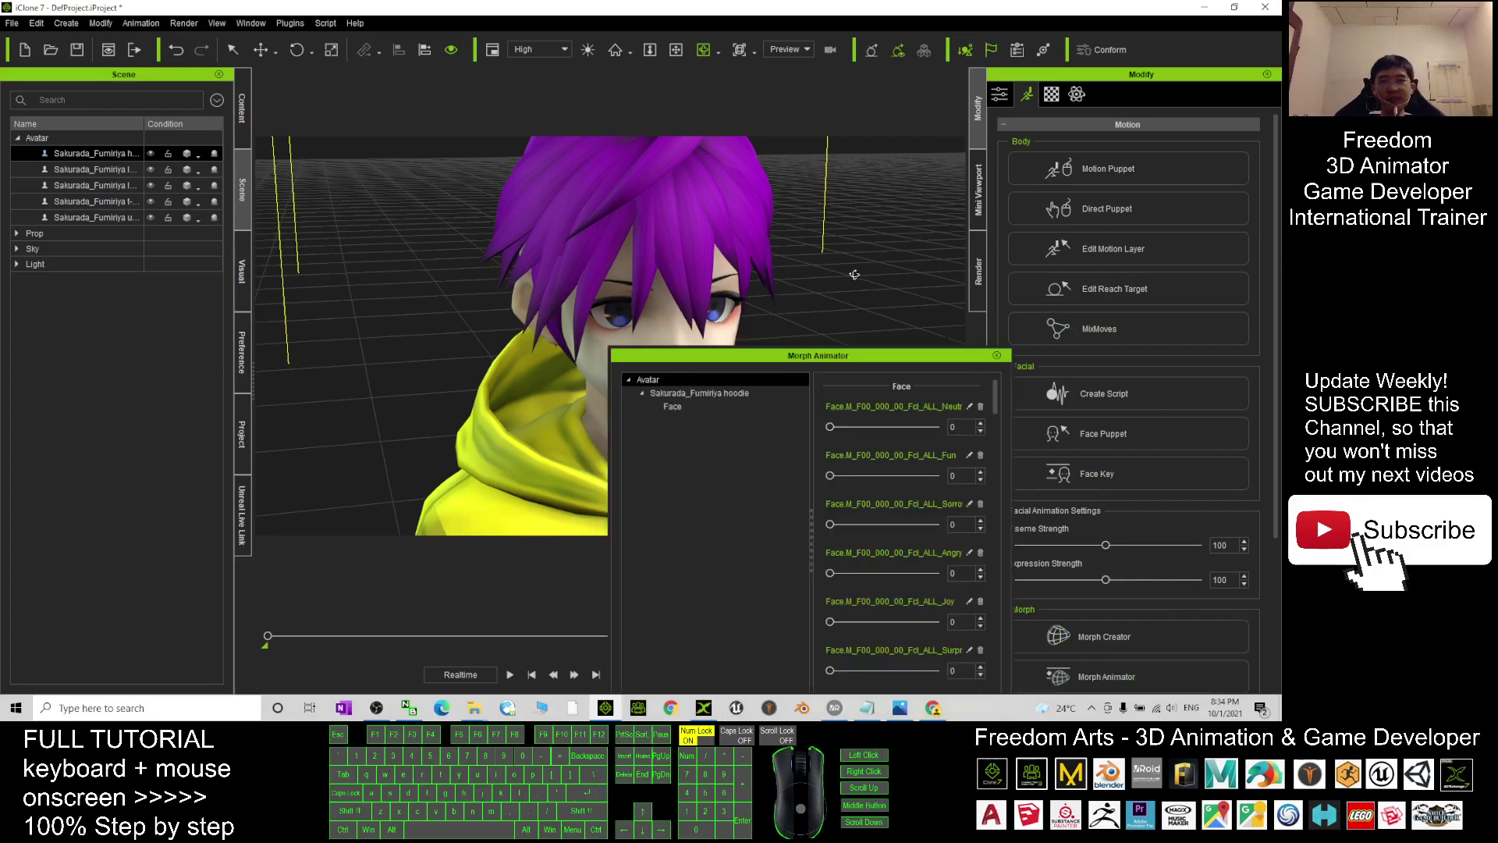
drag(914, 358, 1133, 175)
scroll(668, 263, up, 3)
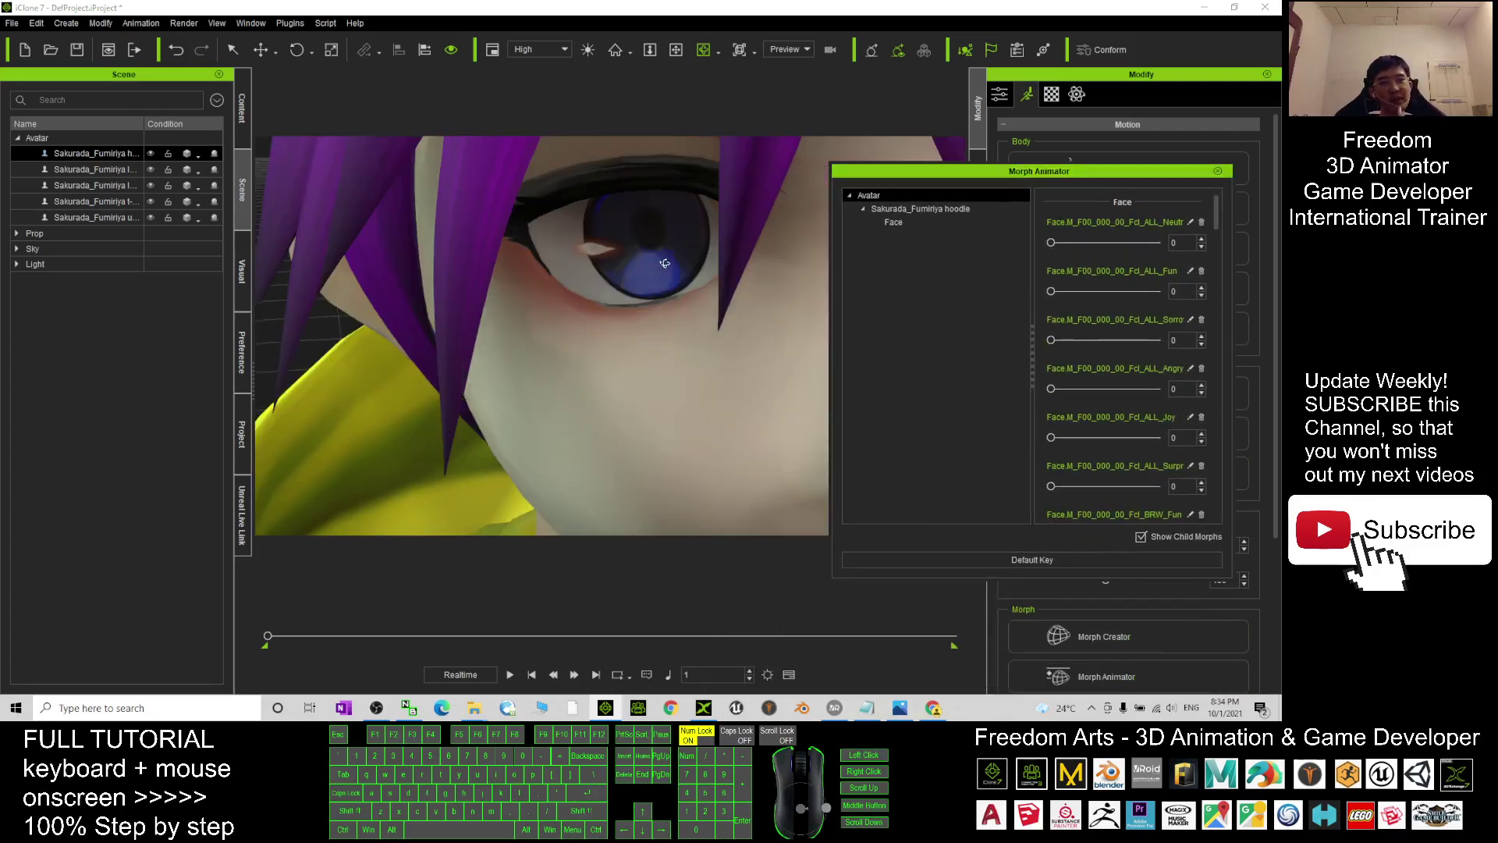
scroll(681, 263, down, 1)
drag(682, 263, 593, 411)
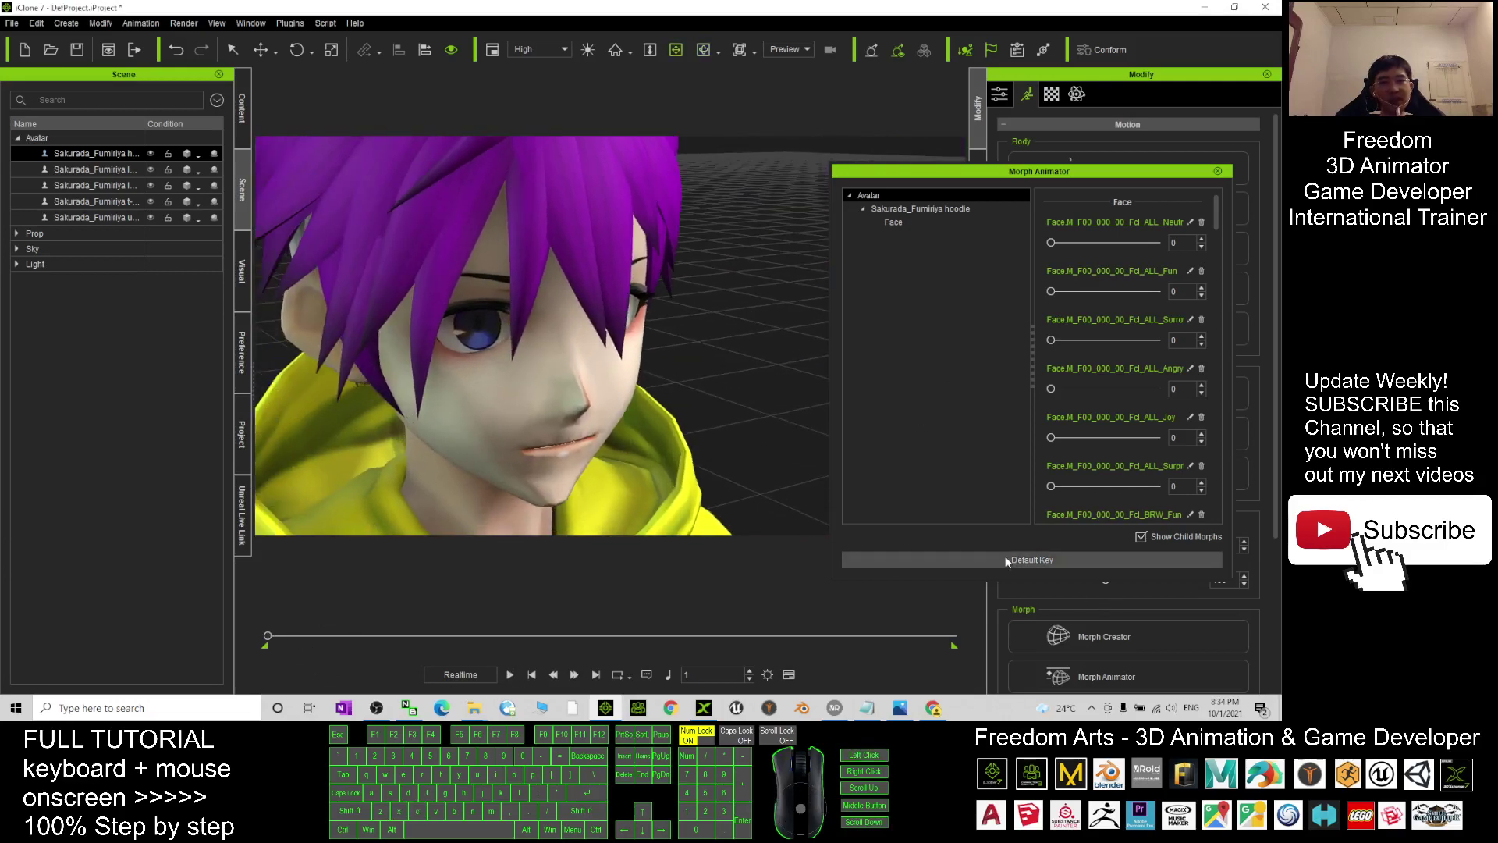
Key the face's Fcl_ALL_Fun morph at 100 on frame 72 and a default key on frame 134
click(512, 676)
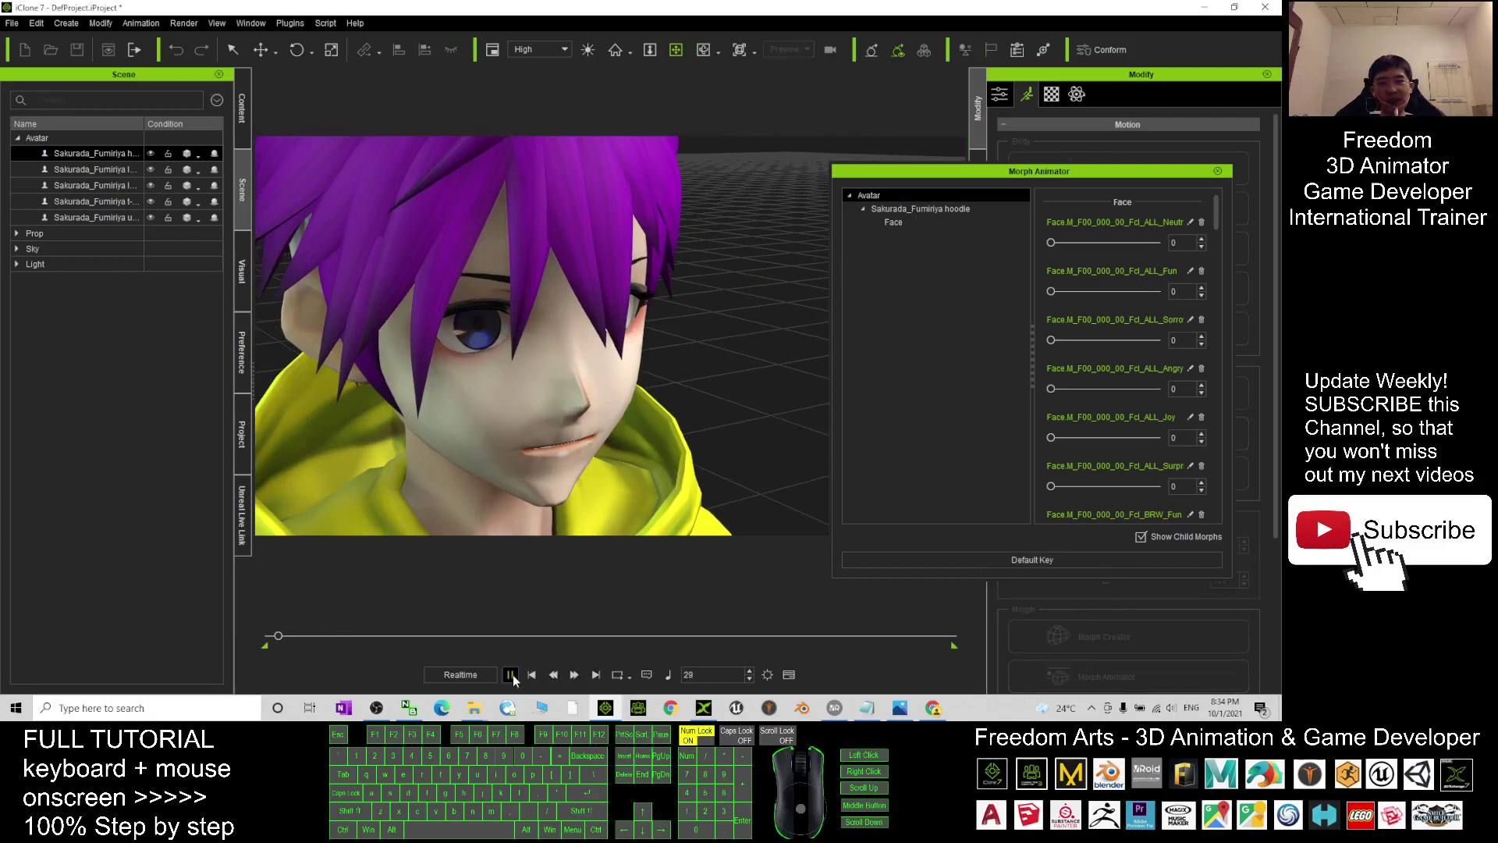
click(512, 676)
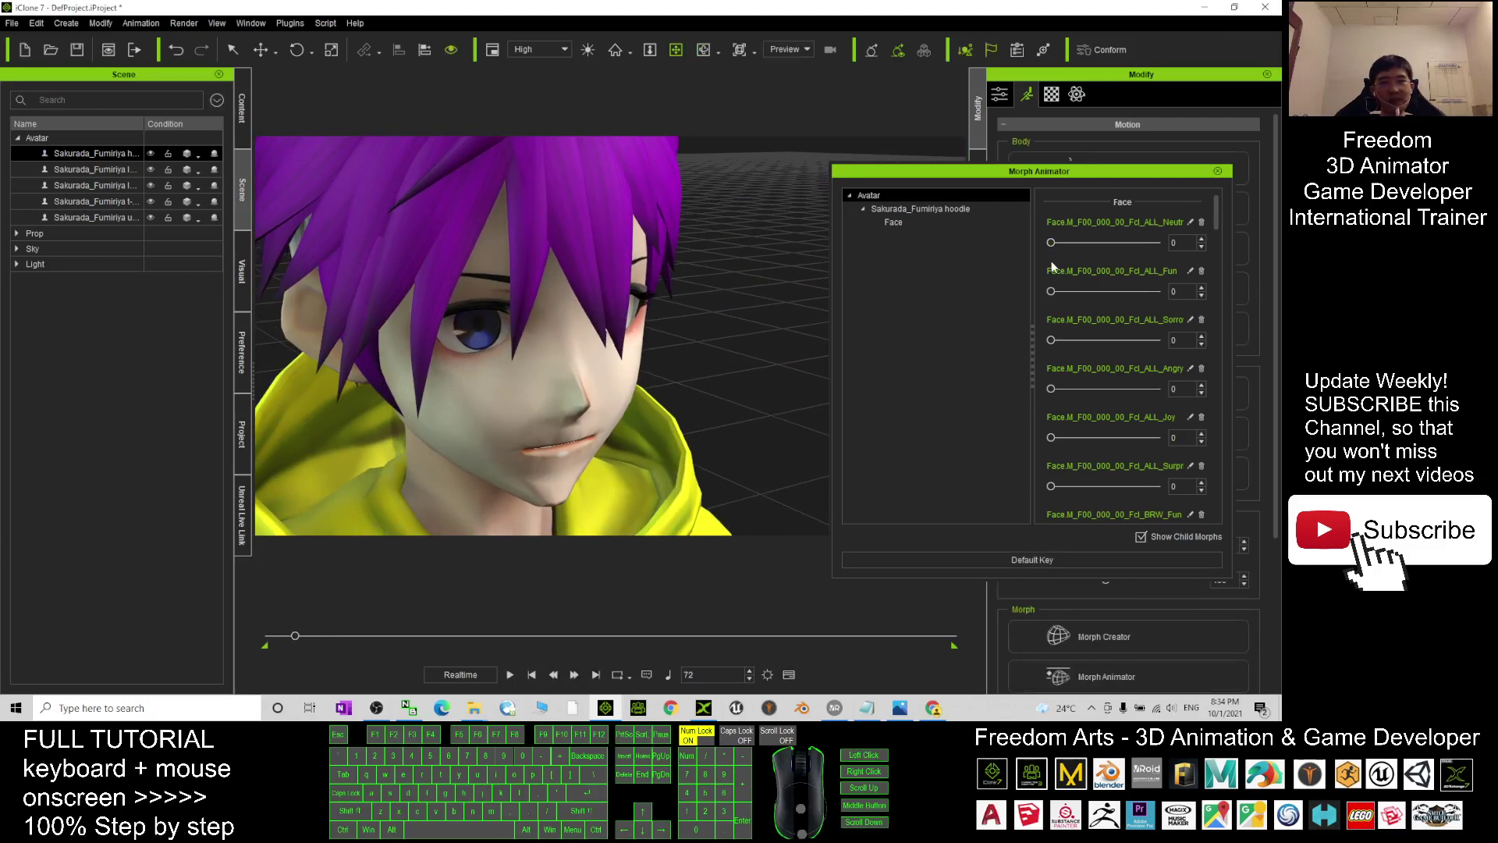
drag(1051, 291, 1163, 291)
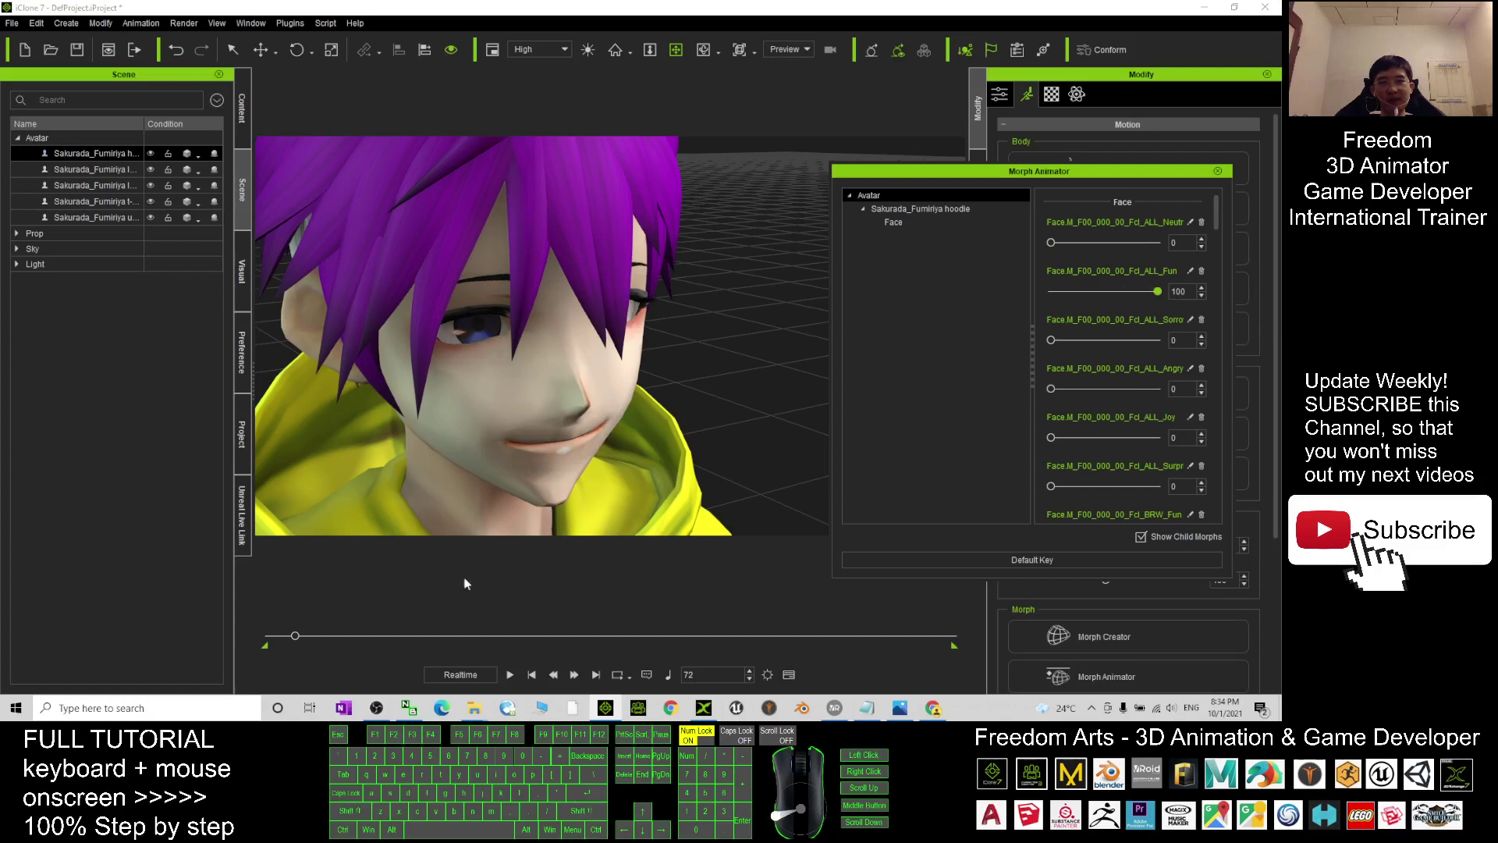
click(510, 675)
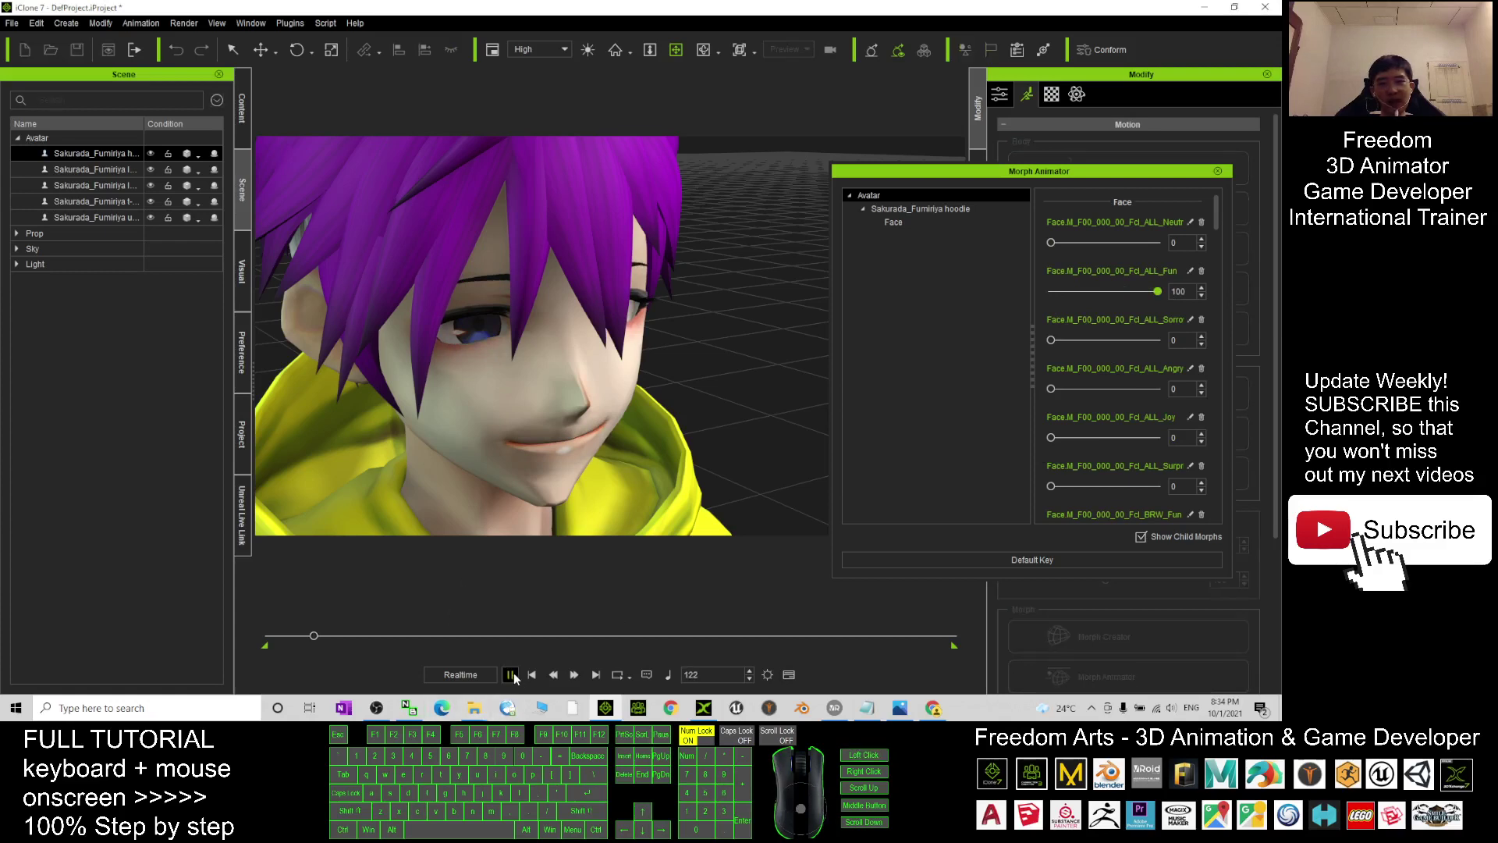
click(975, 558)
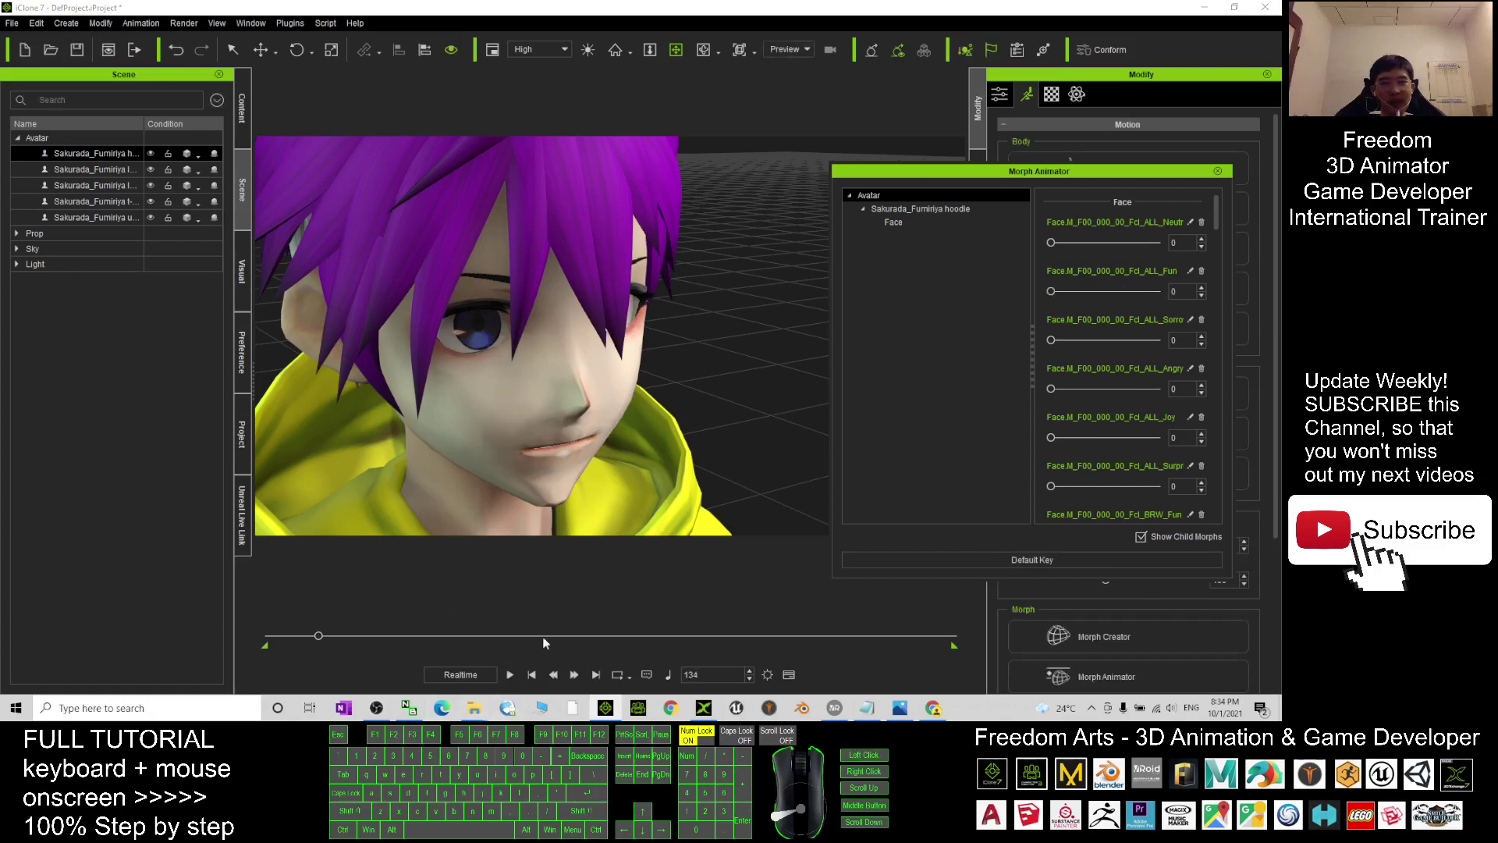
Play further along the timeline, key the Fcl_ALL_Angry morph at 100, and advance to frame 287
click(508, 678)
click(509, 676)
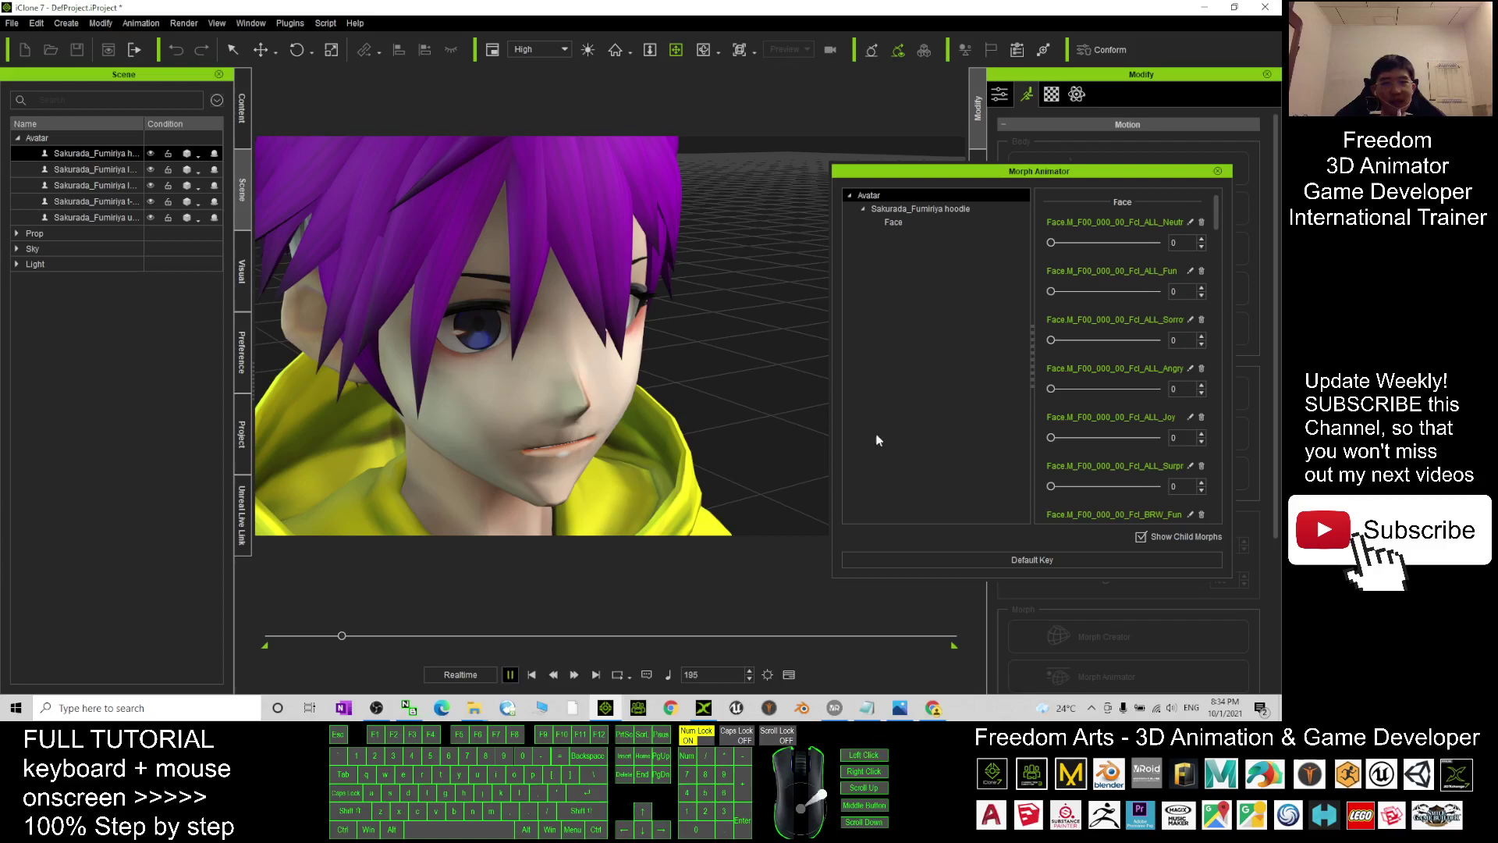
drag(1052, 388, 1217, 390)
click(511, 675)
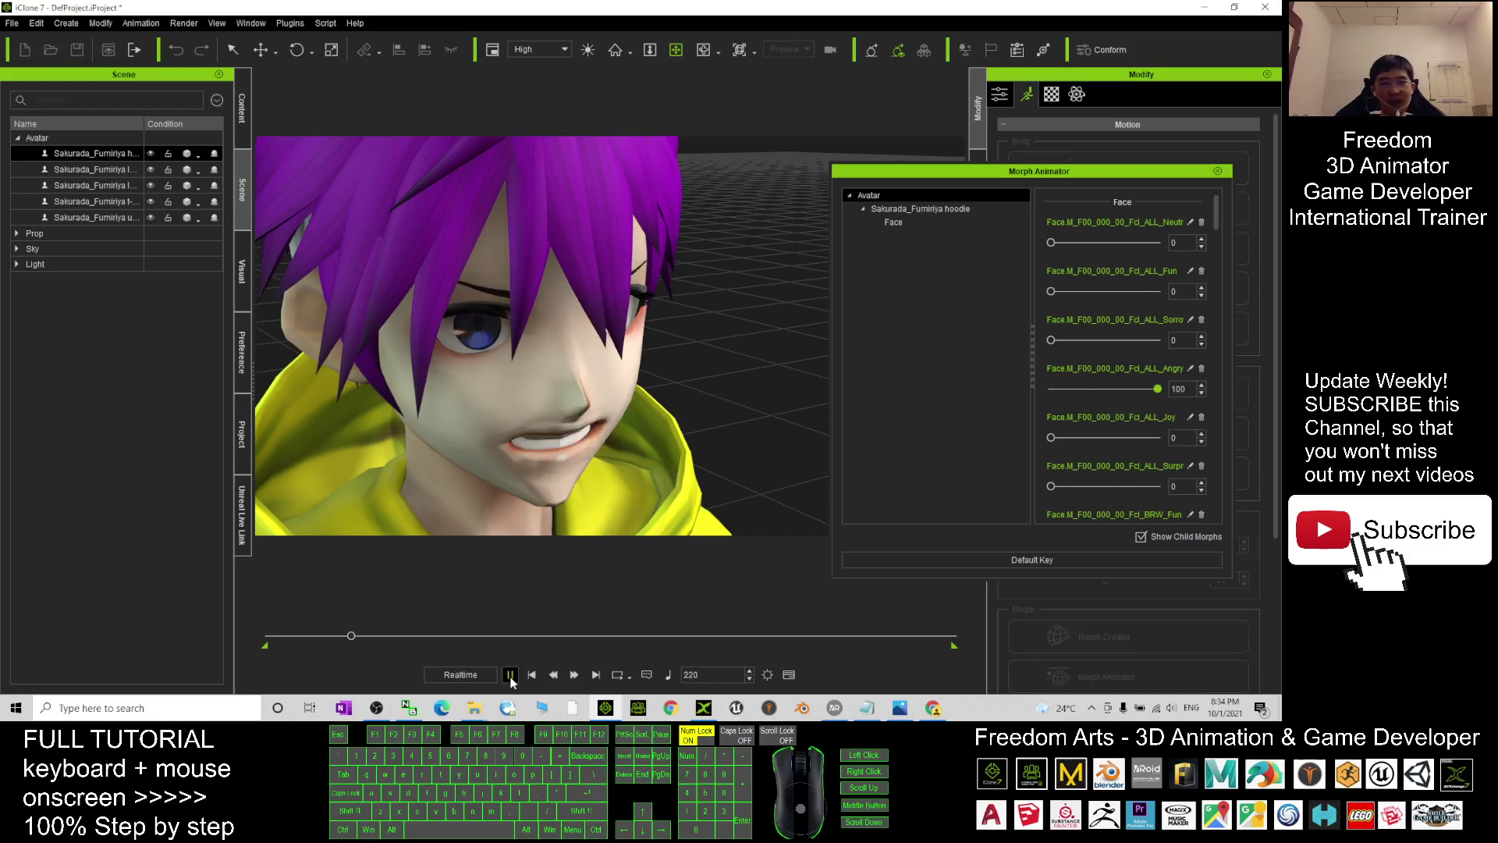
click(510, 675)
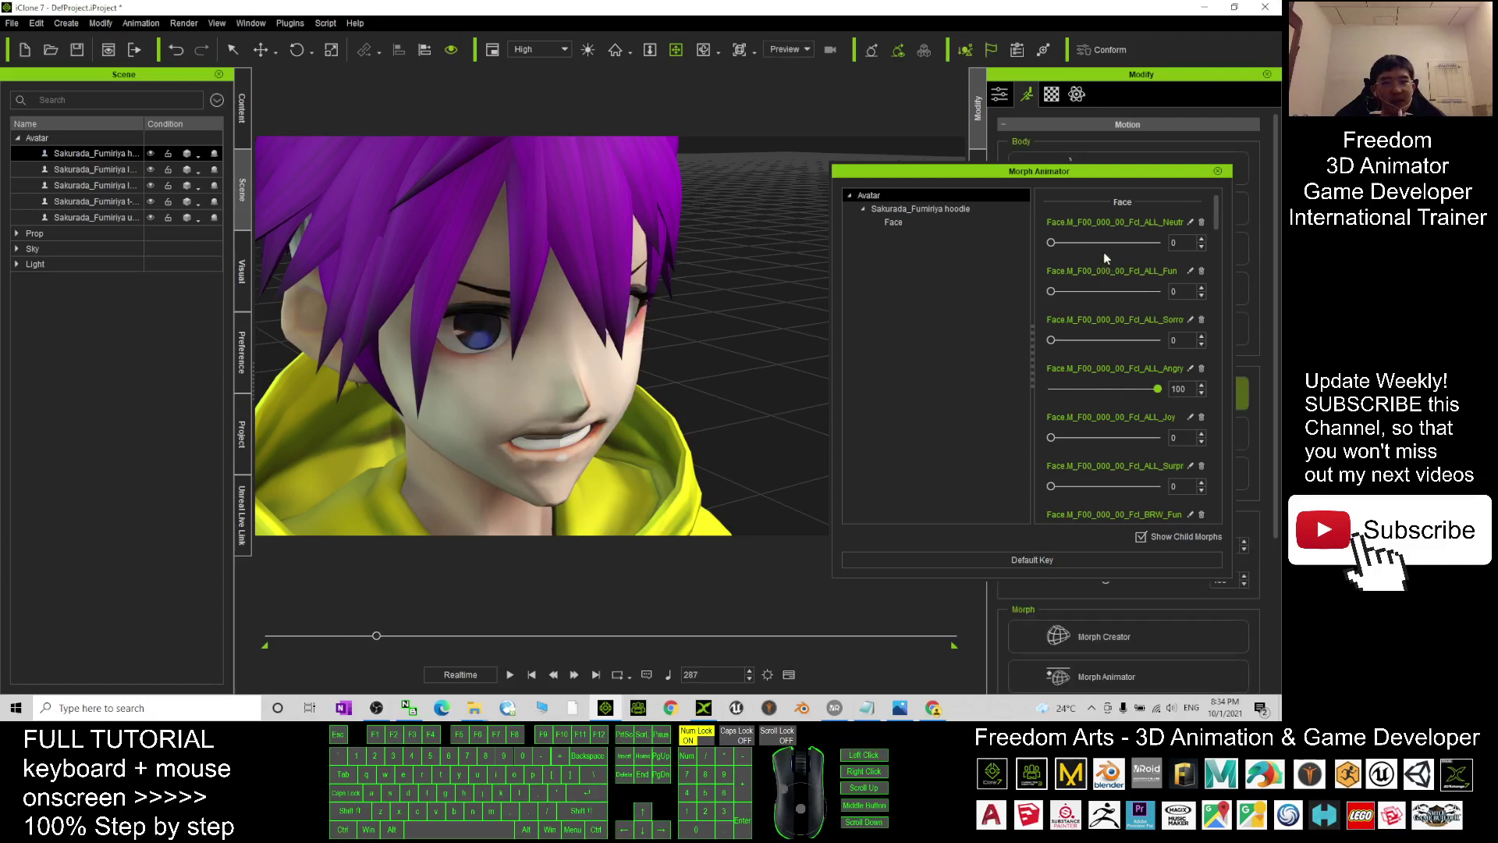
At frame 287, set the Angry morph to 0 and the Neutral morph to 100, and close the Morph Animator
drag(1159, 395, 966, 398)
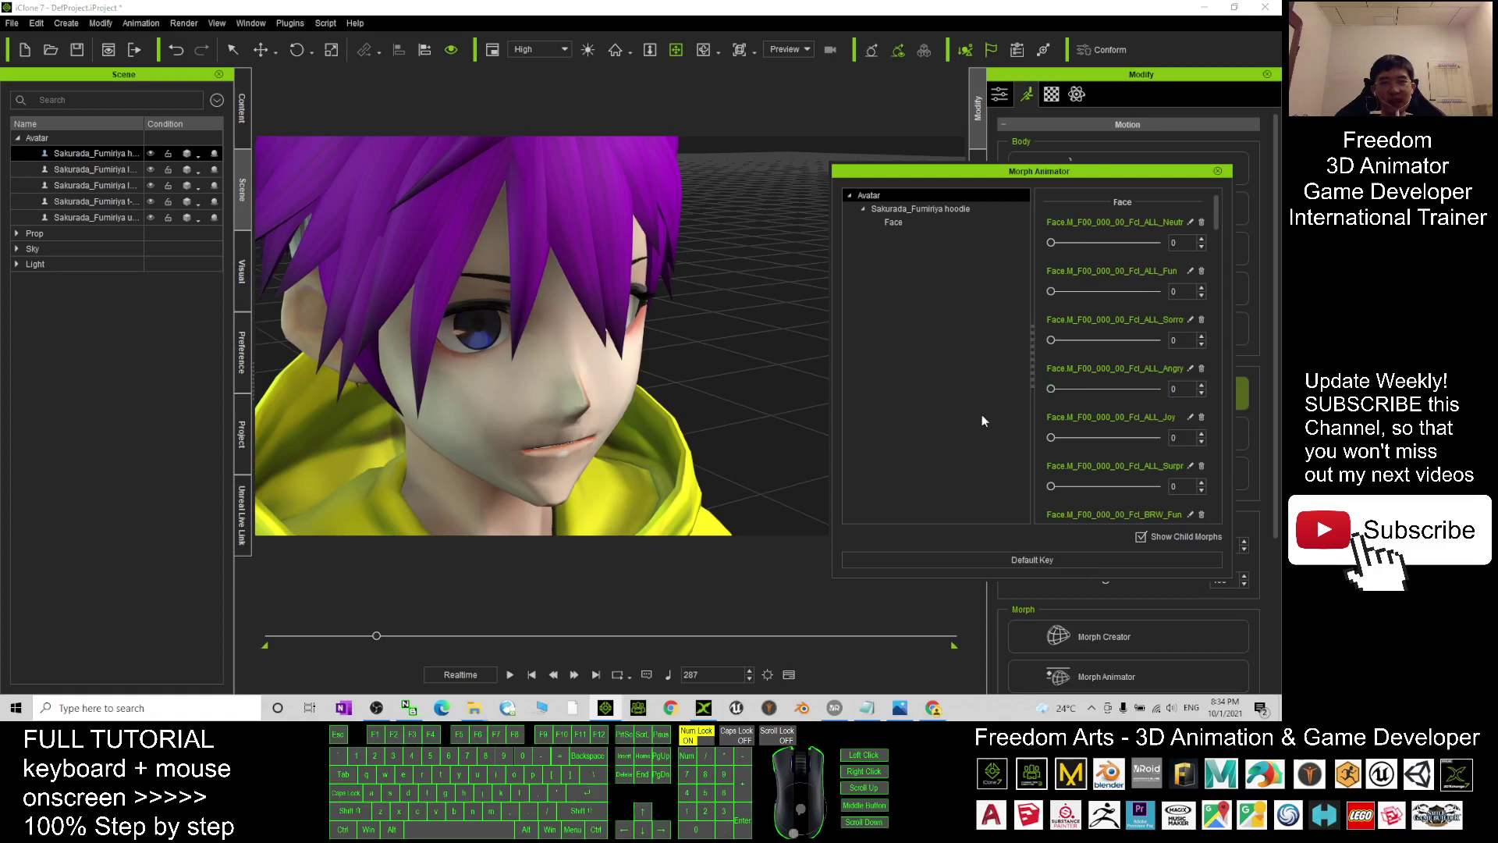
drag(1051, 243, 1158, 243)
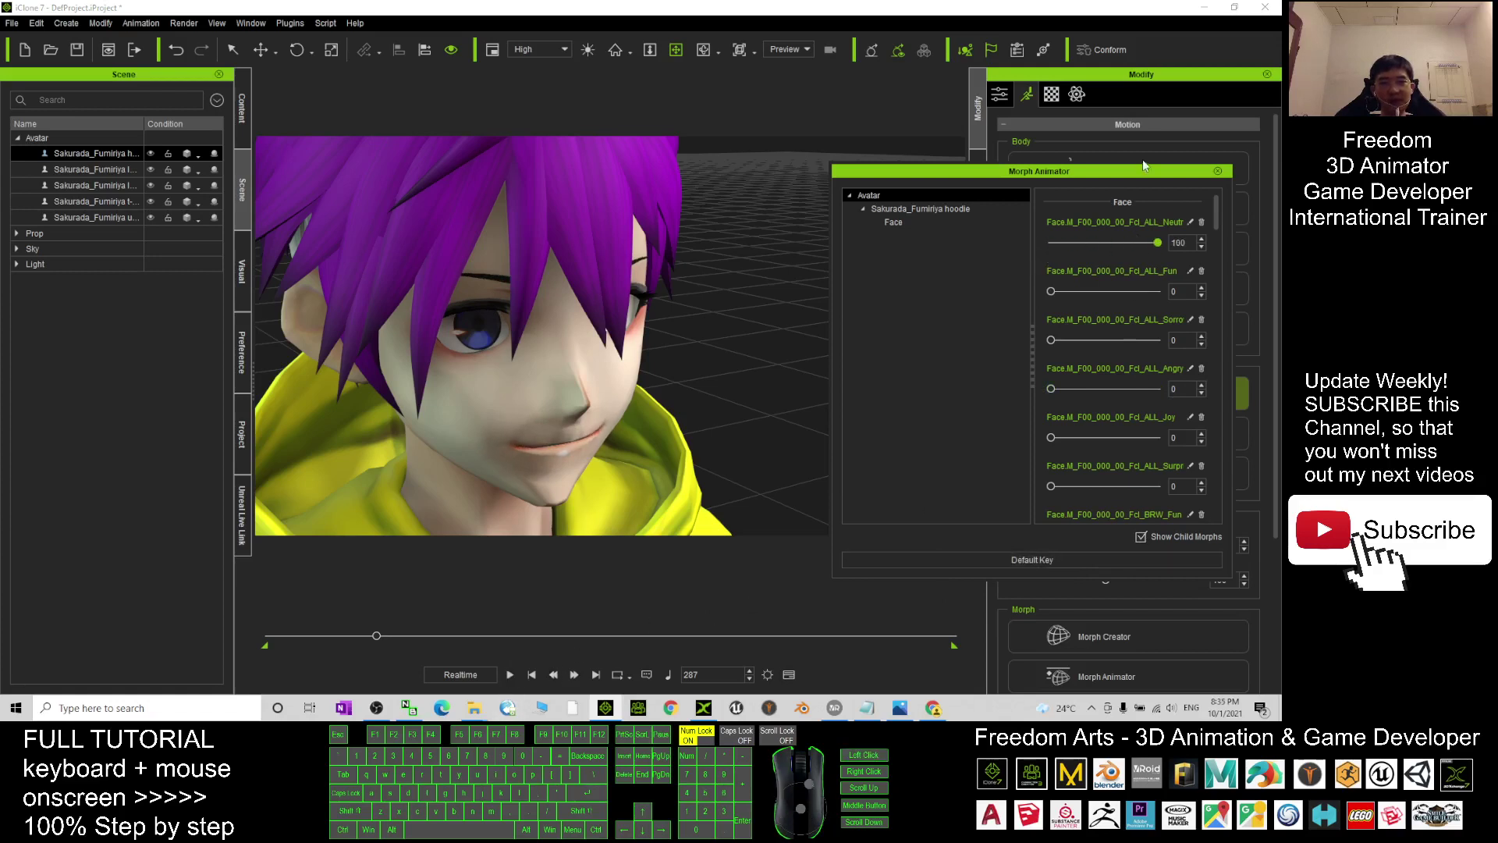
click(1218, 171)
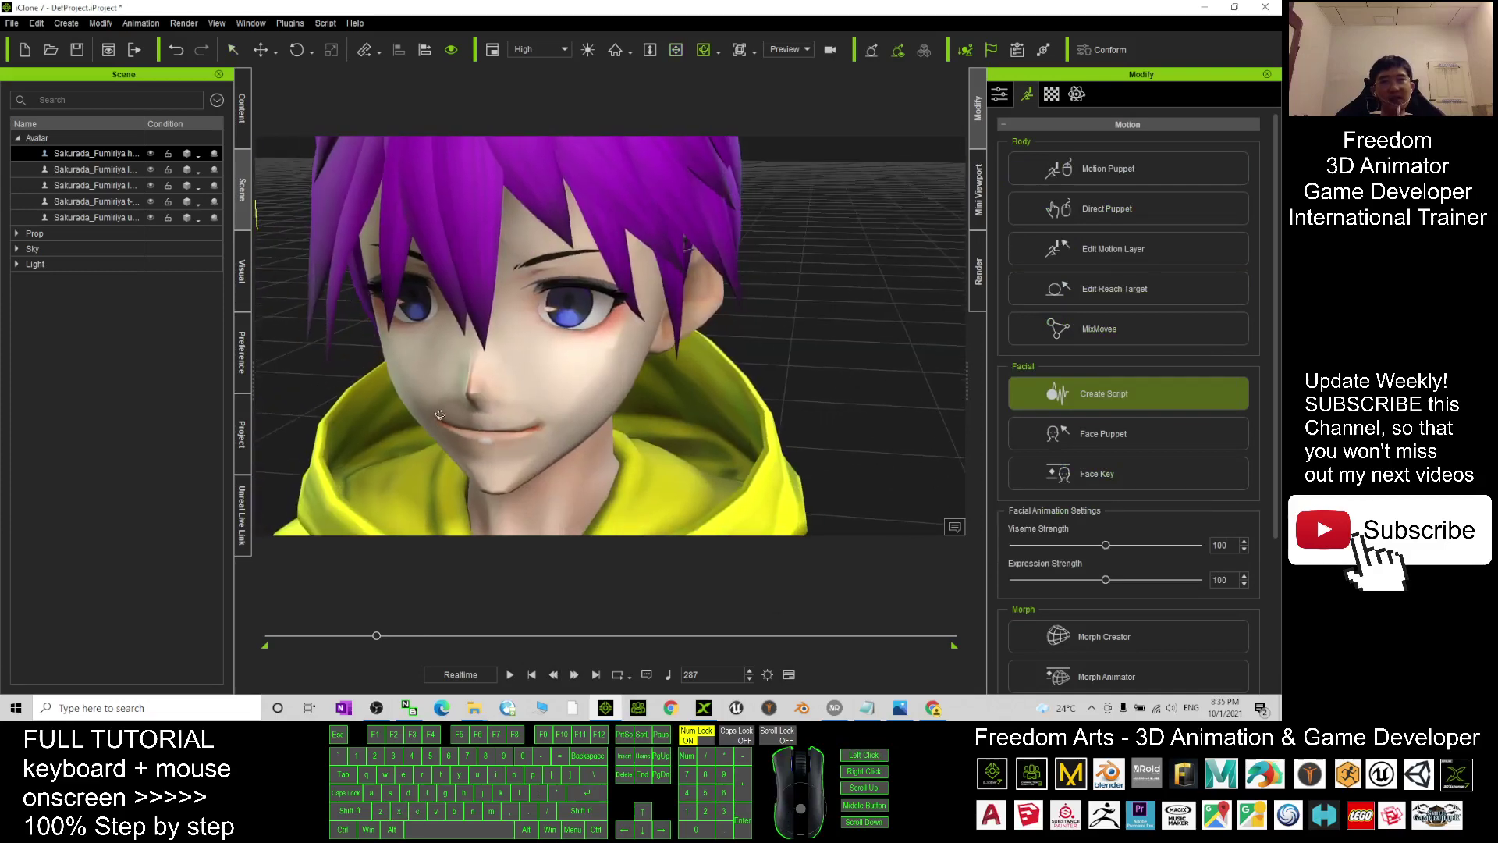
Play back the facial morph animation twice, reviewing the avatar's changing expressions from different angles, and return to the first frame
click(509, 675)
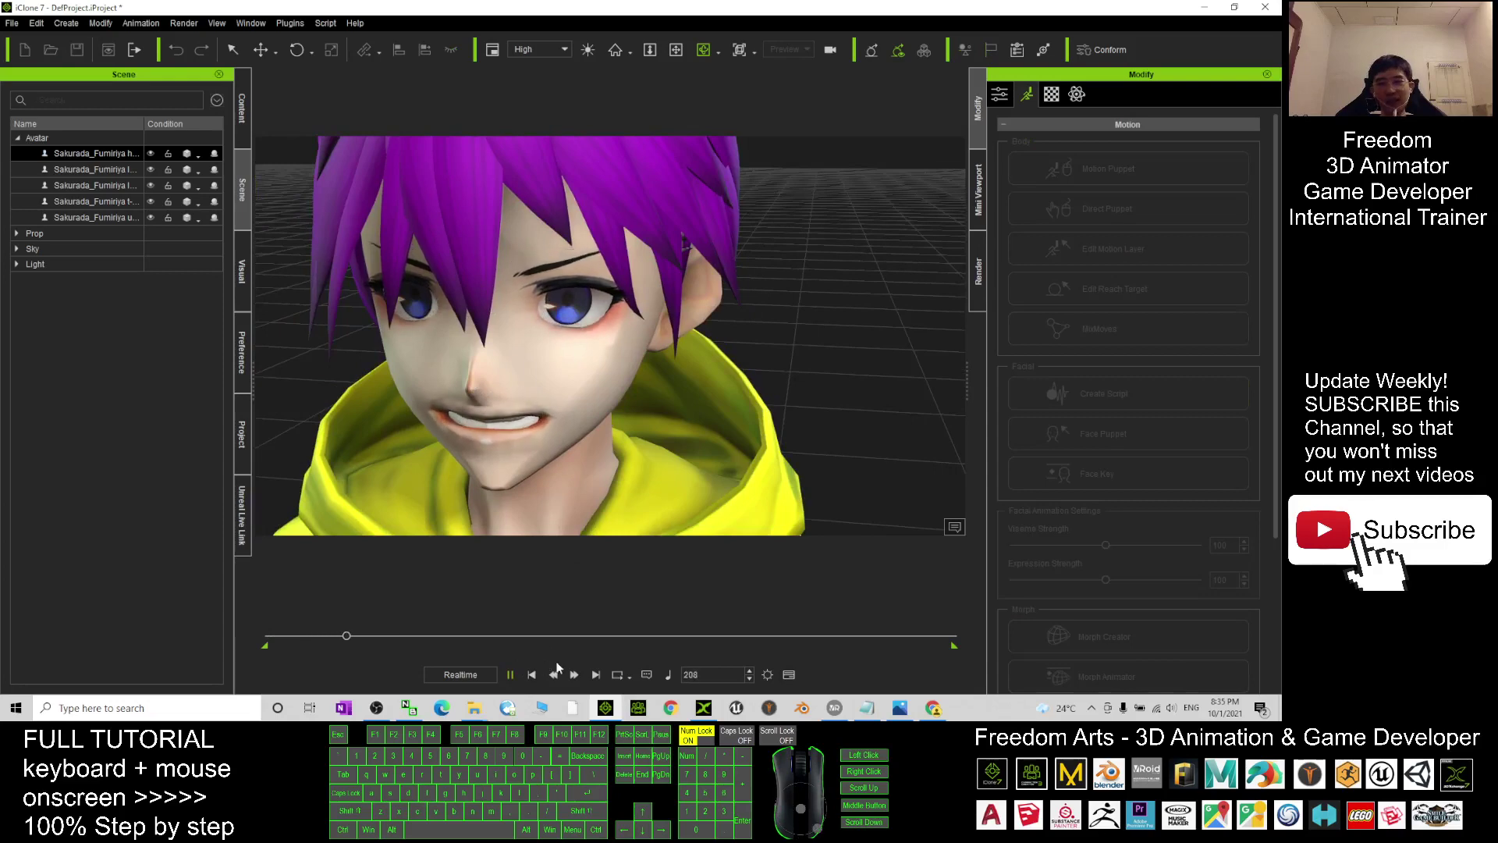
click(532, 676)
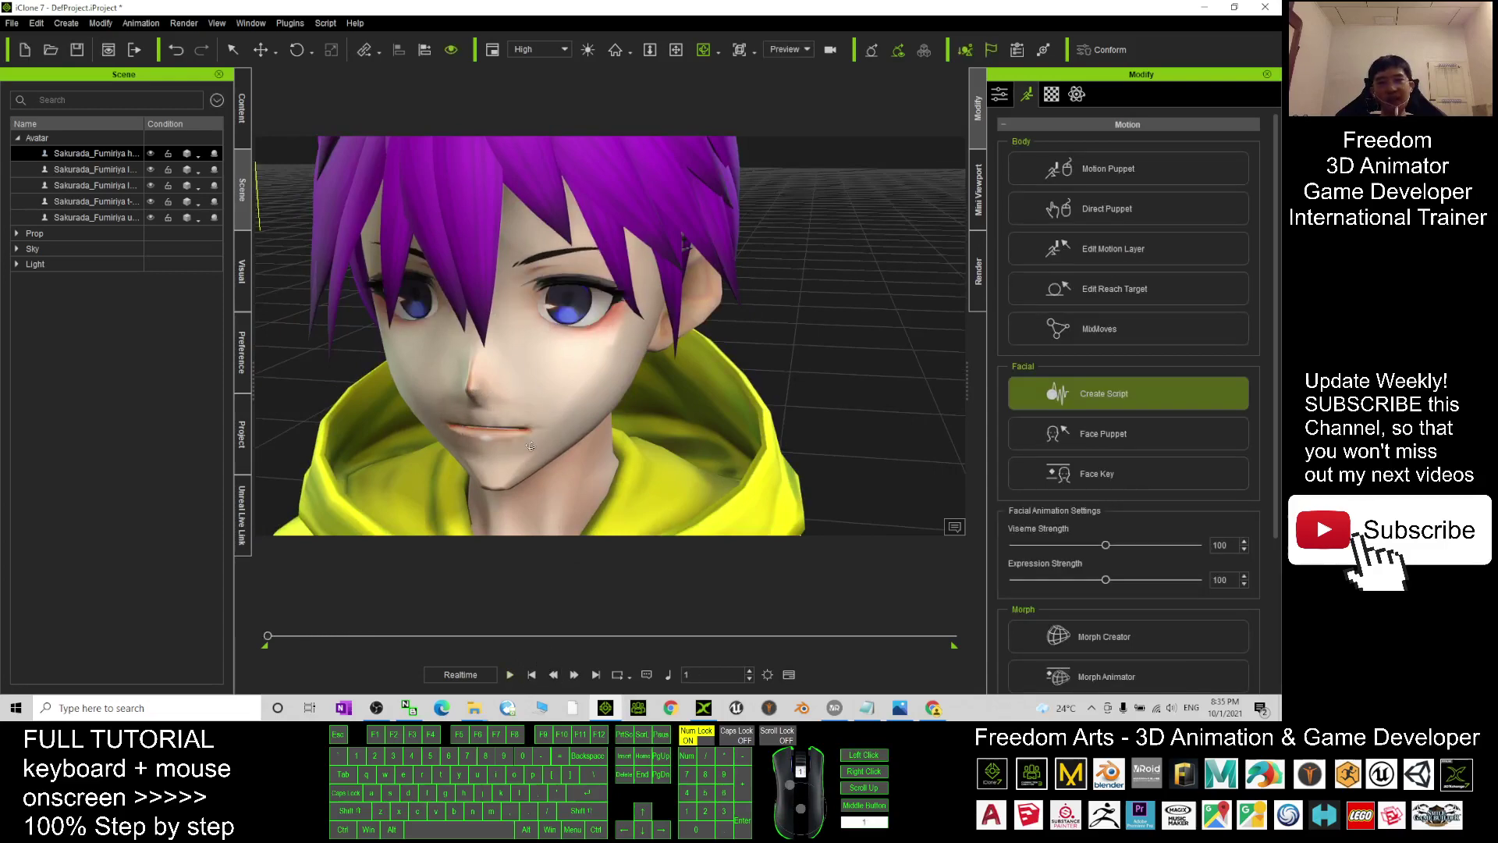
scroll(452, 414, down, 5)
key(x)
key(c)
drag(438, 414, 628, 408)
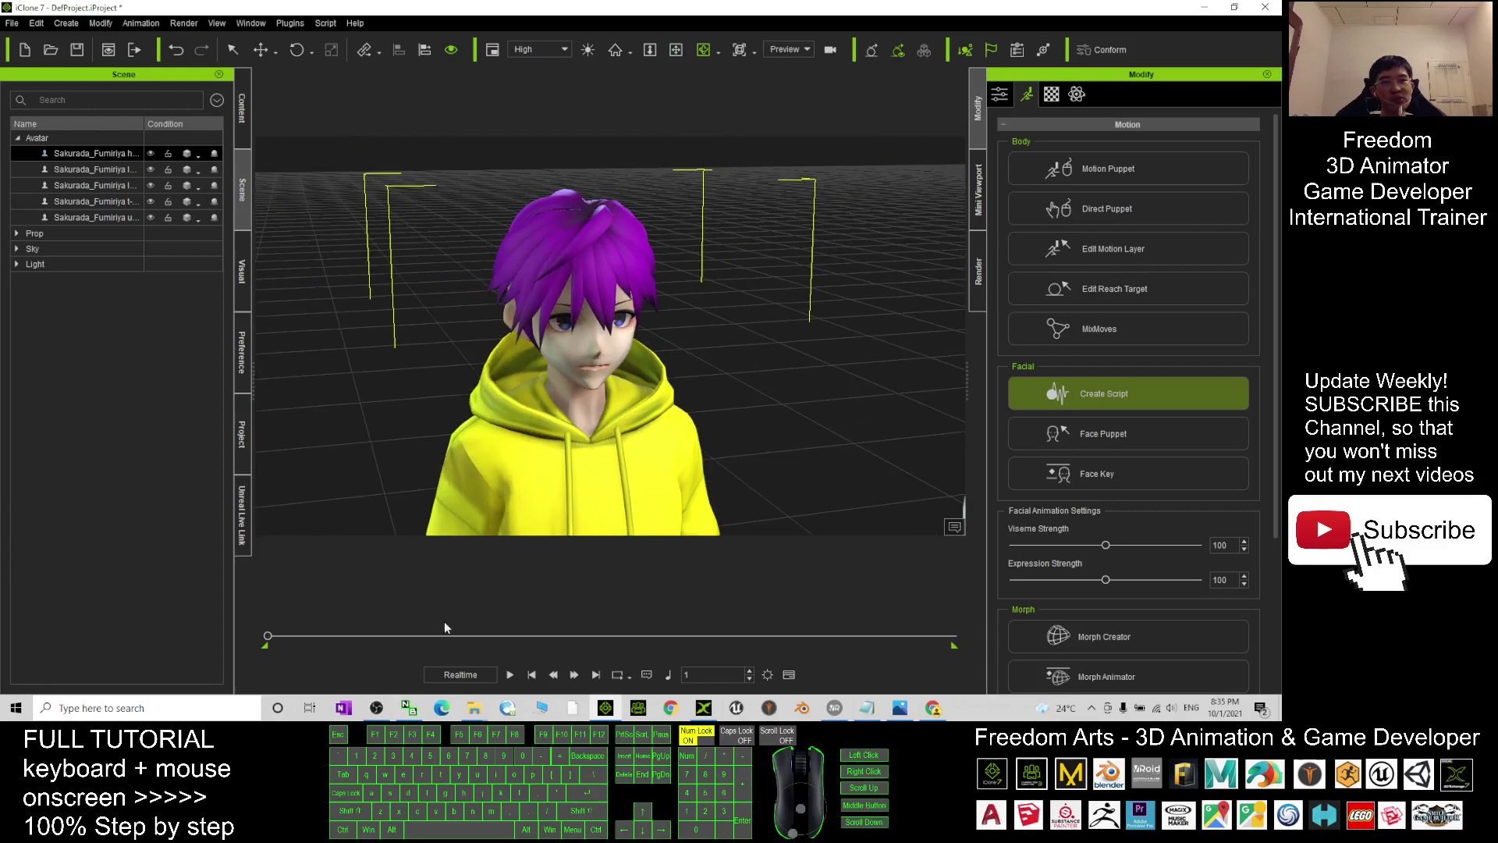
click(512, 674)
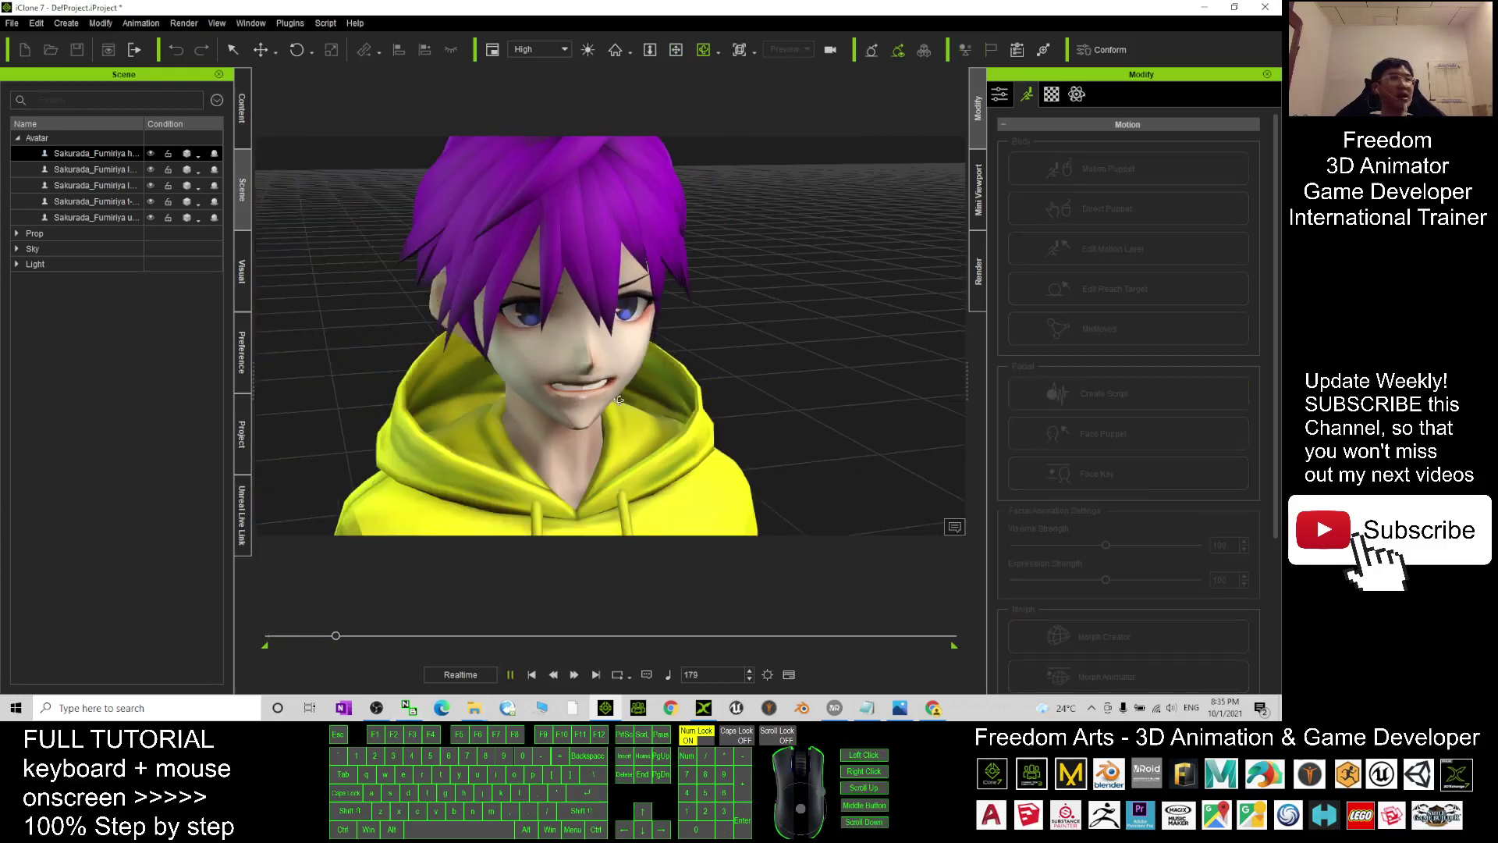
click(531, 675)
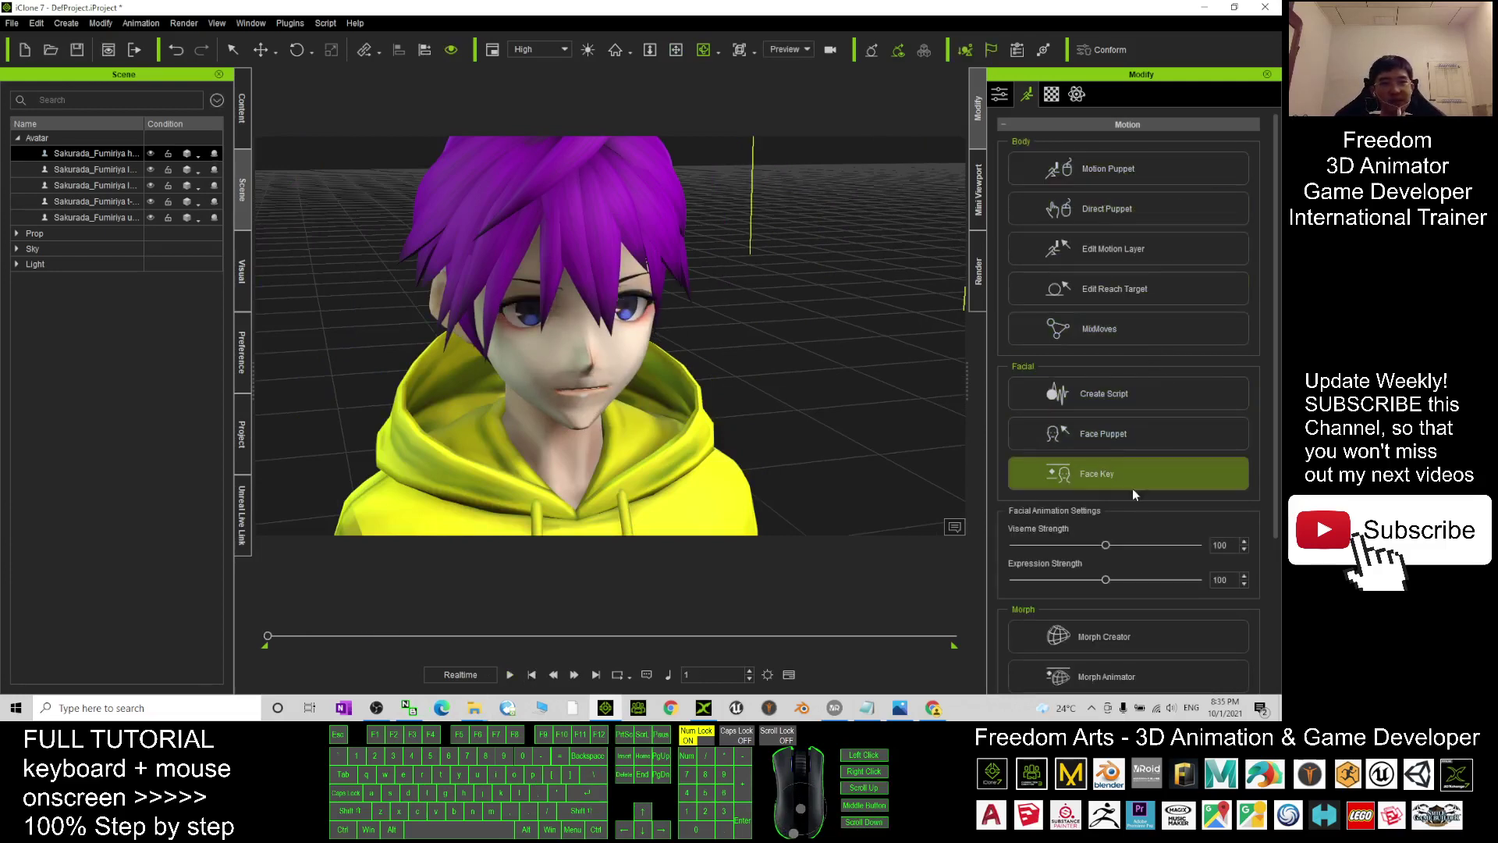
Create a text-to-speech script for the avatar and begin its text with "Hello, my name is"
click(1115, 401)
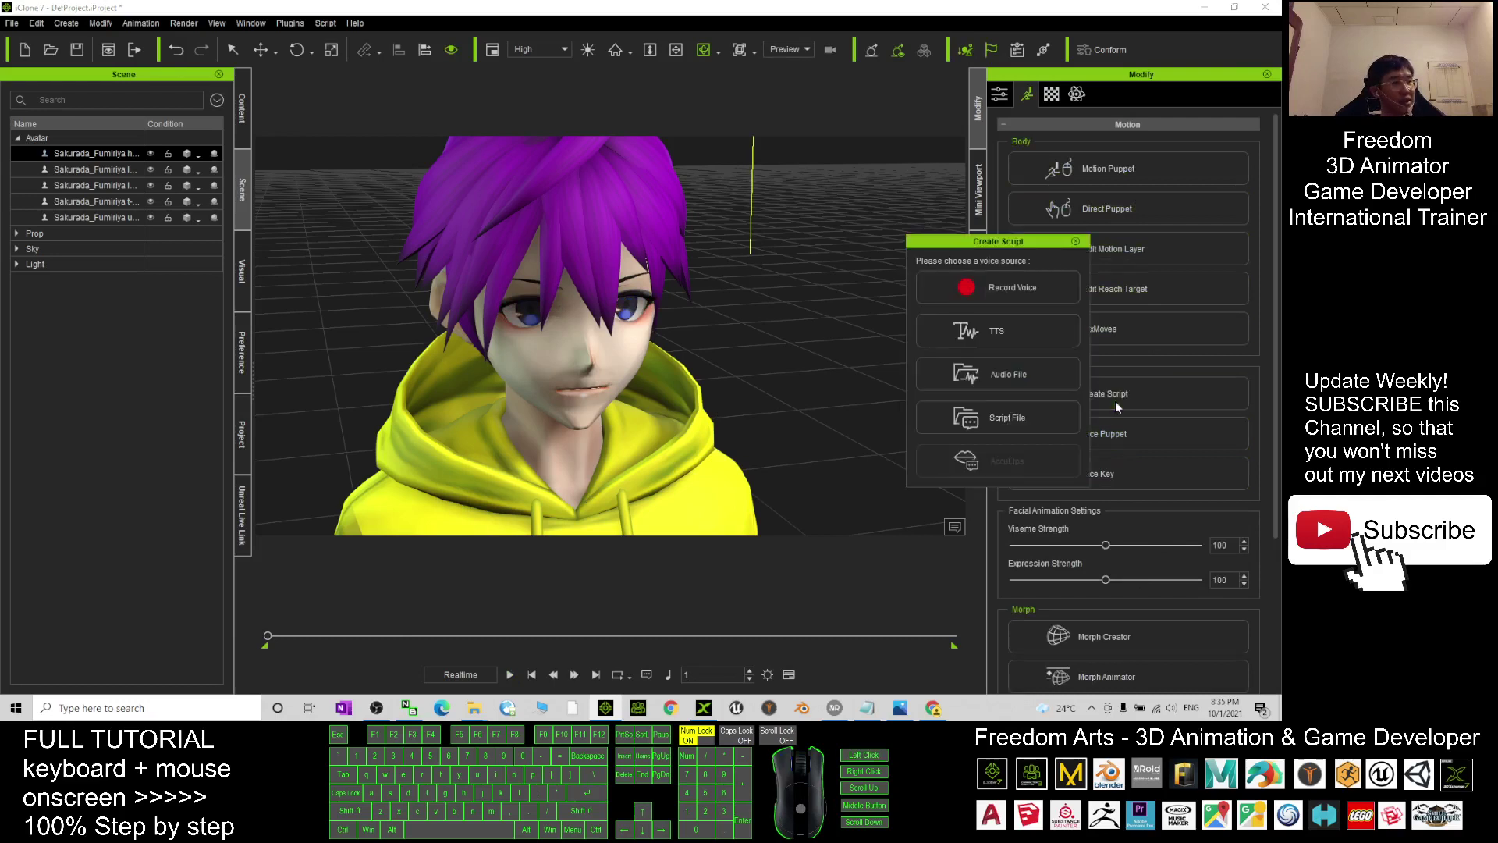
click(1005, 335)
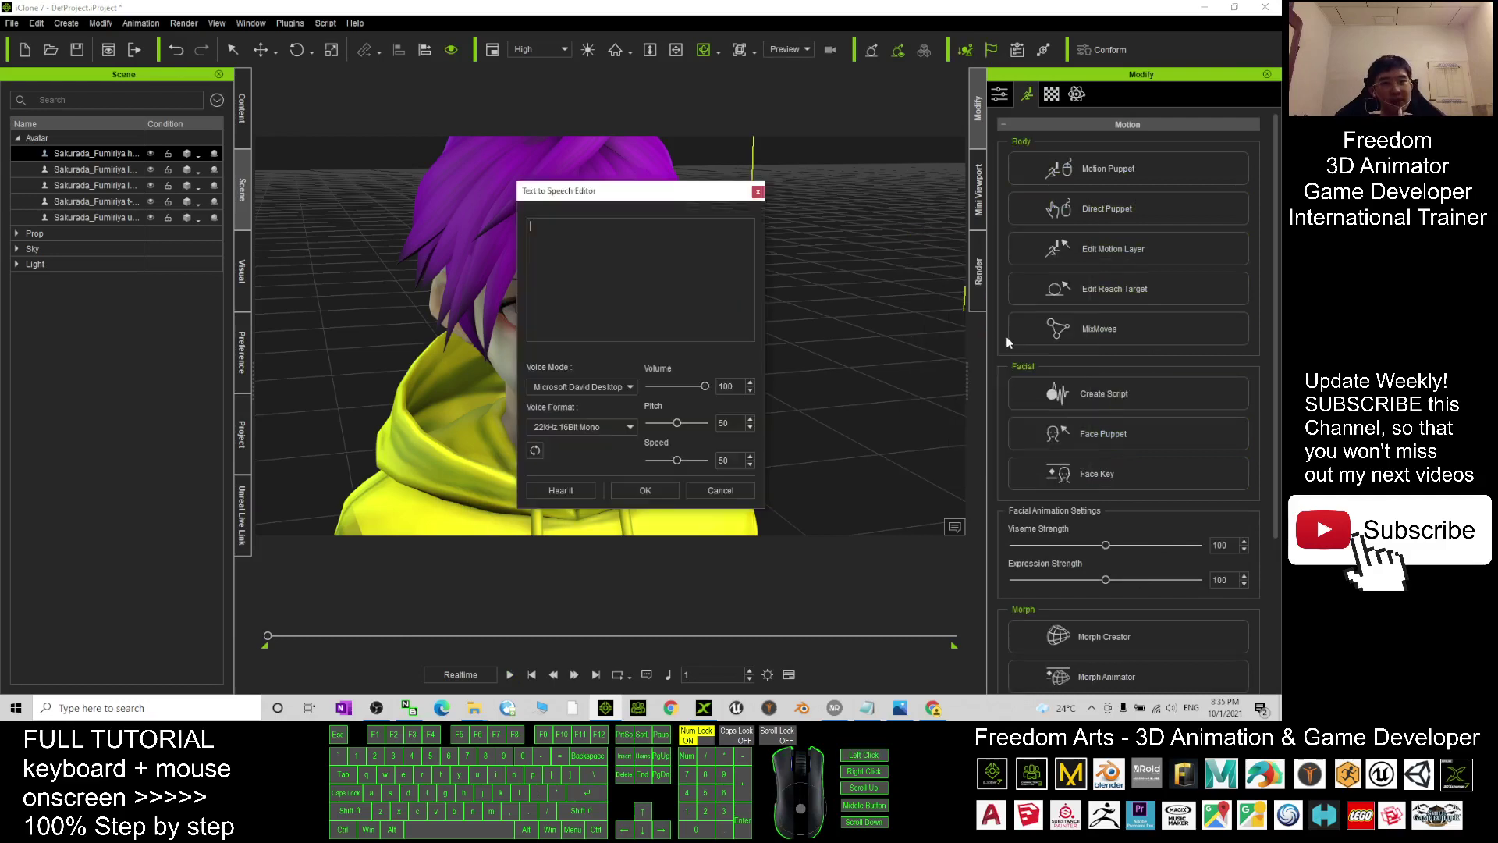
drag(696, 197, 931, 197)
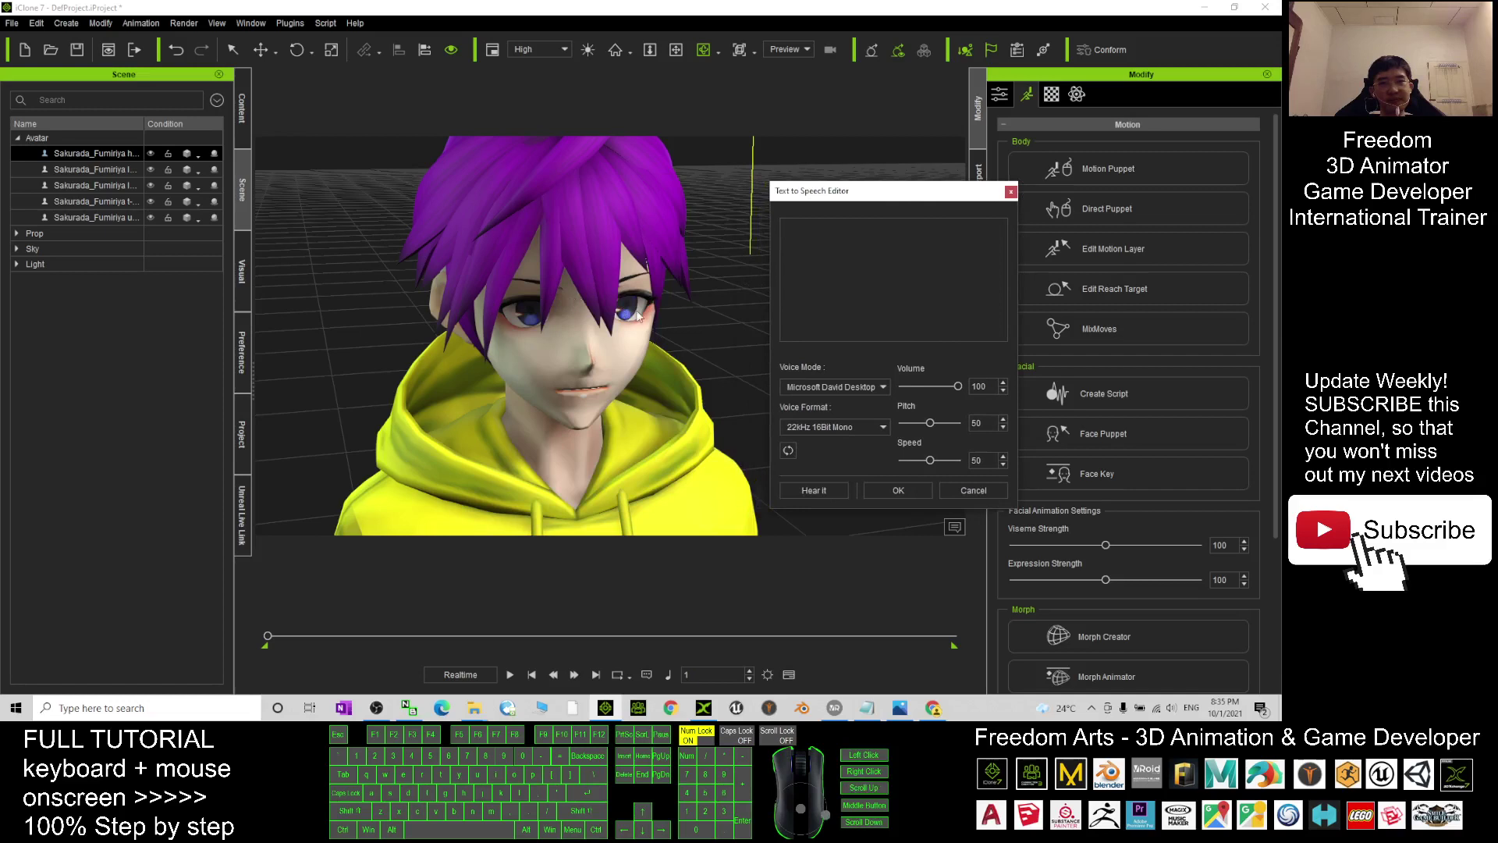
text(H)
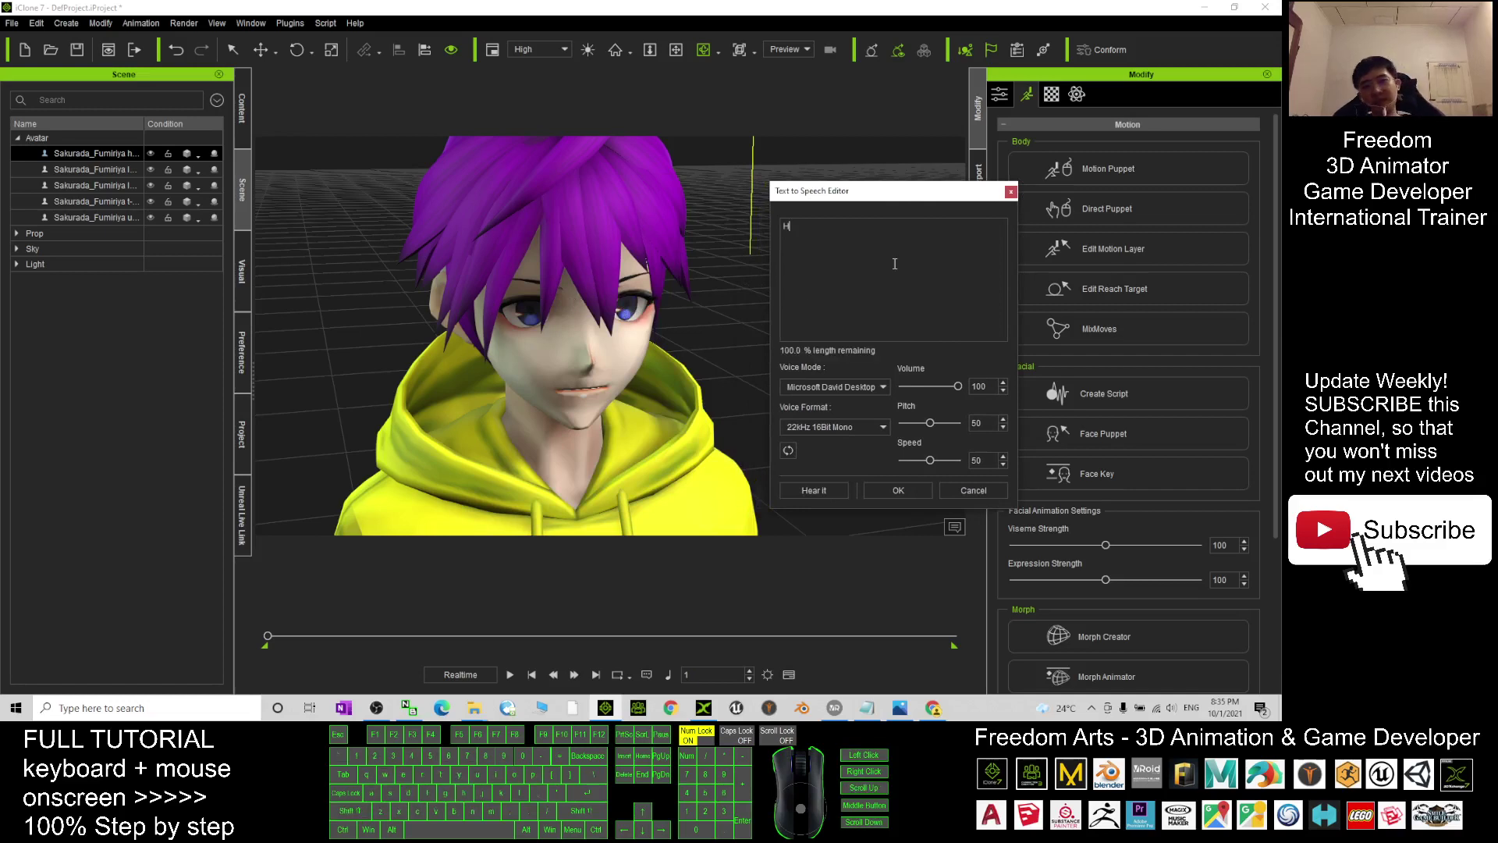
text(ello)
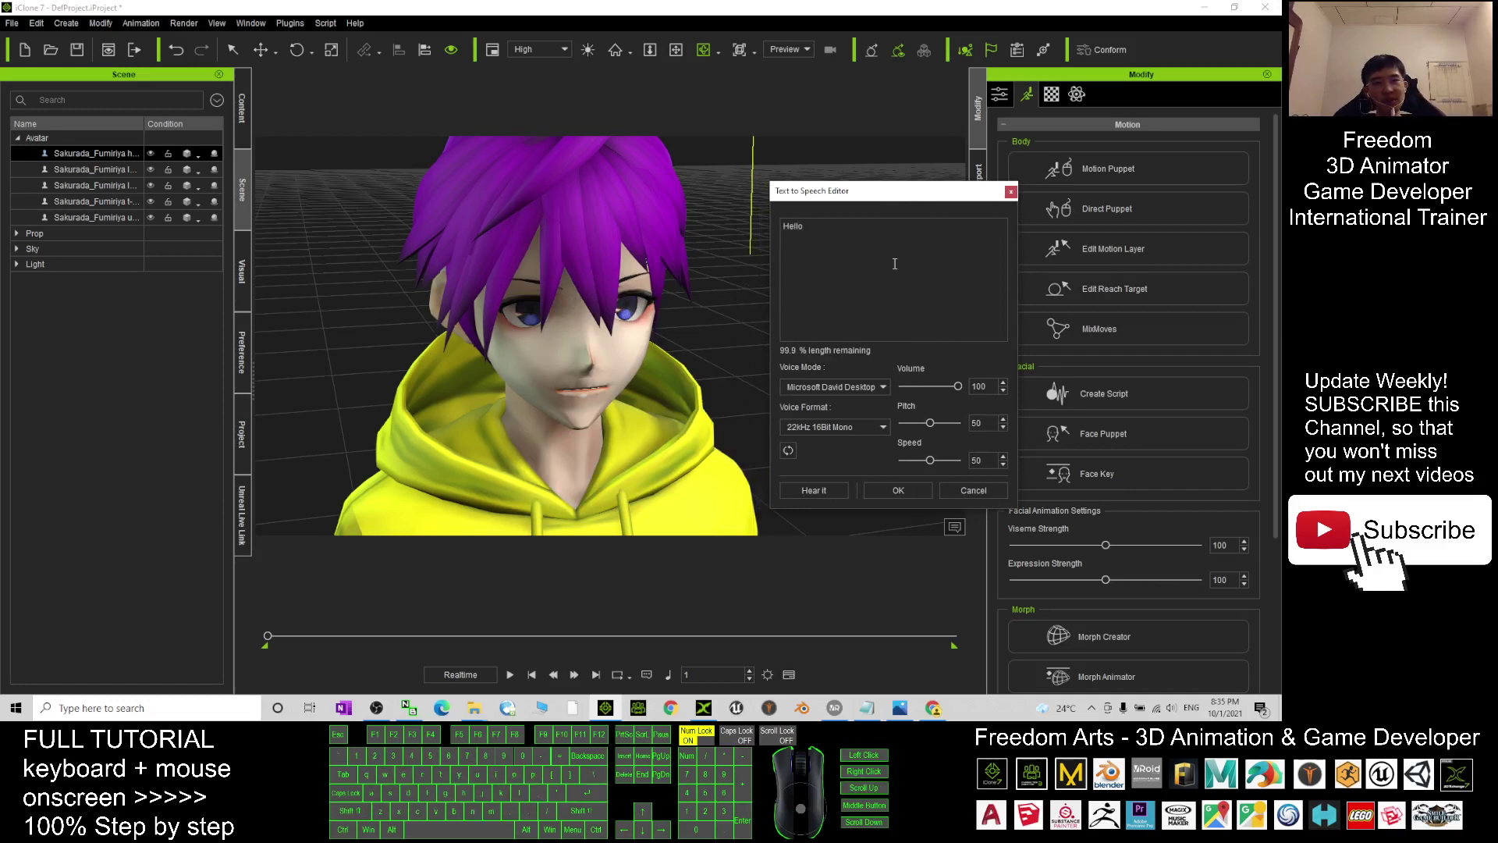
text(, my name is)
Check the avatar's name in the cover image and complete the speech text with "Sakurada Fumiriya. Nice to meet you."
click(868, 708)
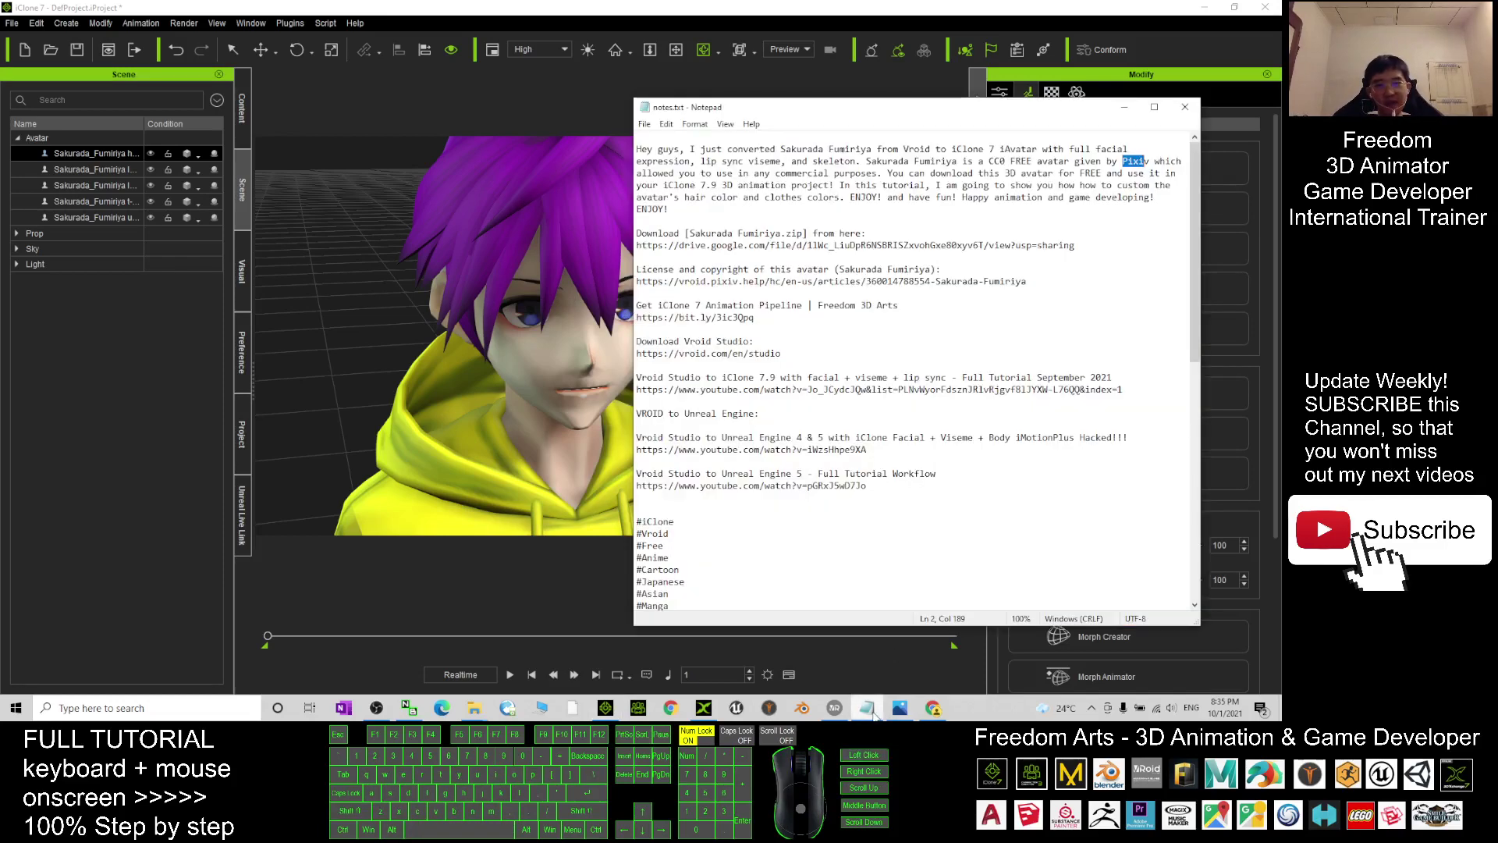
click(868, 708)
click(905, 711)
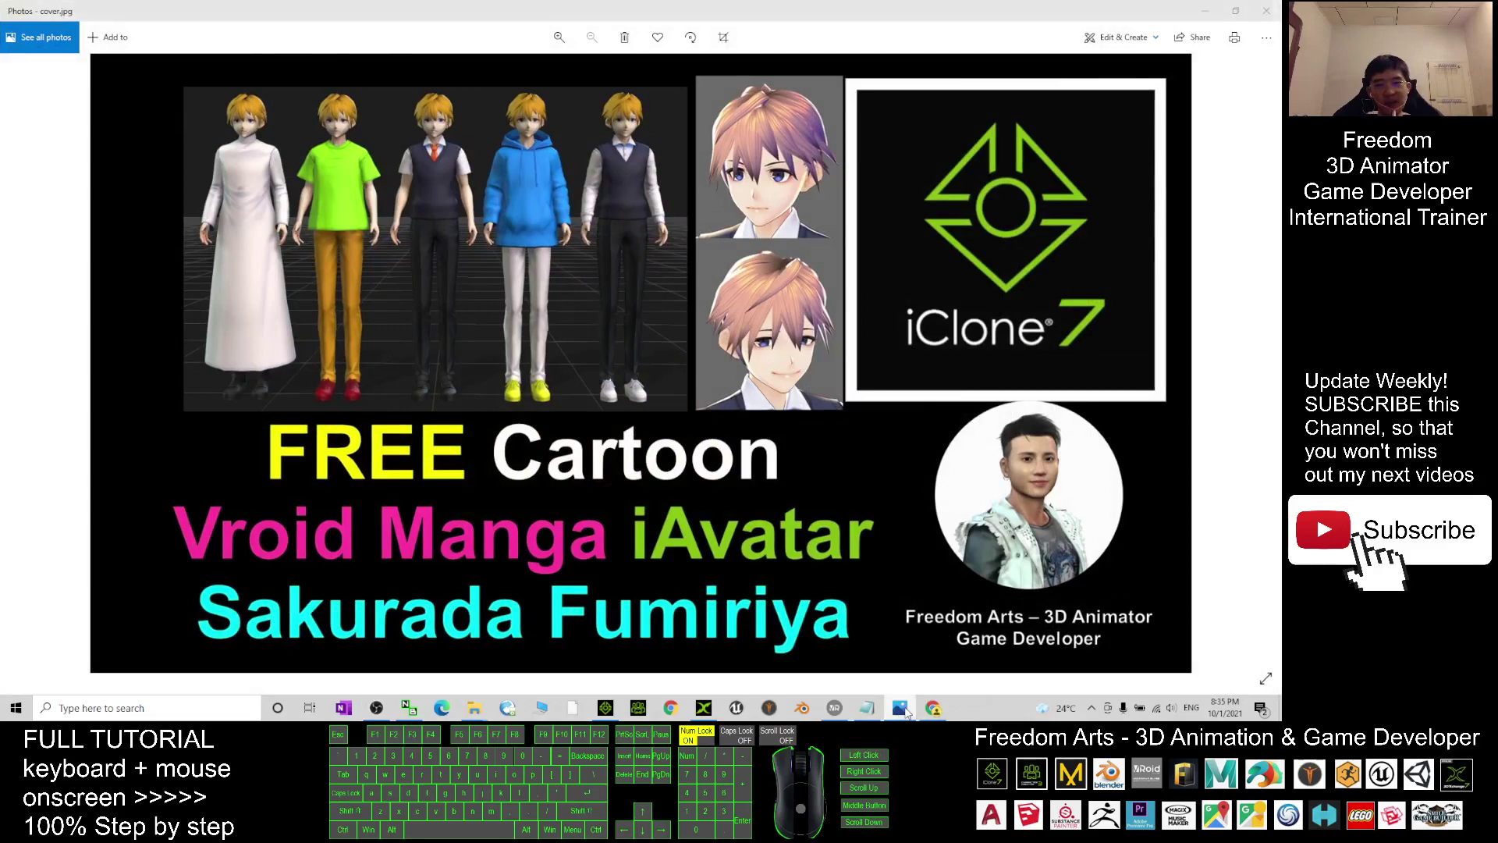
click(901, 708)
click(874, 230)
text(Sa)
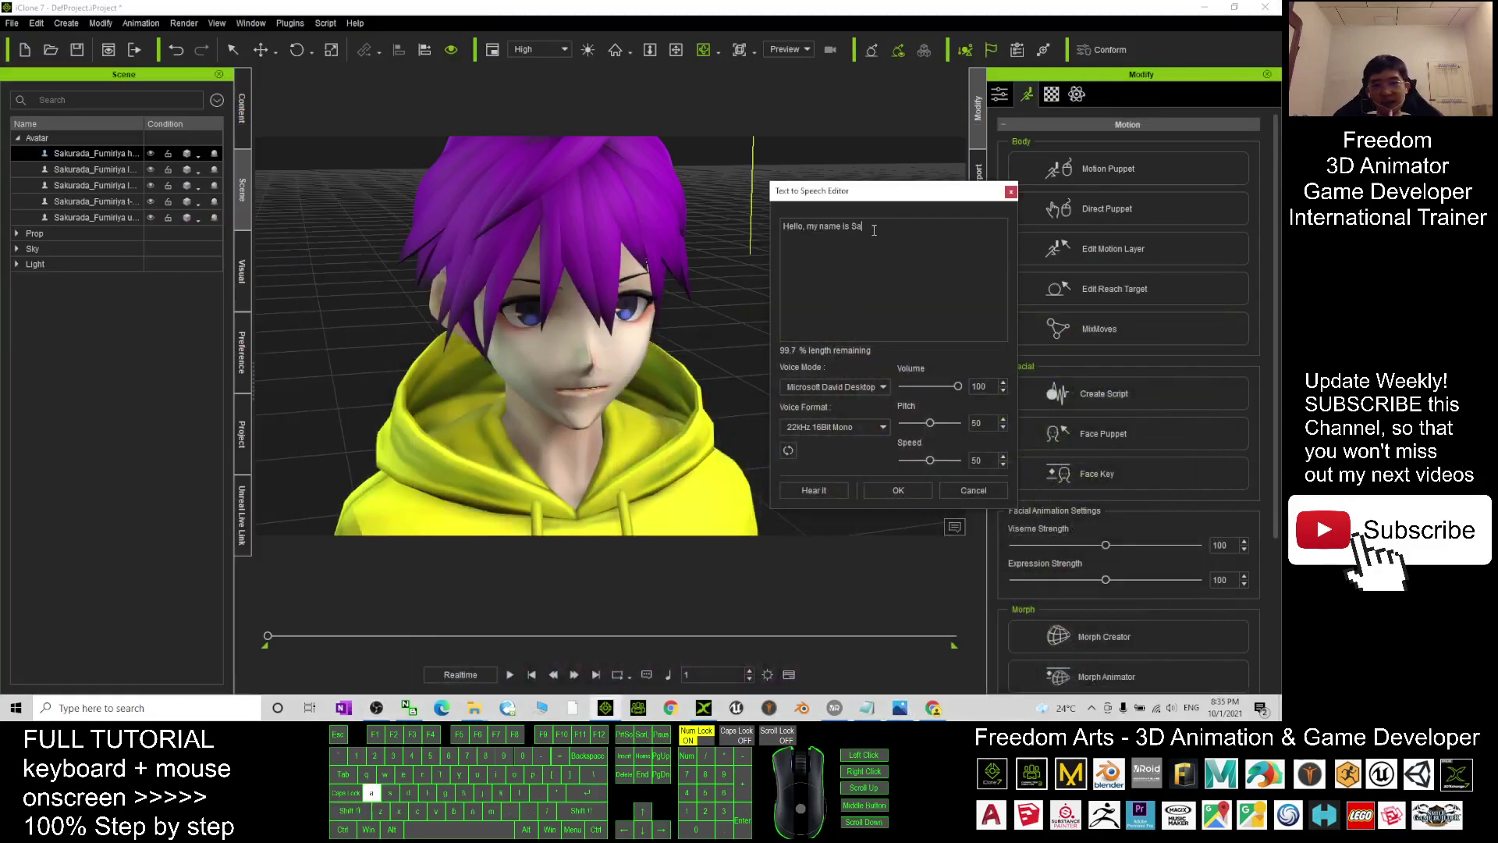
text(kurada F)
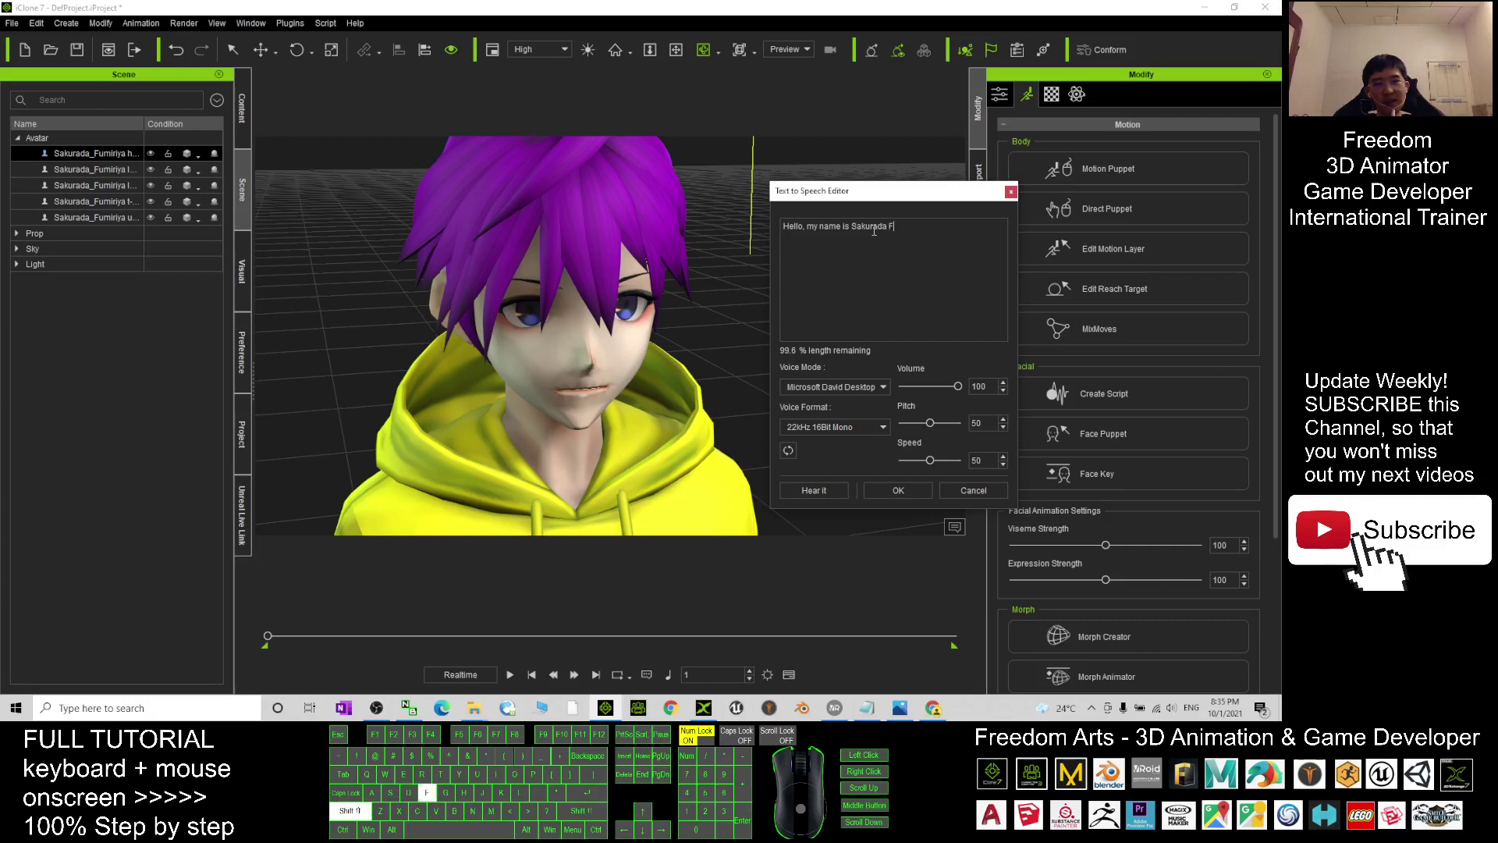
text(umiriya)
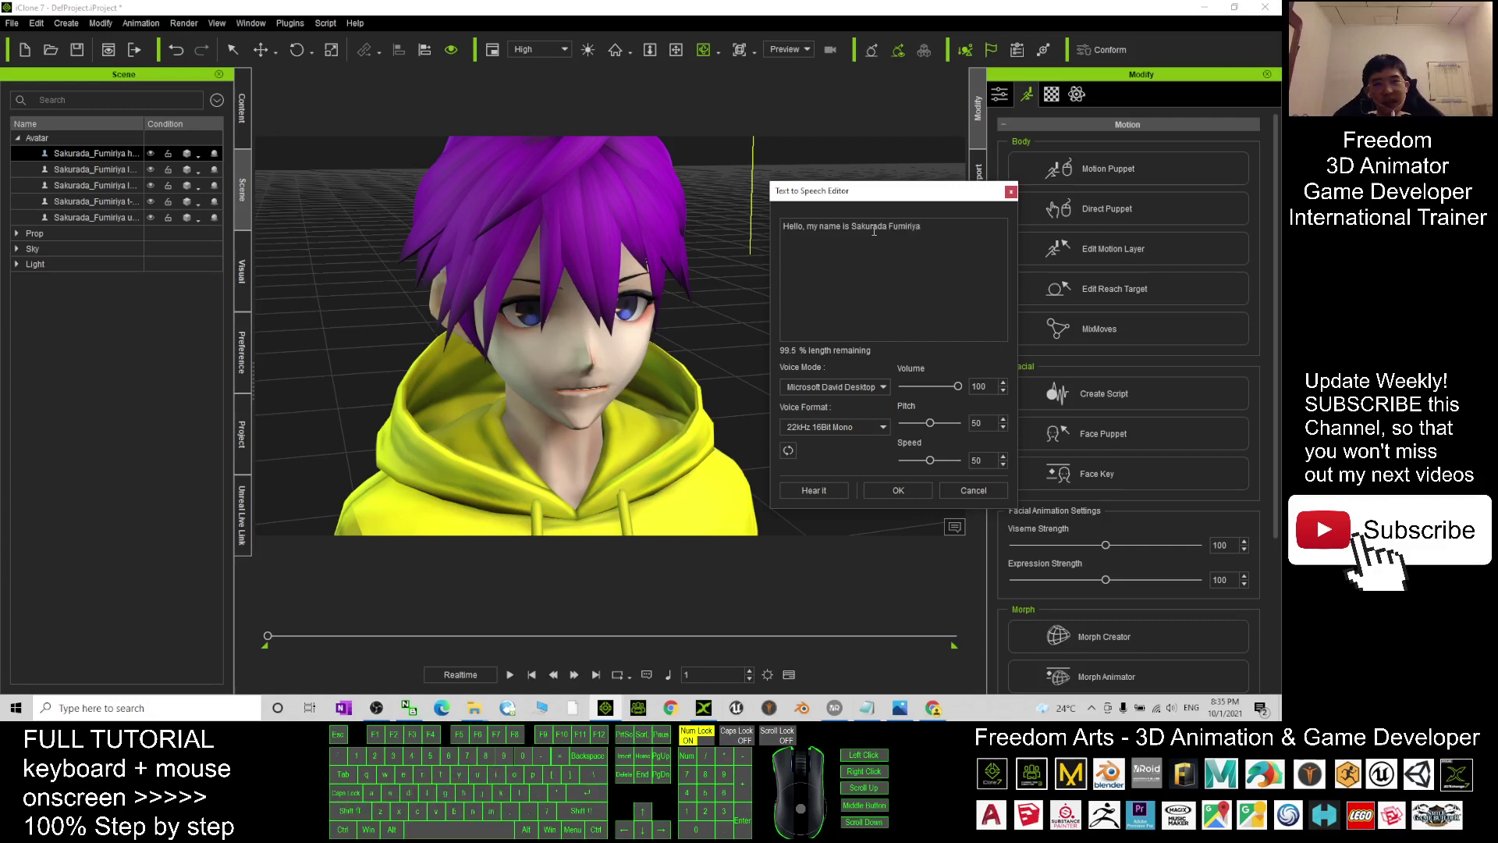
text(. Nice to meet you.)
Preview the speech in the current voice and switch the voice mode to Microsoft Zira Desktop
click(833, 497)
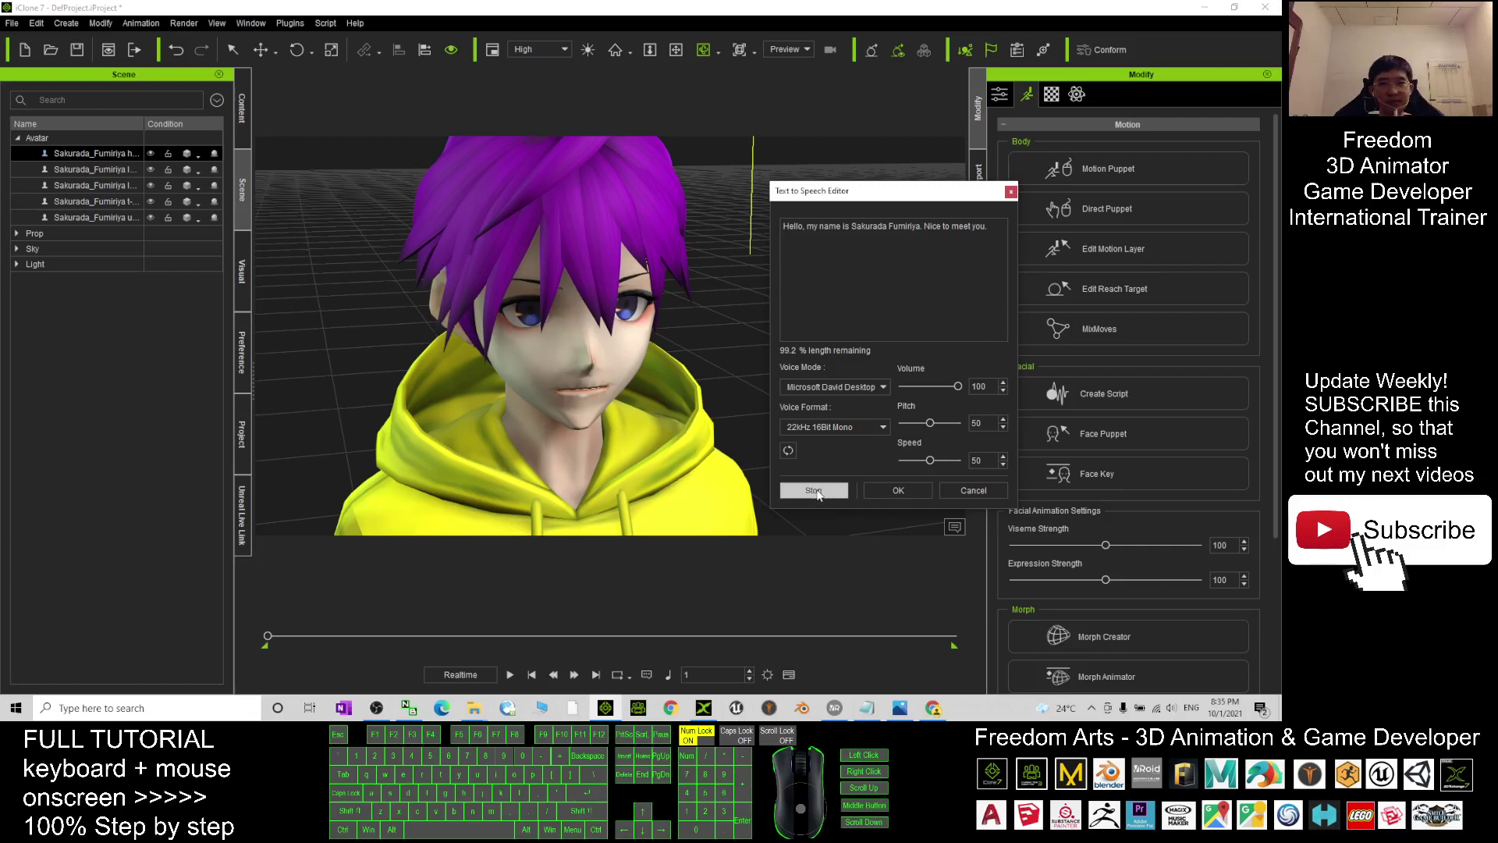
click(875, 386)
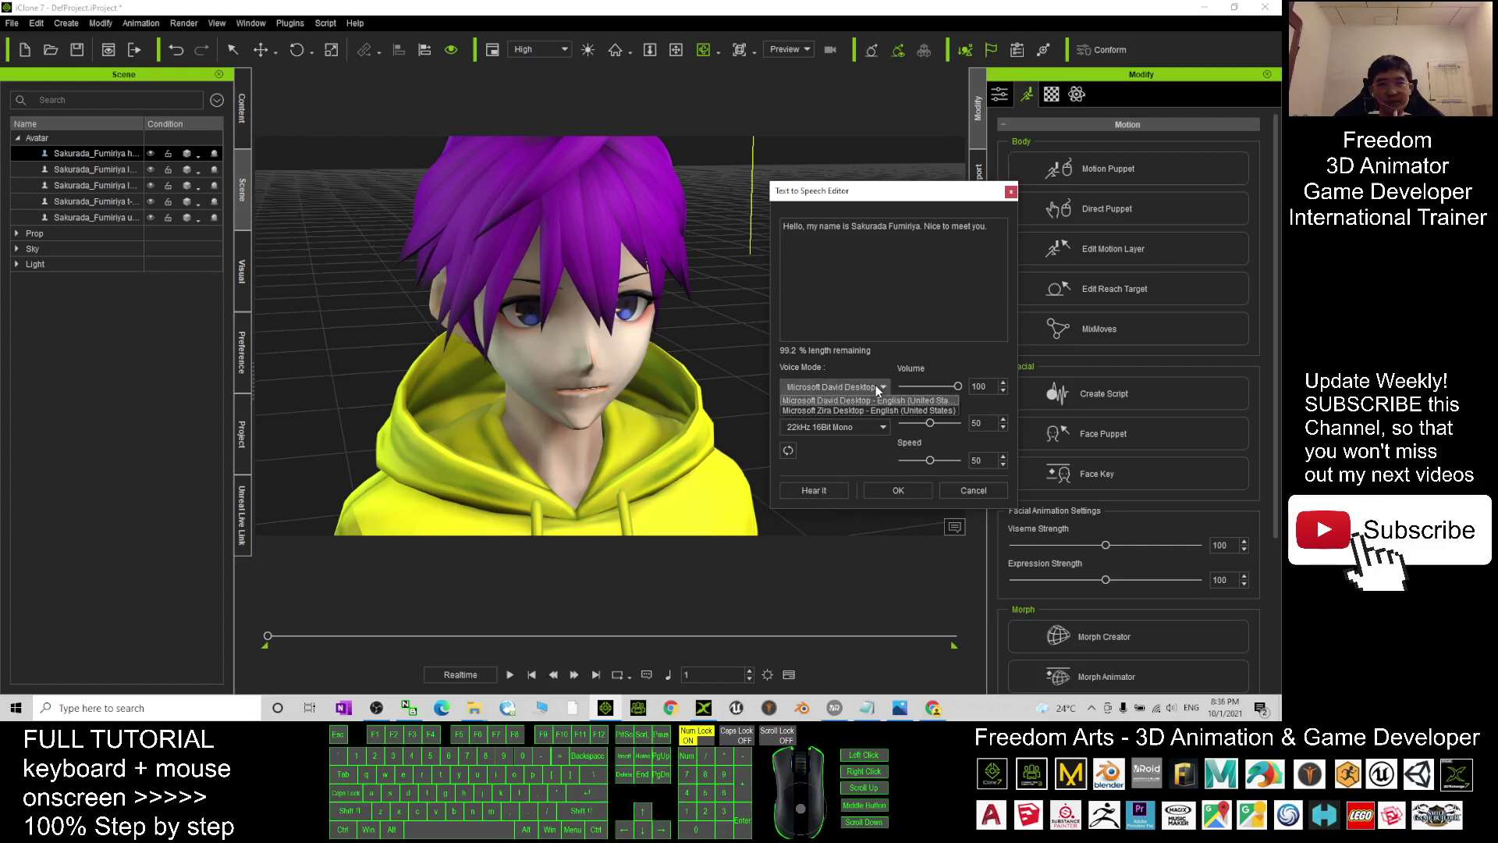
click(837, 410)
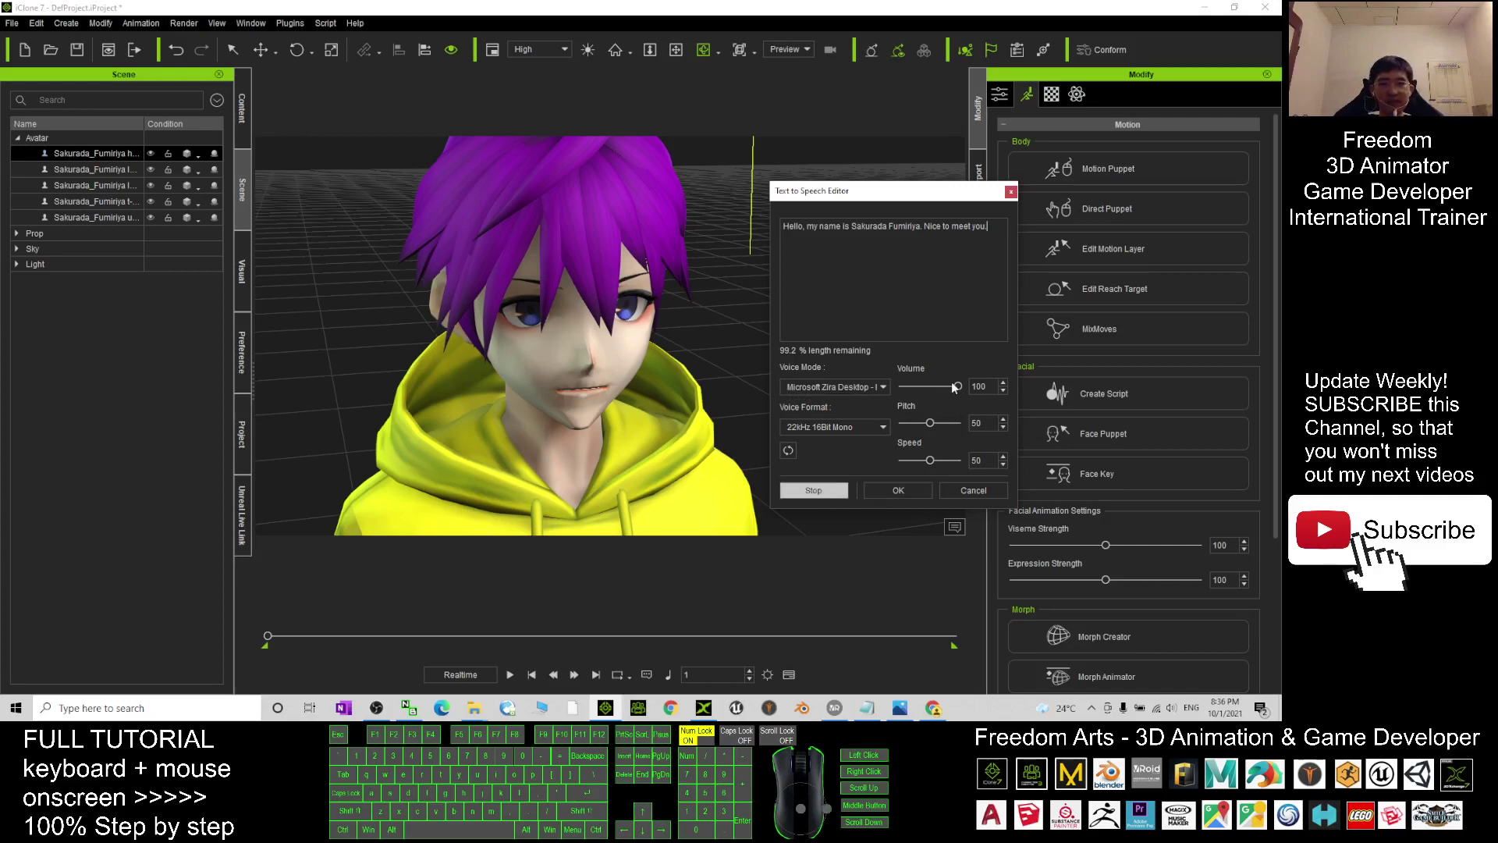
Raise the speech pitch to about 68, preview the voice and apply the speech to the avatar
drag(930, 422, 946, 422)
click(843, 490)
drag(947, 424, 943, 426)
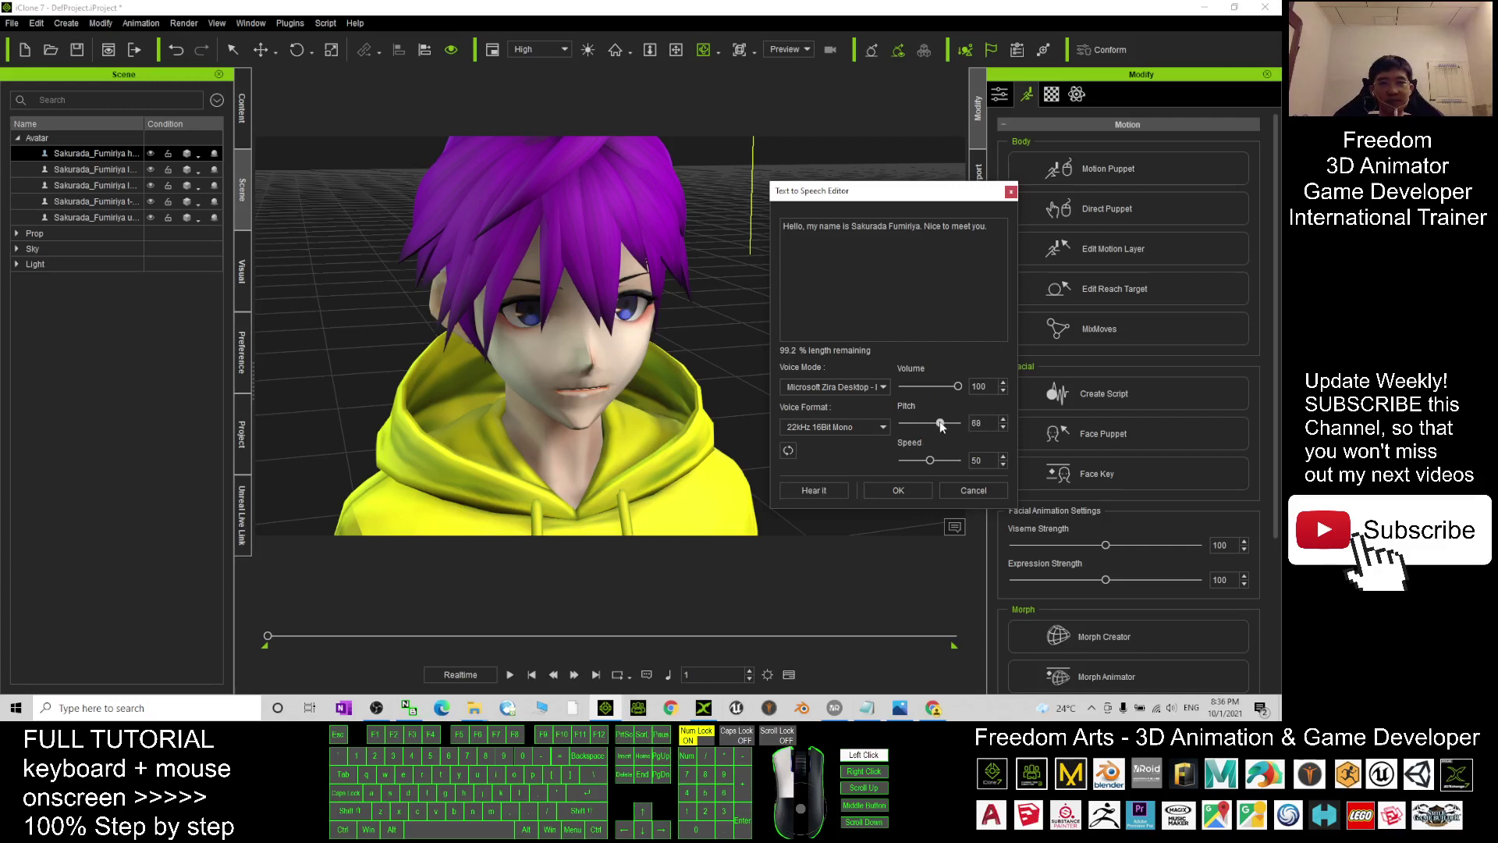
click(899, 490)
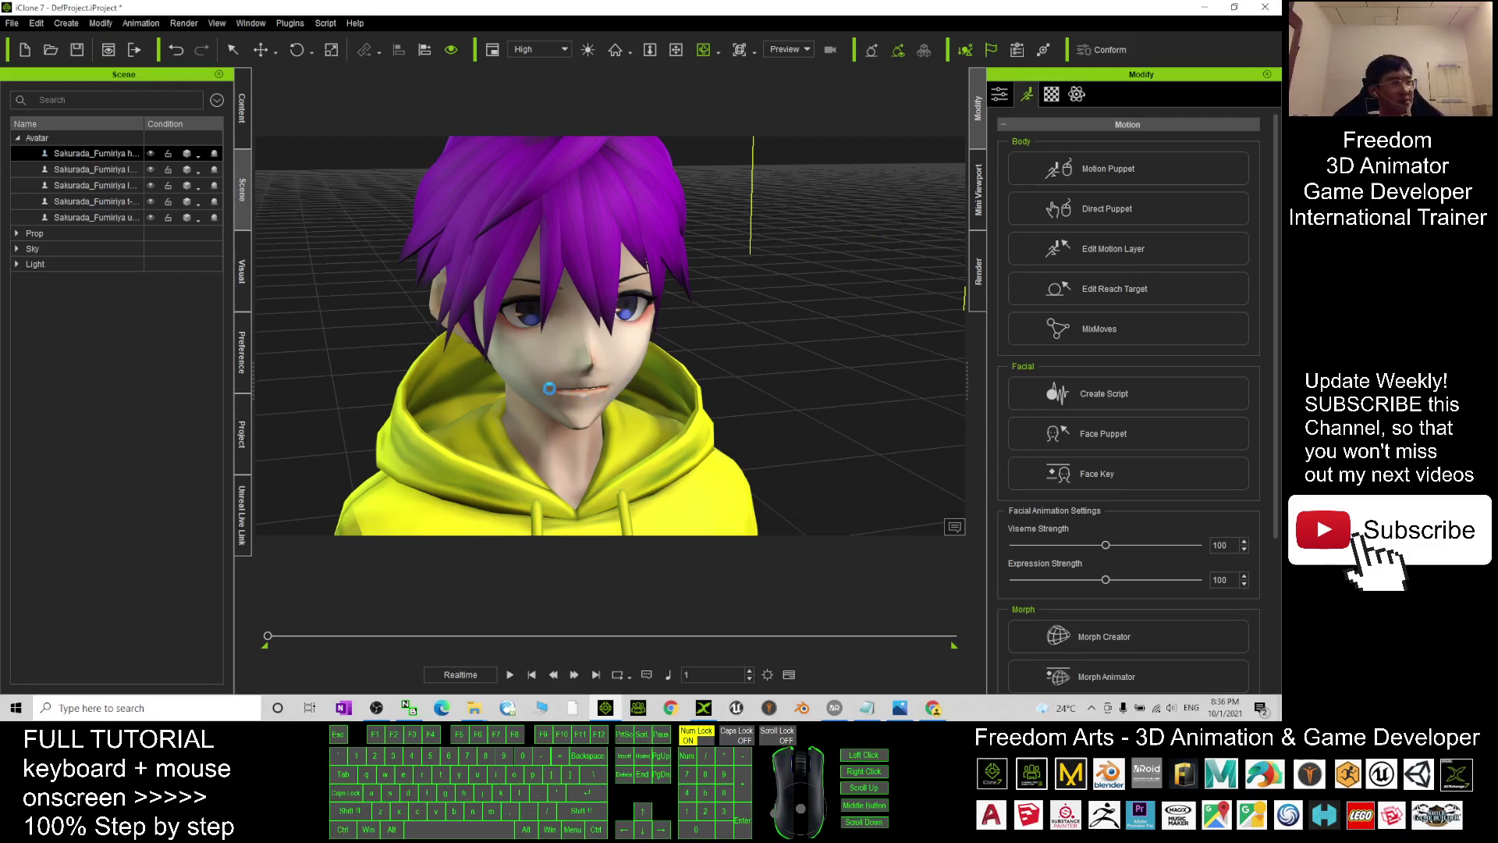
Play back the lip-sync animation with the facial morphs close up and return to the first frame
scroll(692, 343, up, 5)
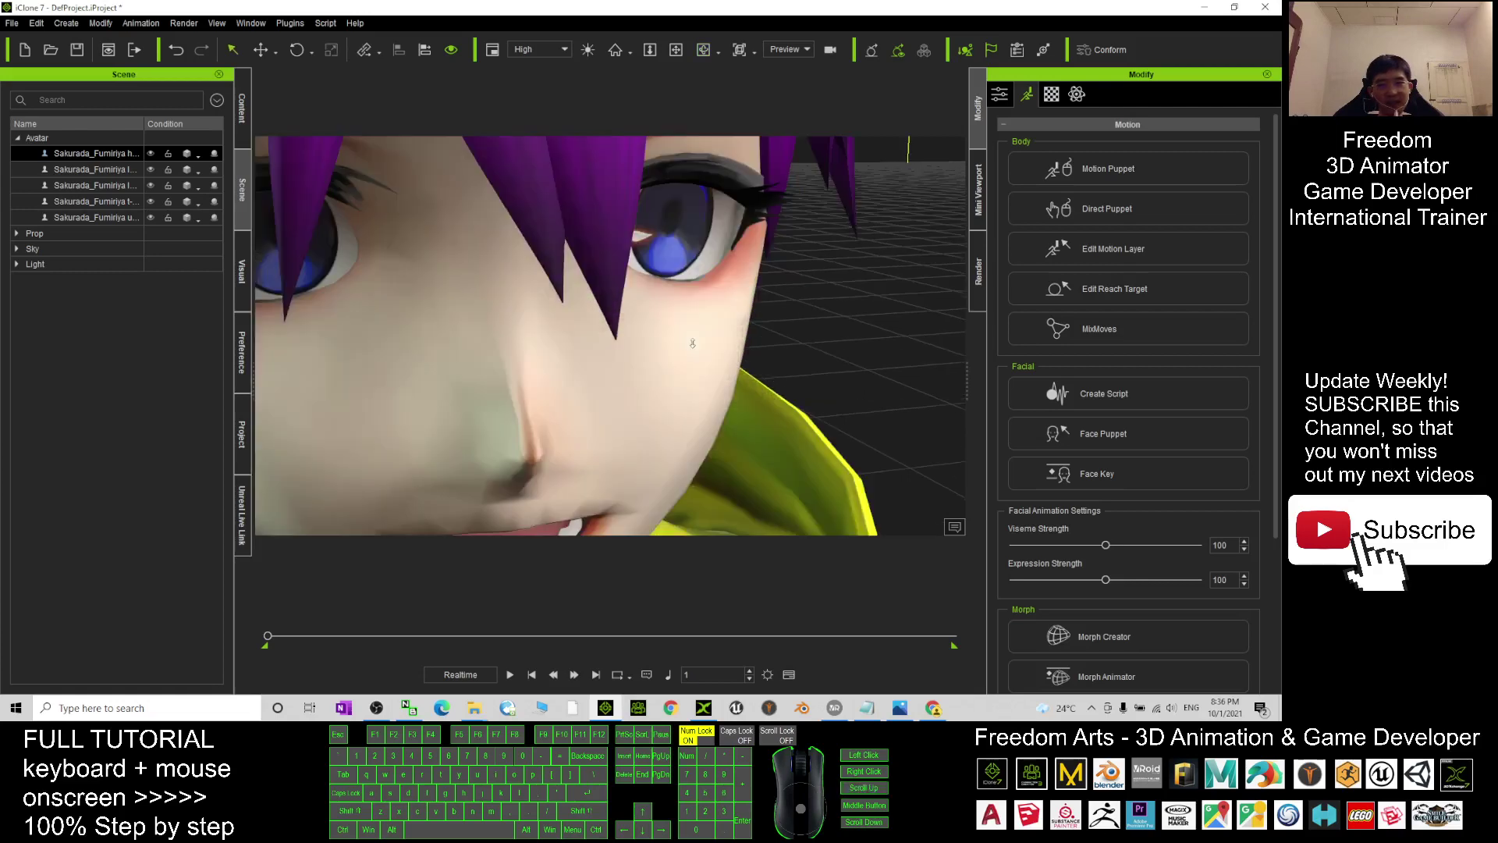
scroll(678, 377, down, 5)
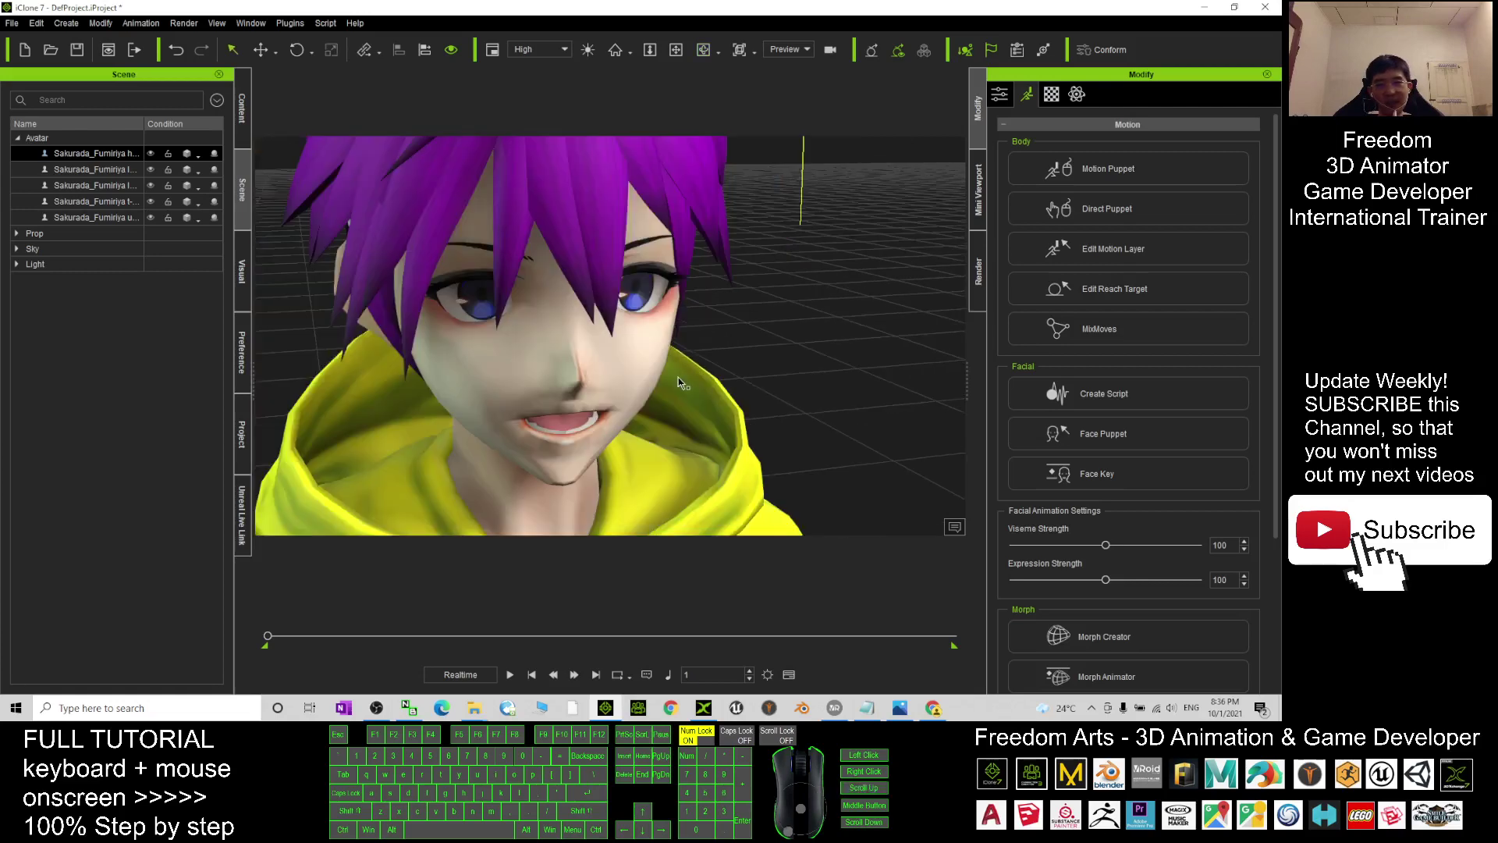
click(509, 675)
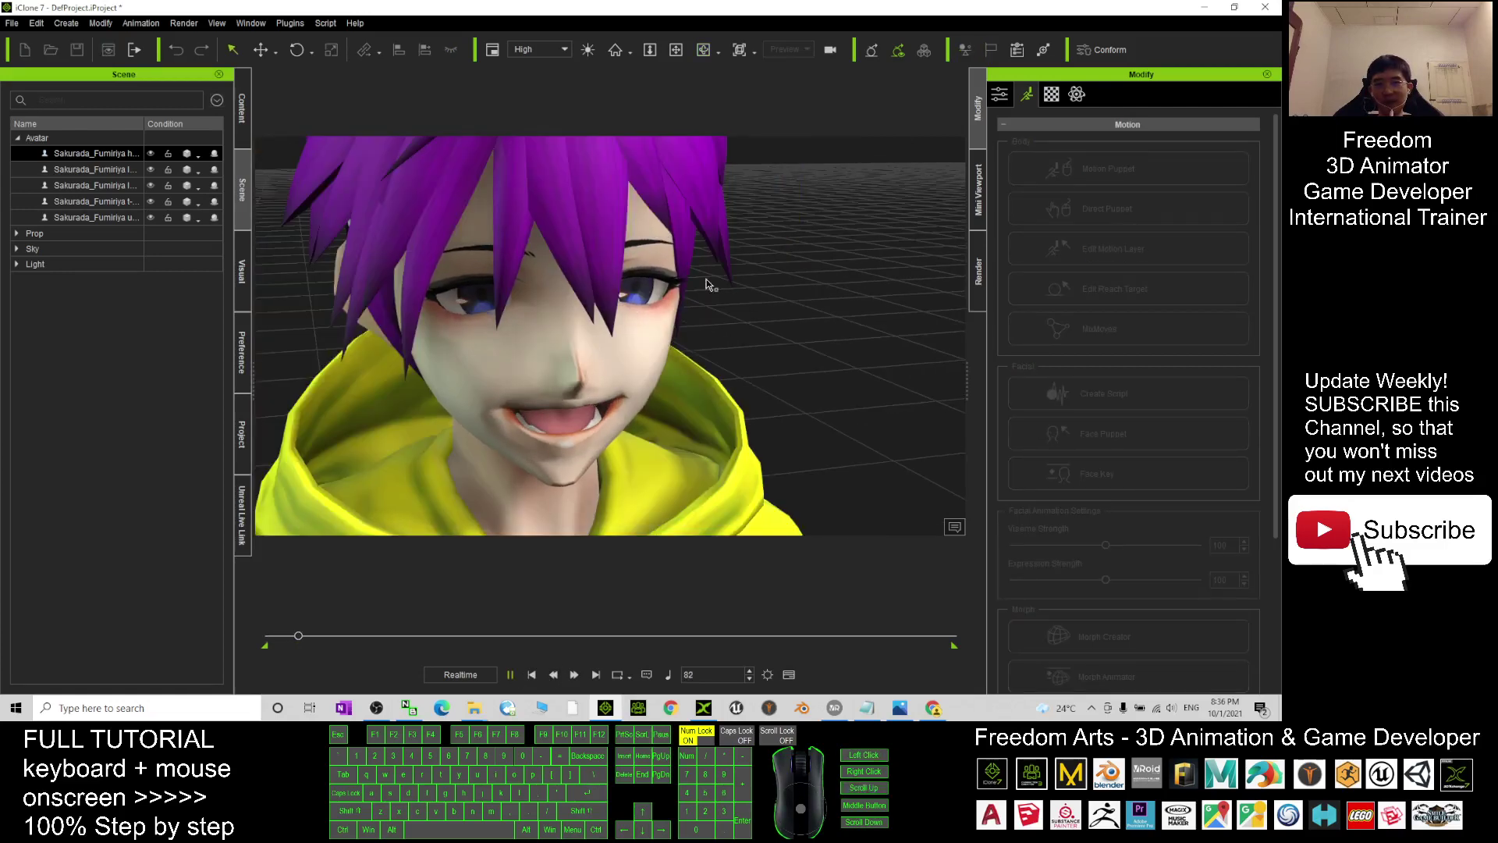
scroll(687, 350, down, 3)
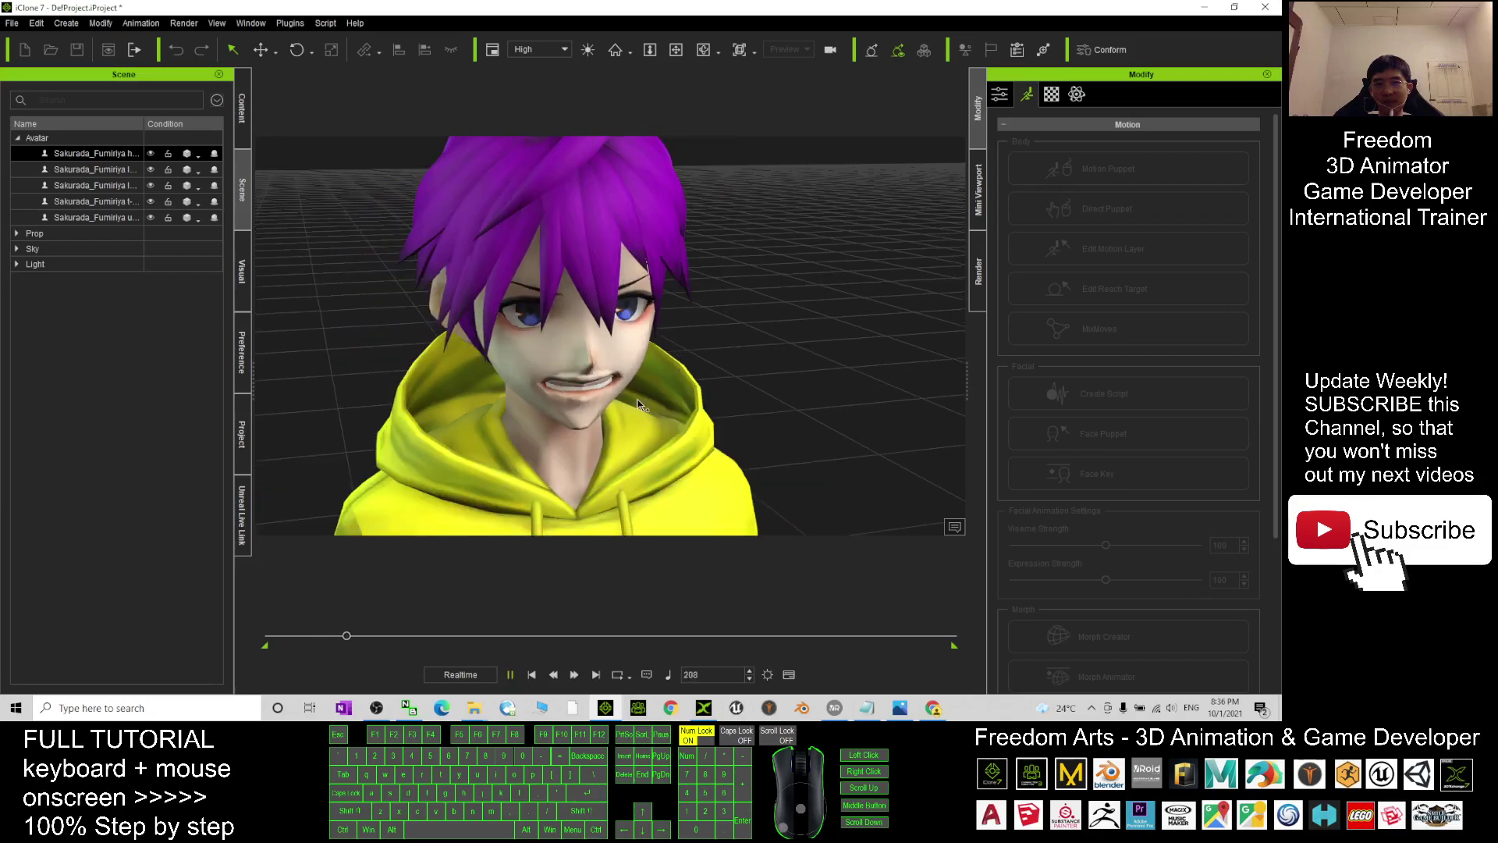
click(534, 677)
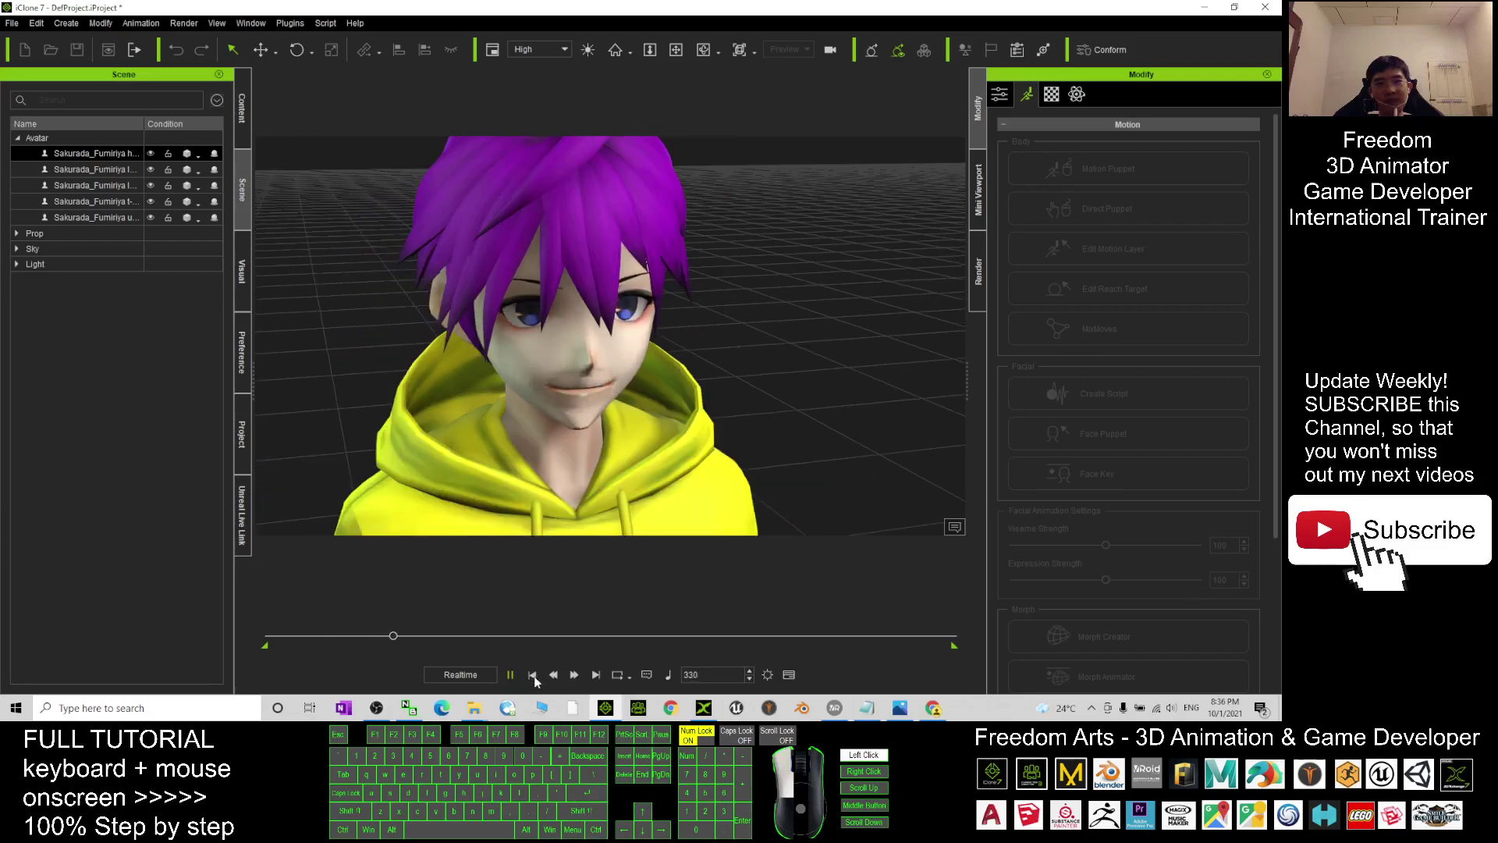
Examine the hoodie avatar's body and talking face from several angles and distances
scroll(702, 367, down, 5)
key(x)
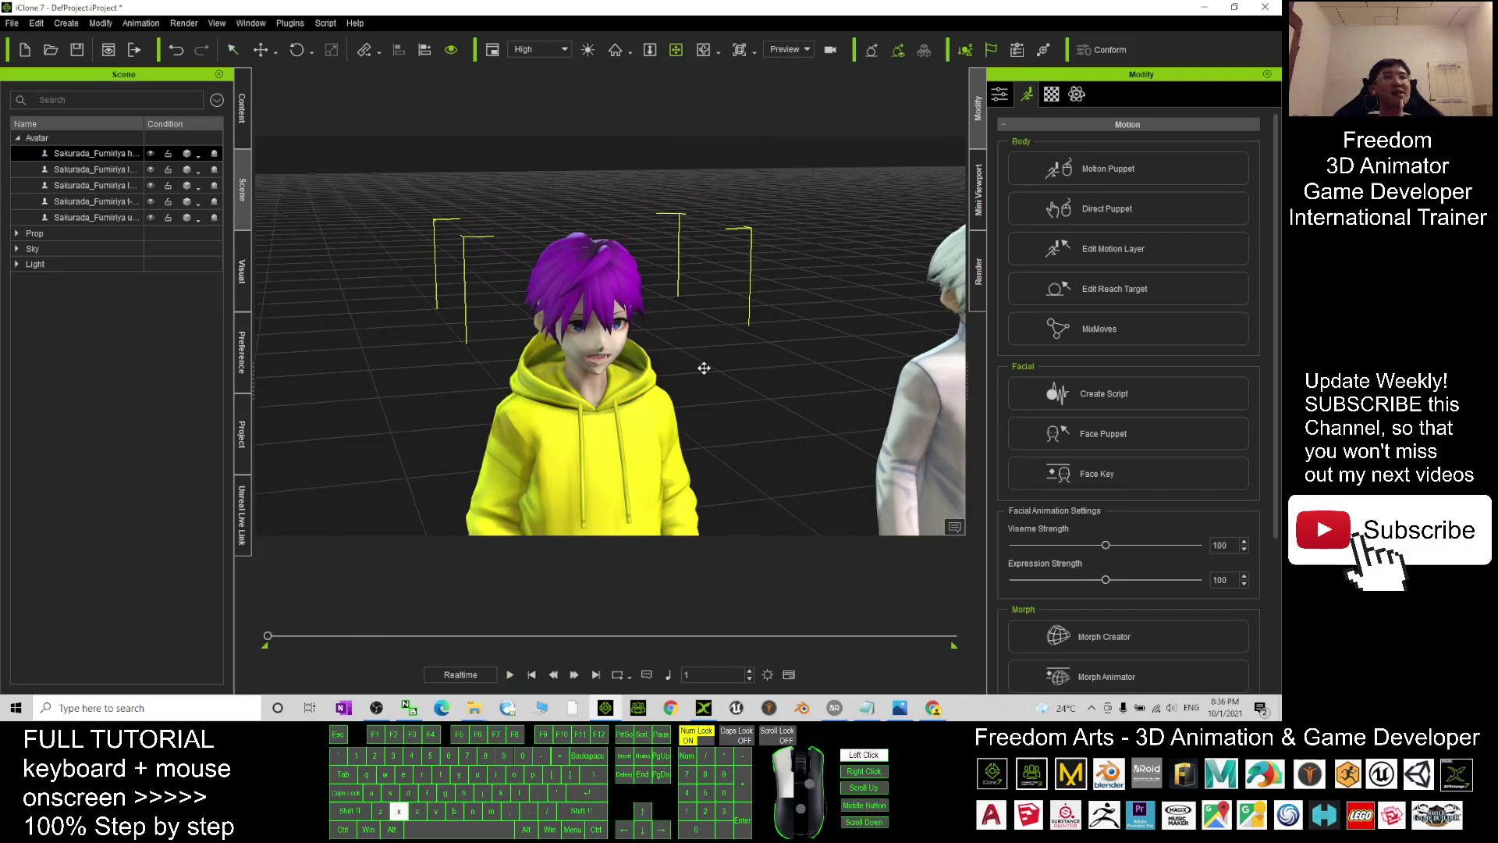
key(c)
drag(702, 367, 838, 264)
scroll(625, 342, down, 7)
key(x)
key(c)
scroll(835, 263, up, 8)
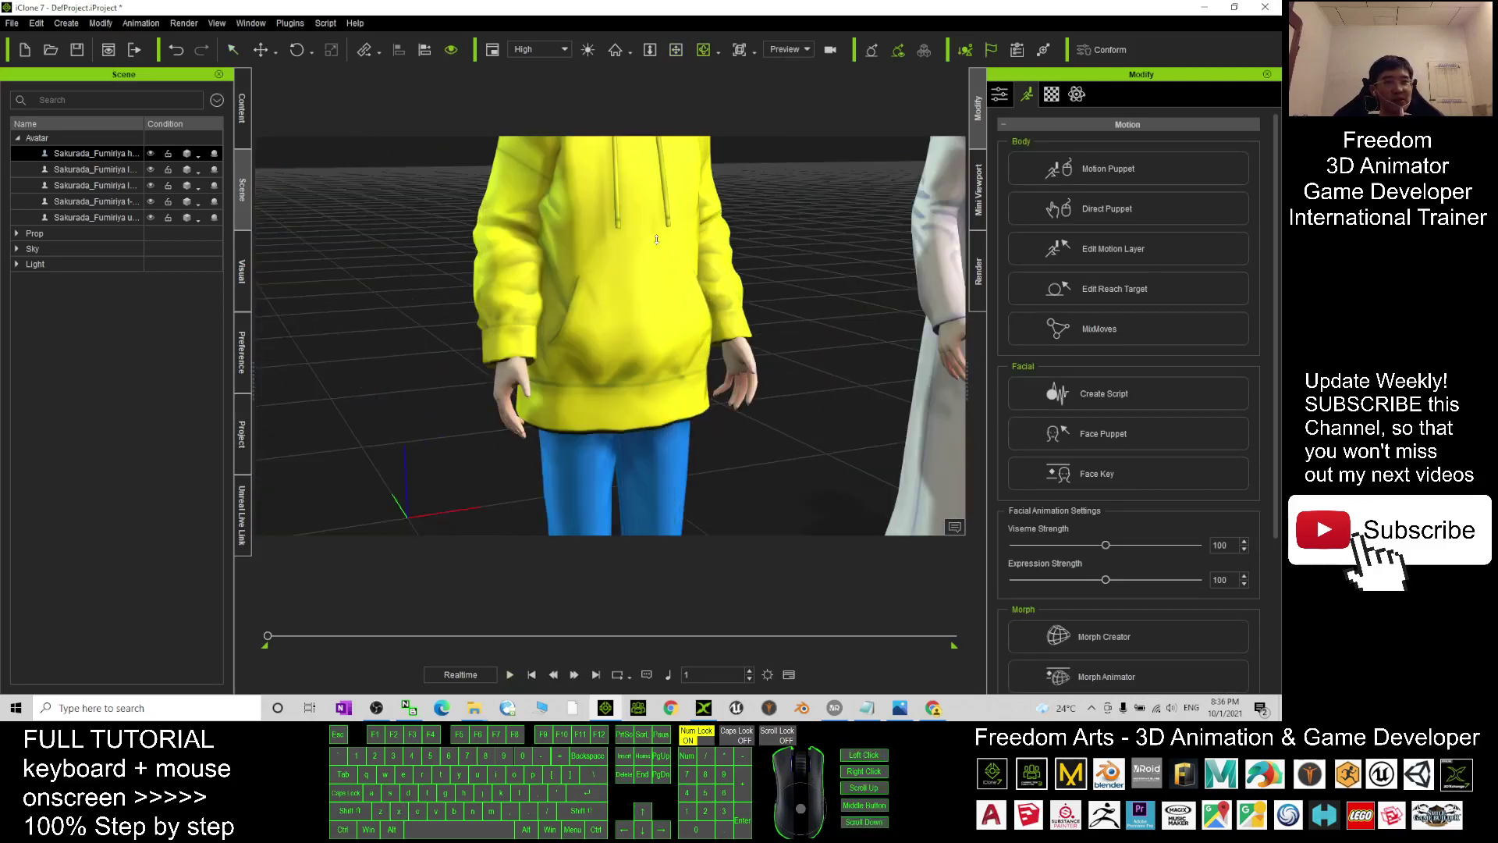
key(x)
drag(642, 204, 643, 460)
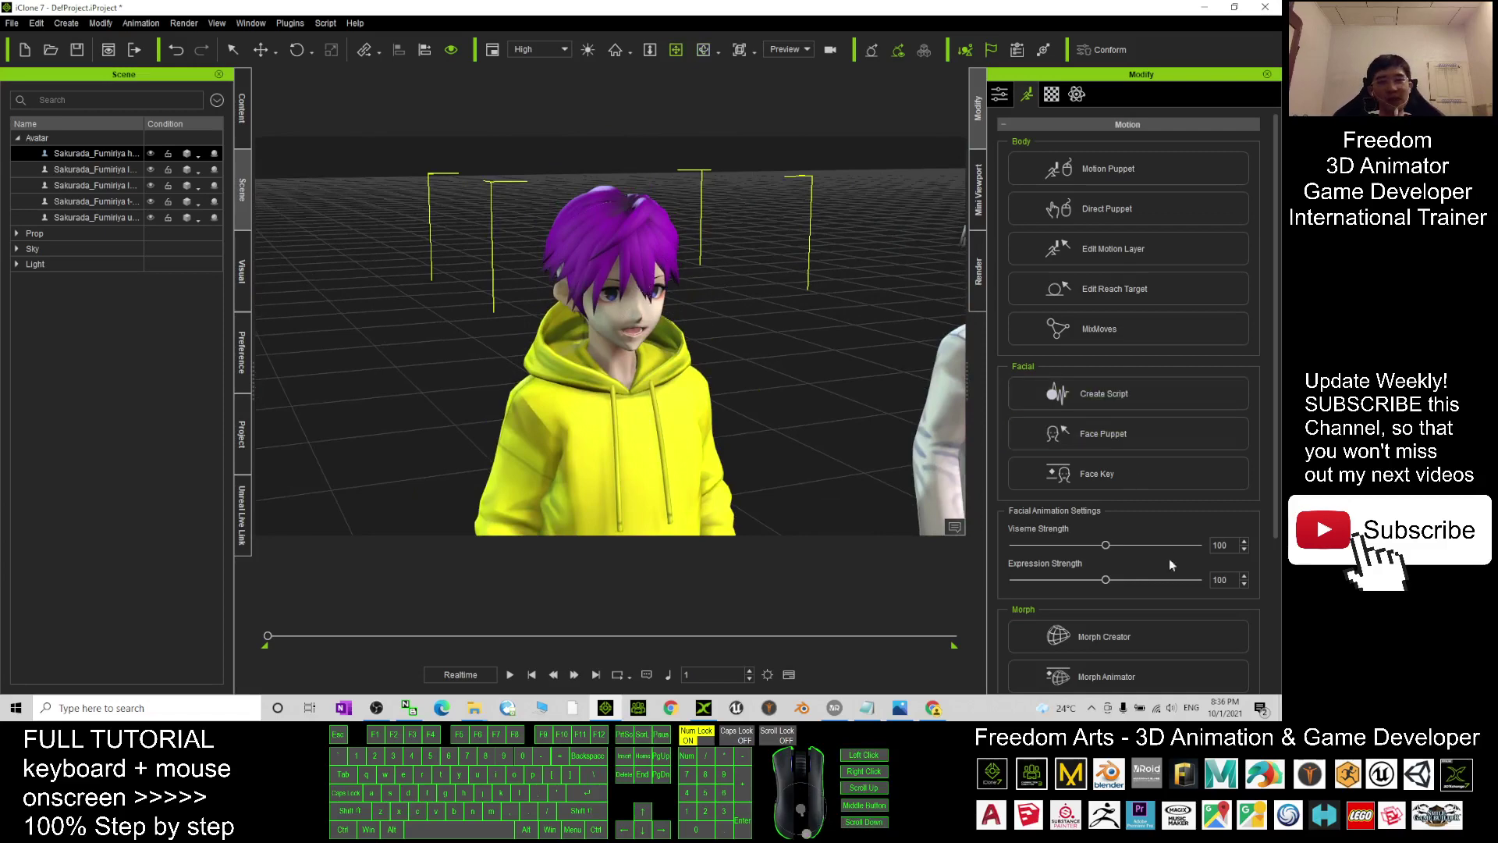
scroll(725, 279, up, 2)
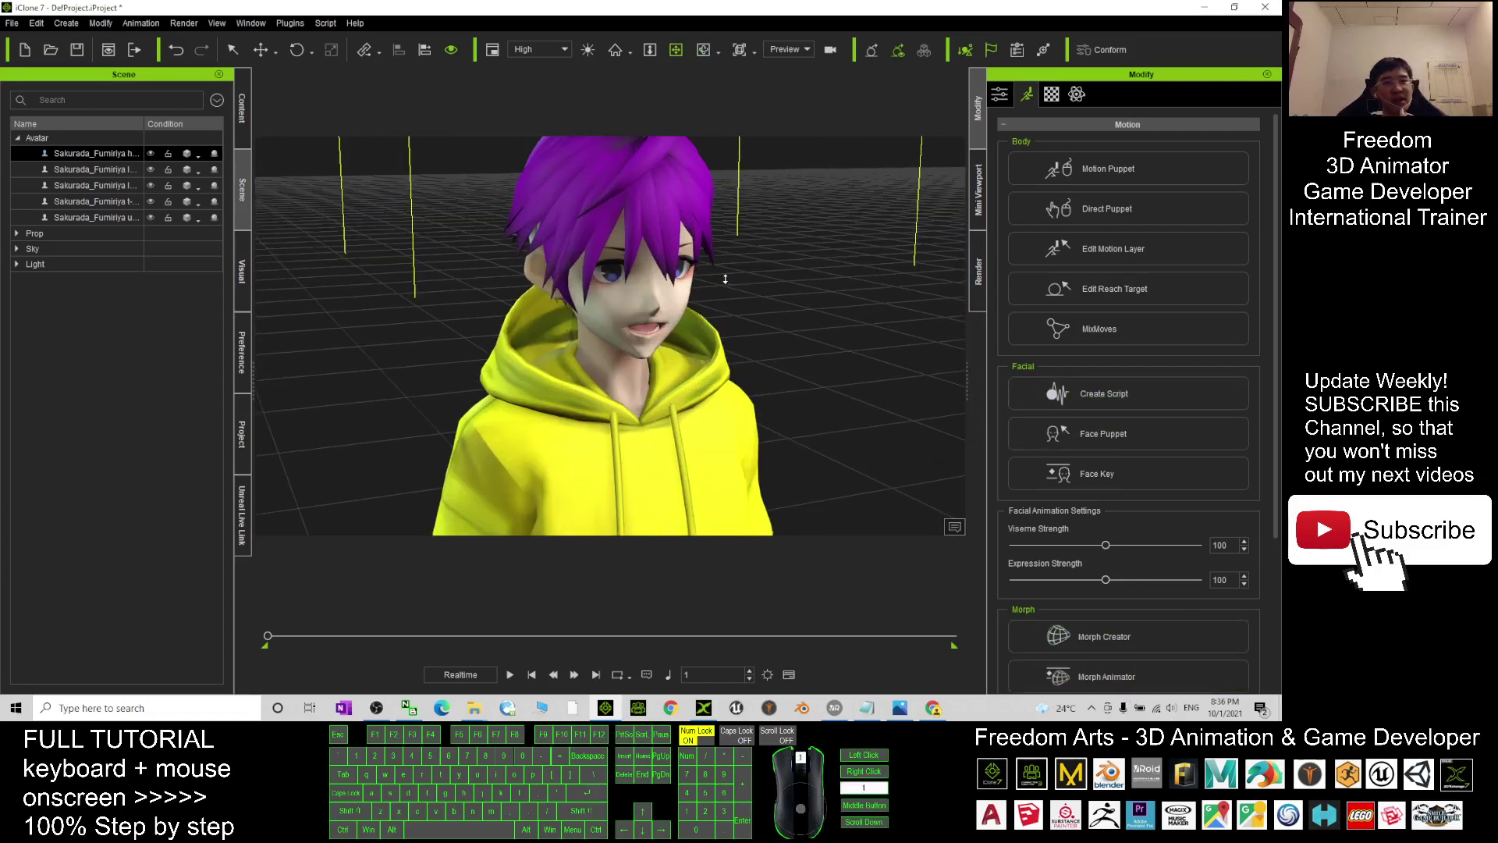
scroll(658, 289, up, 3)
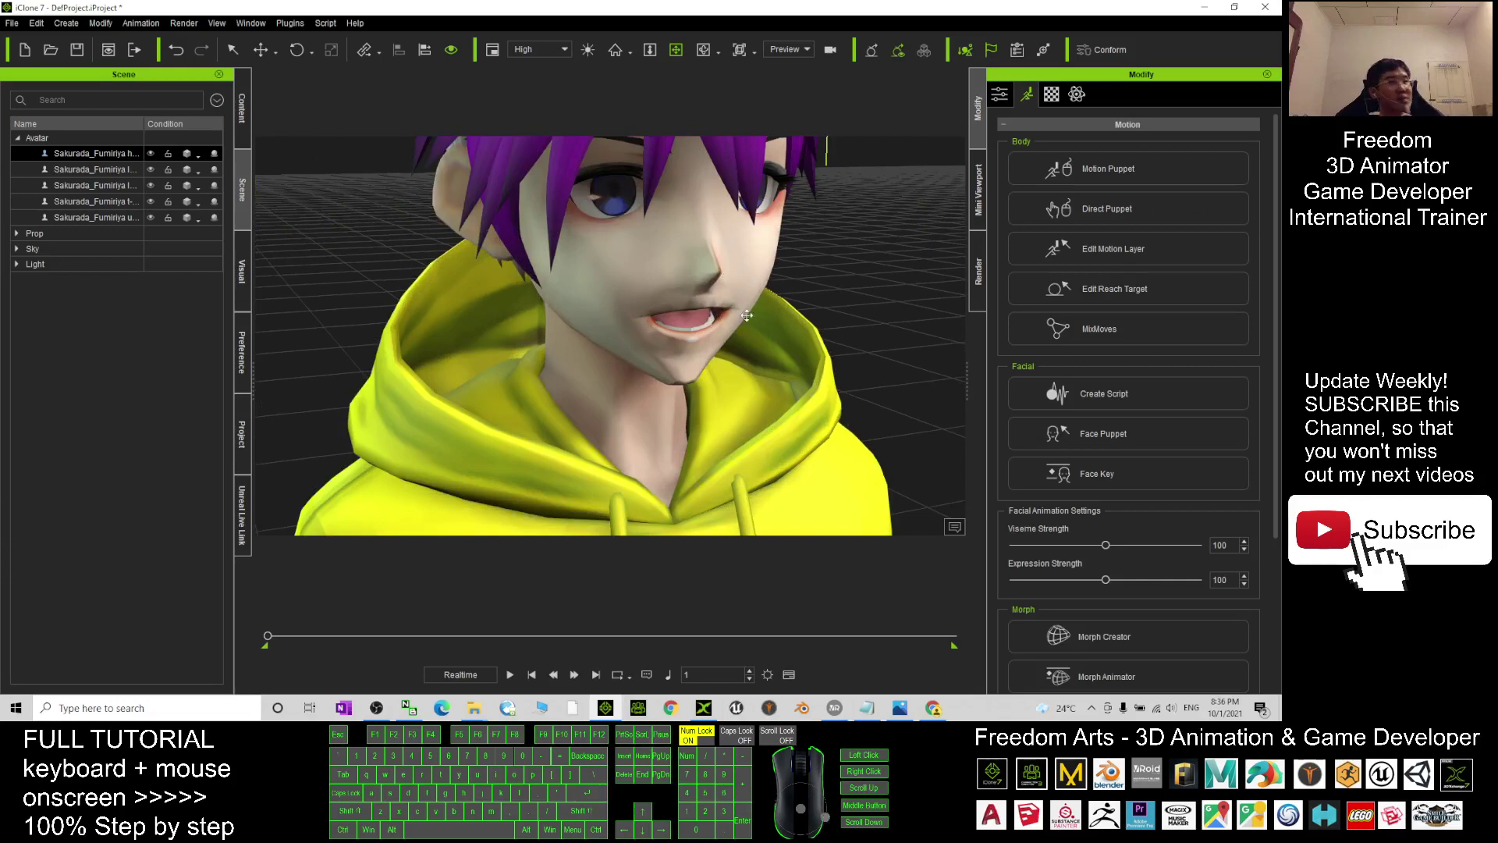
key(x)
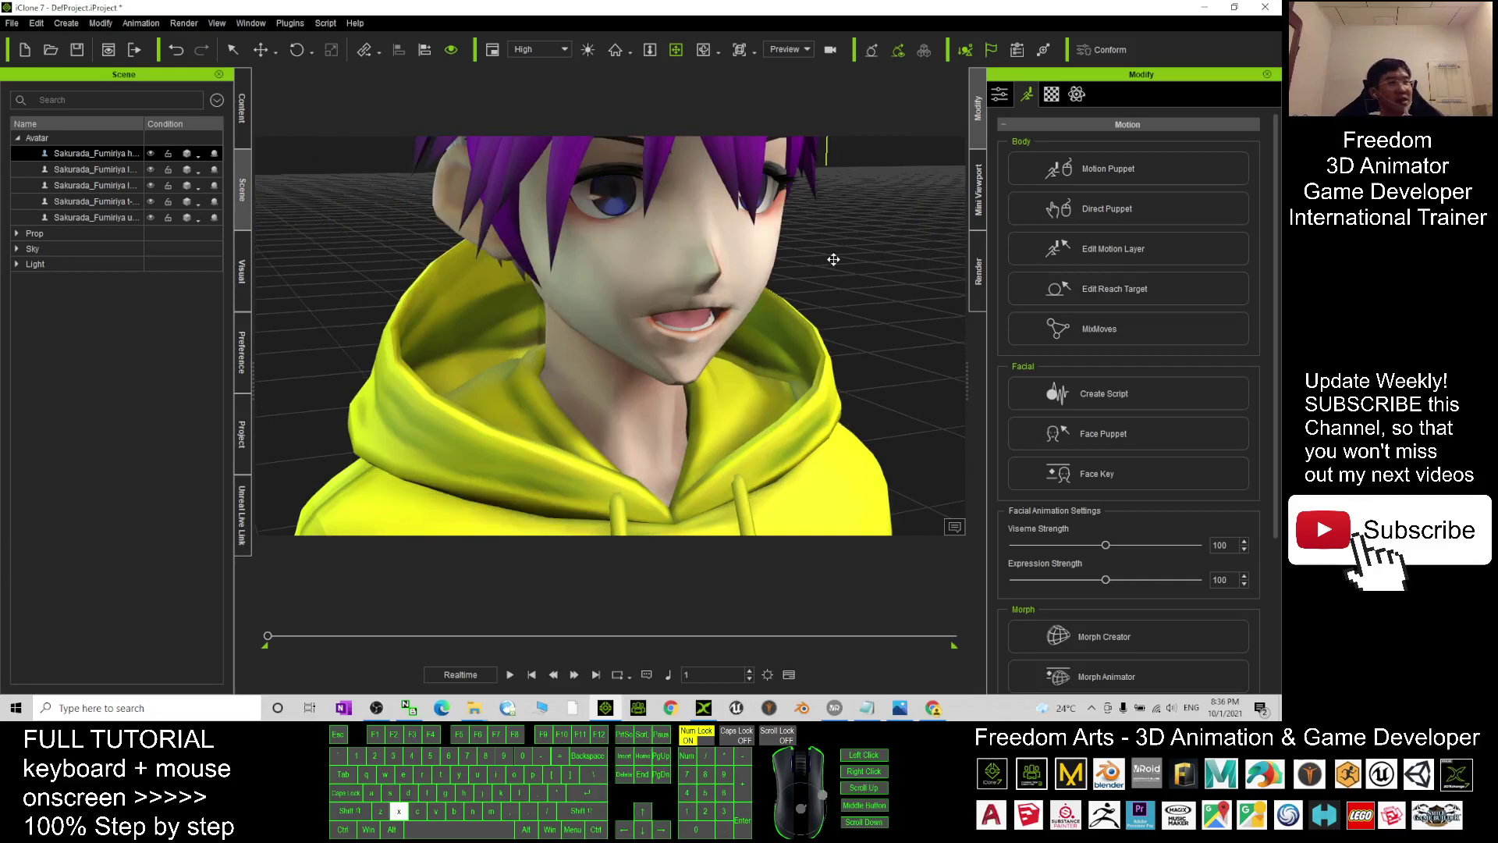
drag(832, 257, 633, 324)
key(c)
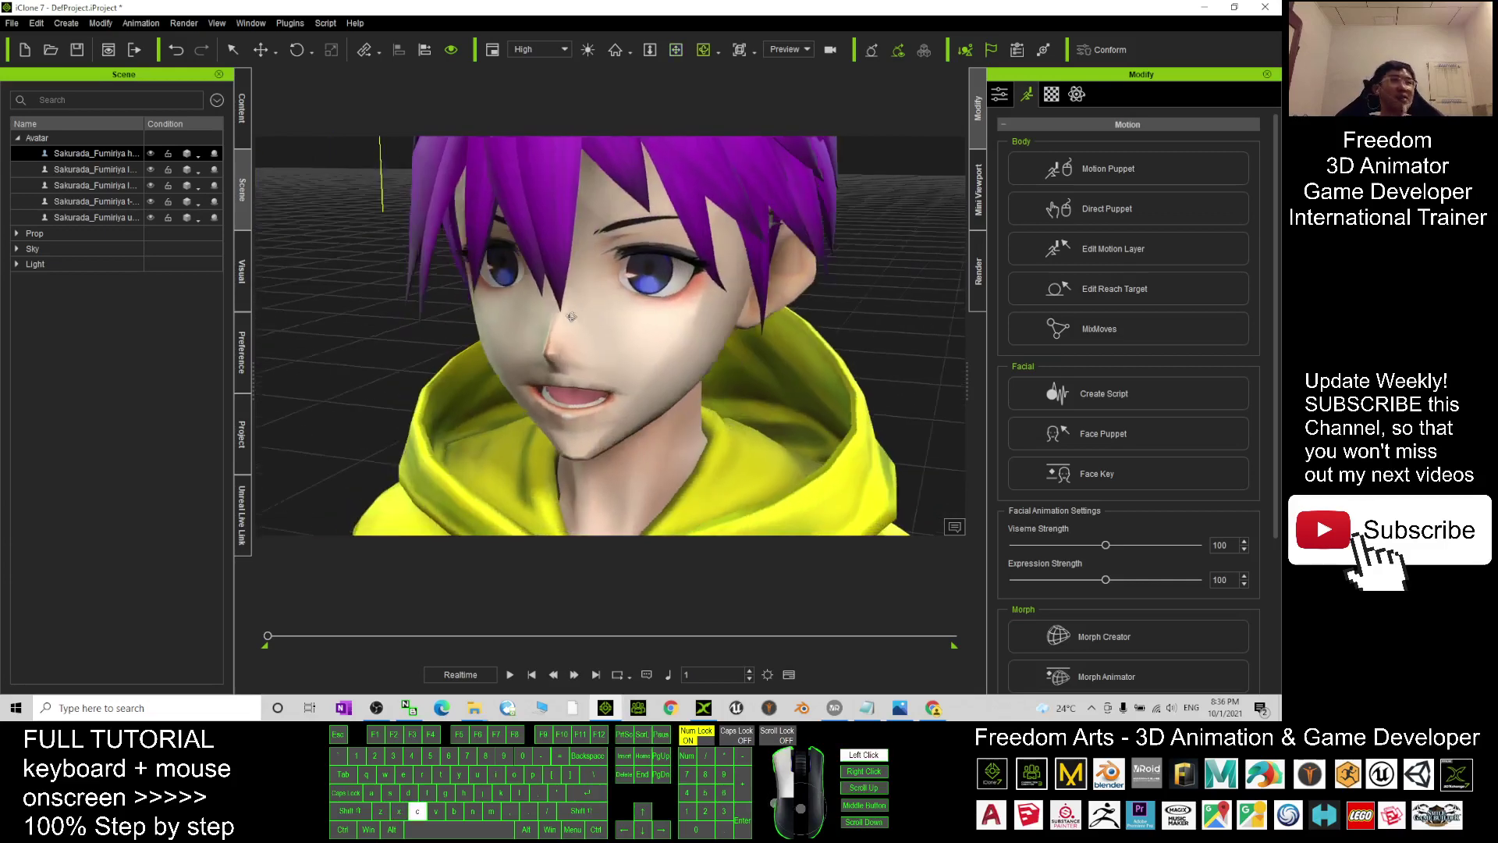
scroll(633, 324, down, 5)
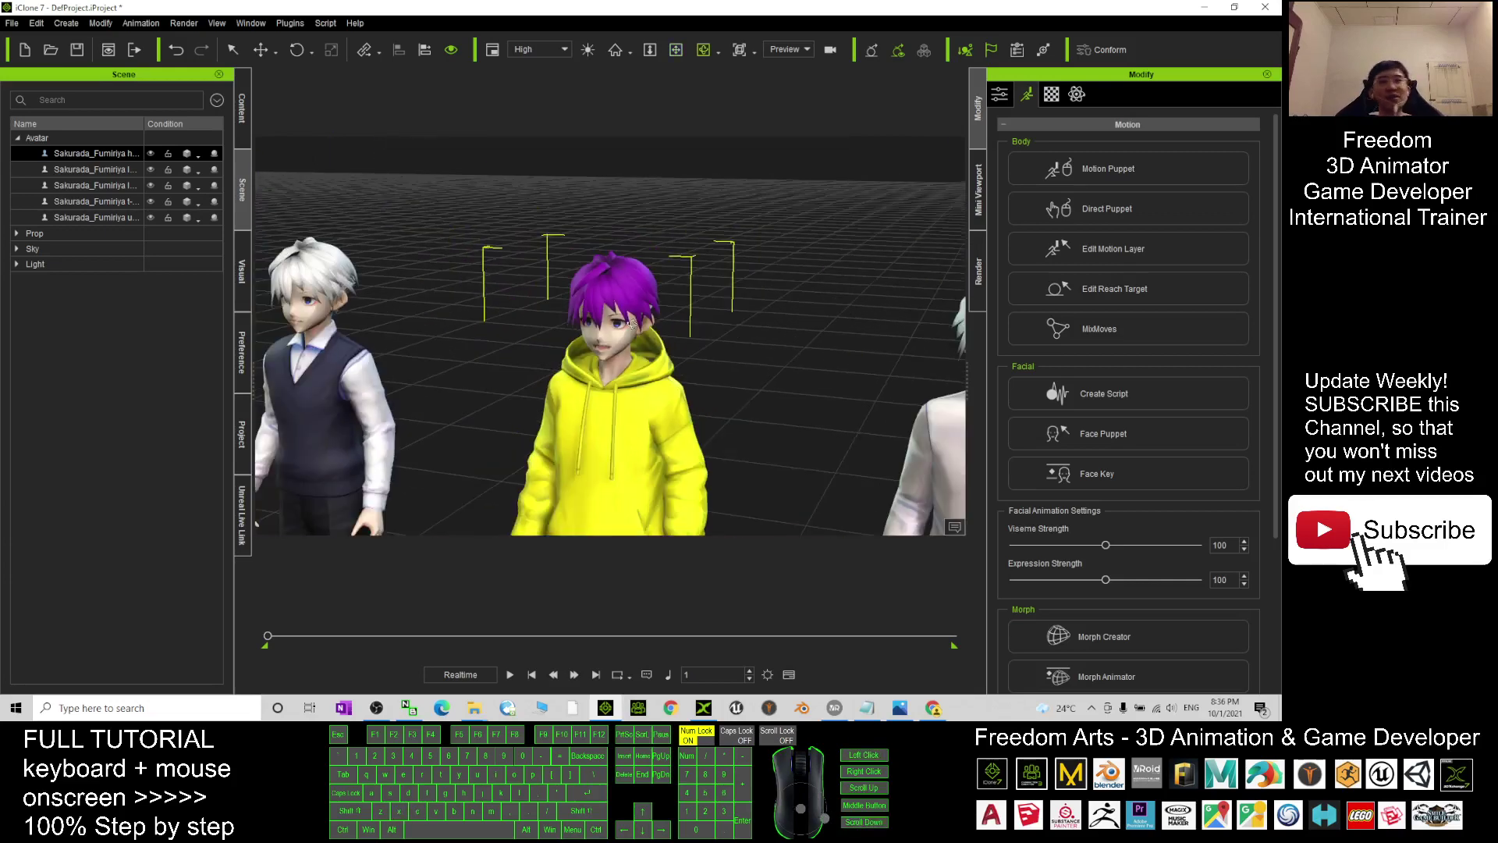
Browse the male pose templates in the 00_Pose folder of the motion library
click(245, 119)
click(91, 93)
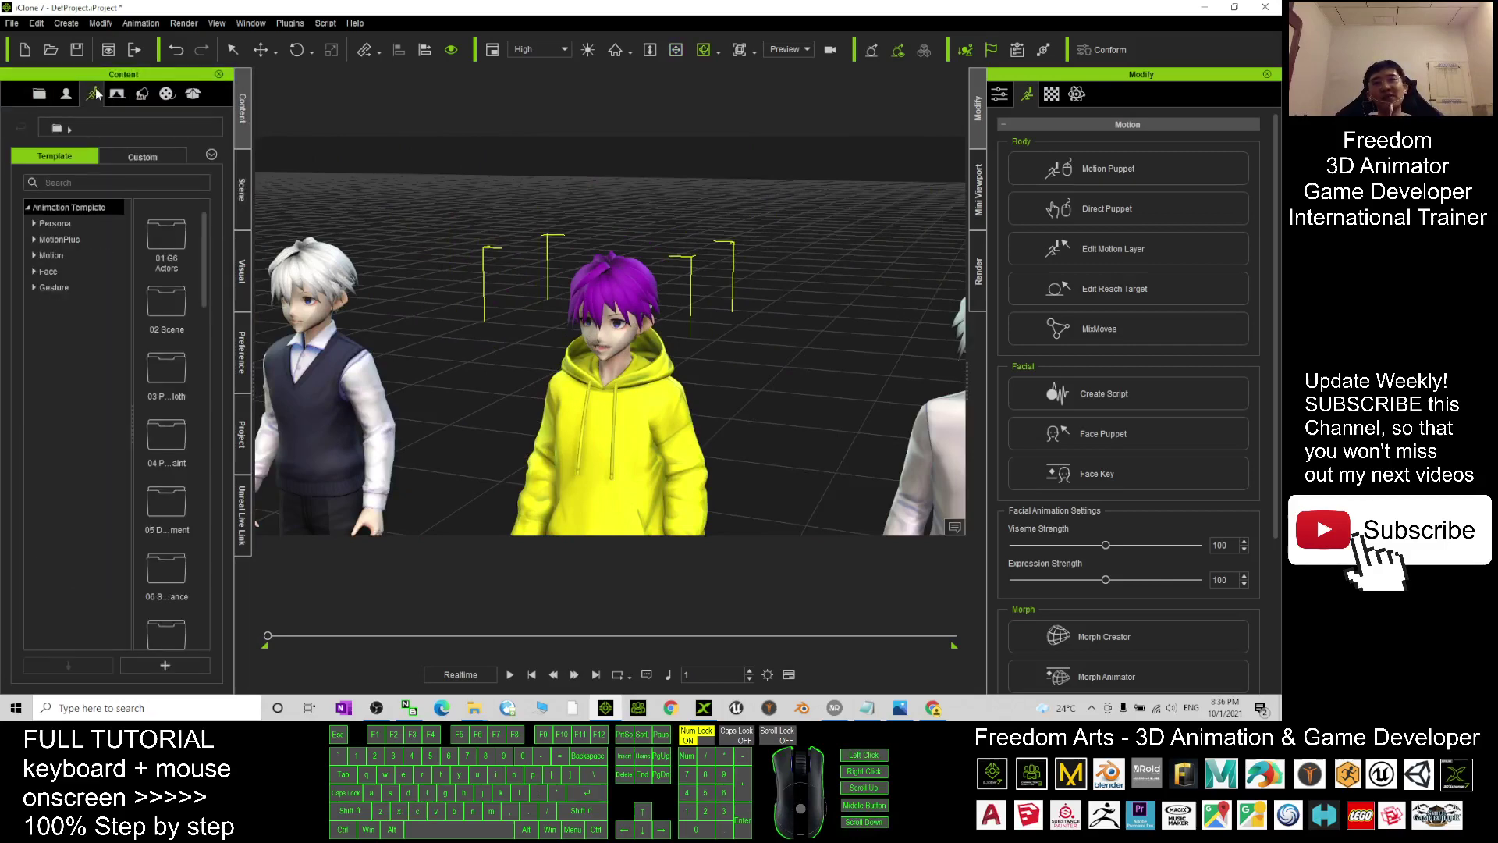
click(33, 255)
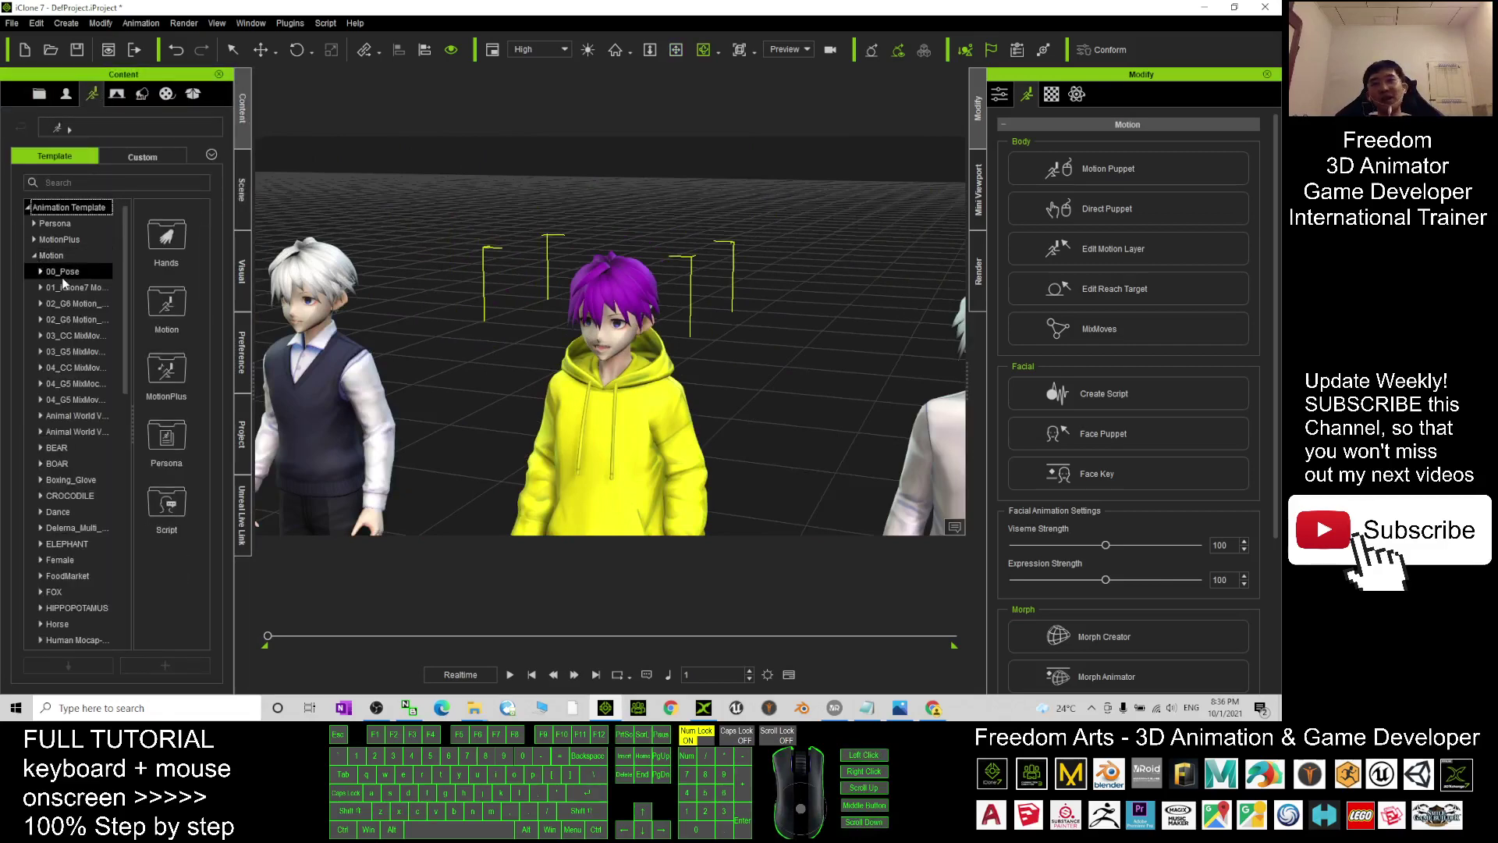
click(58, 275)
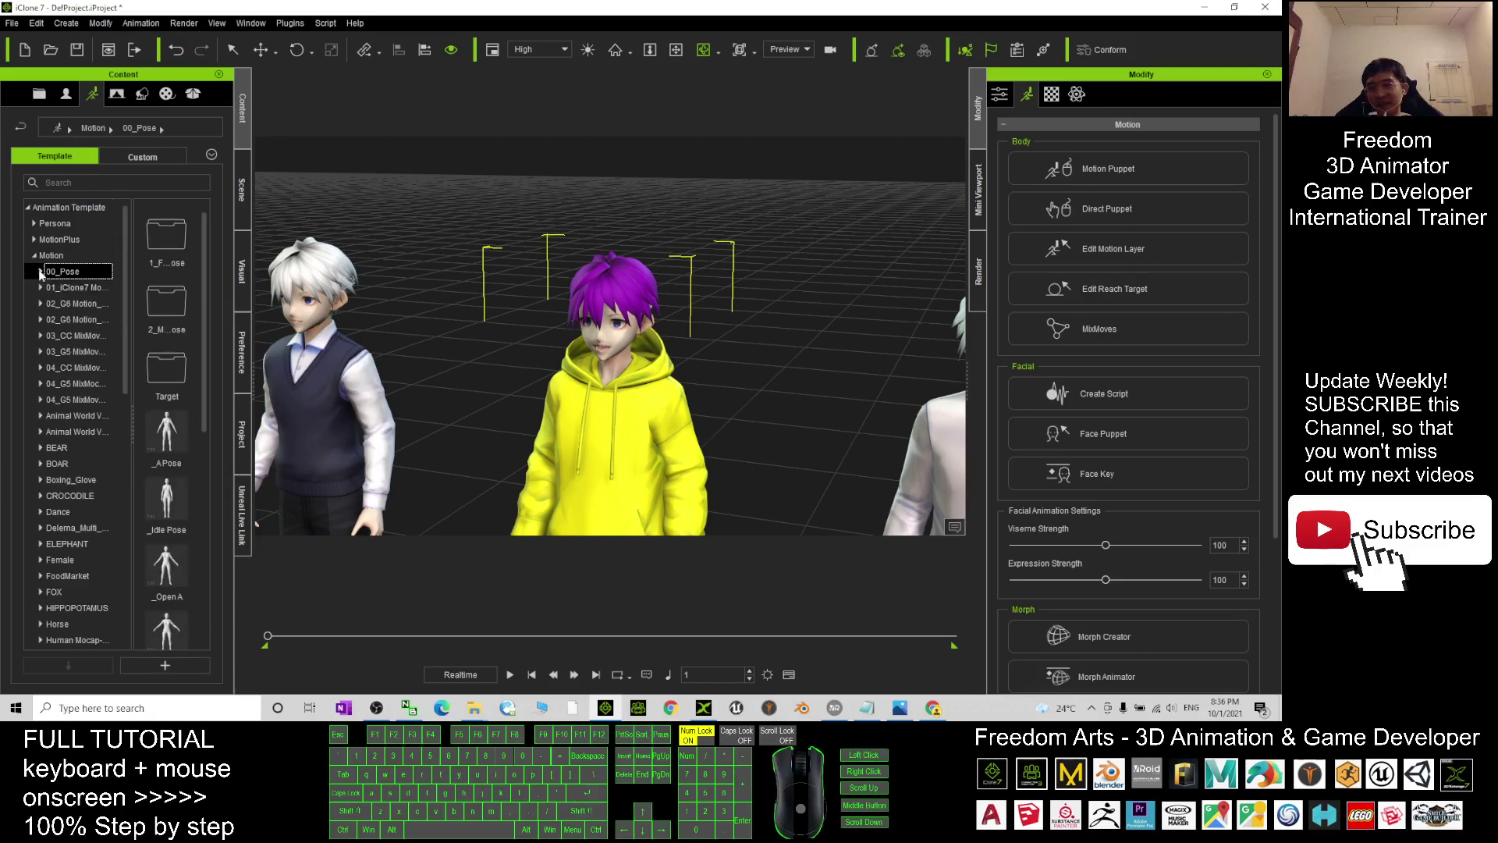
click(41, 272)
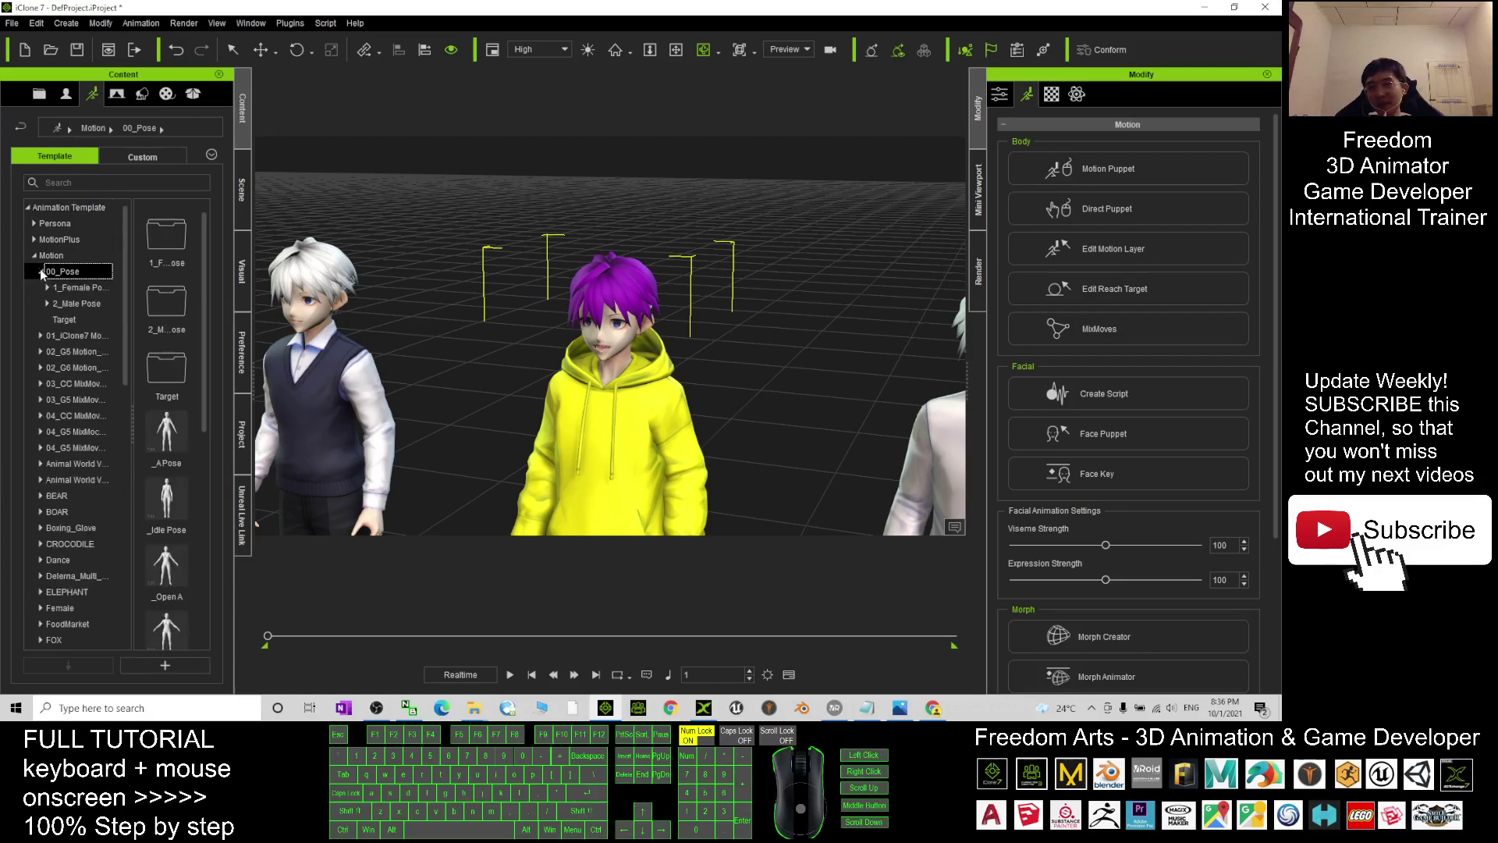
click(76, 306)
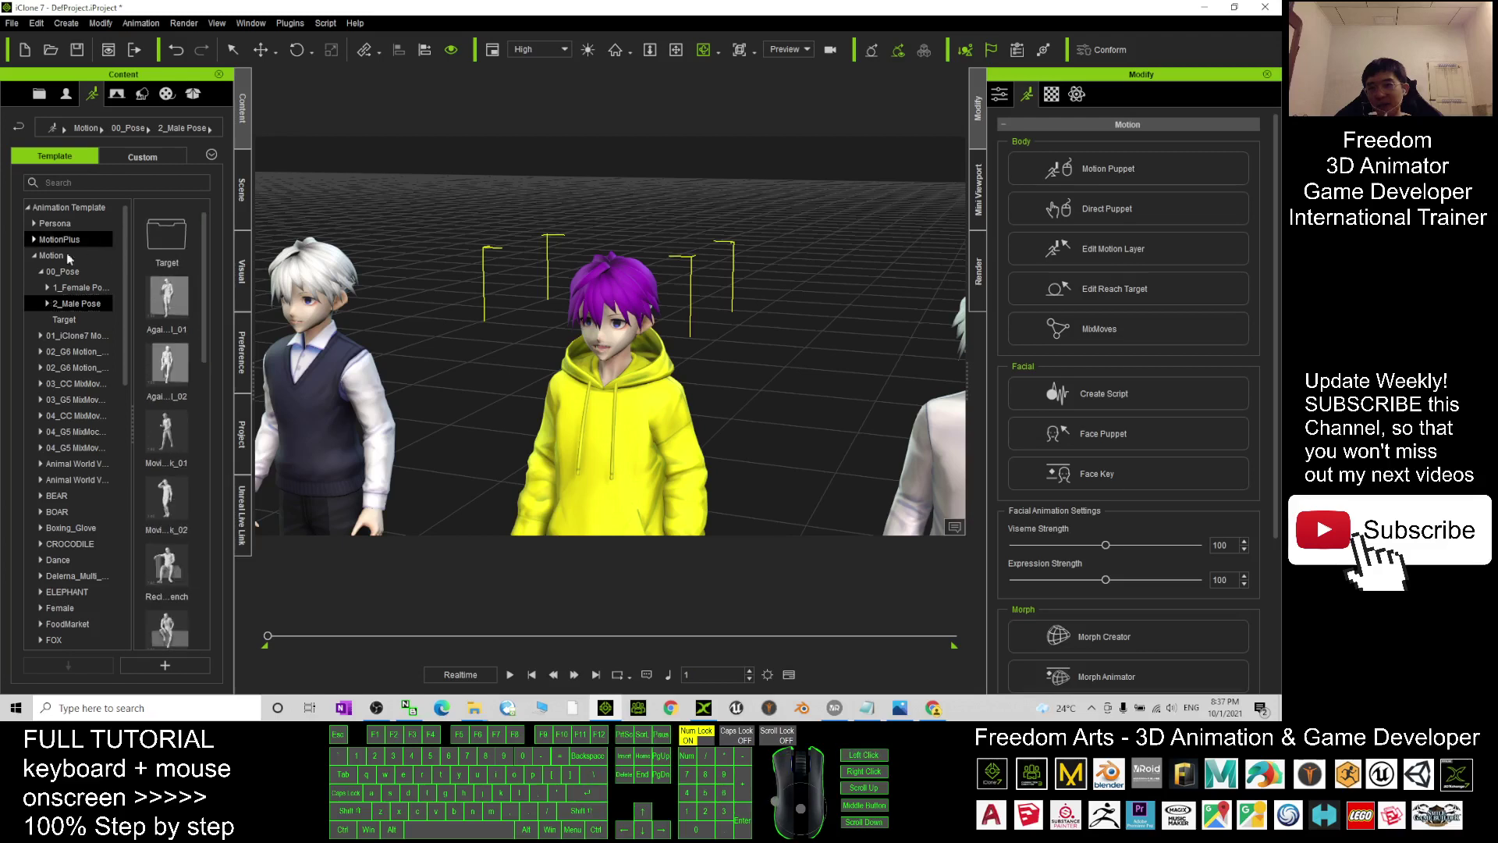
Apply the Hold_Gun loop motion from the iClone7 male motion templates to the purple-haired hoodie avatar
click(41, 272)
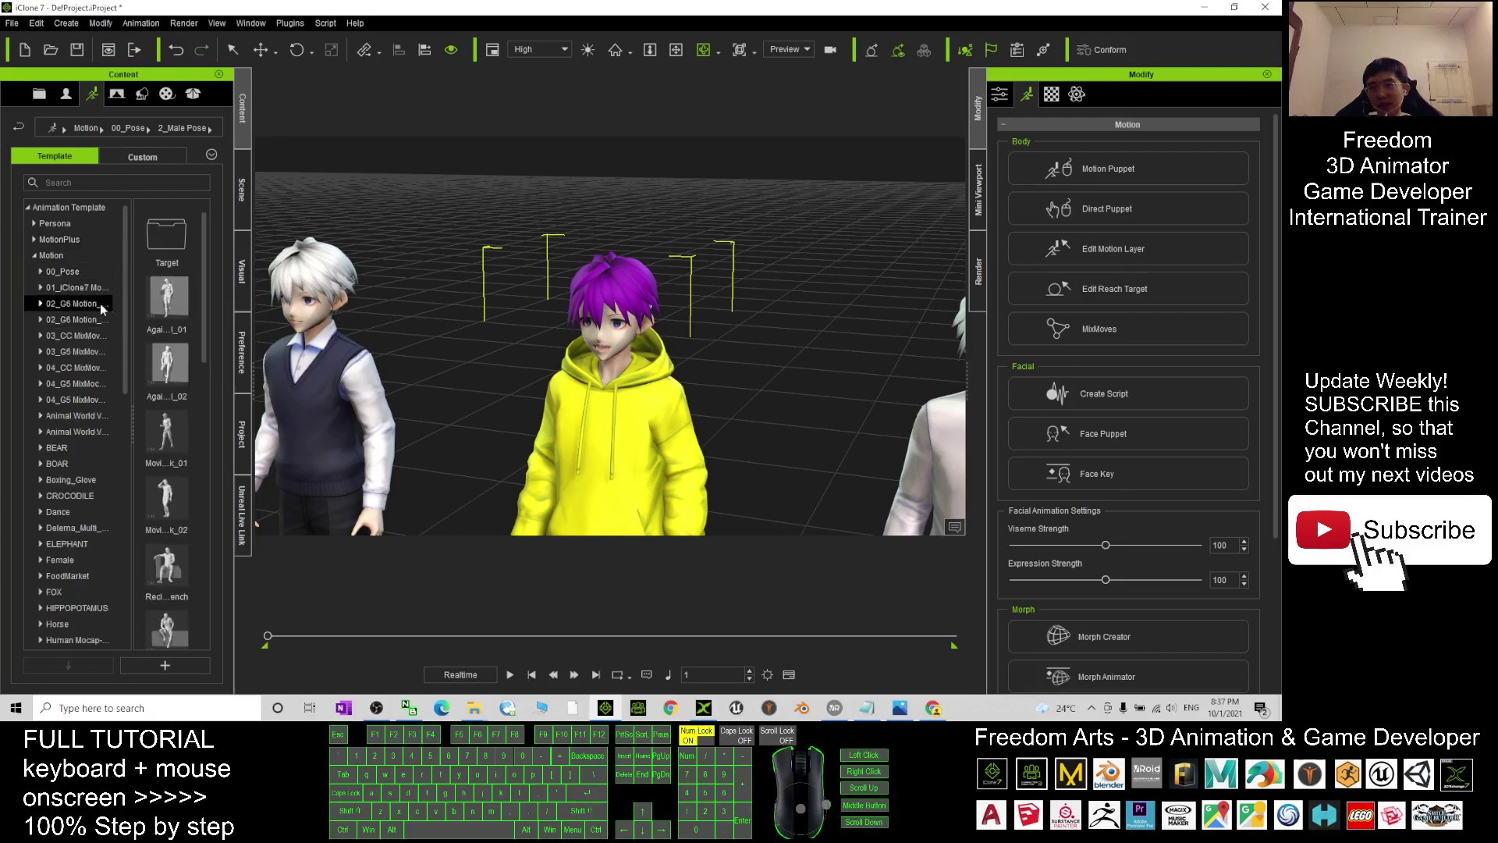
click(40, 288)
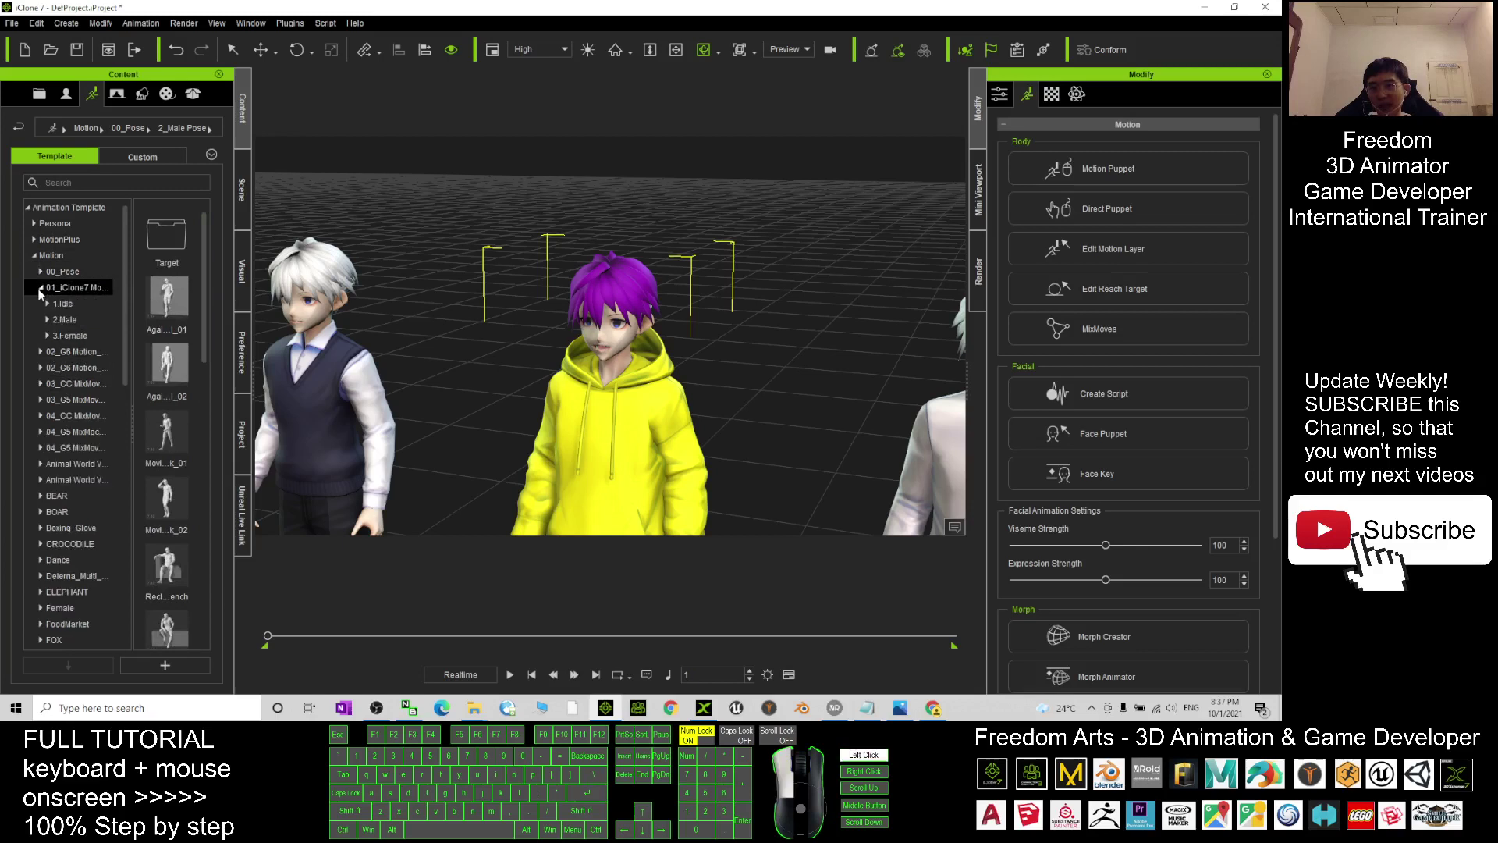
click(64, 320)
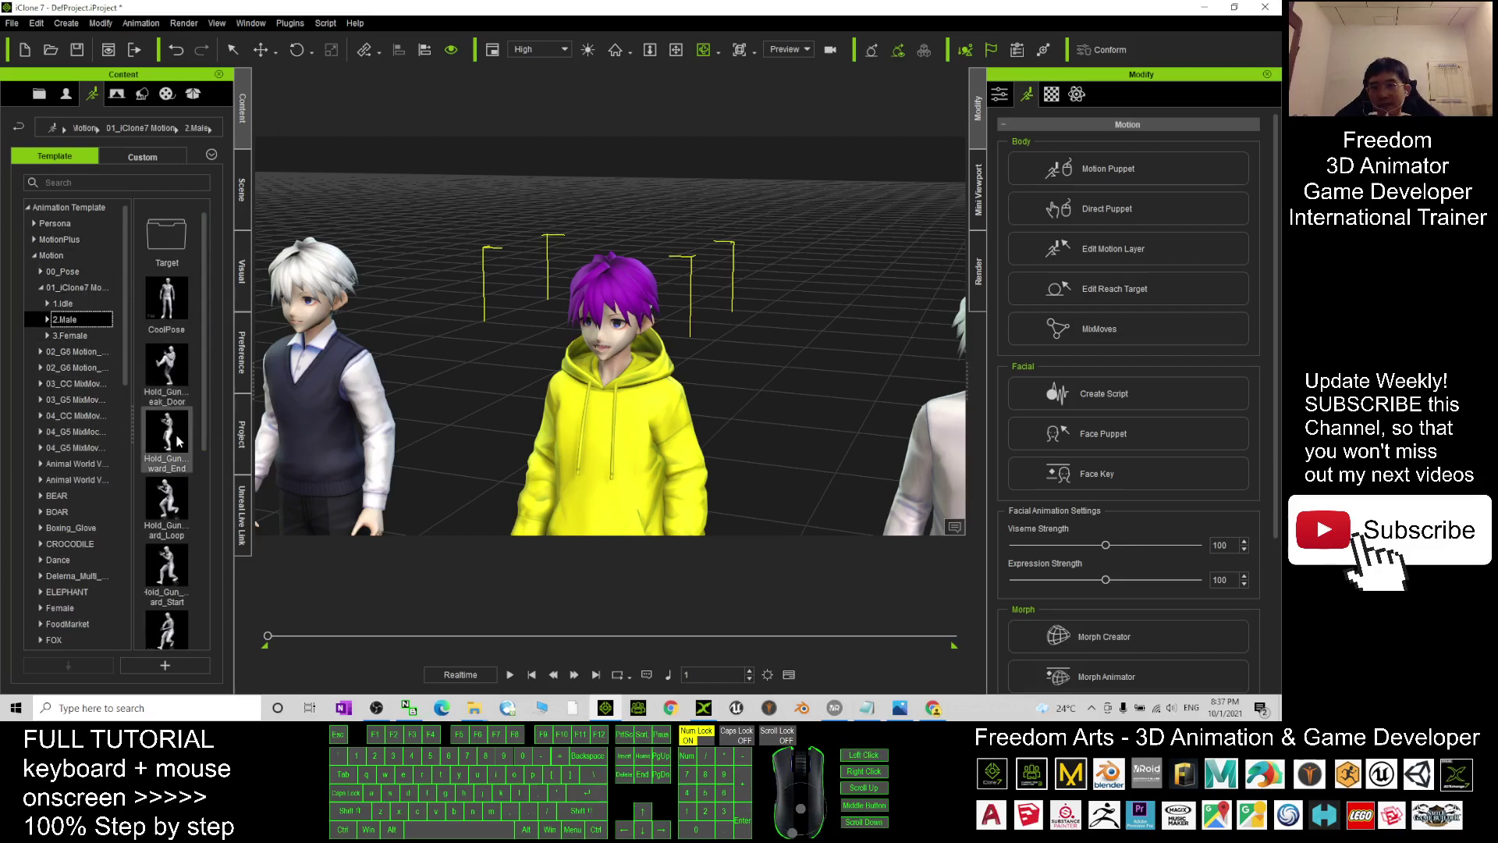
drag(166, 497, 648, 396)
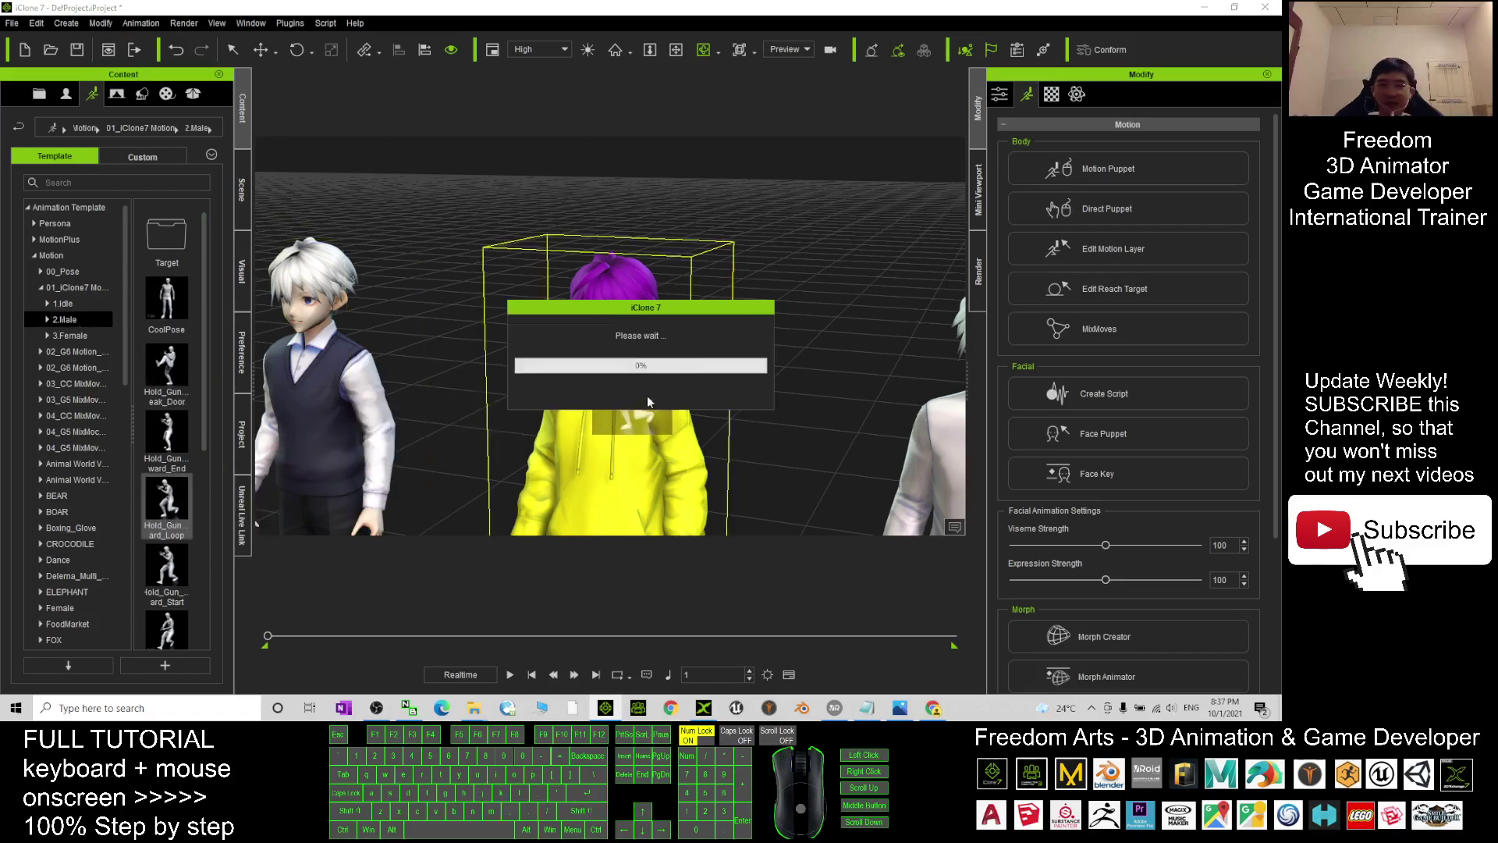
scroll(717, 443, down, 4)
scroll(717, 443, down, 5)
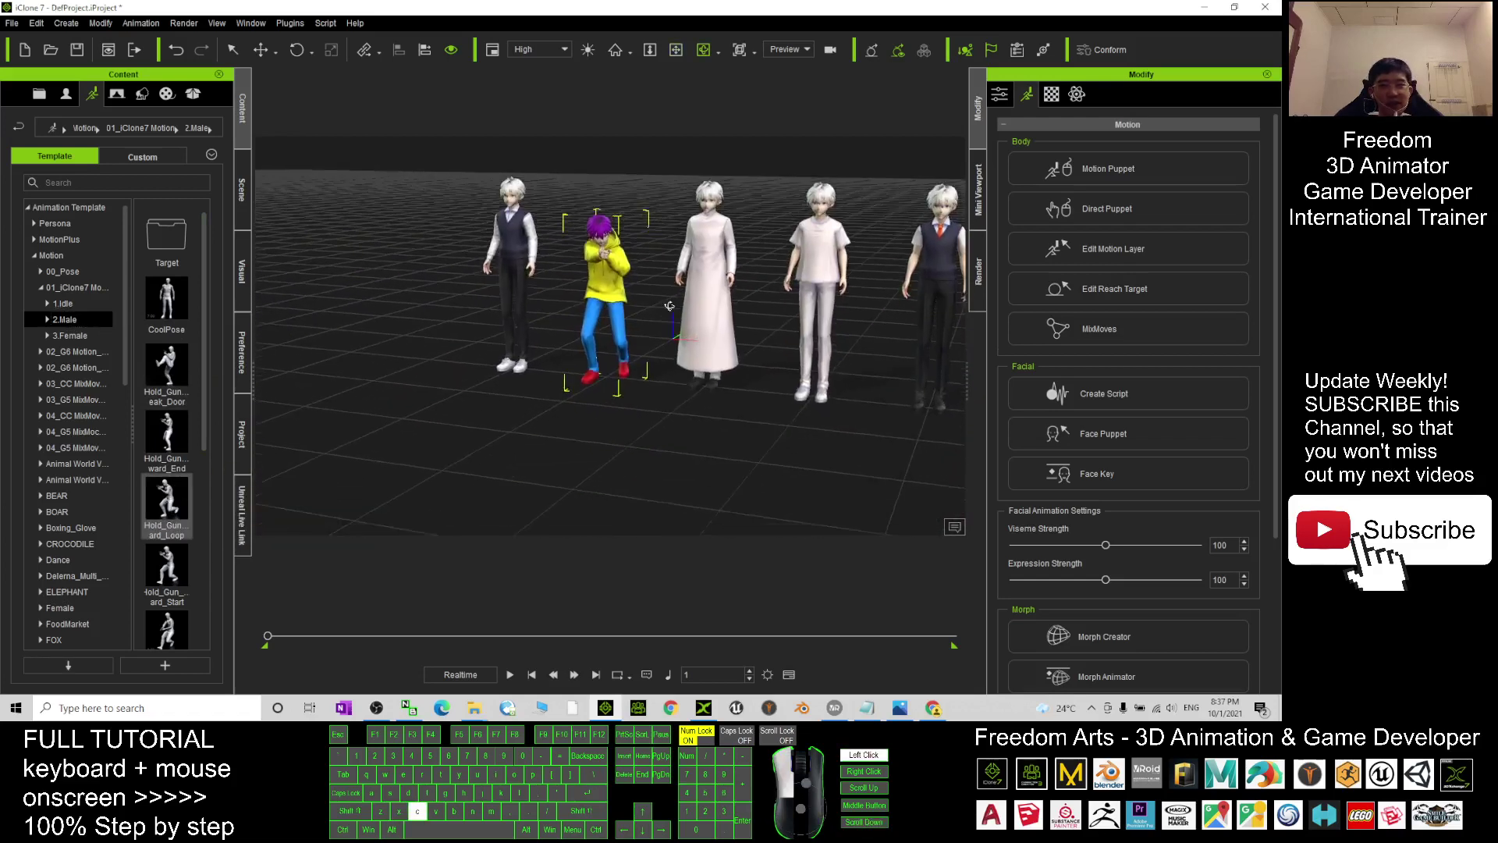
Play back the hoodie avatar's gun-holding motion and watch it close up from the side
click(510, 675)
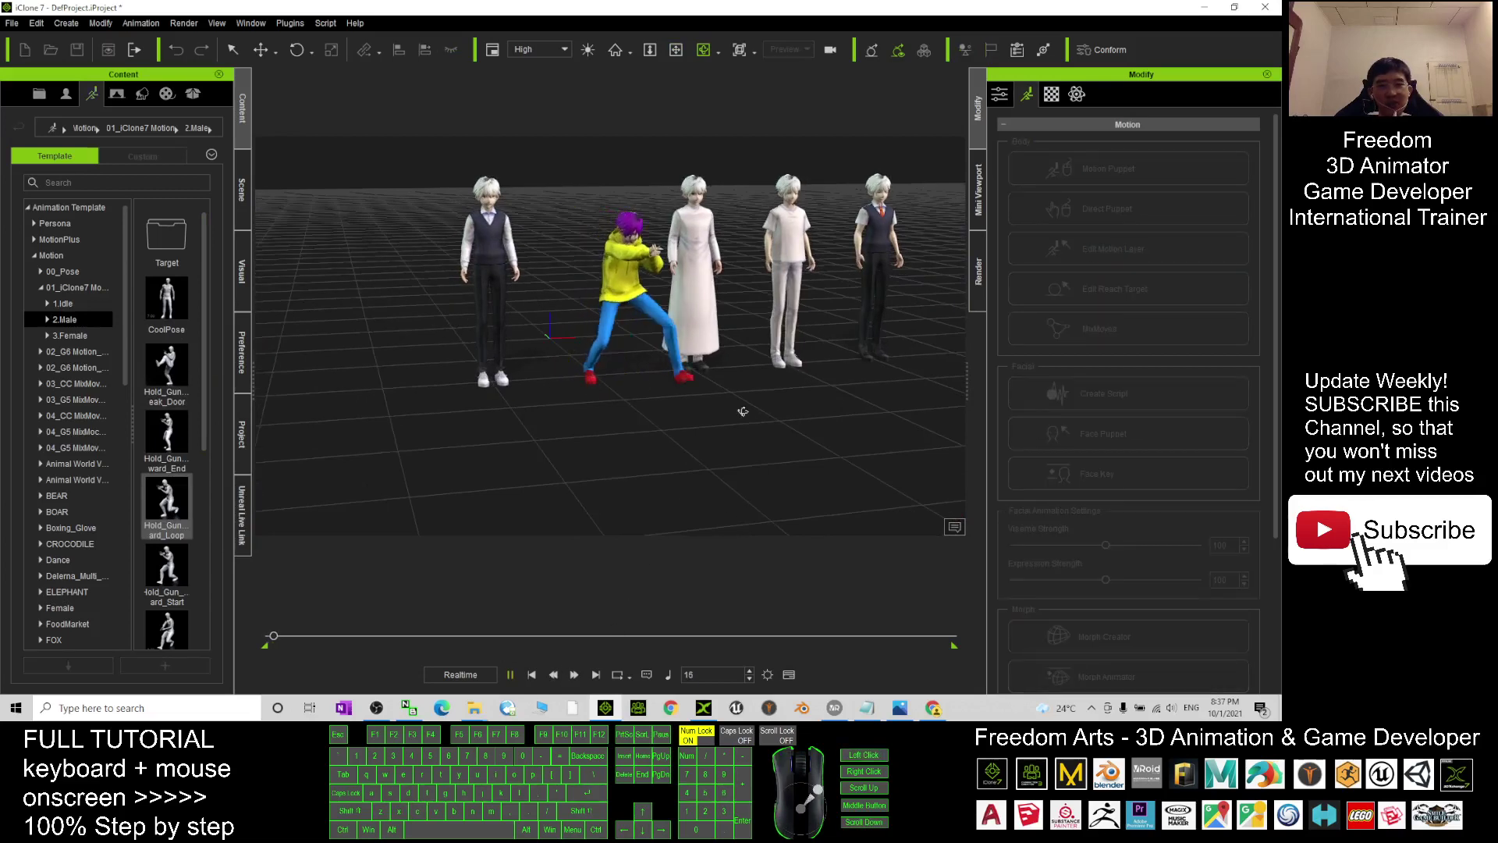
scroll(742, 408, up, 5)
drag(854, 274, 375, 261)
scroll(484, 248, up, 3)
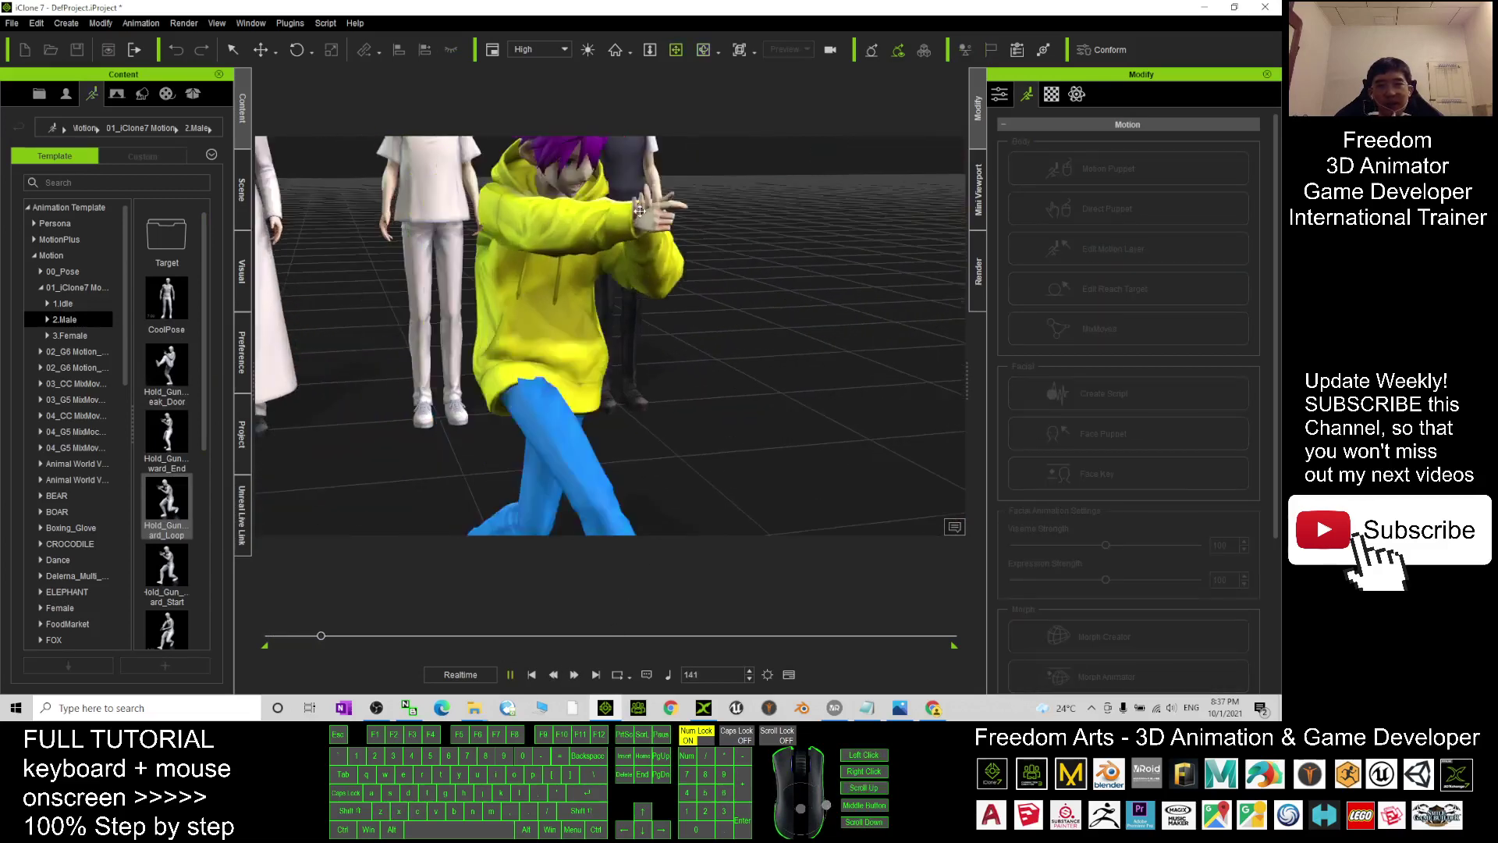
drag(499, 244, 253, 267)
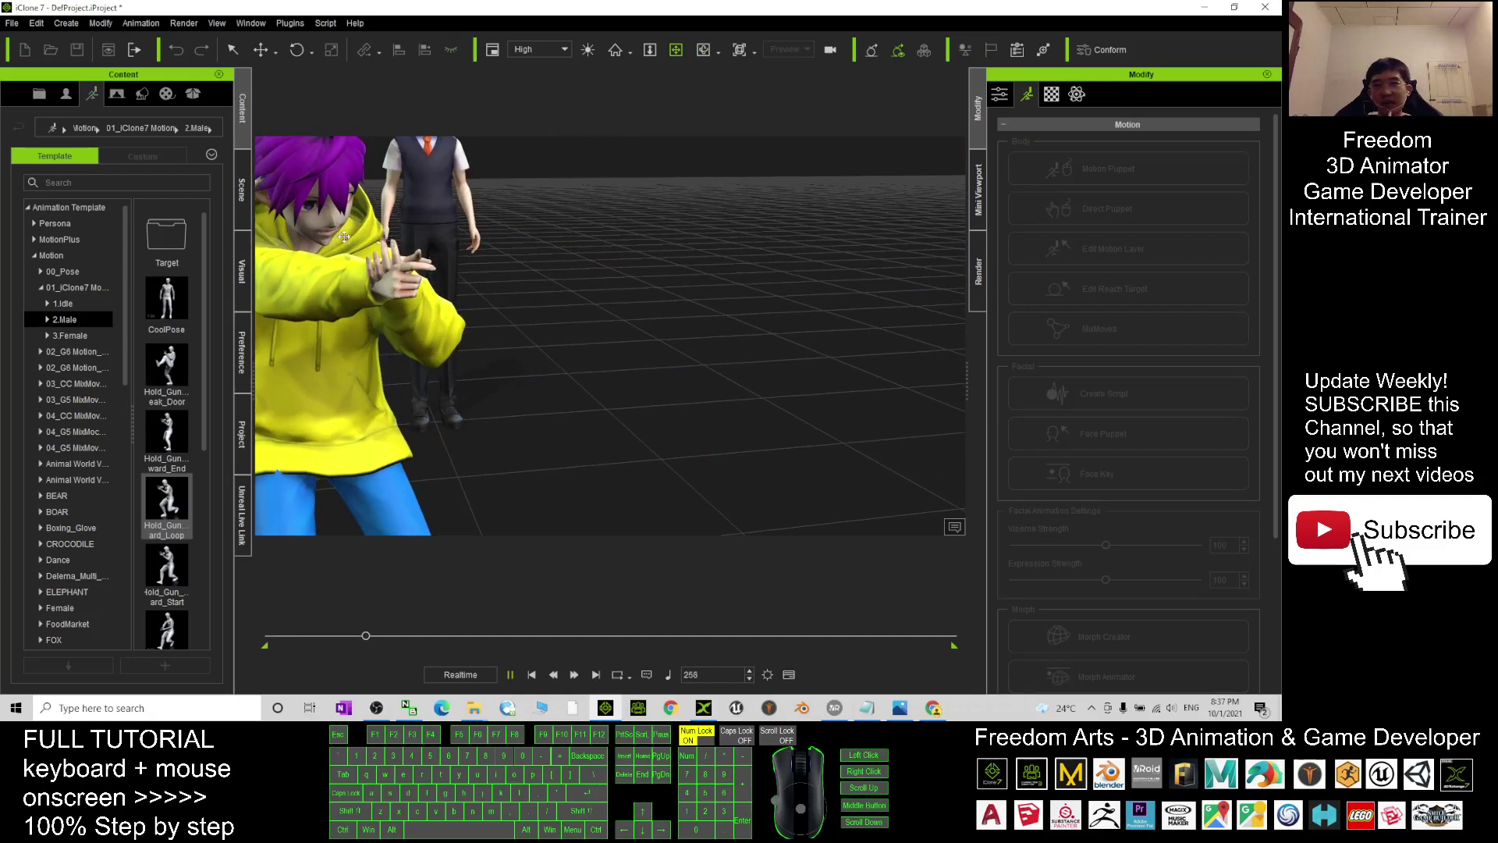
drag(391, 306, 555, 298)
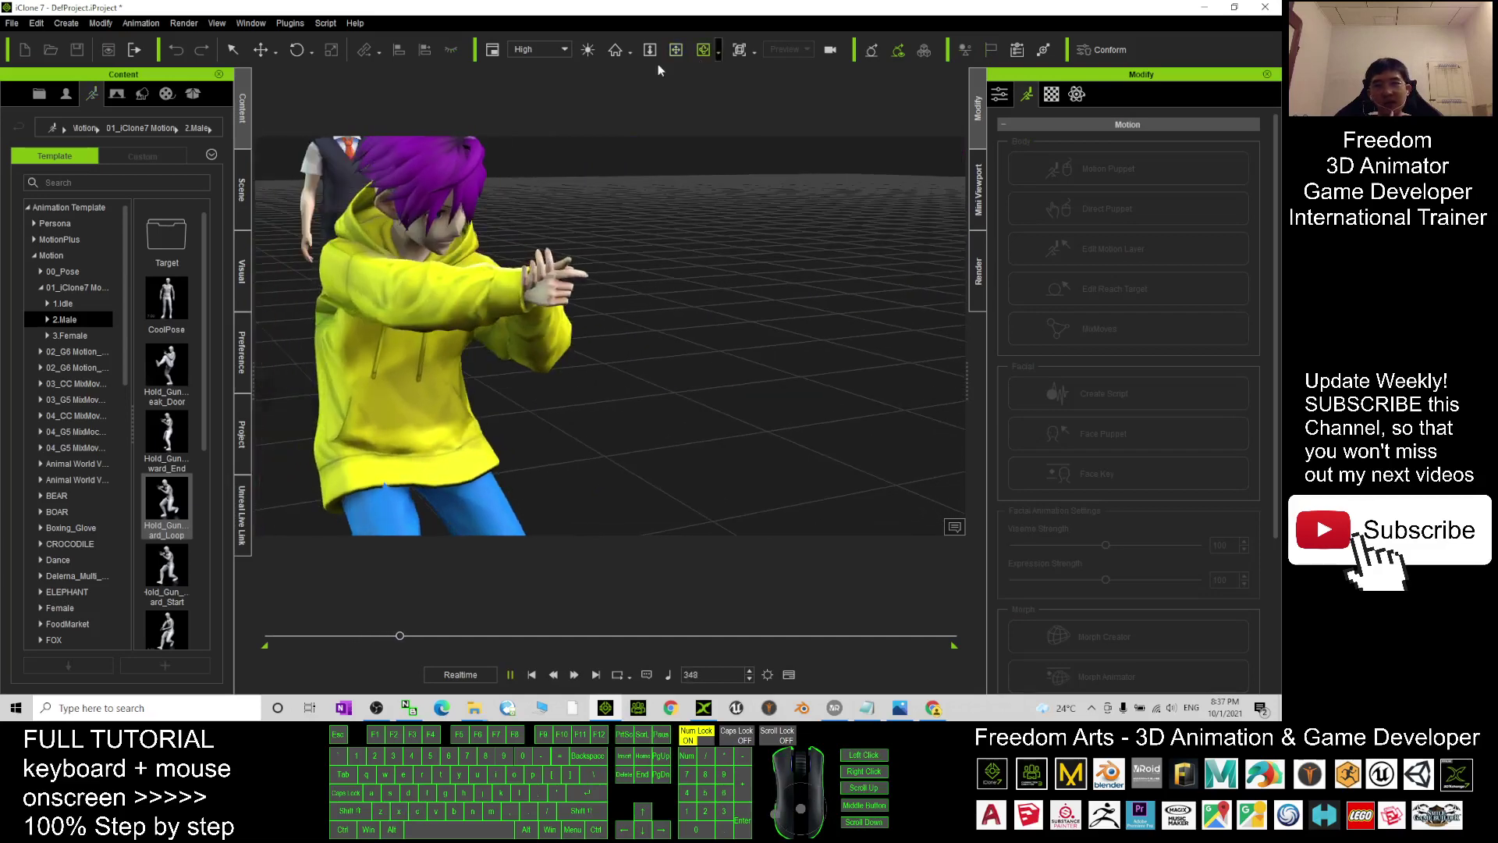
Turn on the auxiliary light, replay the gun-holding motion from the start and return to the first frame
click(587, 50)
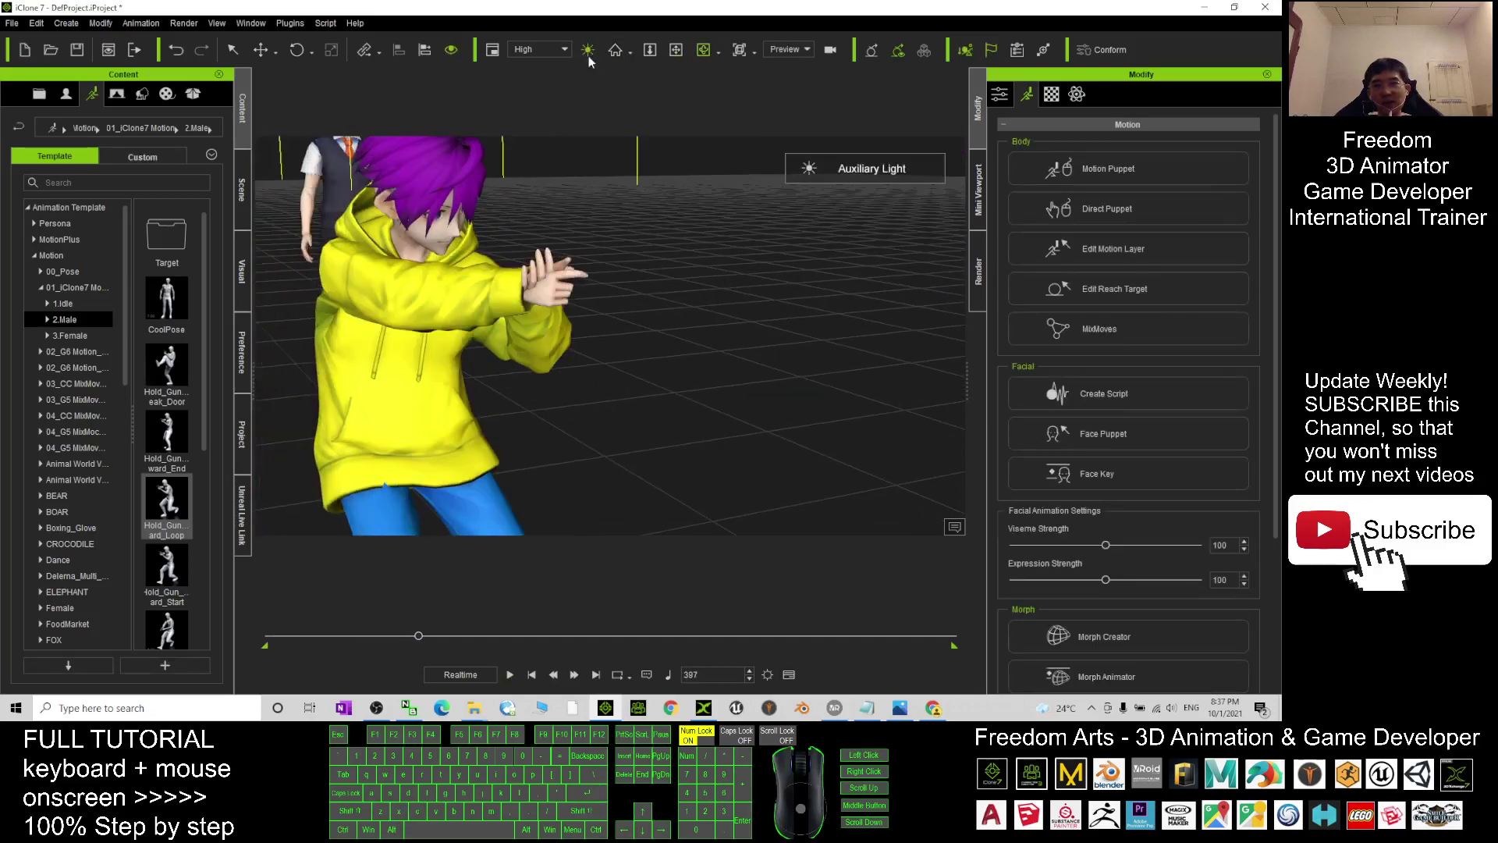
click(533, 673)
click(510, 676)
key(x)
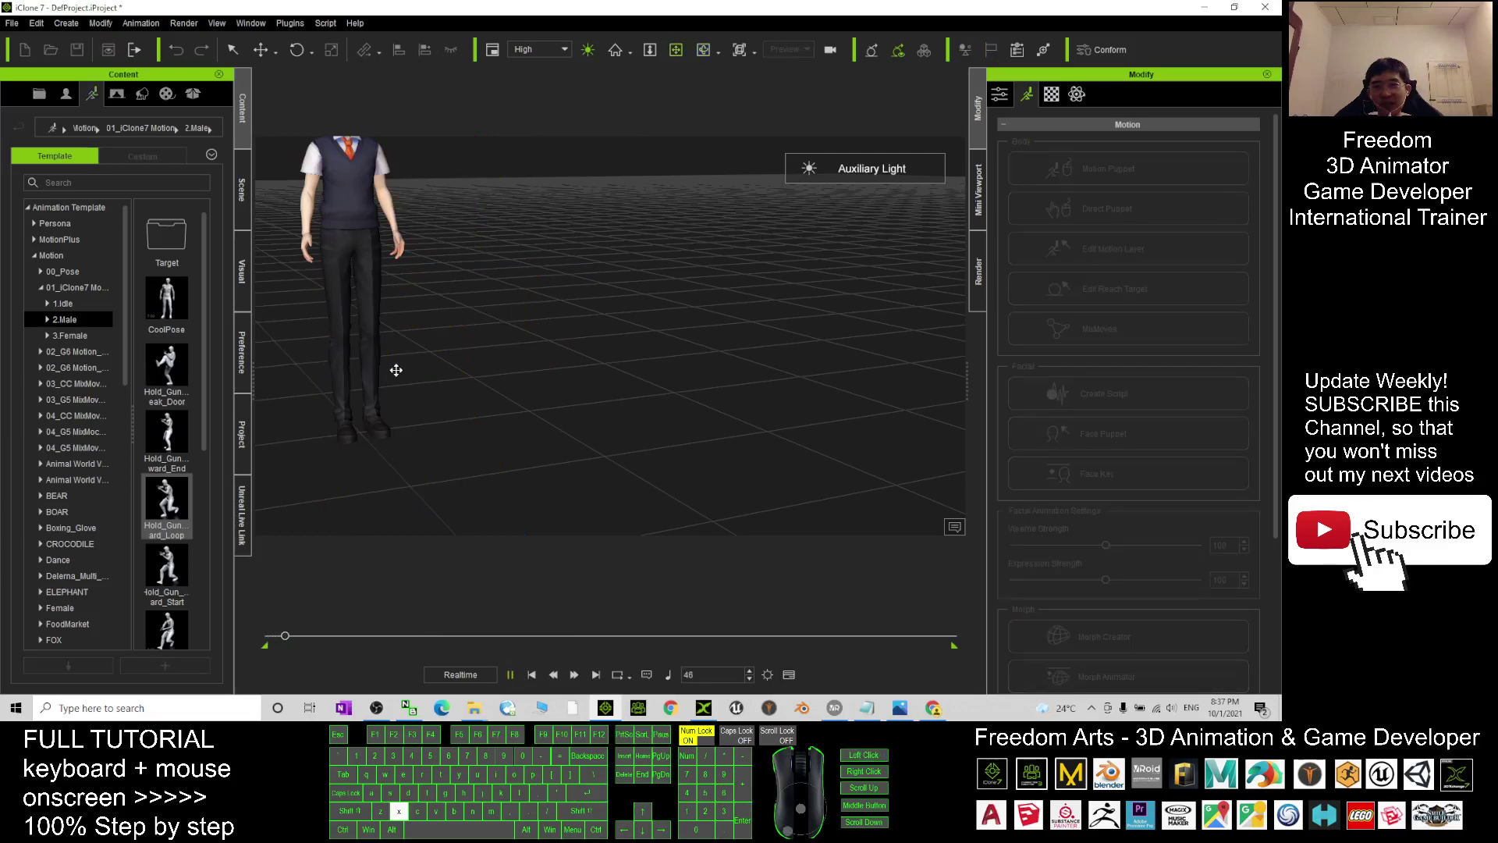
drag(395, 368, 608, 382)
key(x)
key(c)
key(x)
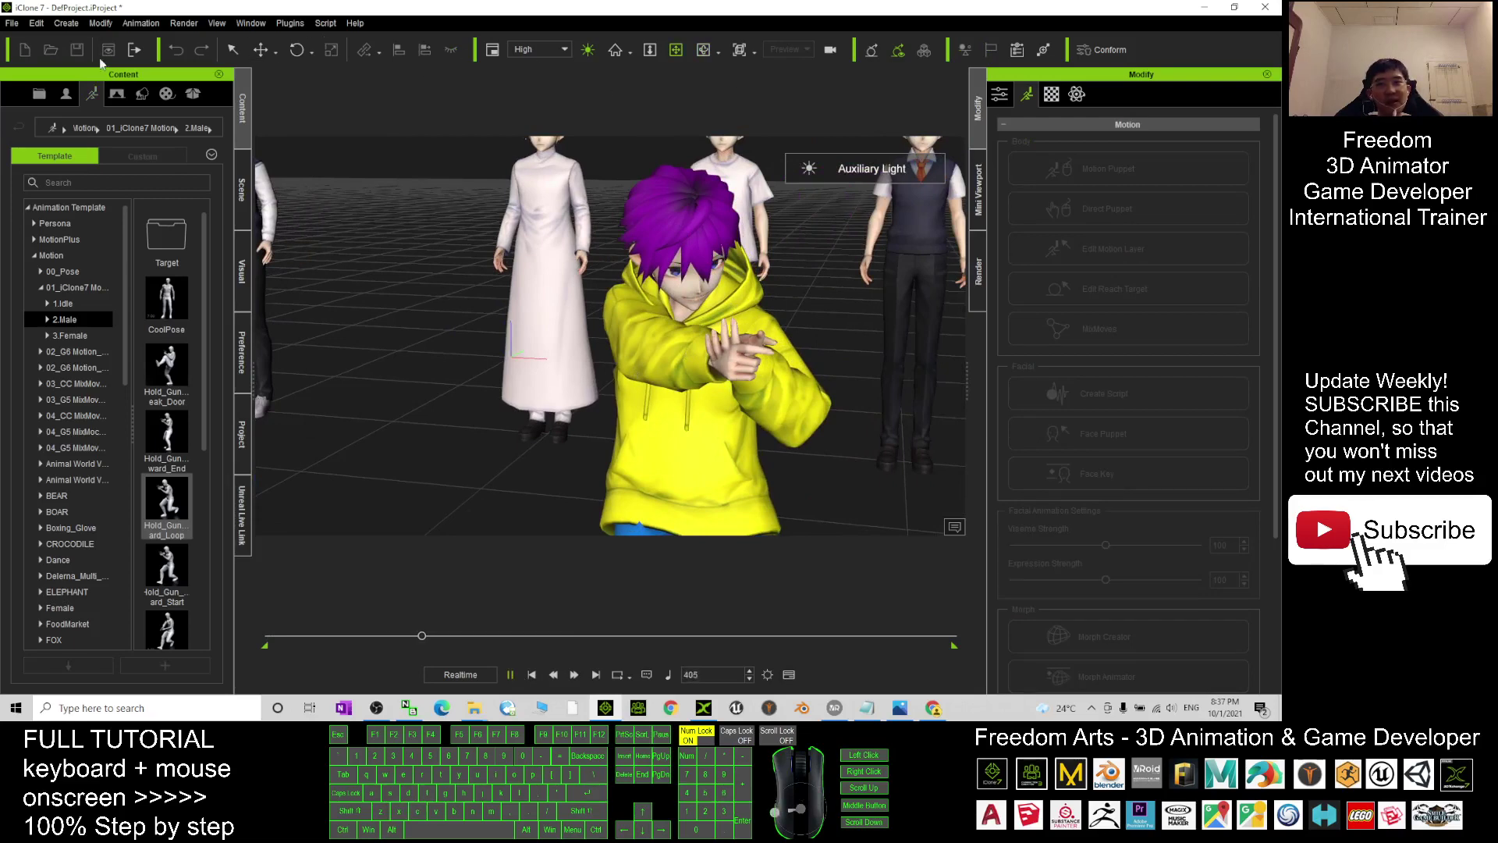
click(533, 679)
Switch to Photos to show the cover.jpg image and review the avatar download and license notes in Notepad
click(900, 708)
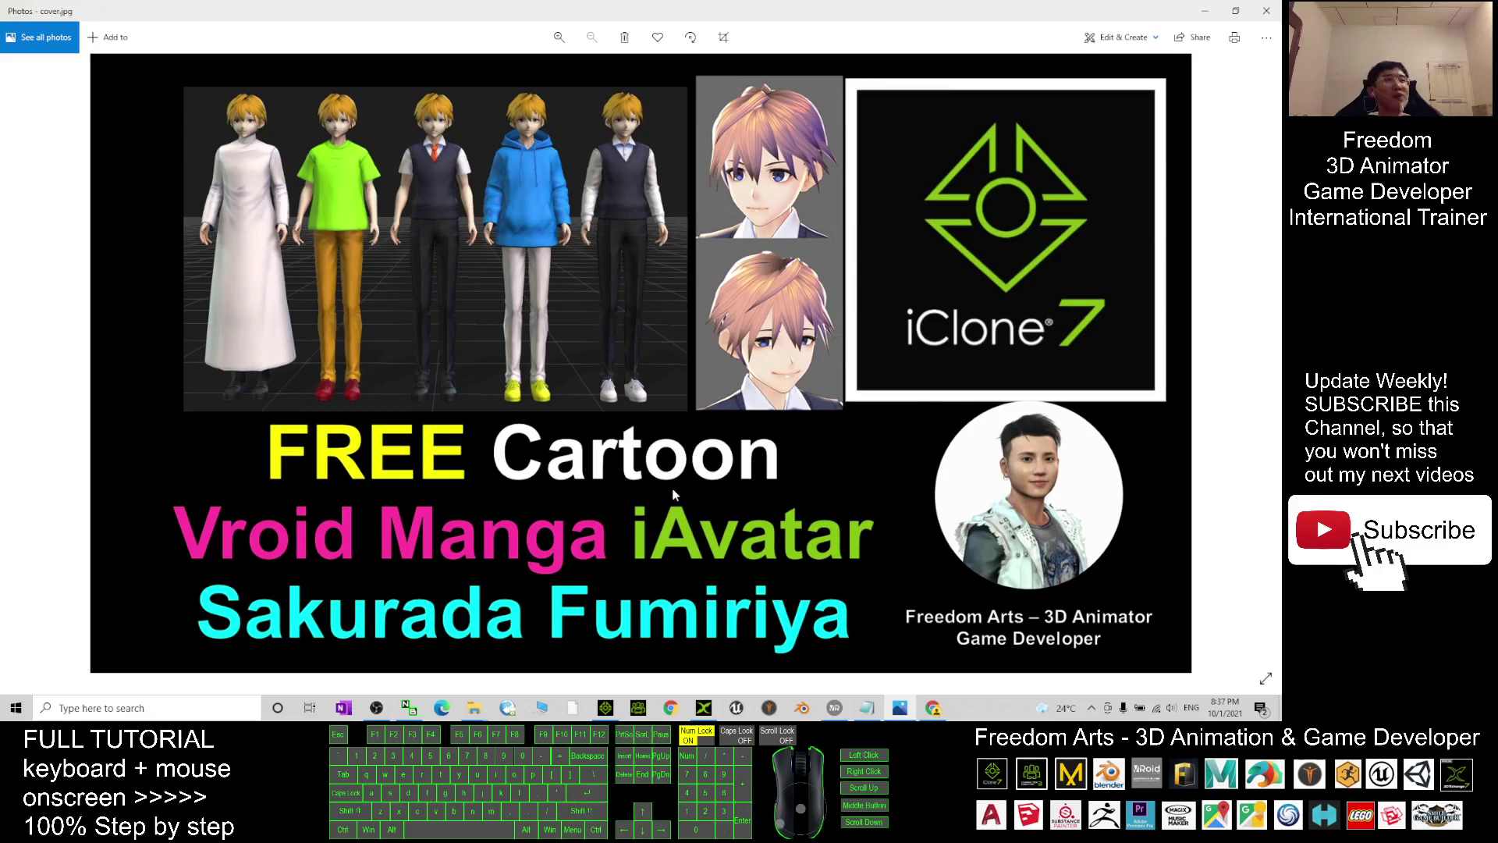
click(651, 479)
key(x)
key(c)
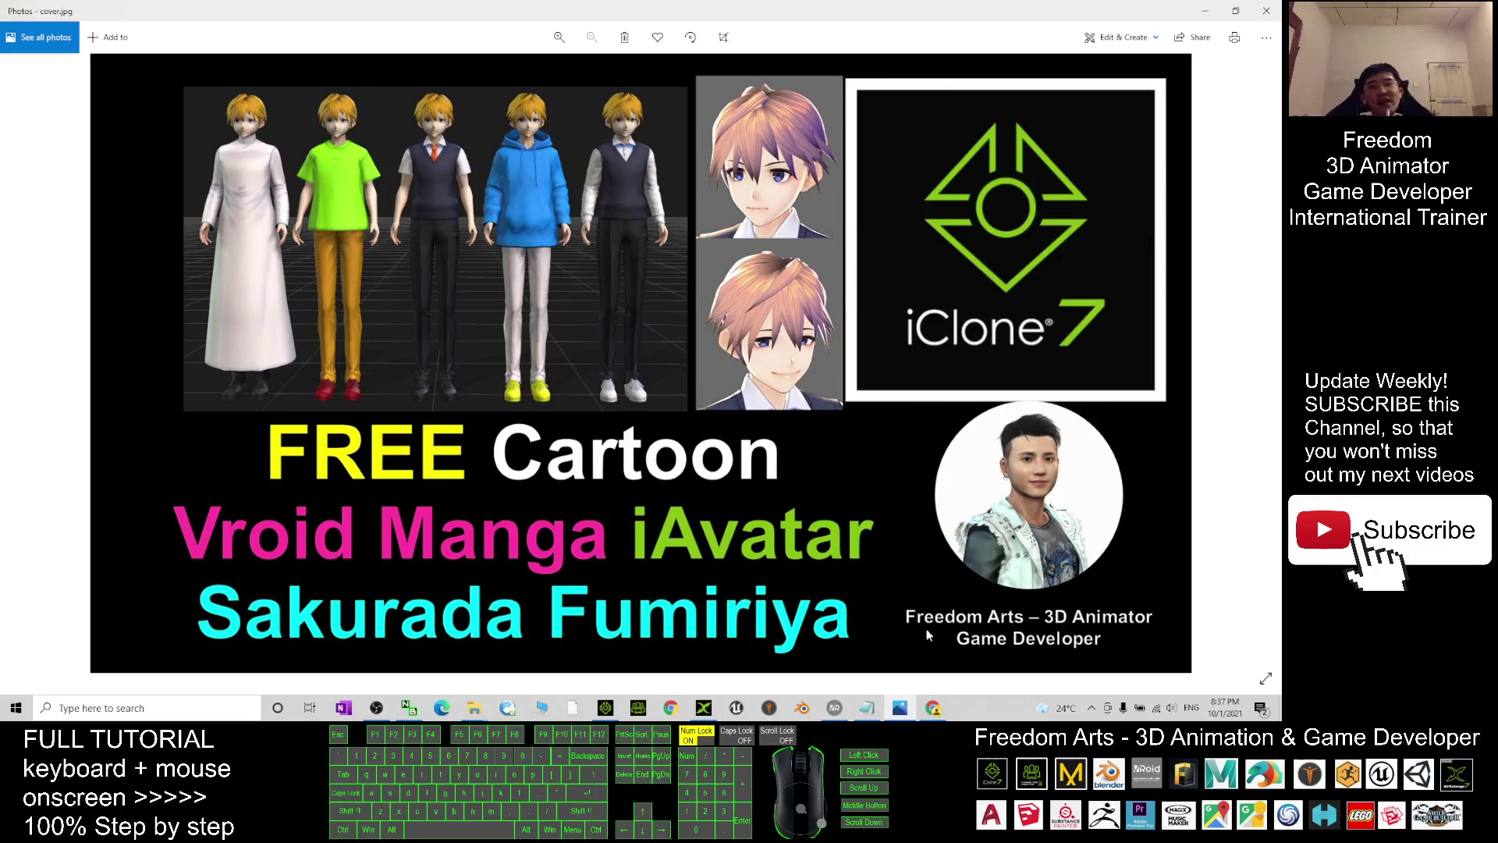
click(866, 708)
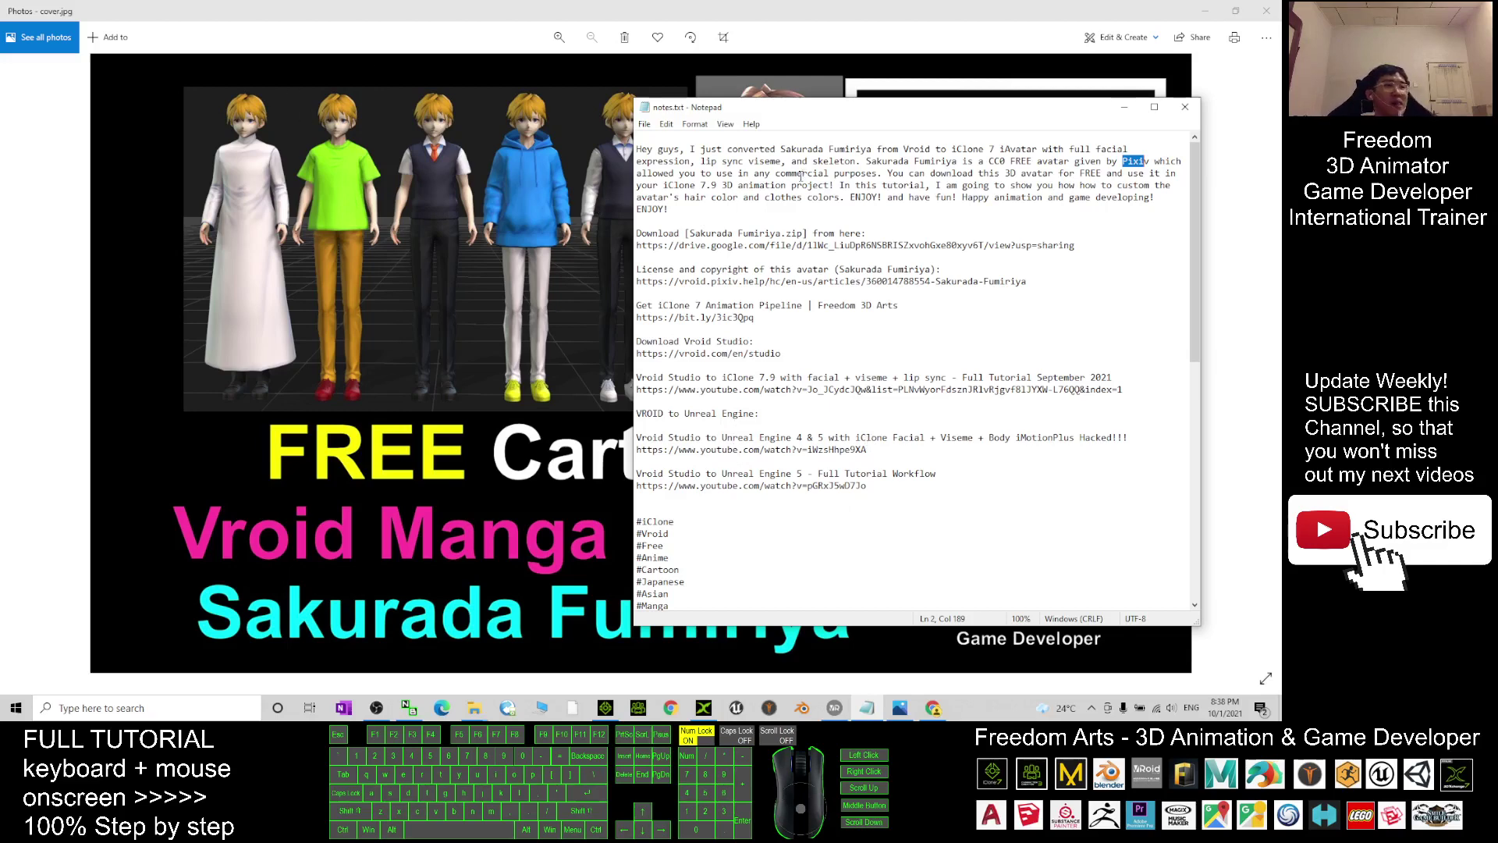
click(726, 15)
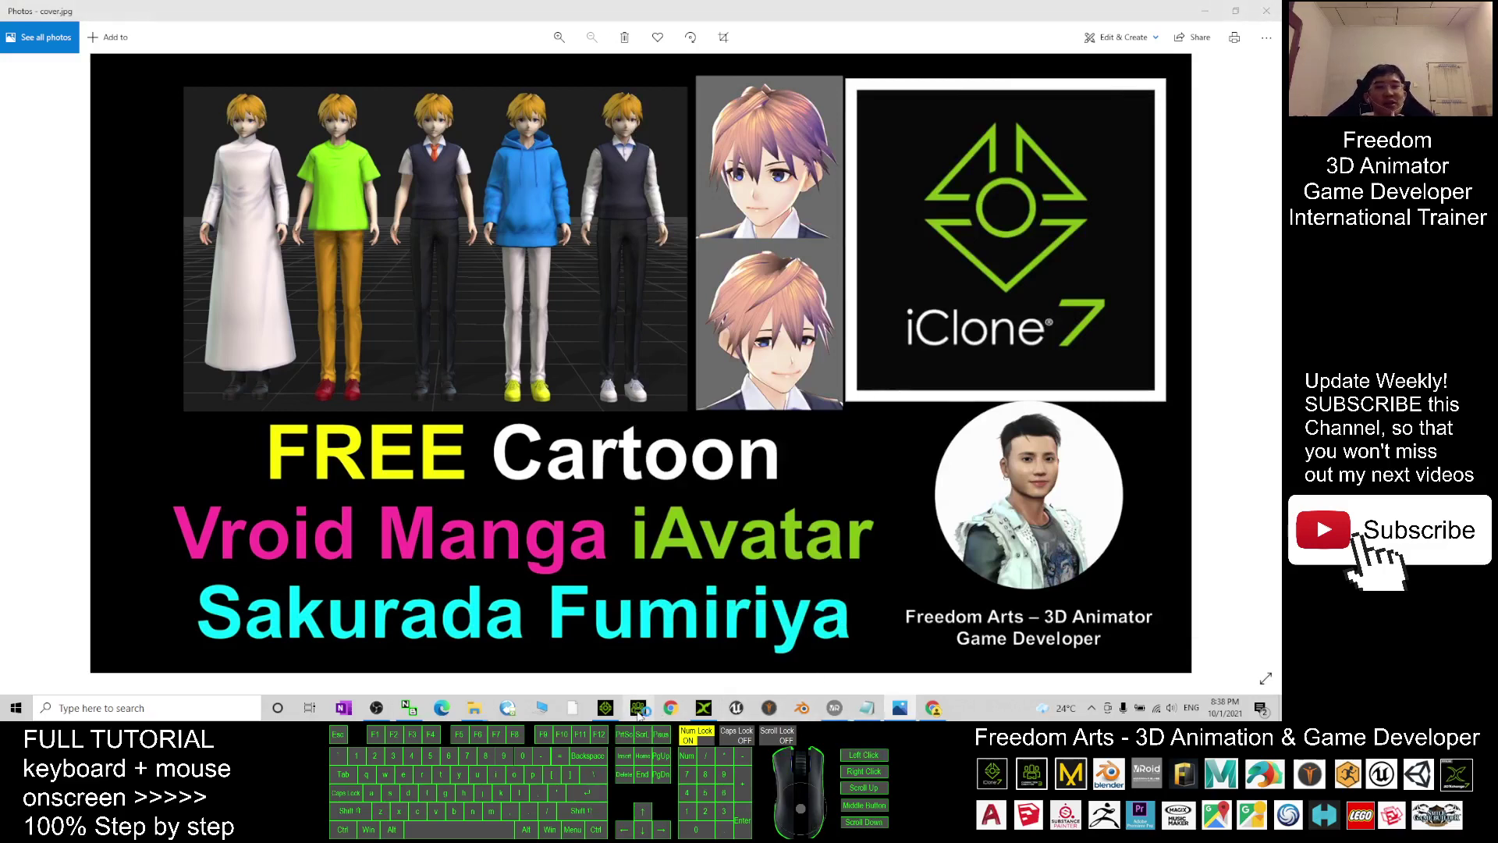
Switch back to iClone 7 and examine the gun-holding hoodie avatar's body, hands and face from several angles
click(606, 710)
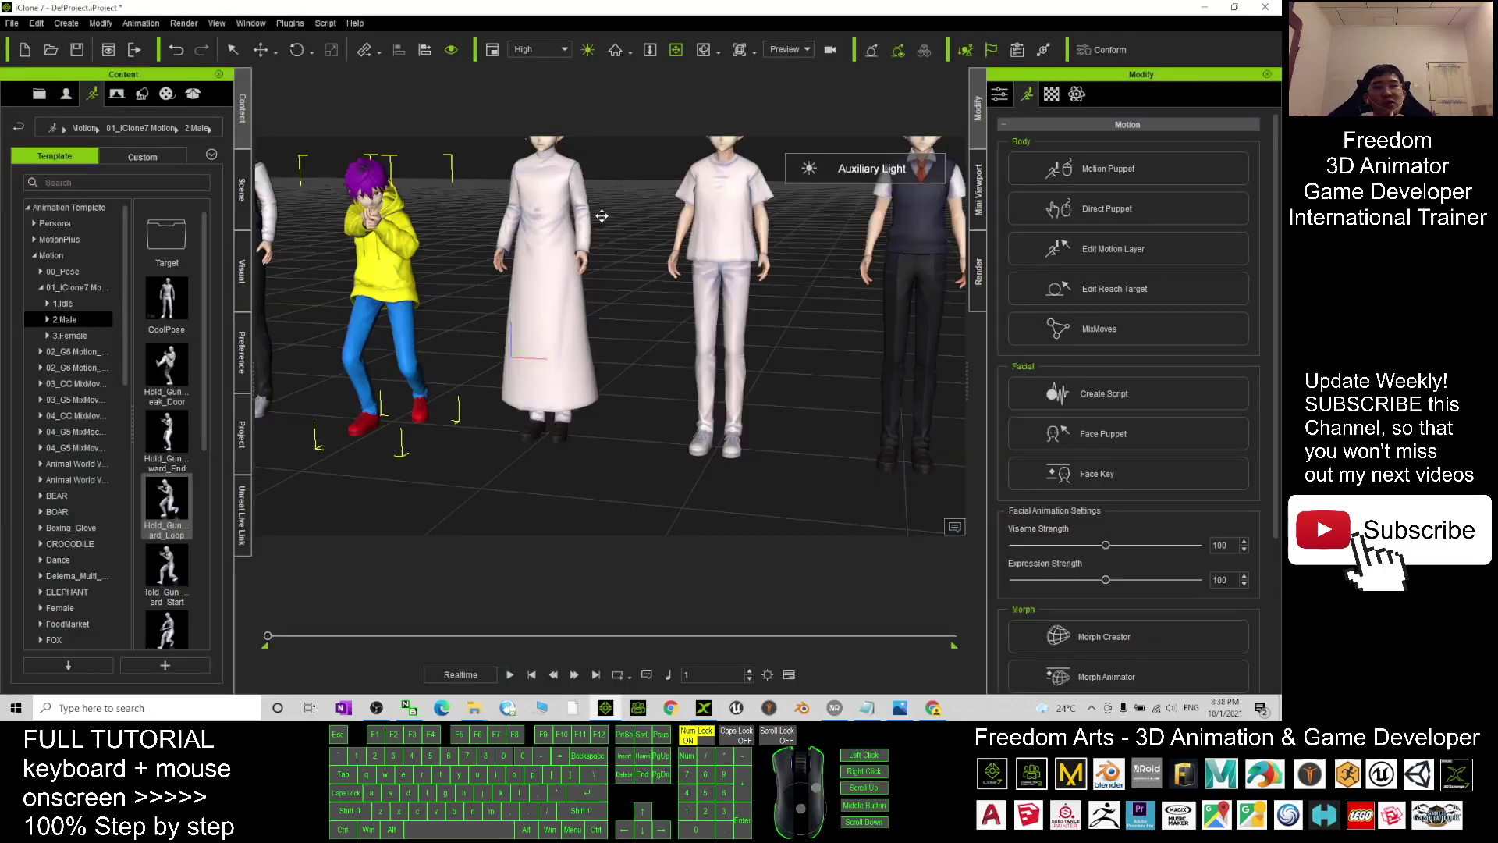
scroll(602, 217, up, 2)
drag(429, 293, 803, 429)
key(c)
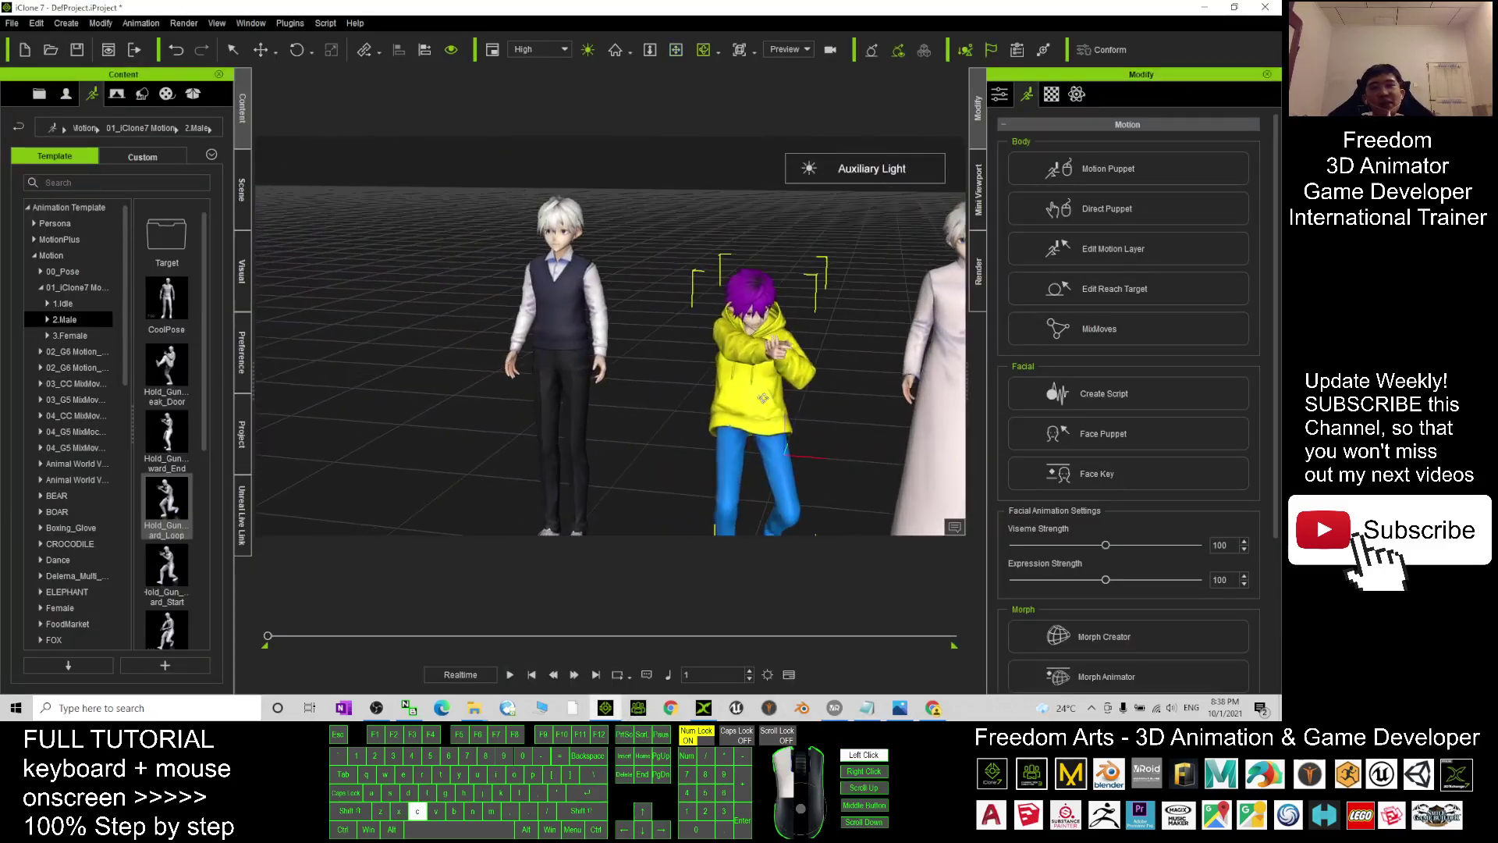
drag(374, 253, 526, 243)
scroll(669, 256, up, 4)
key(x)
drag(695, 261, 376, 261)
key(c)
key(c)
drag(547, 258, 421, 261)
scroll(538, 258, up, 3)
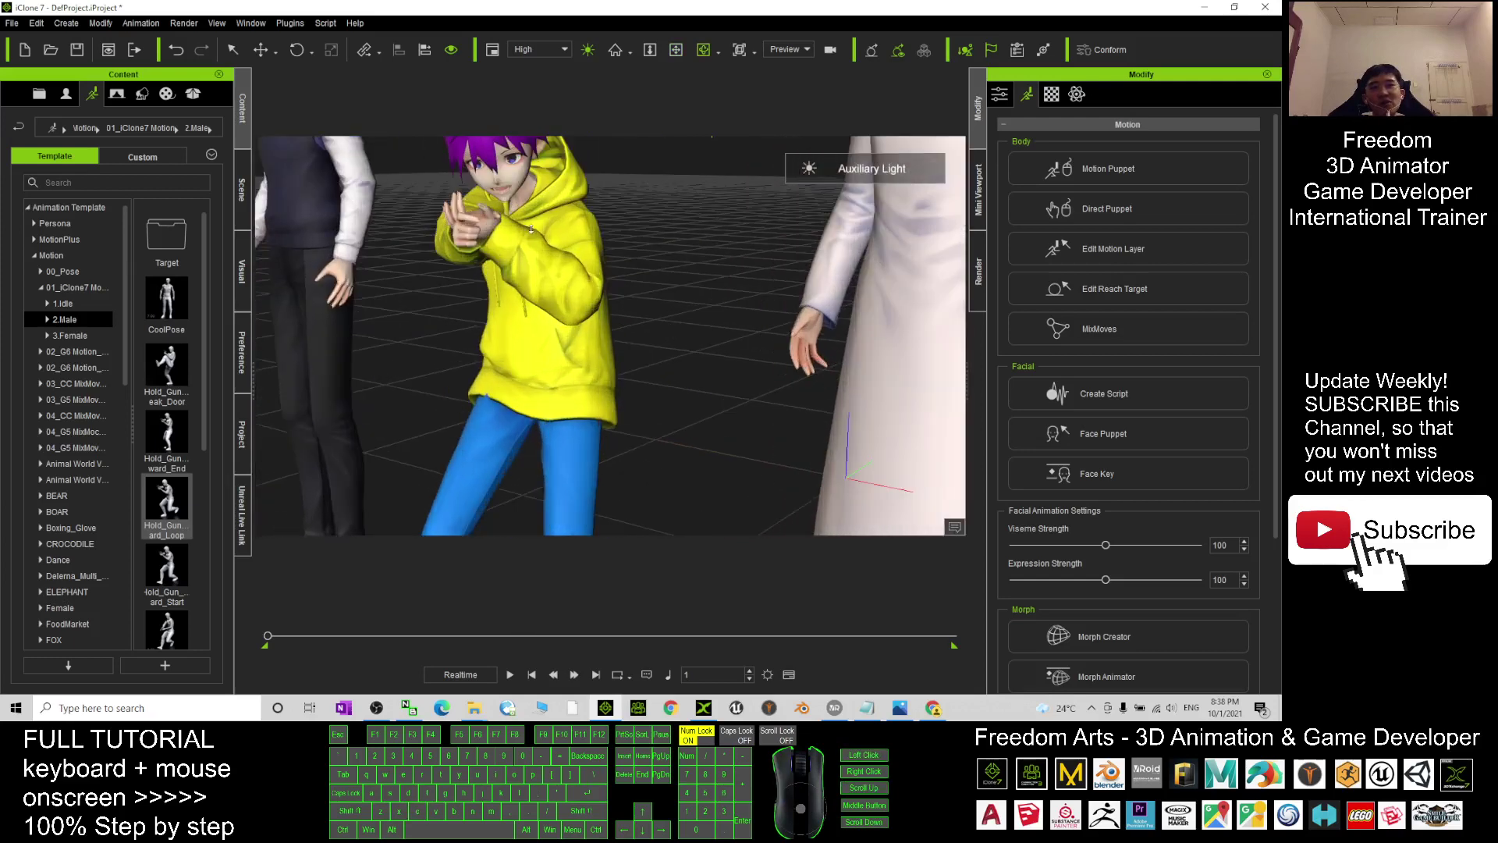
key(x)
drag(550, 254, 634, 376)
key(c)
drag(634, 376, 913, 258)
scroll(699, 316, up, 3)
key(c)
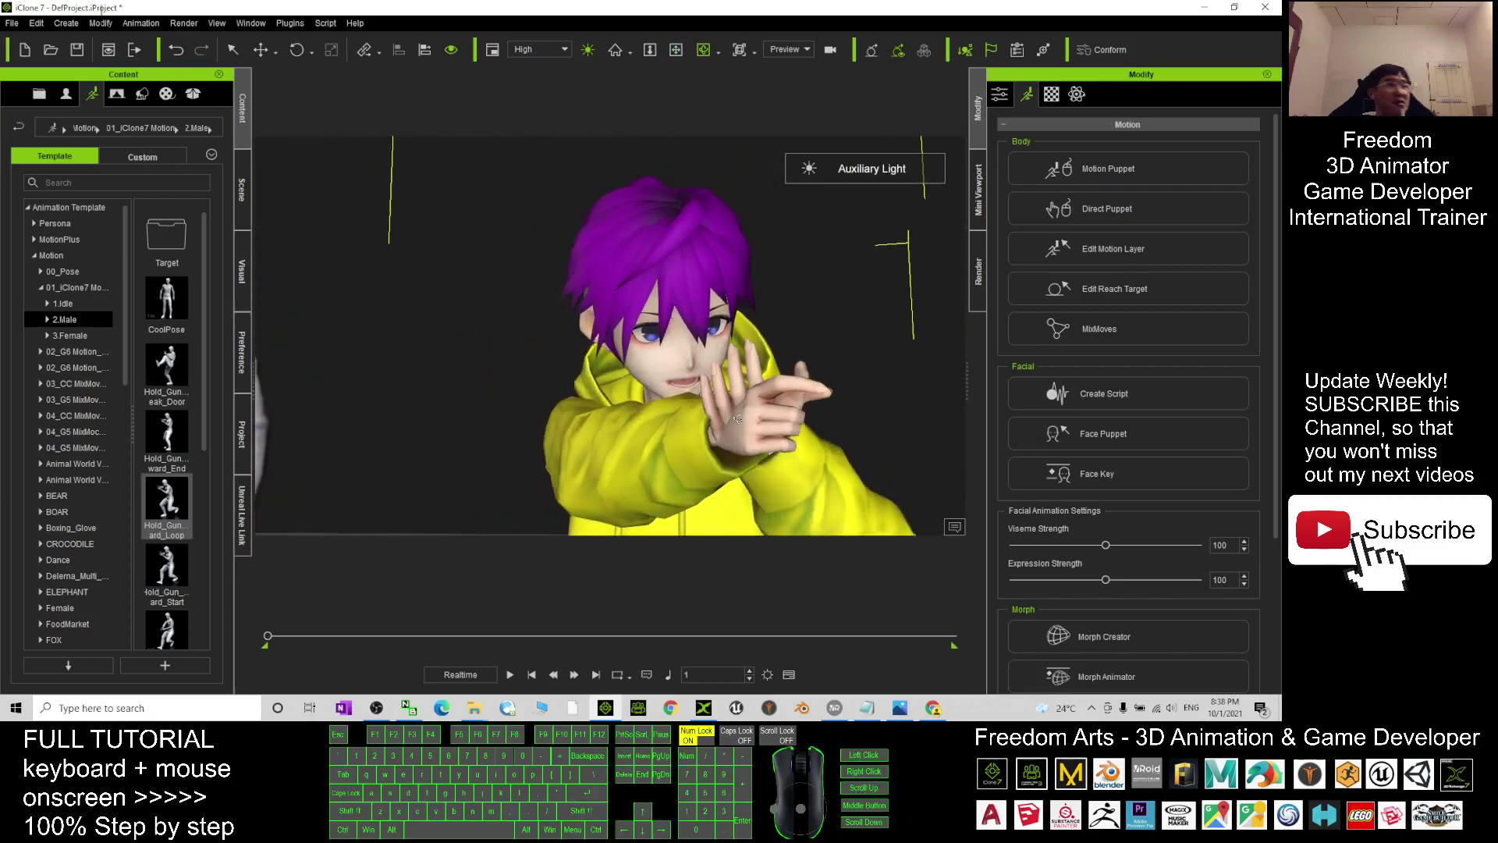
Look over the posed hoodie avatar together with the neighbouring avatars in the lineup
scroll(636, 373, down, 6)
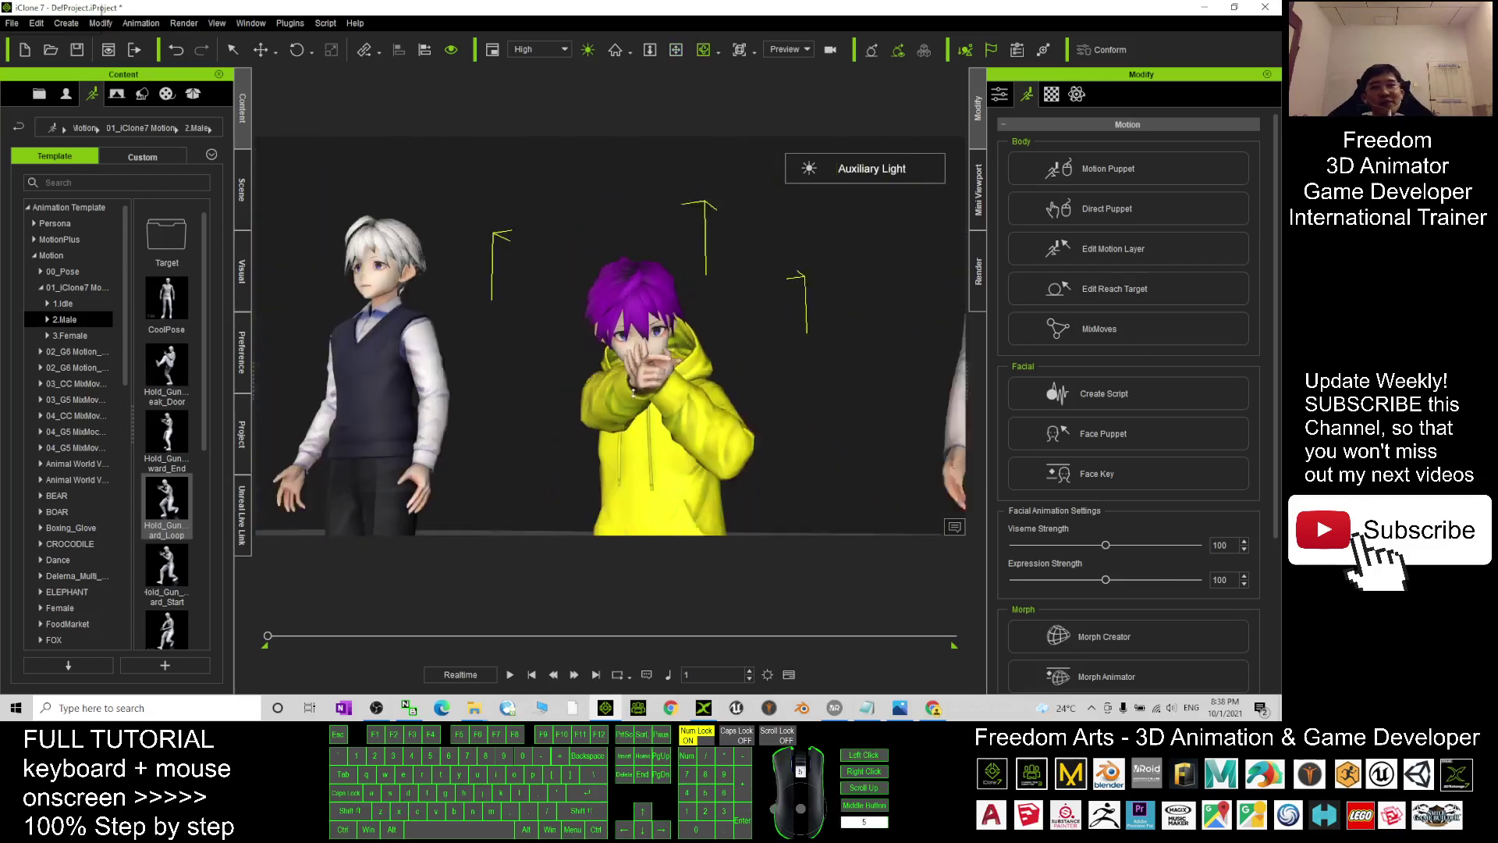
key(x)
key(c)
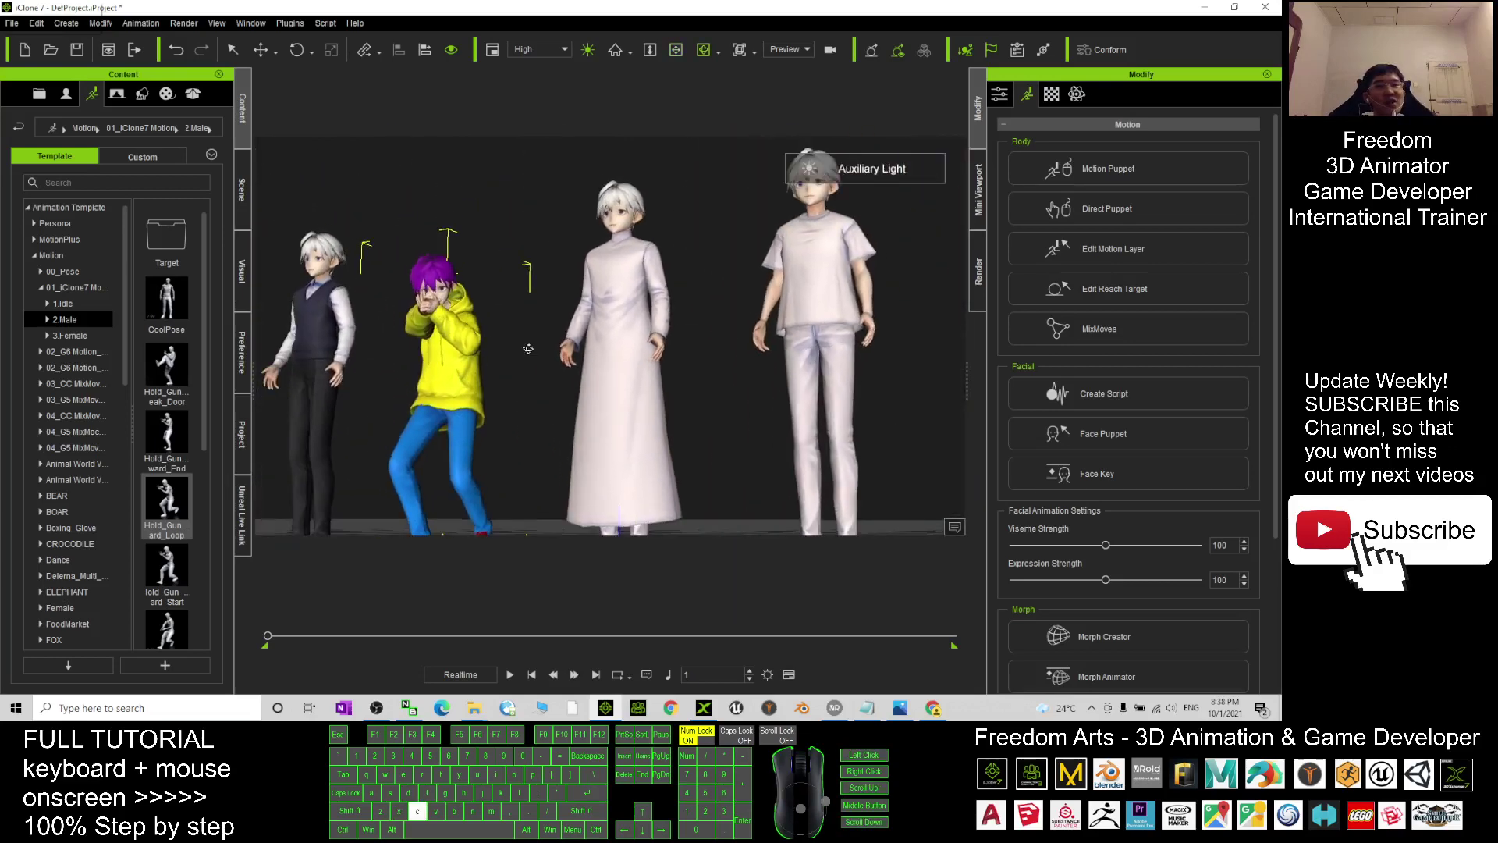
key(x)
key(c)
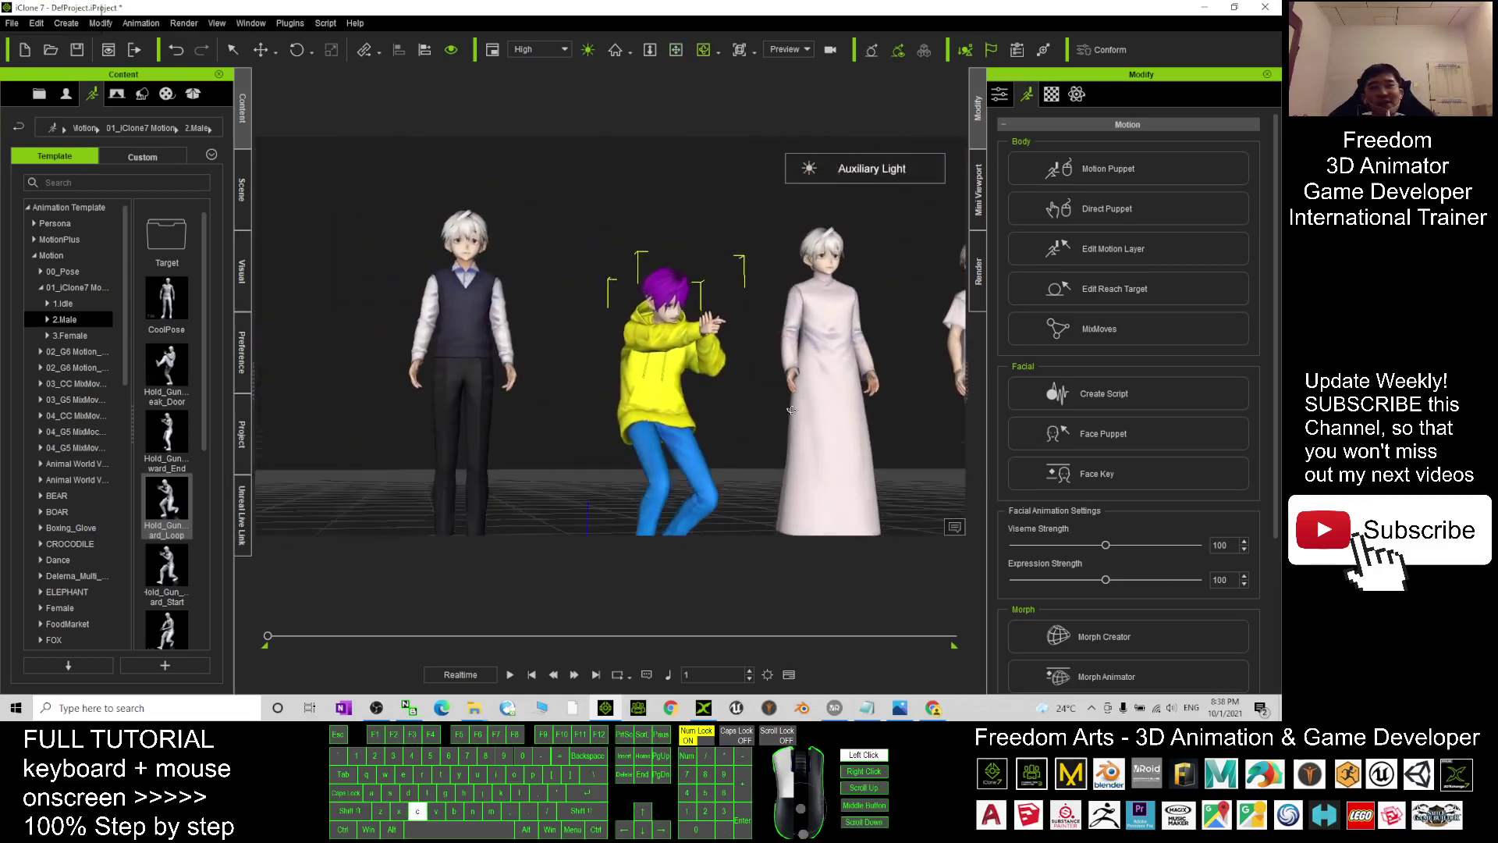